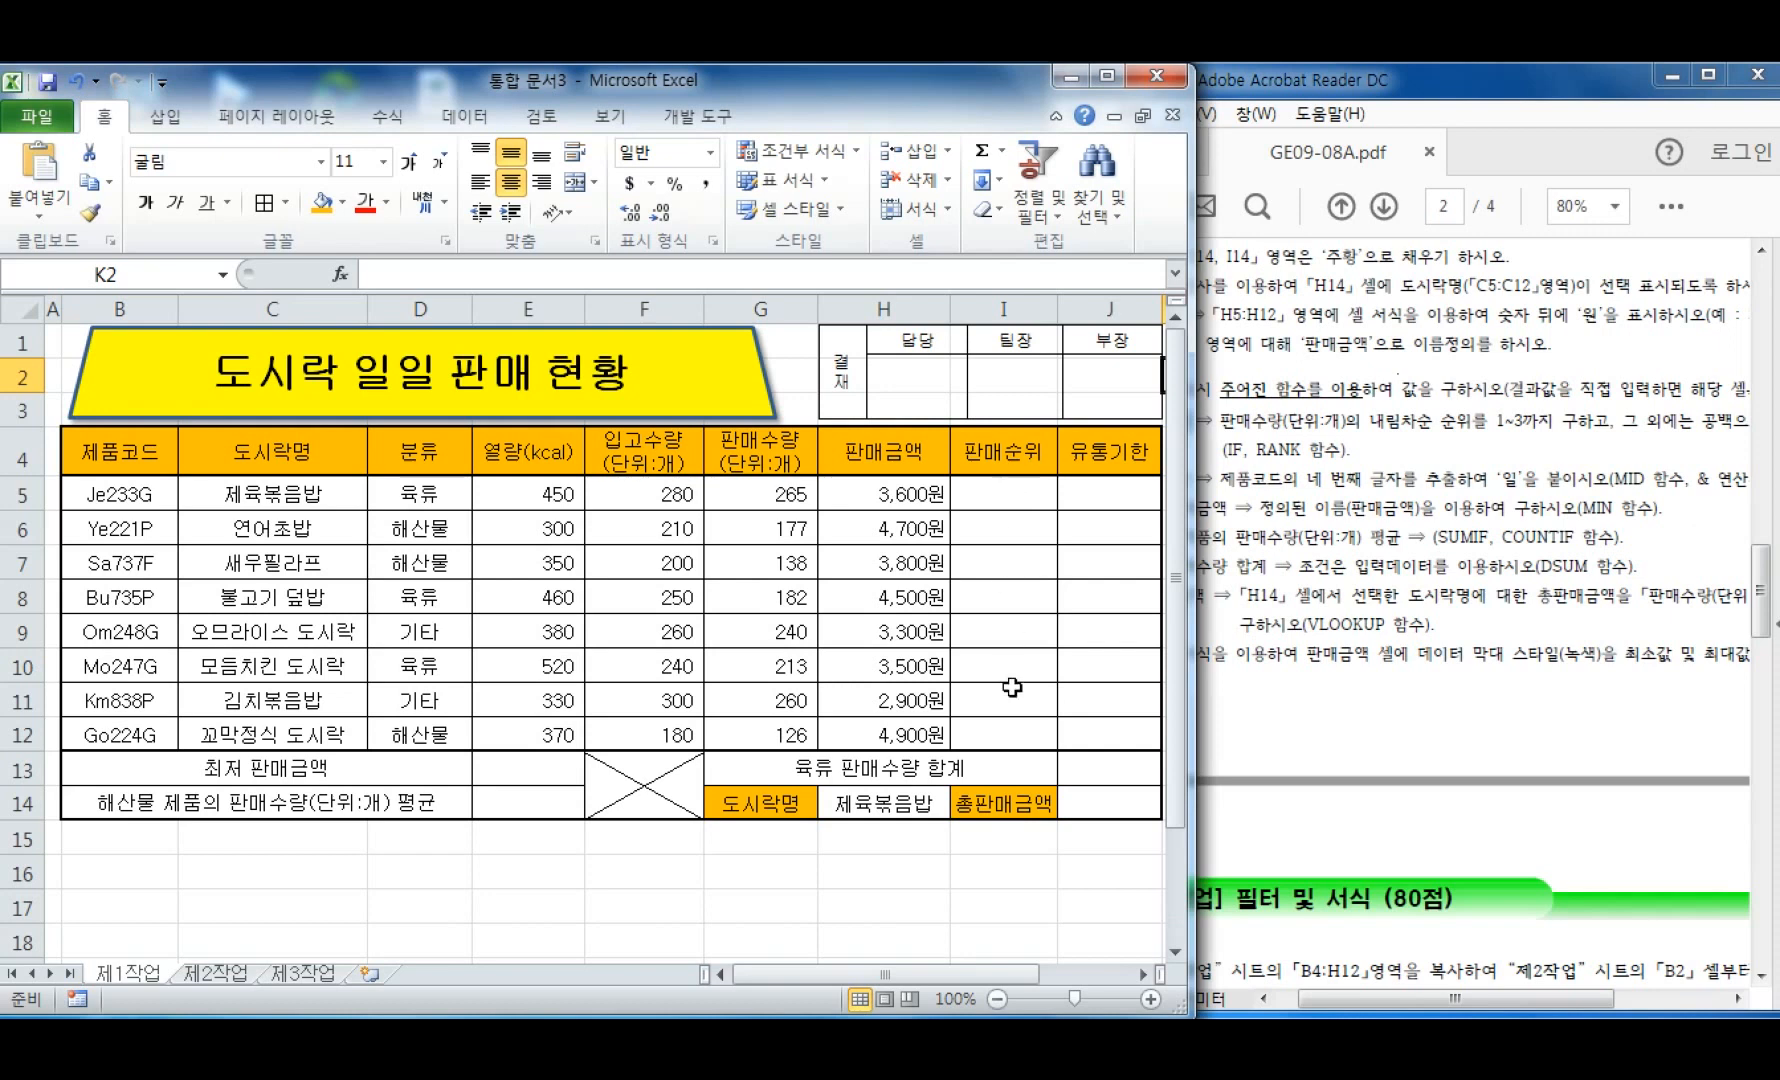
- Switch to the GE09-08A.pdf exam sheet in Acrobat Reader and examine the sales rank (판매순위) task and its required functions
click(1303, 463)
drag(1232, 421, 1576, 421)
drag(1508, 1008, 1568, 1008)
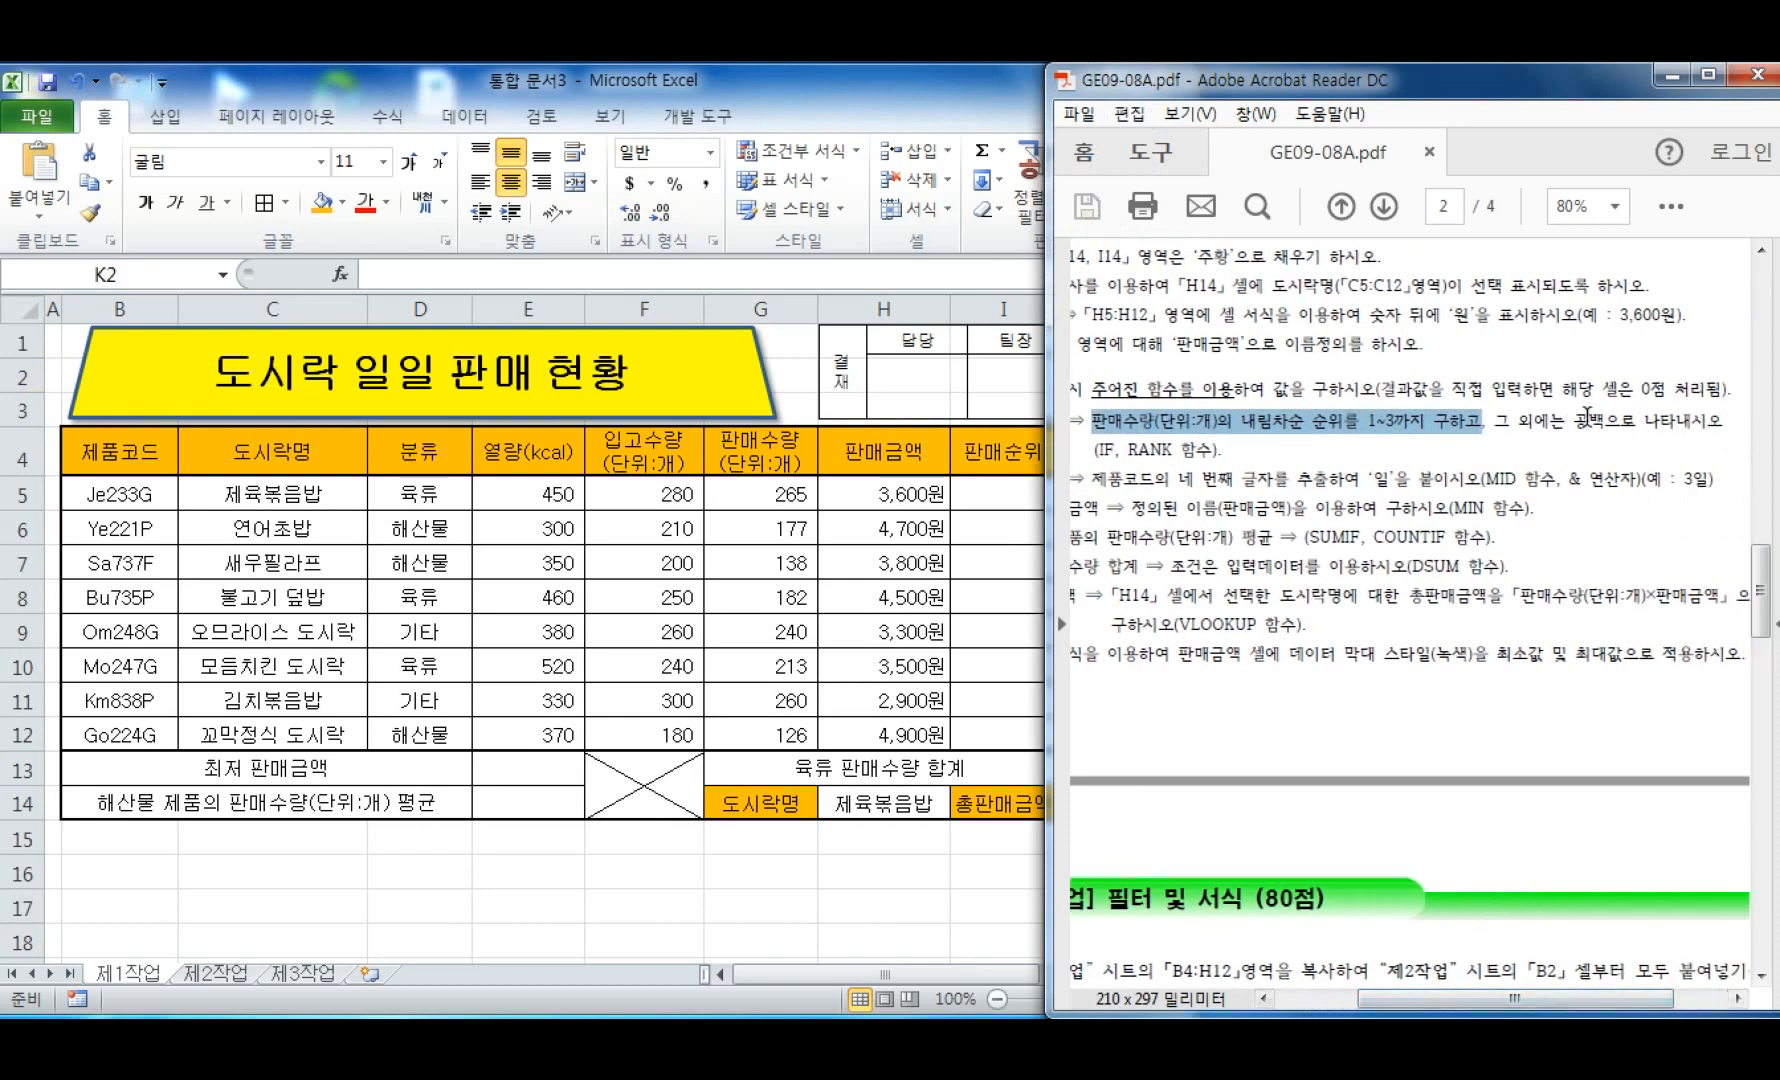
drag(1571, 421, 1616, 430)
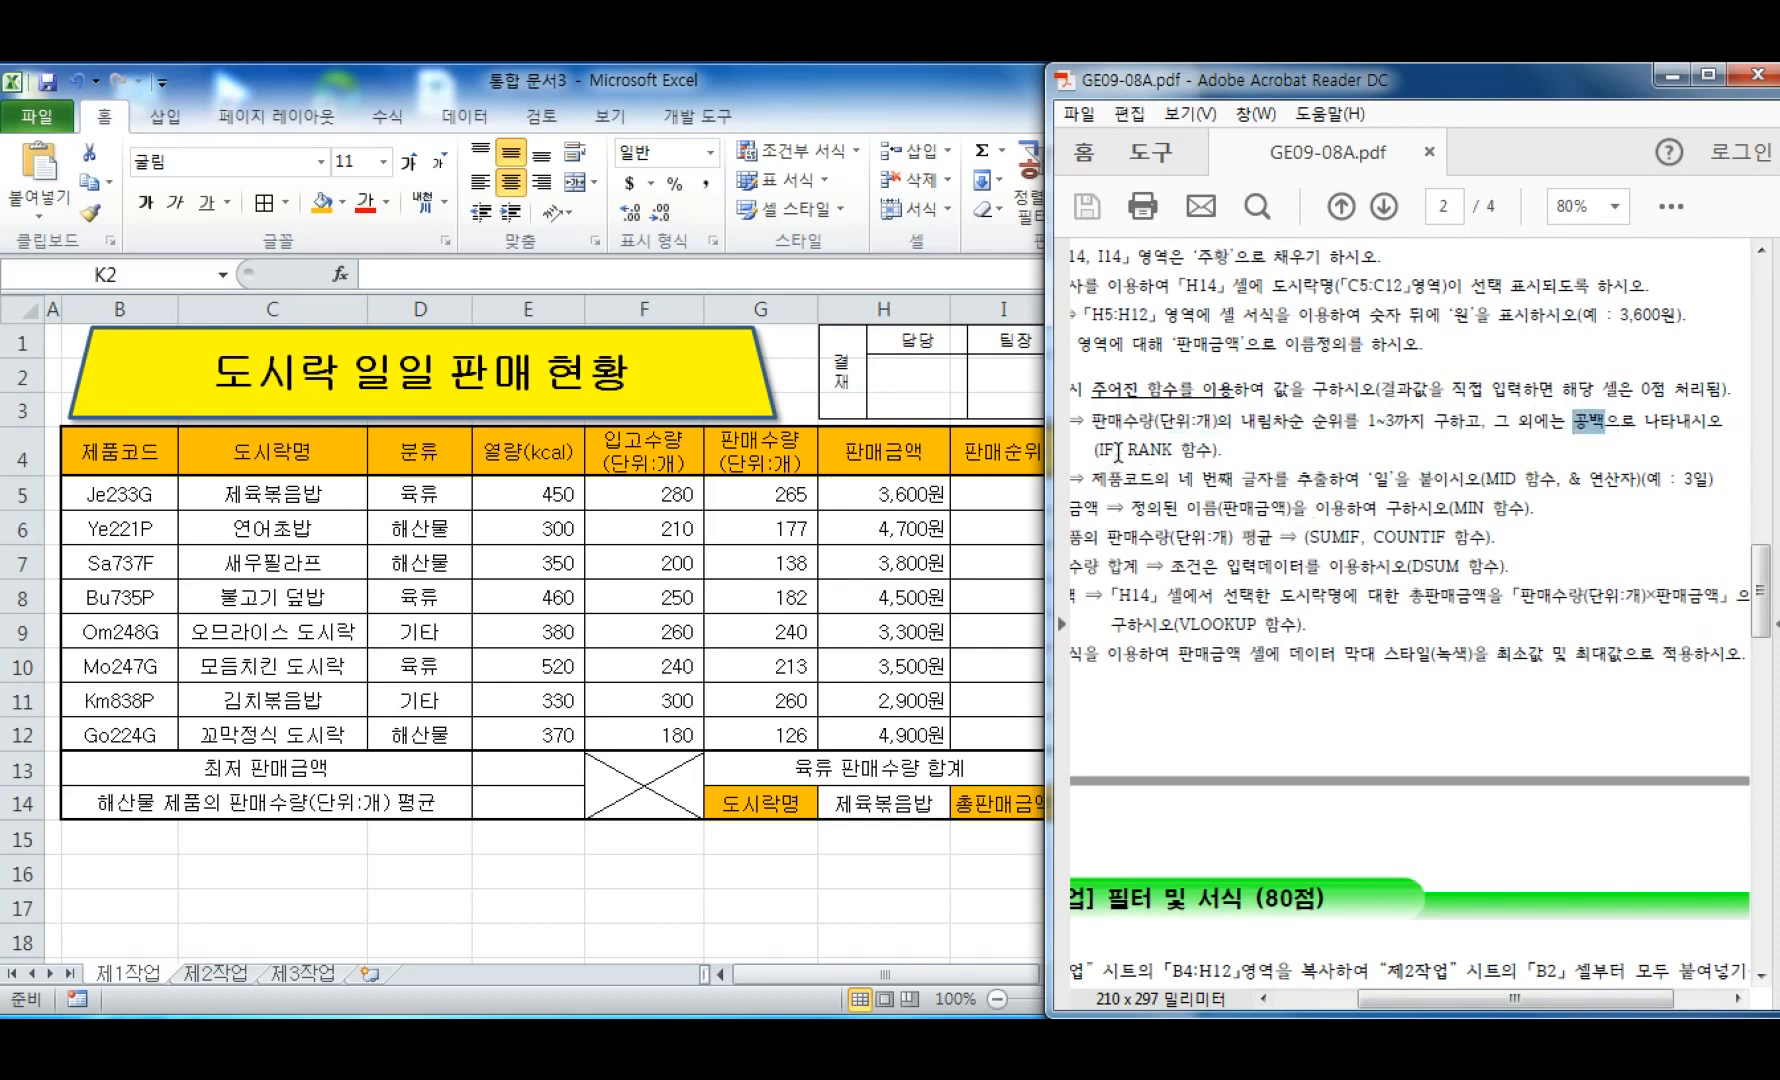
drag(1096, 449, 1217, 451)
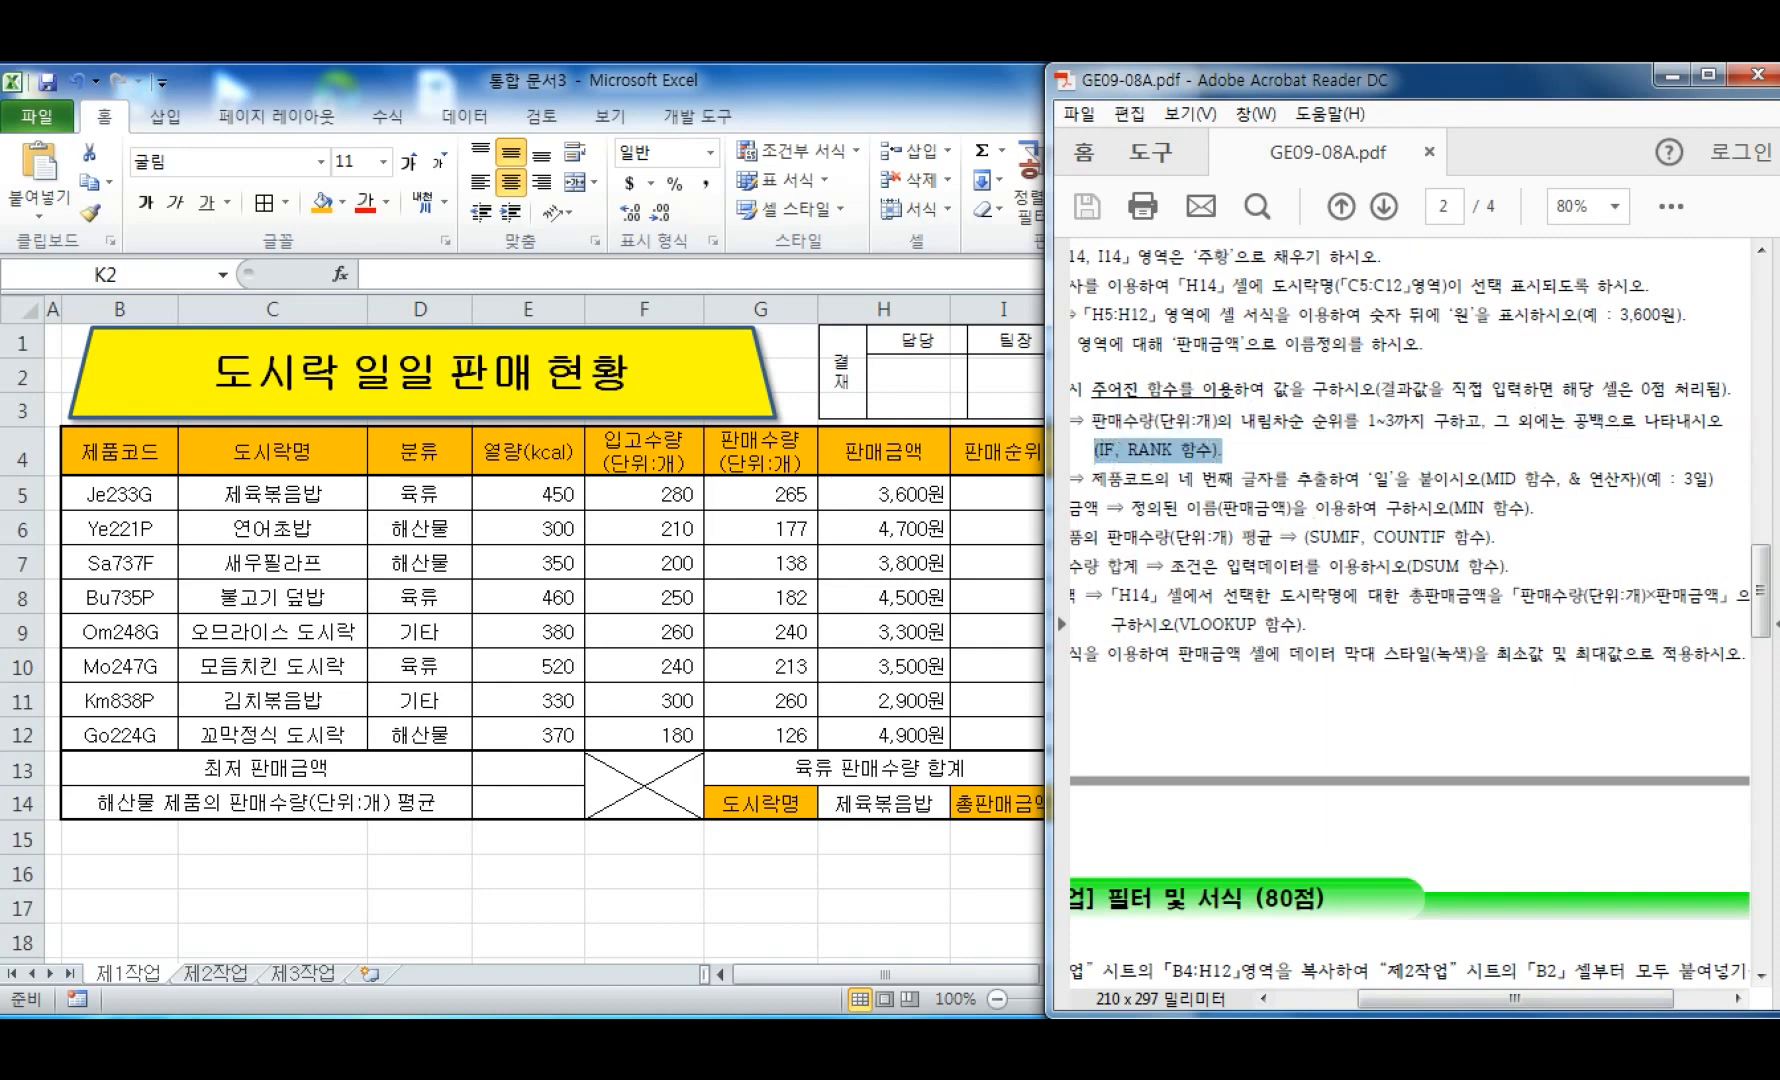
drag(1468, 1000, 1395, 1004)
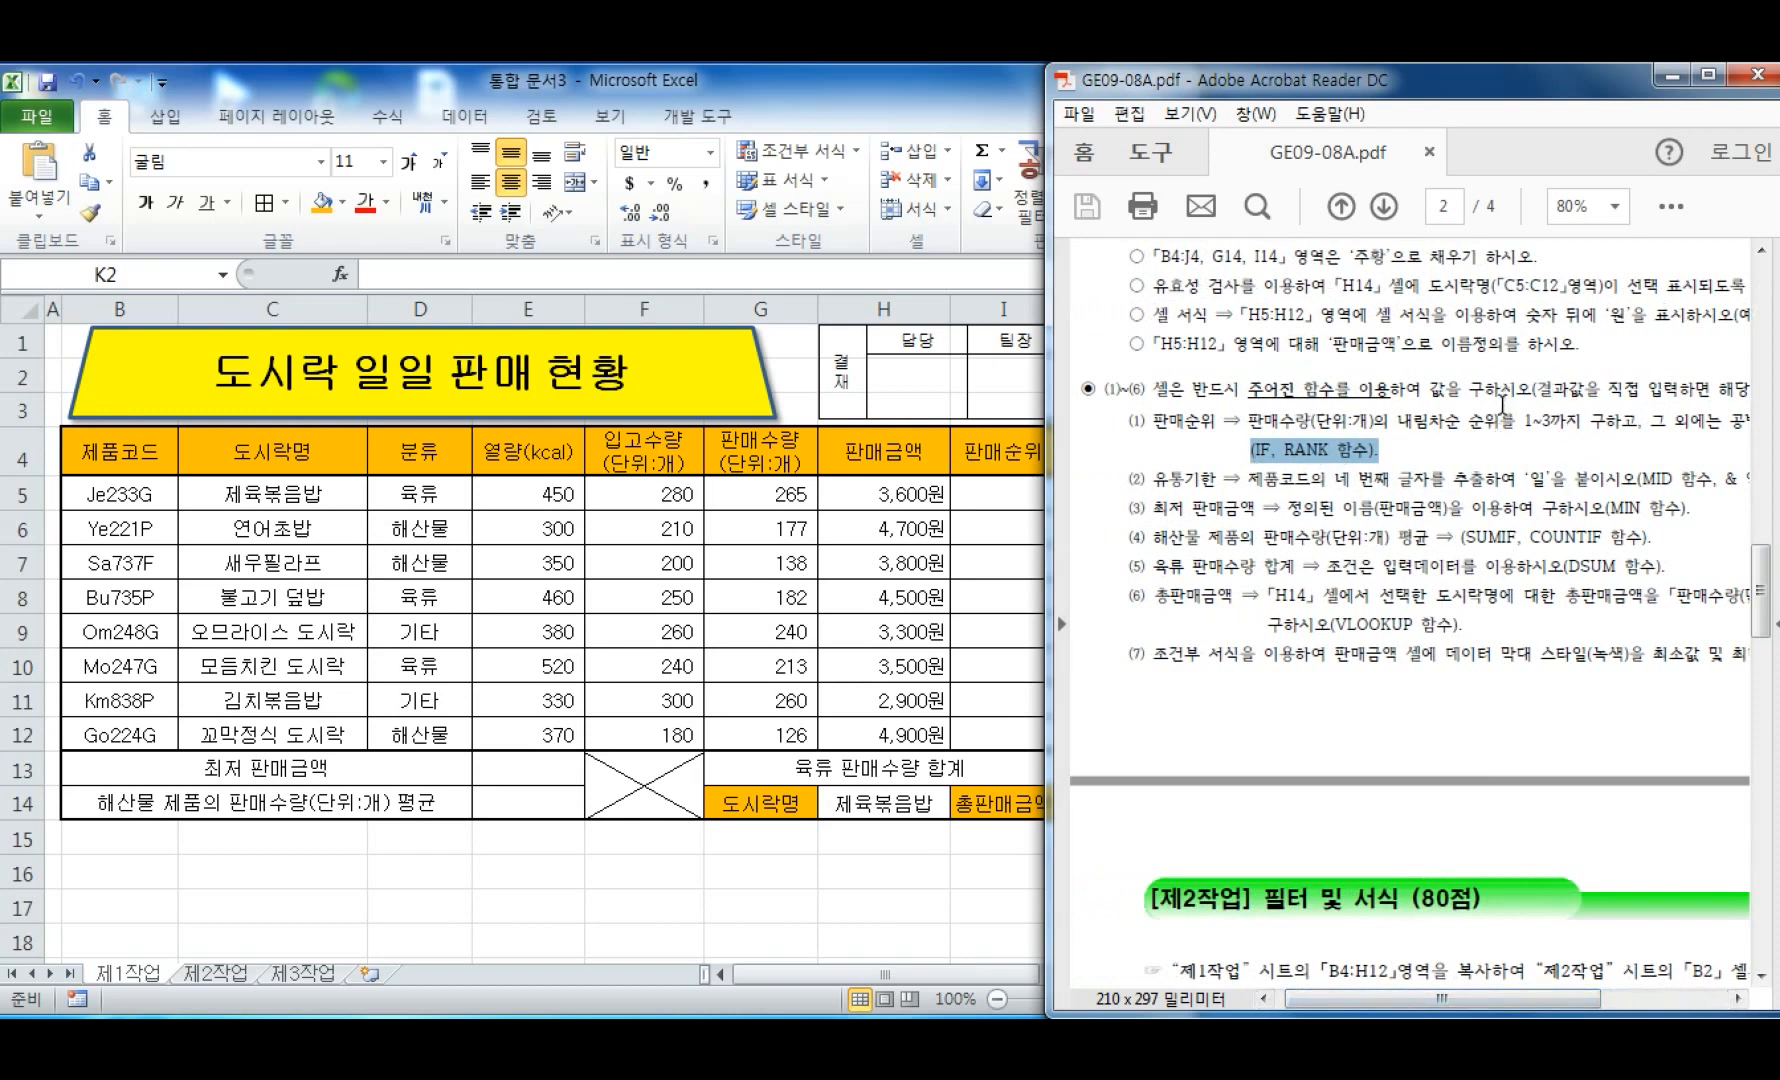
click(1288, 458)
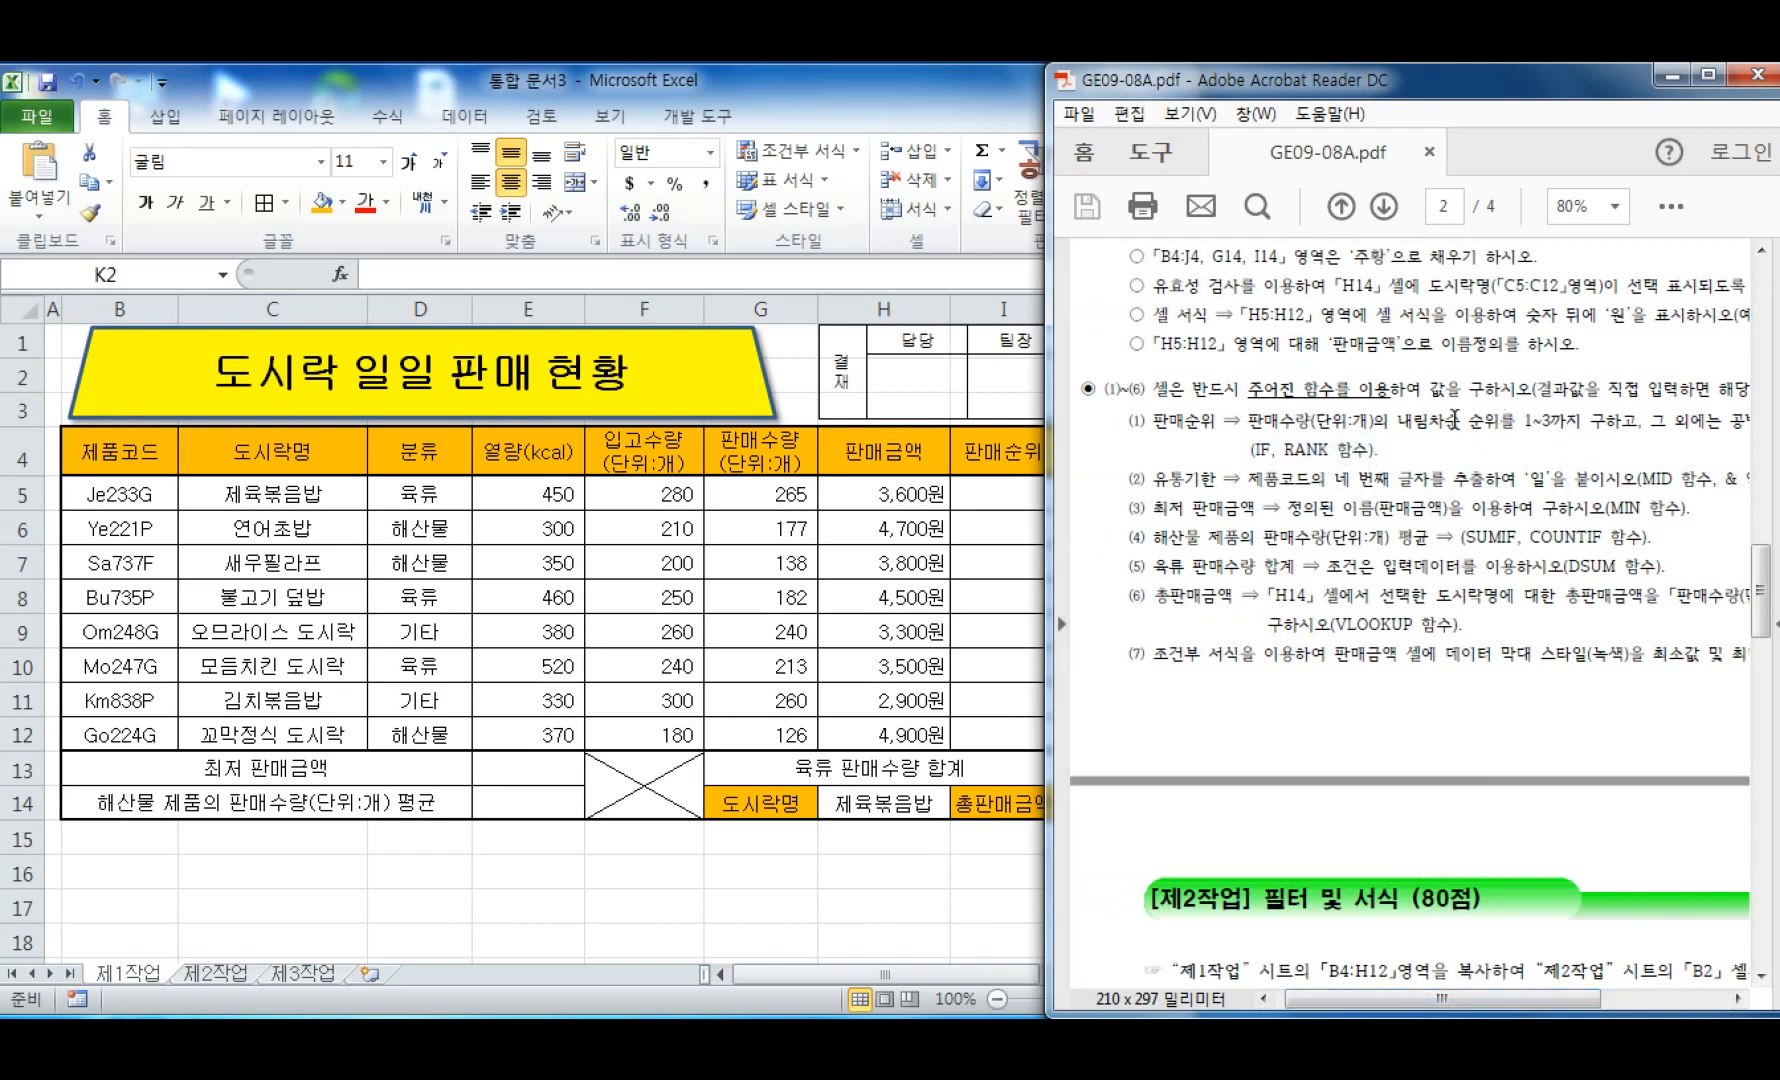
drag(1276, 449, 1222, 480)
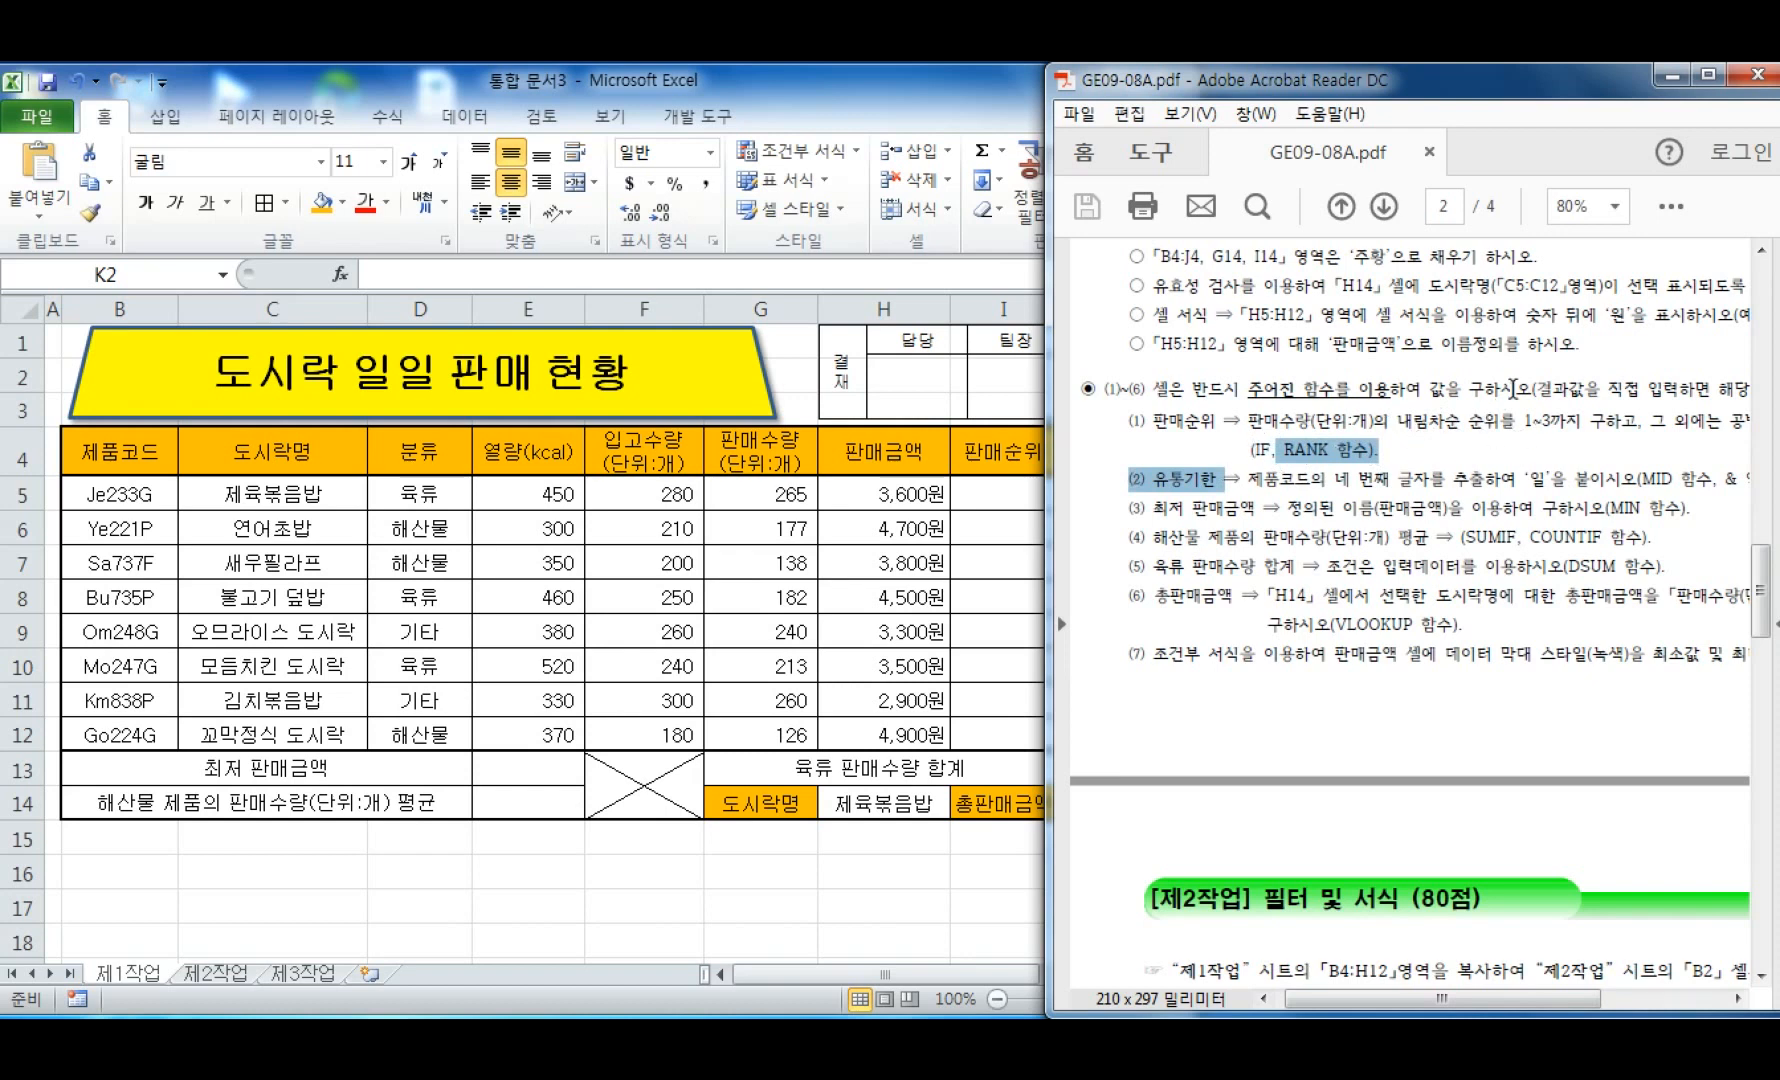
click(1576, 424)
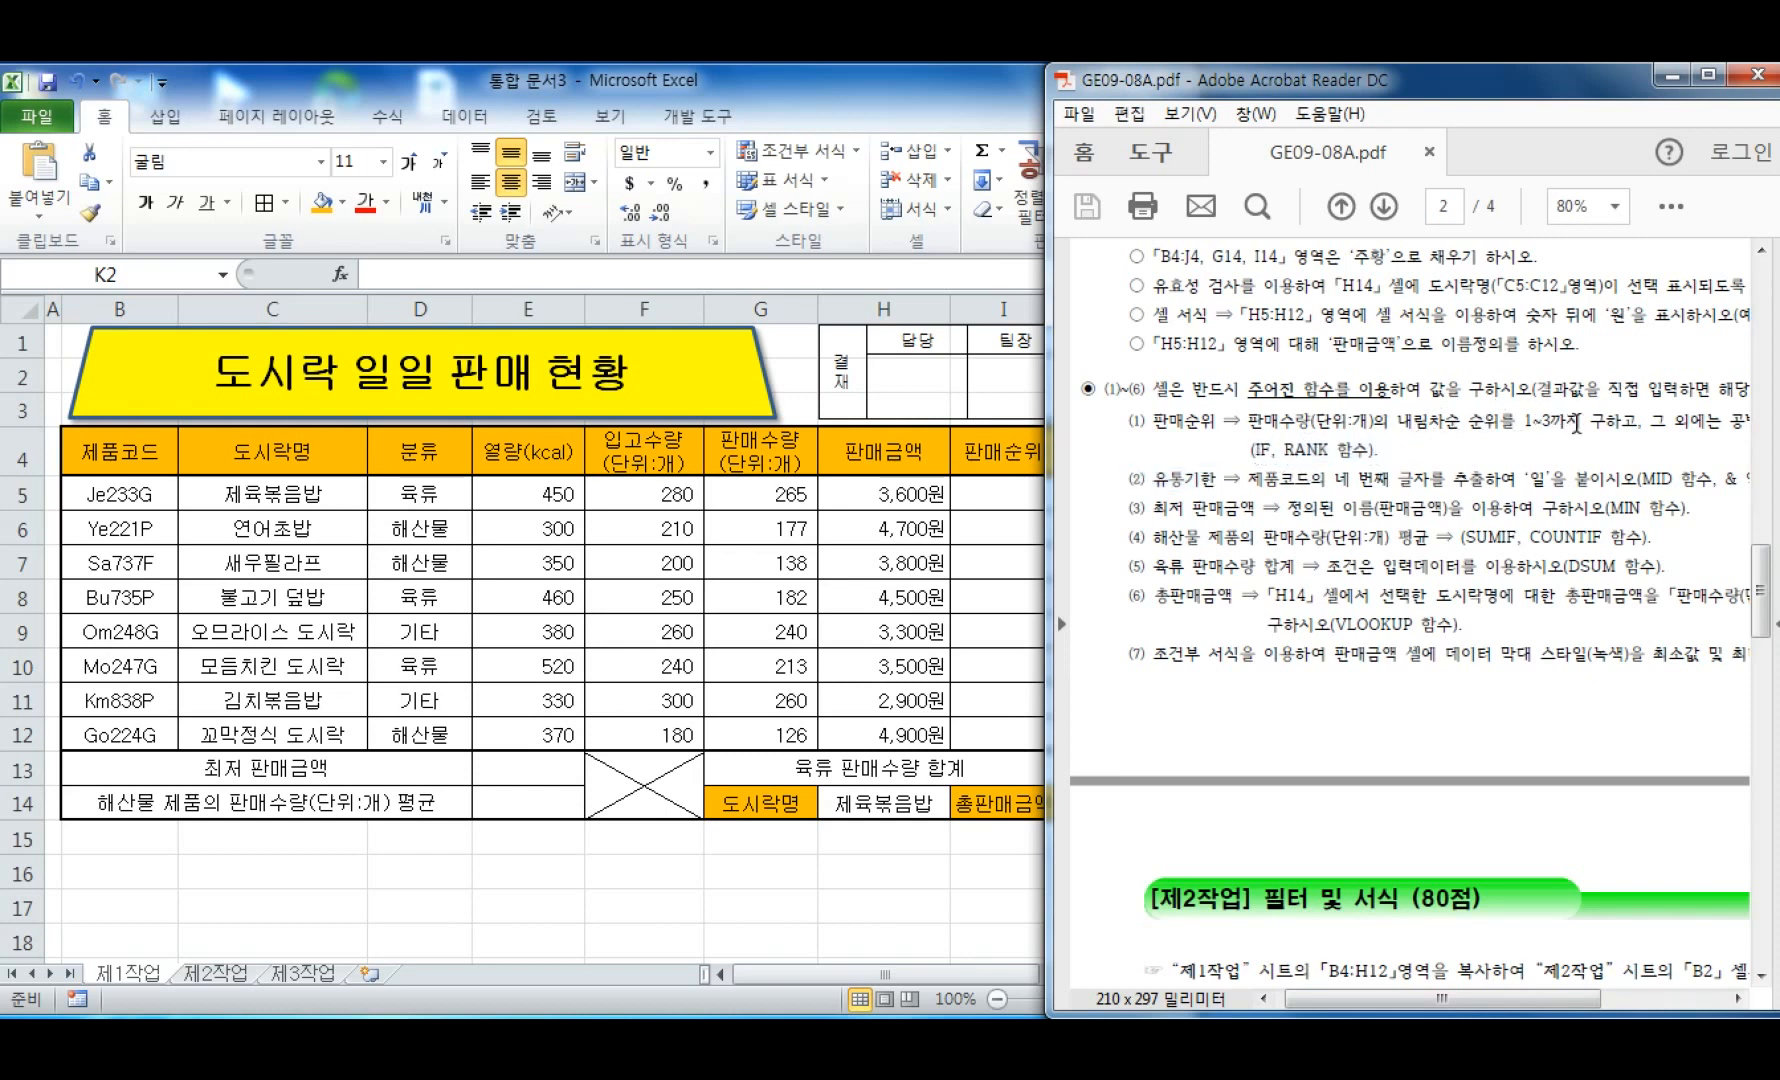
- Return to the Excel worksheet and select the sales rank (판매순위) cells I5:I12
click(996, 497)
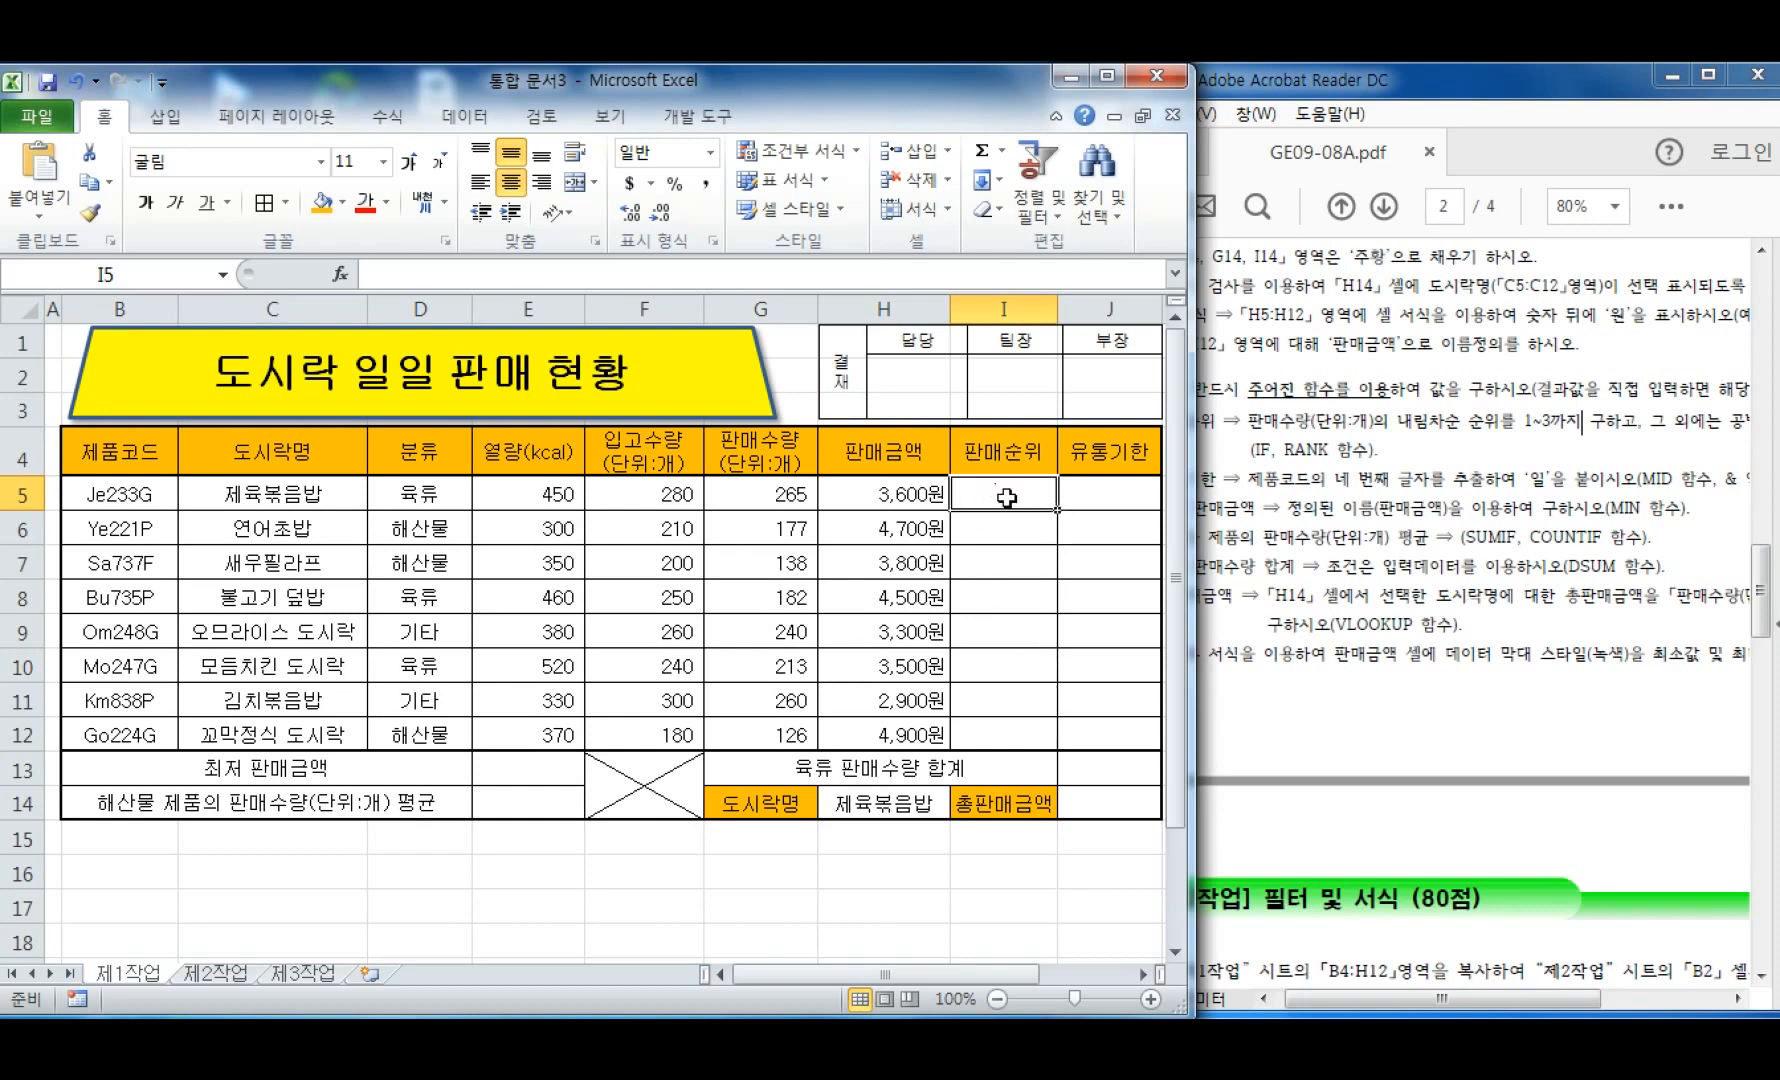
drag(999, 494, 1009, 731)
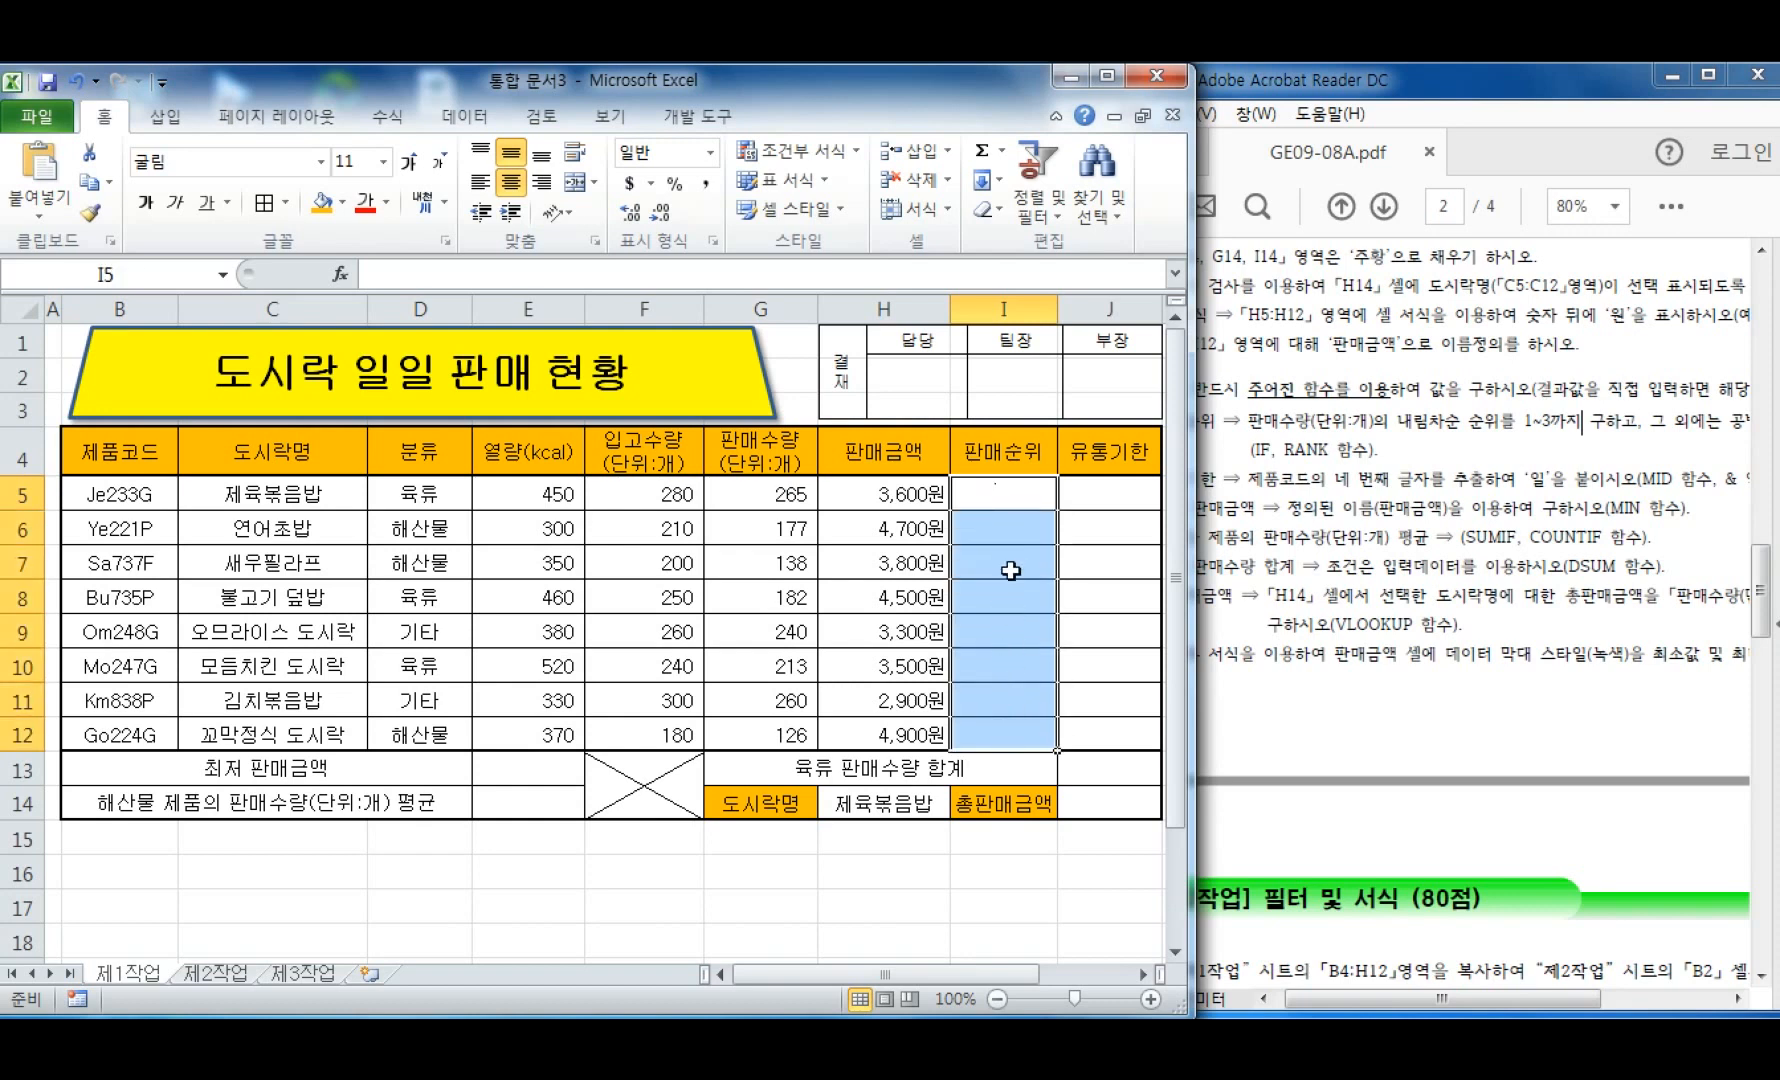
double_click(1011, 492)
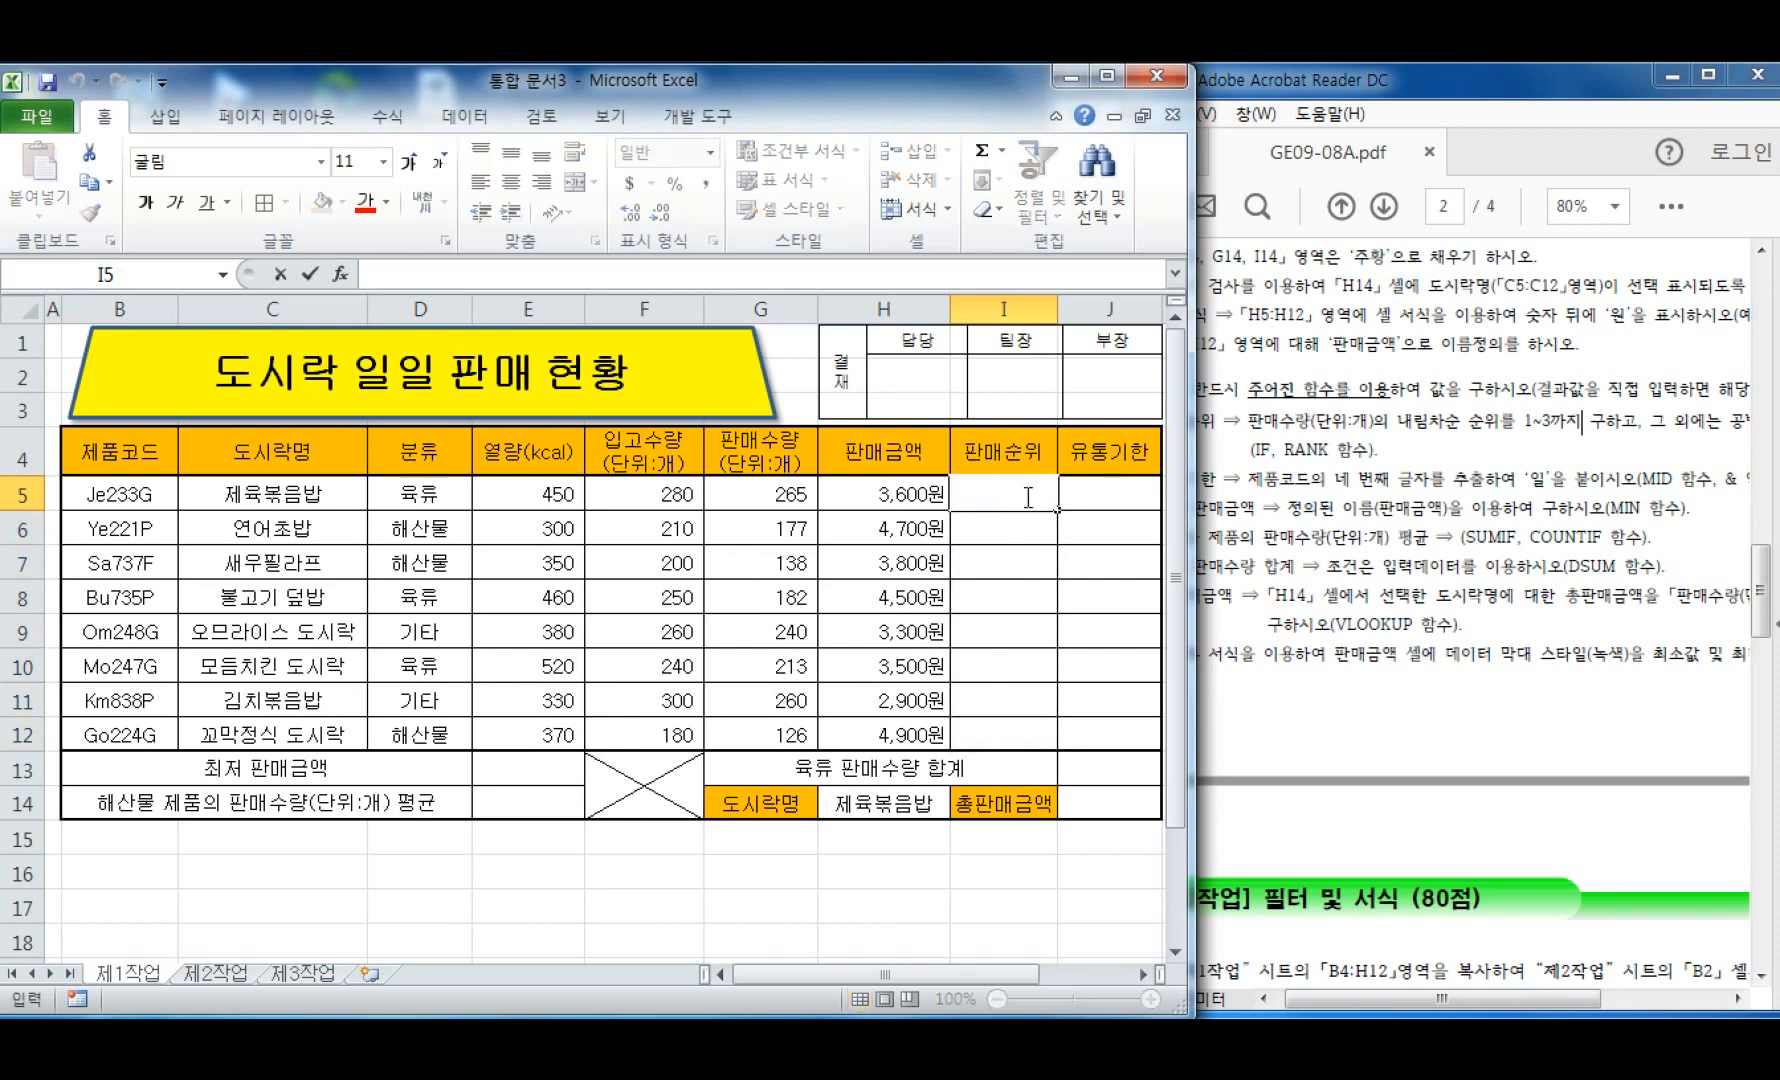
key(Escape)
drag(1005, 494, 1011, 727)
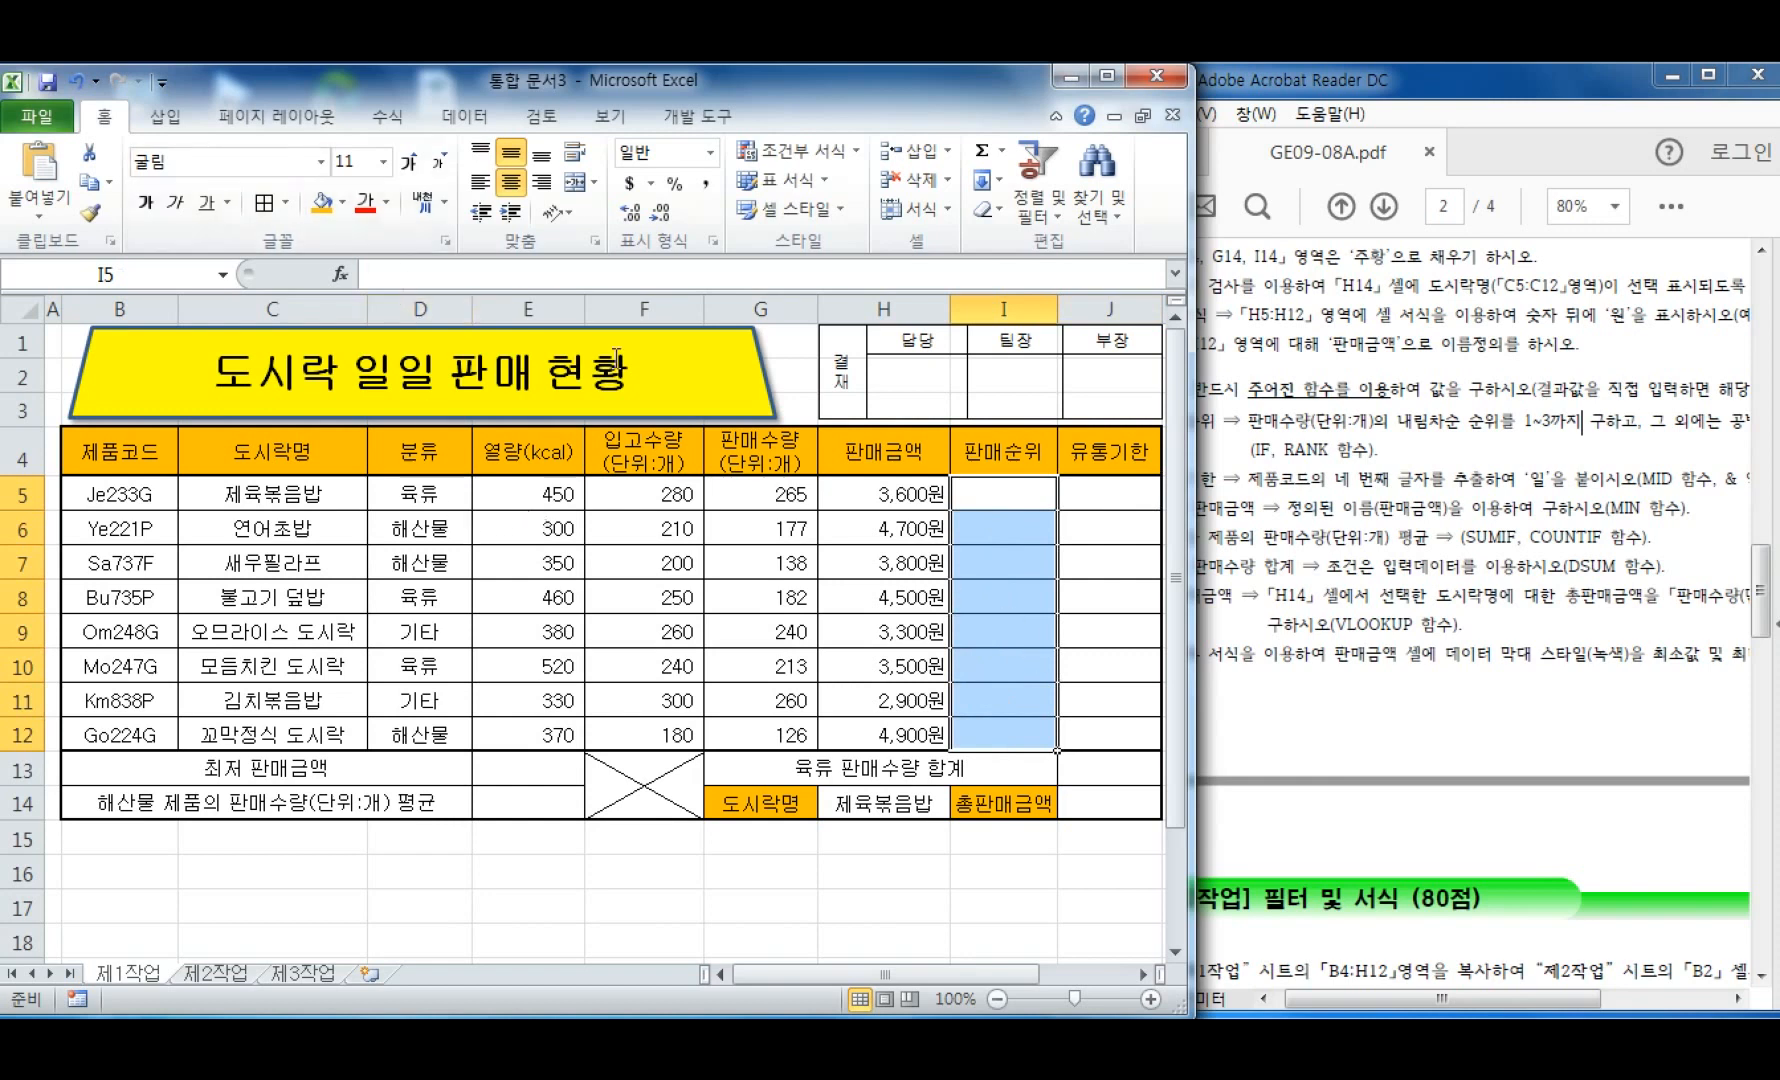
- Insert the RANK function into cell I5, choosing it from the list of all functions (모두)
click(410, 133)
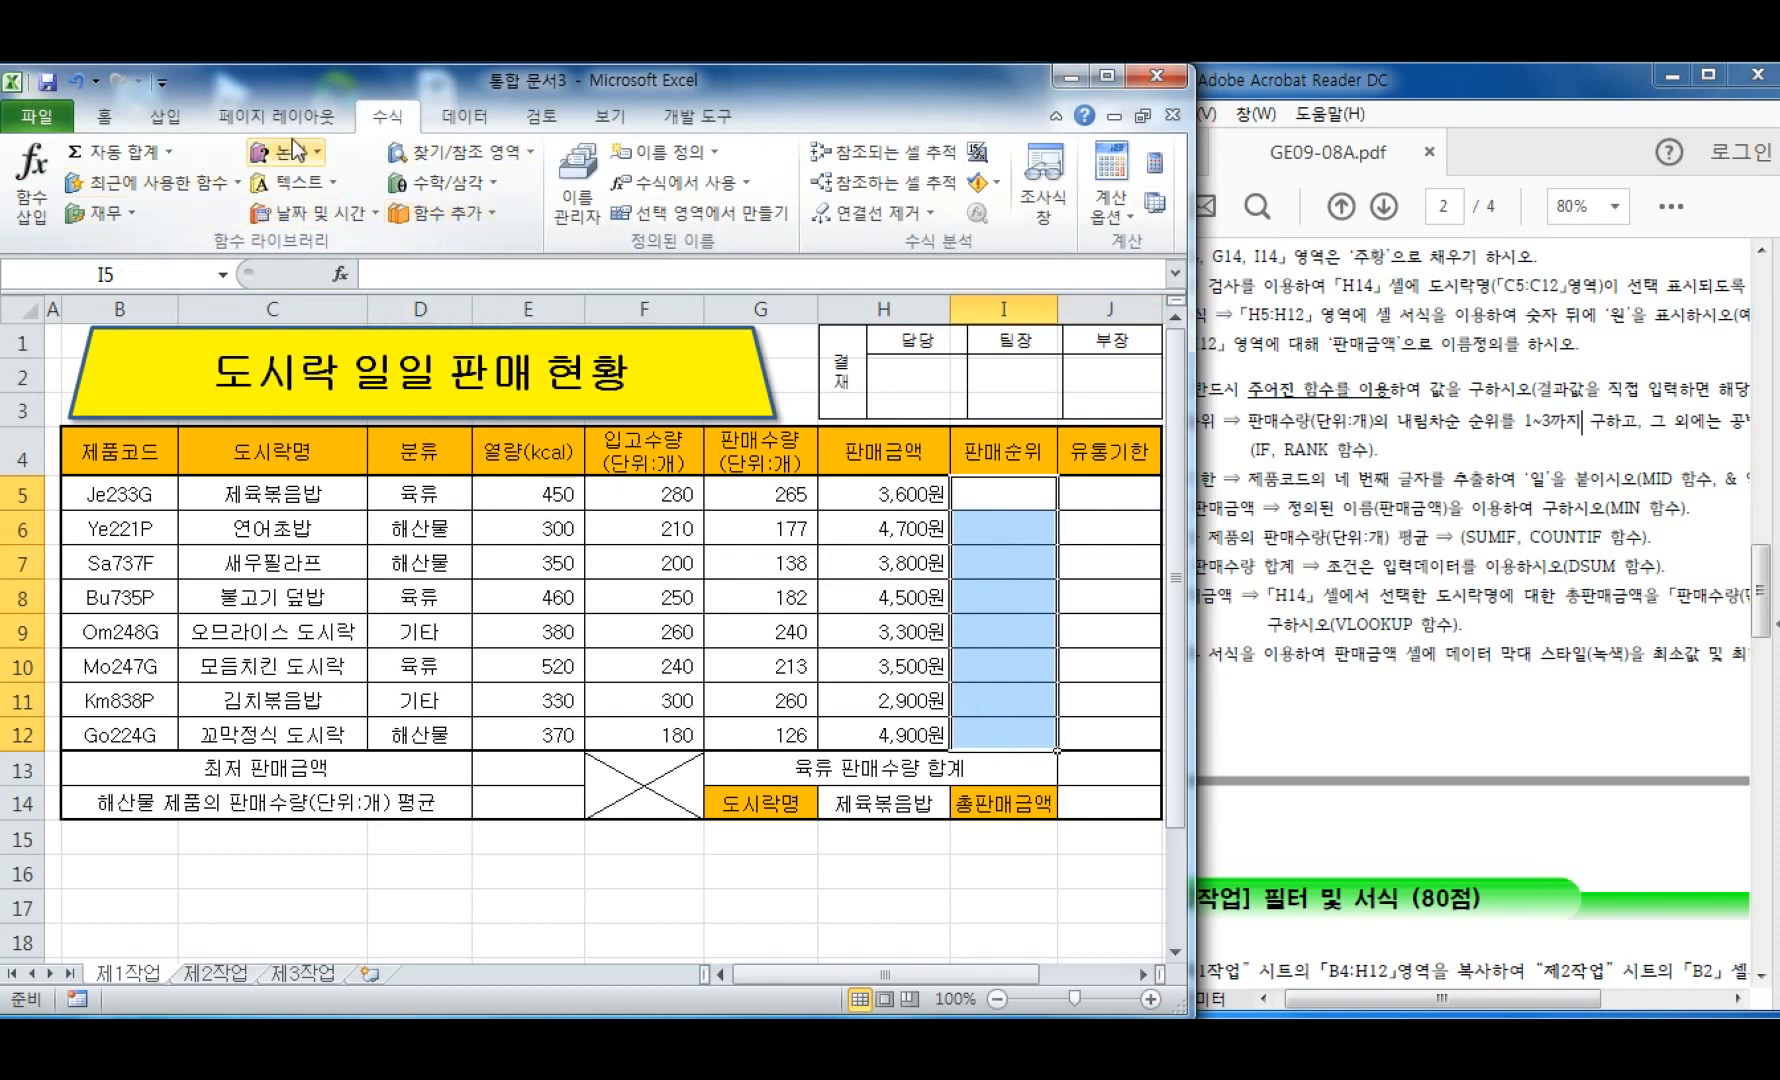
click(340, 274)
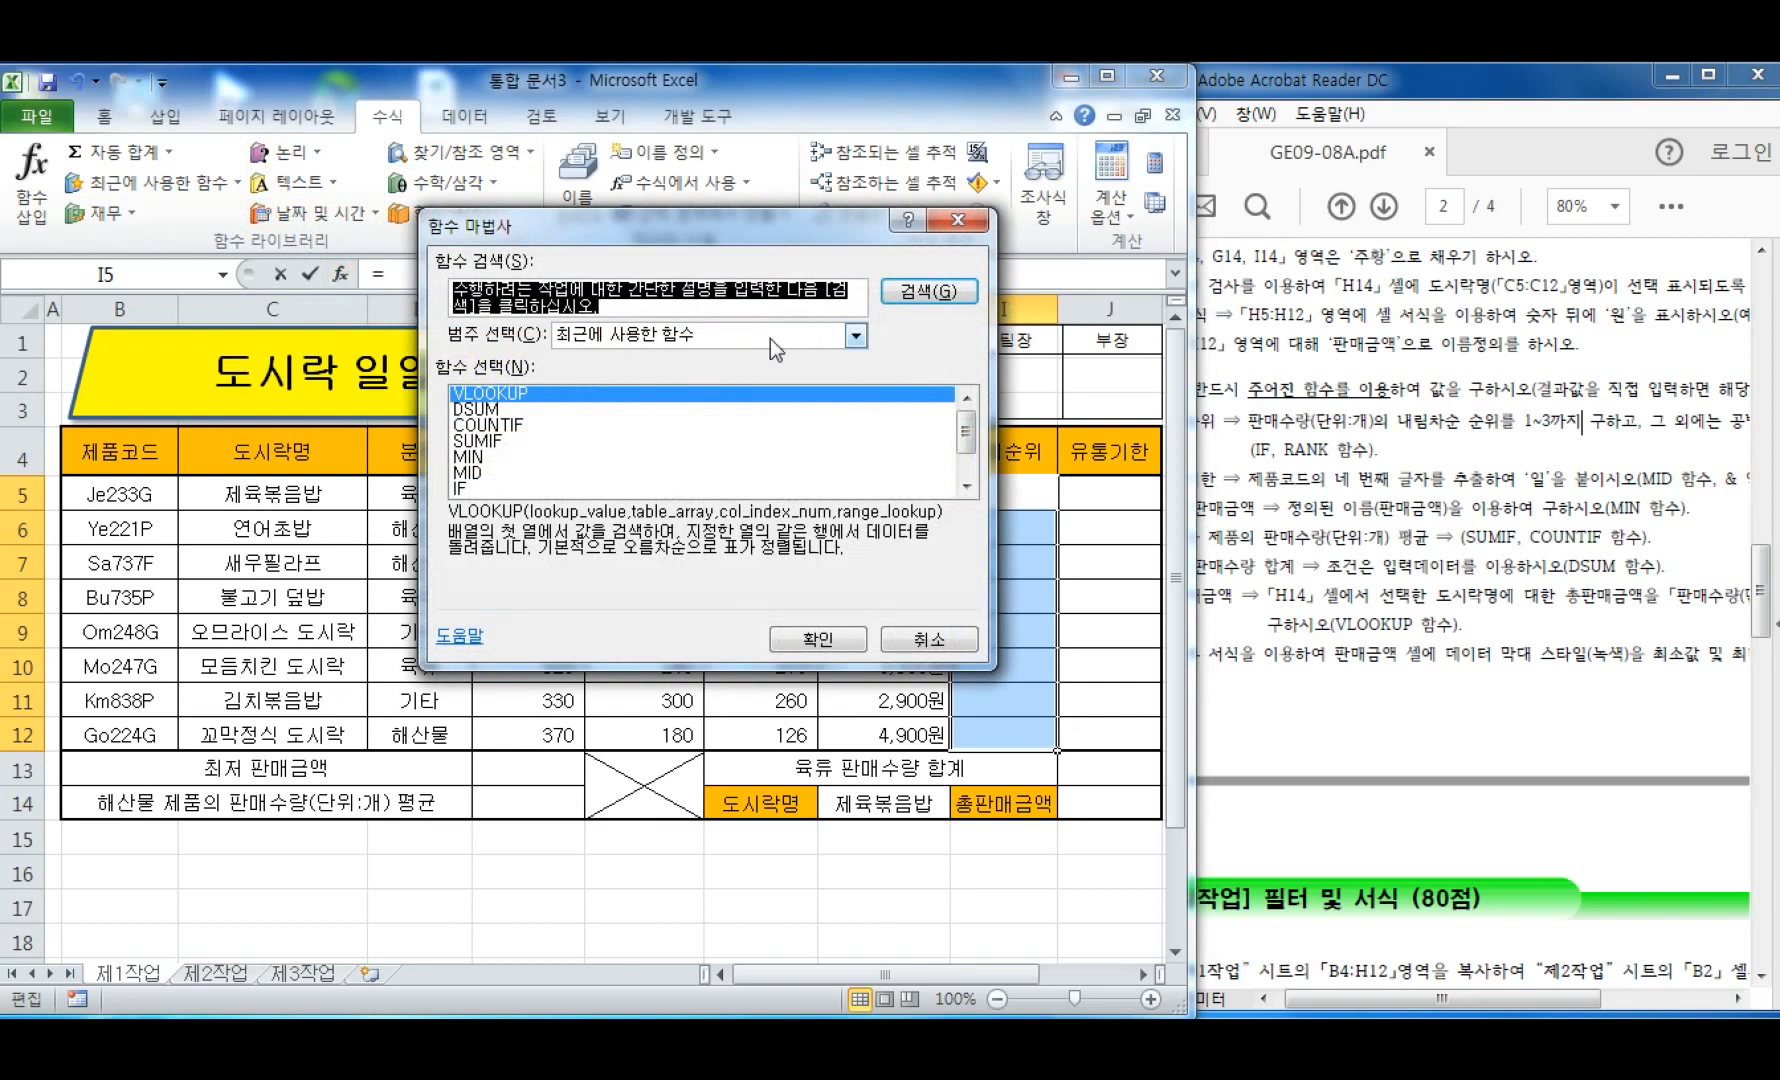
click(856, 336)
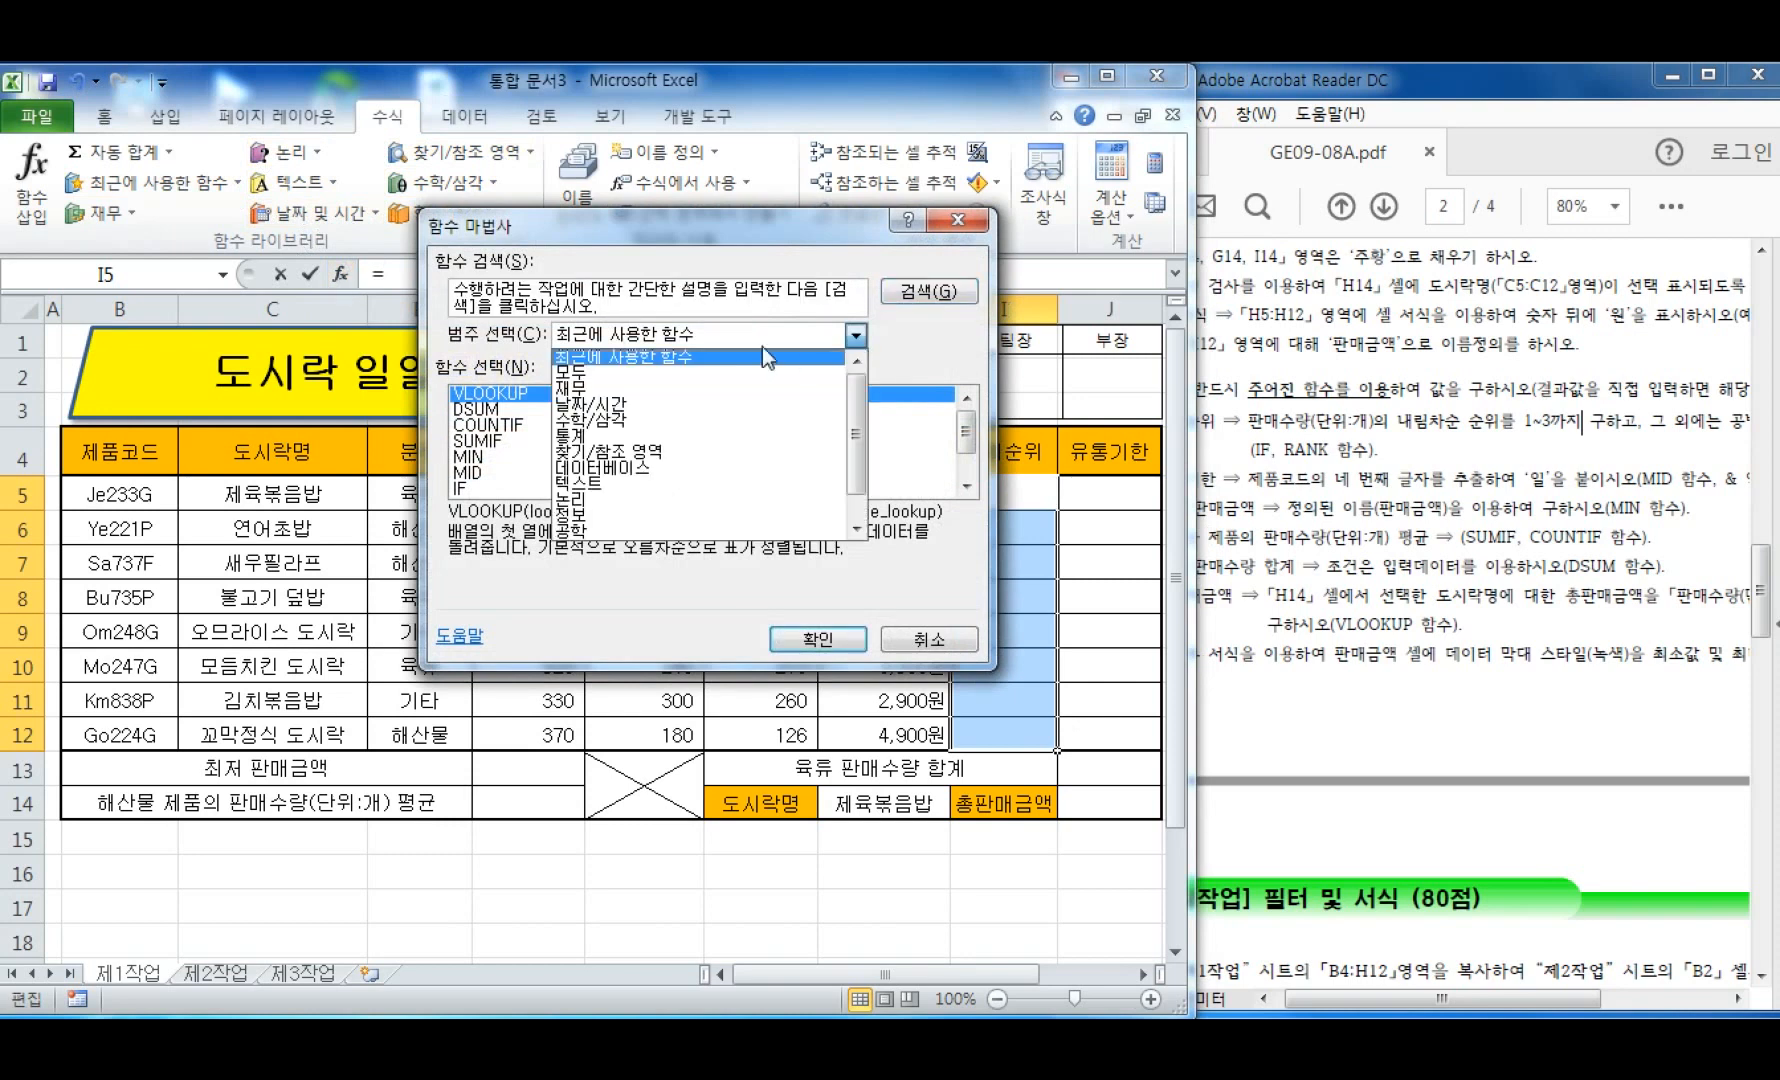
click(575, 370)
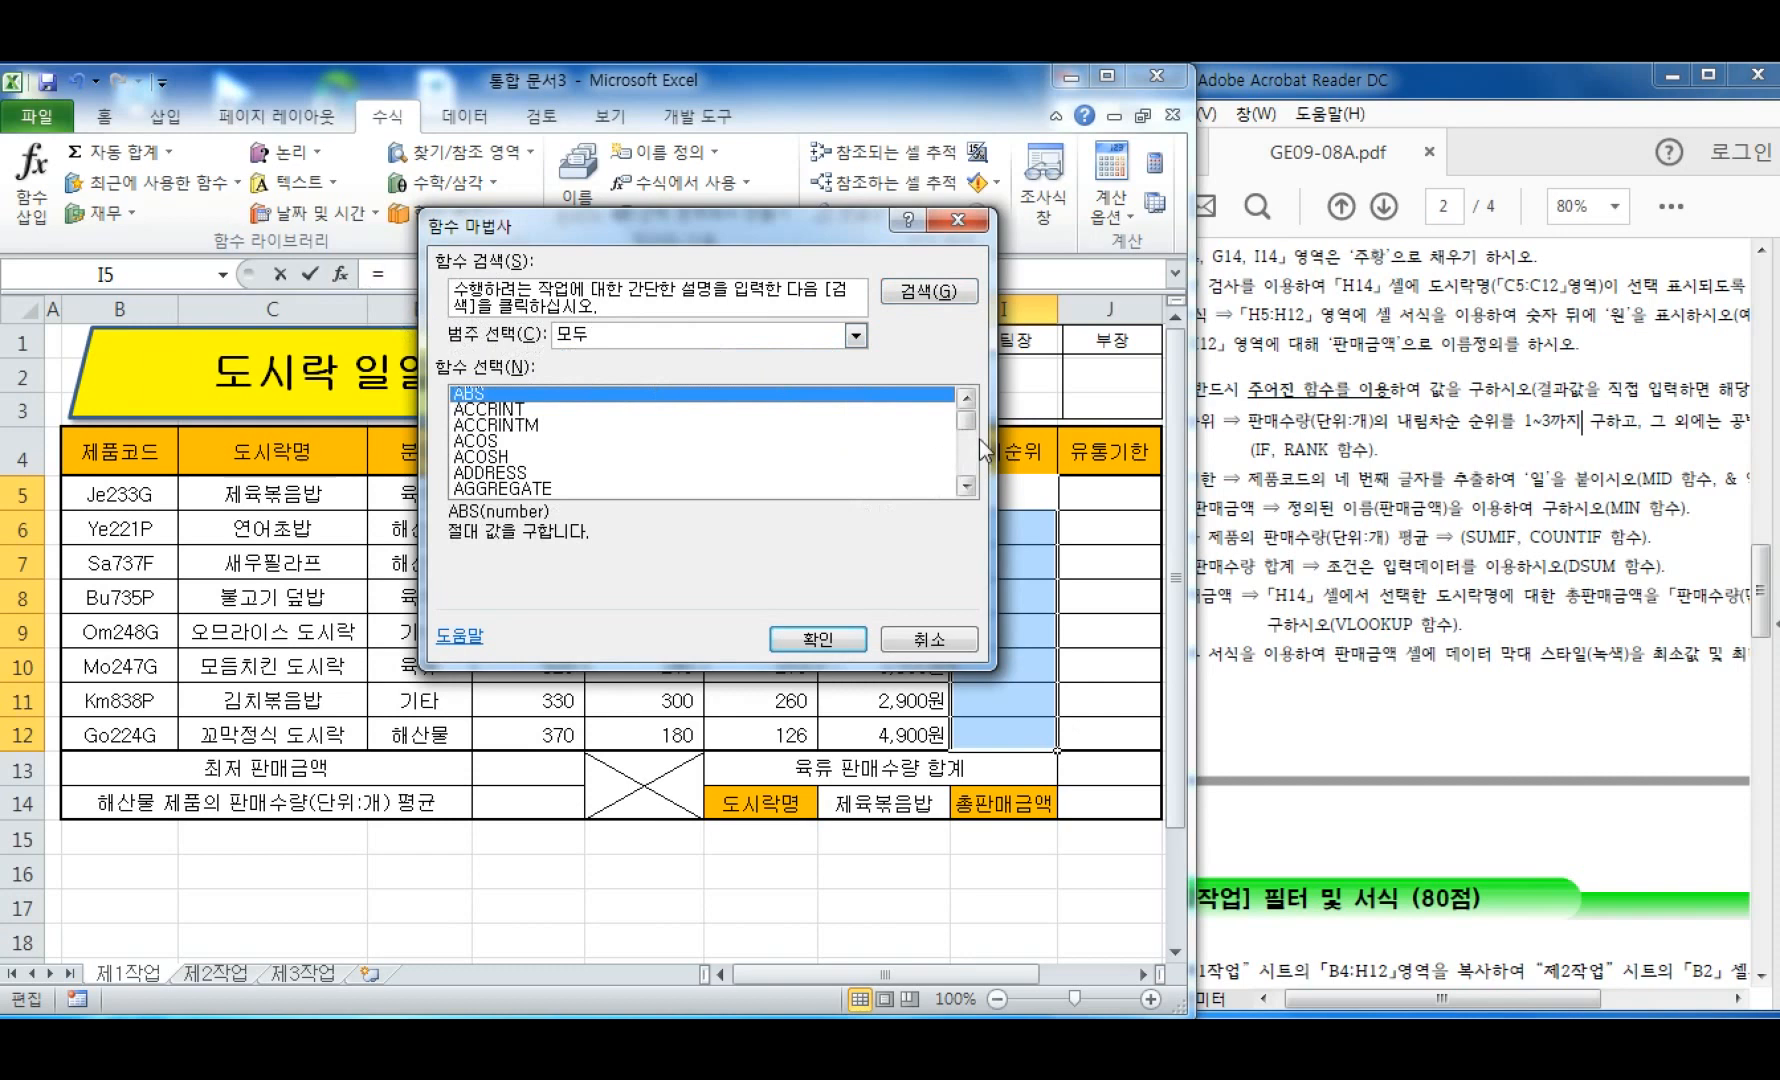
drag(966, 422, 968, 457)
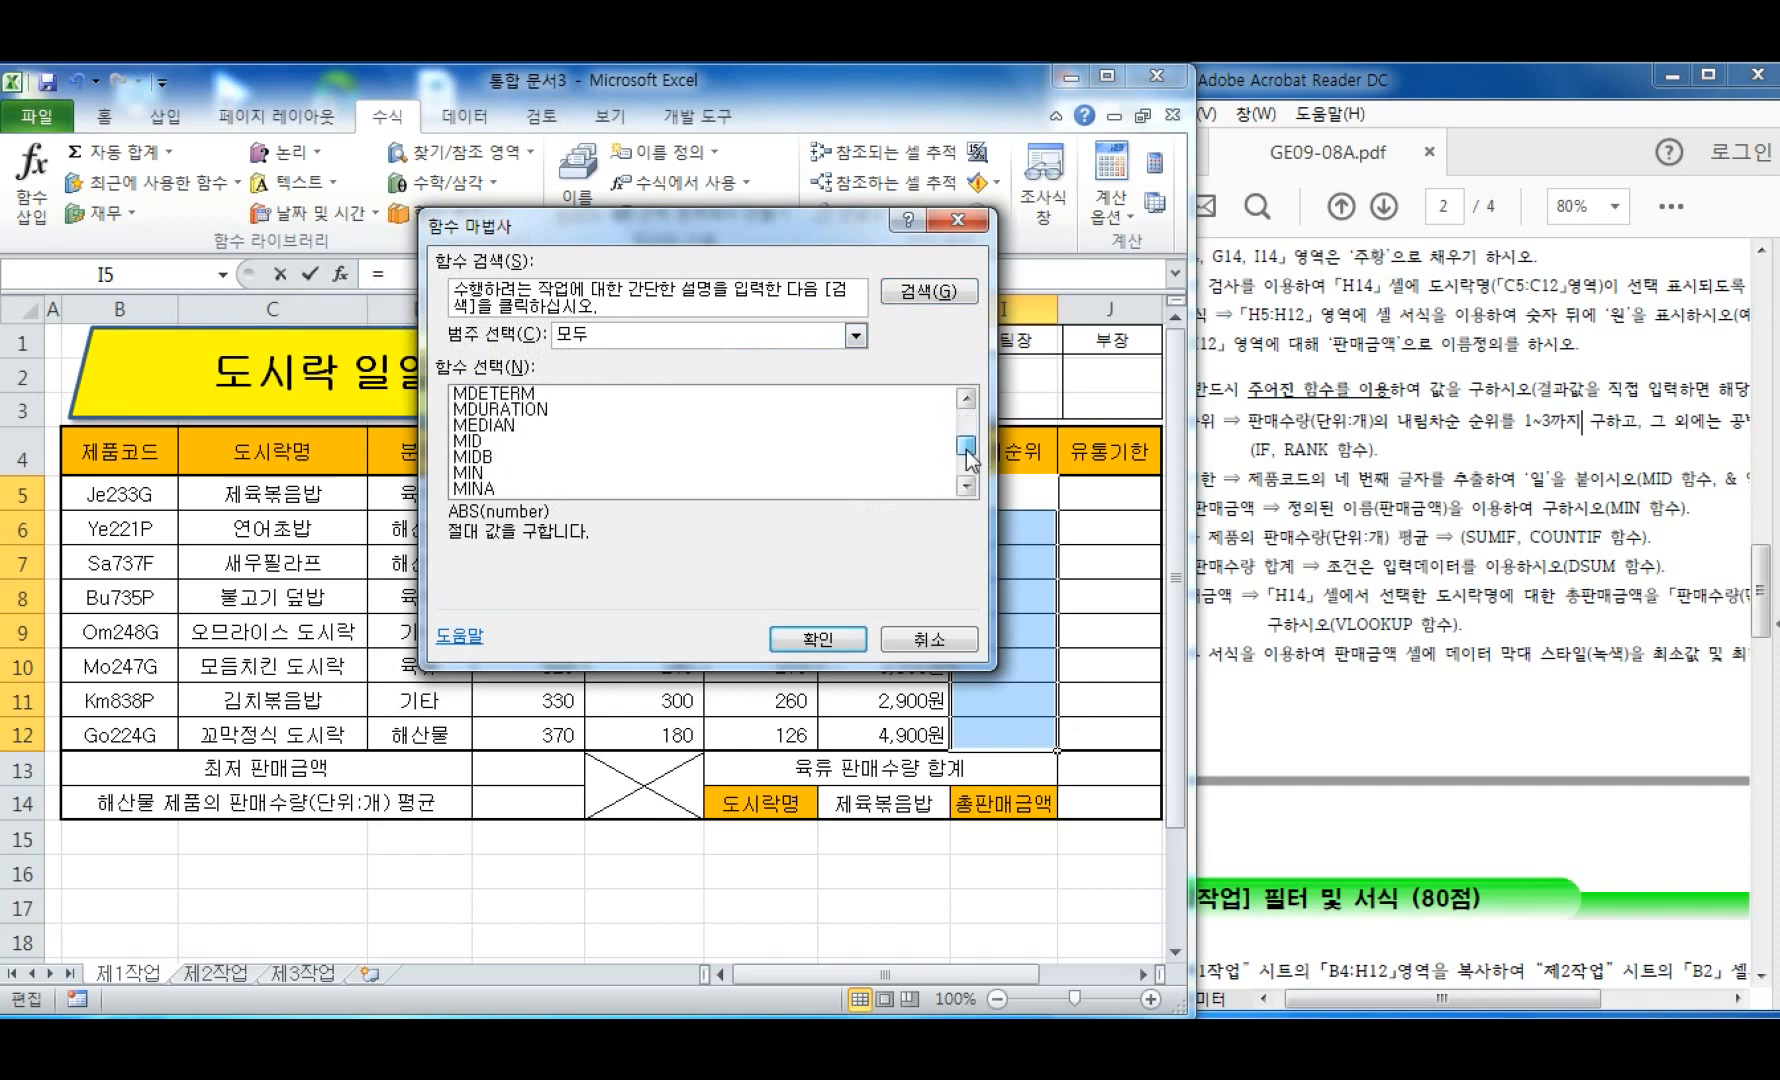
click(967, 487)
click(967, 487)
click(967, 487)
click(967, 487)
drag(967, 450, 970, 462)
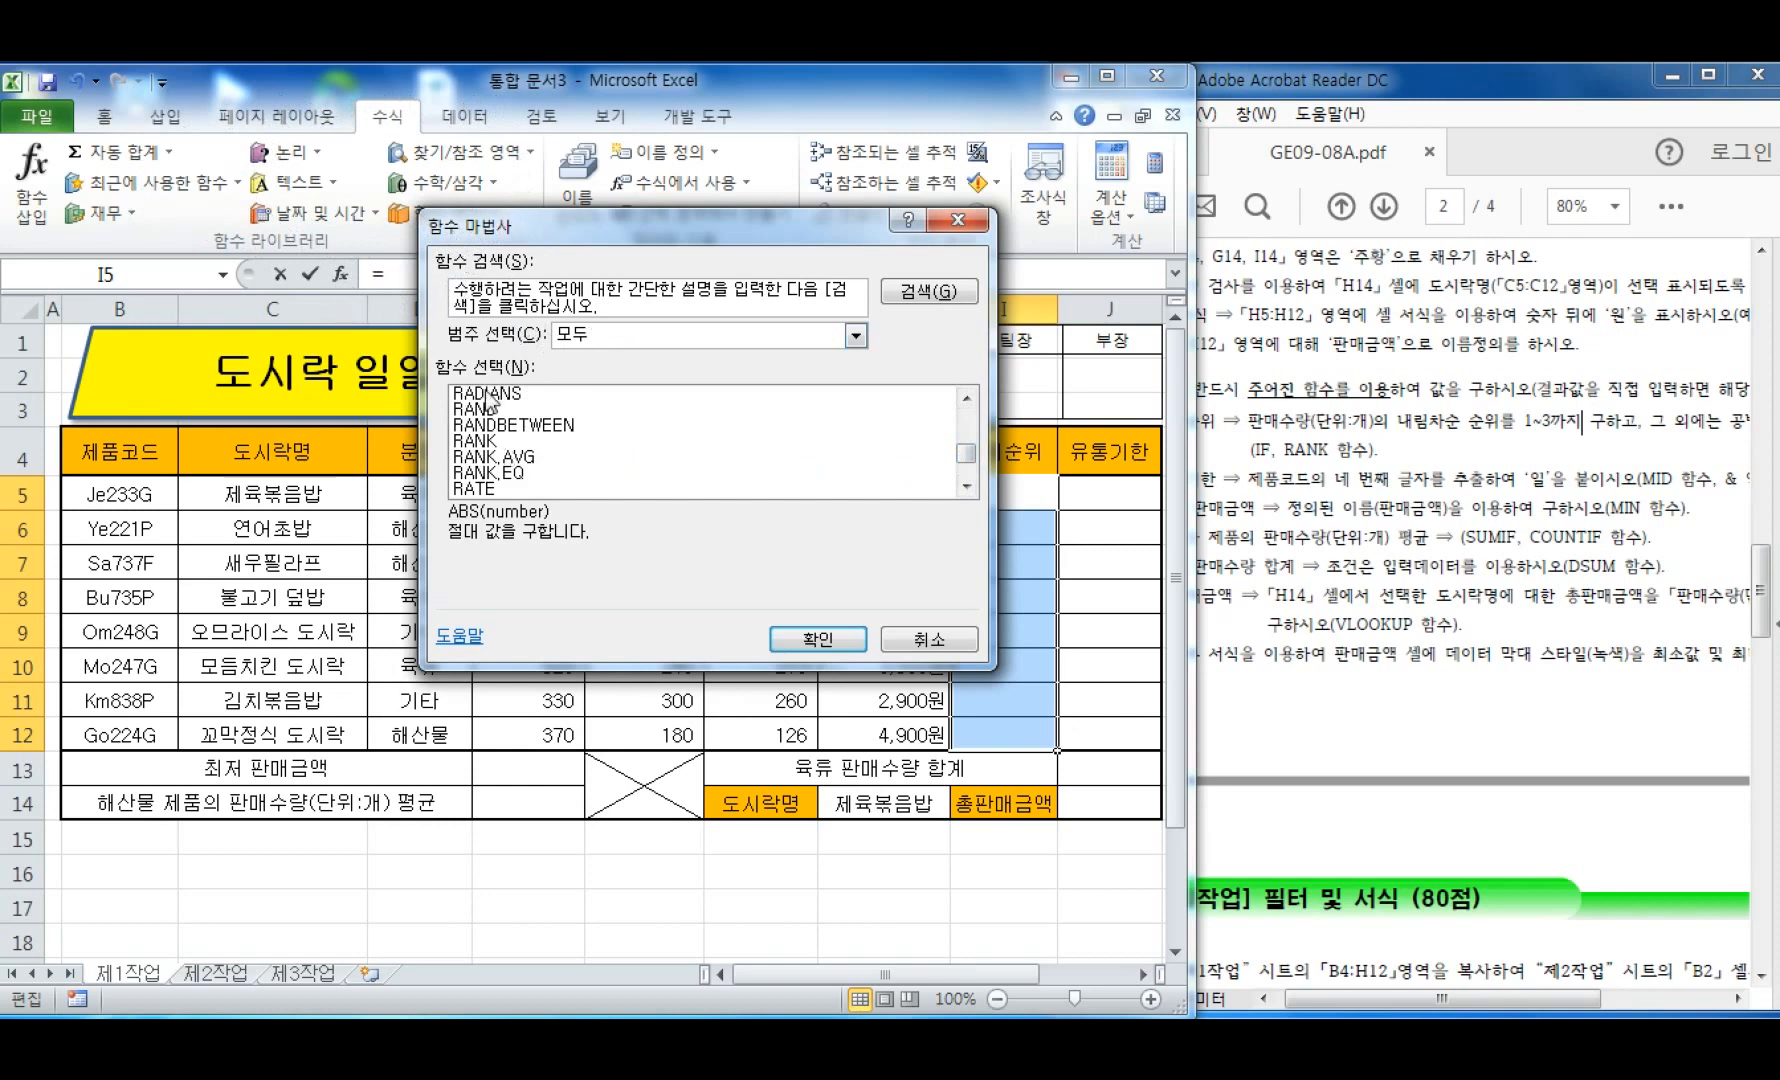
click(478, 443)
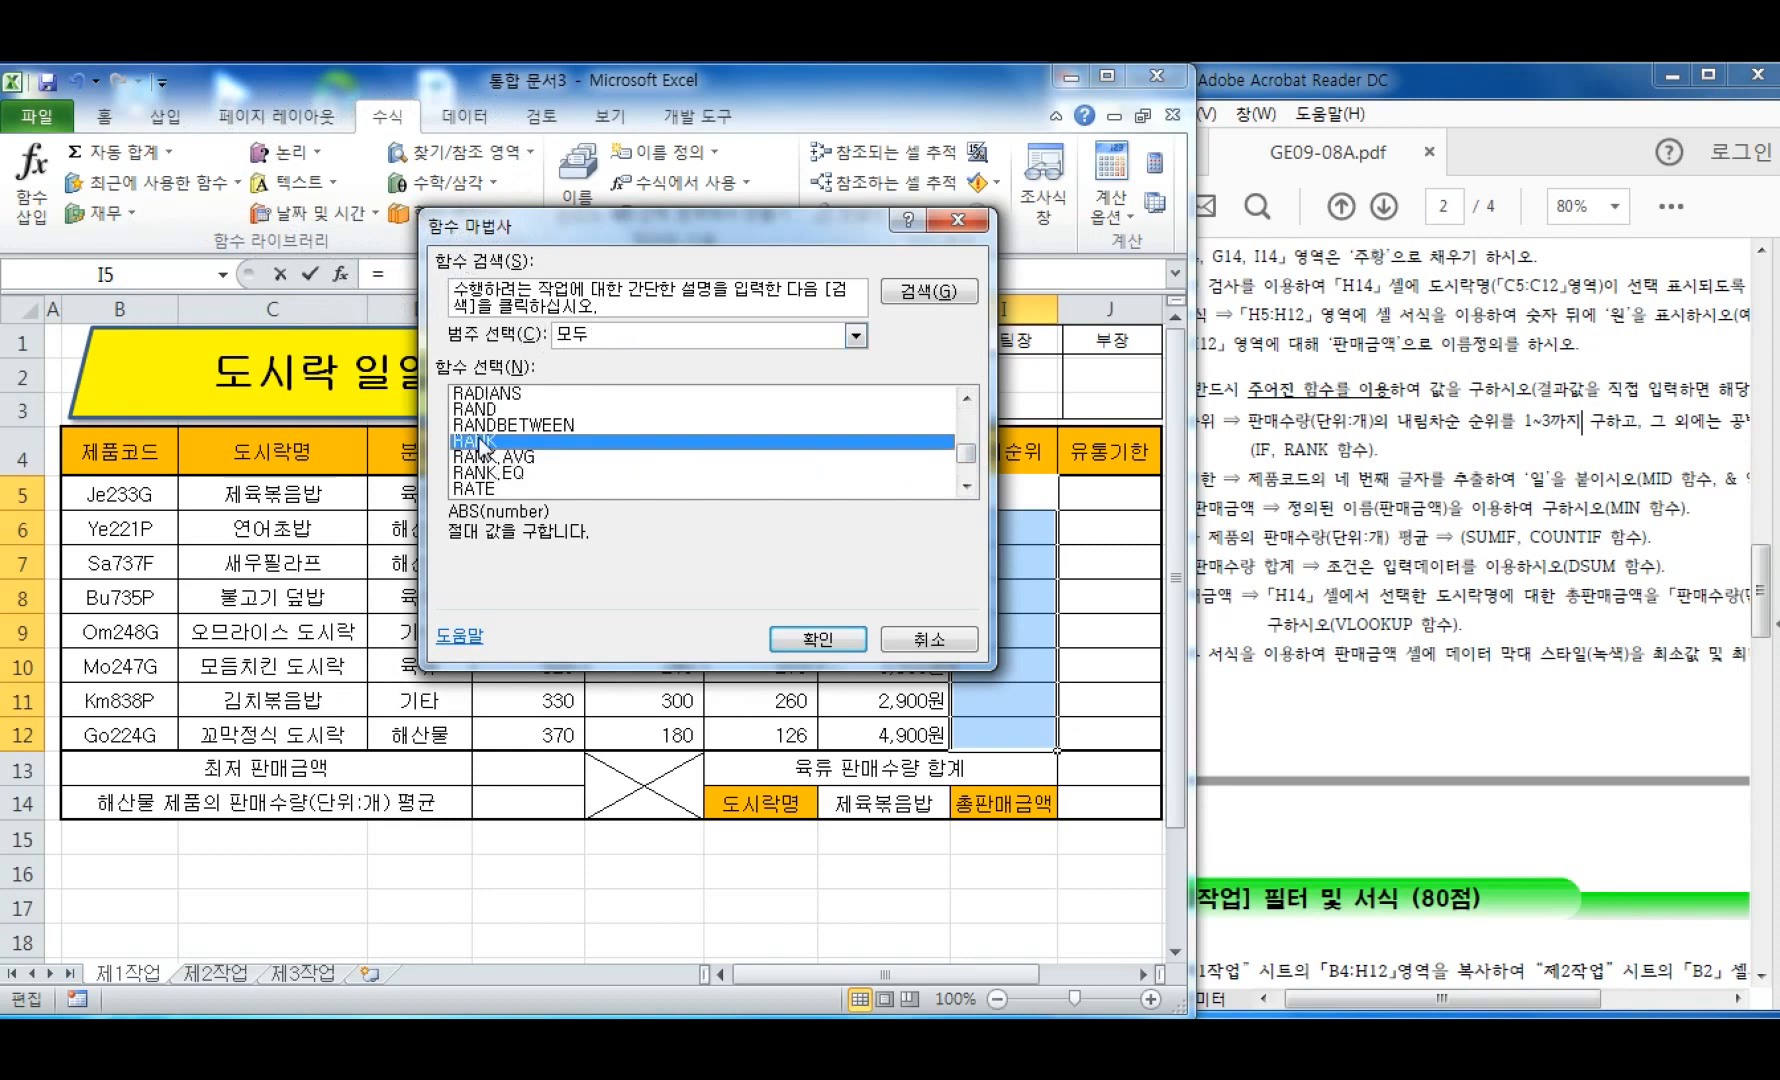
click(816, 642)
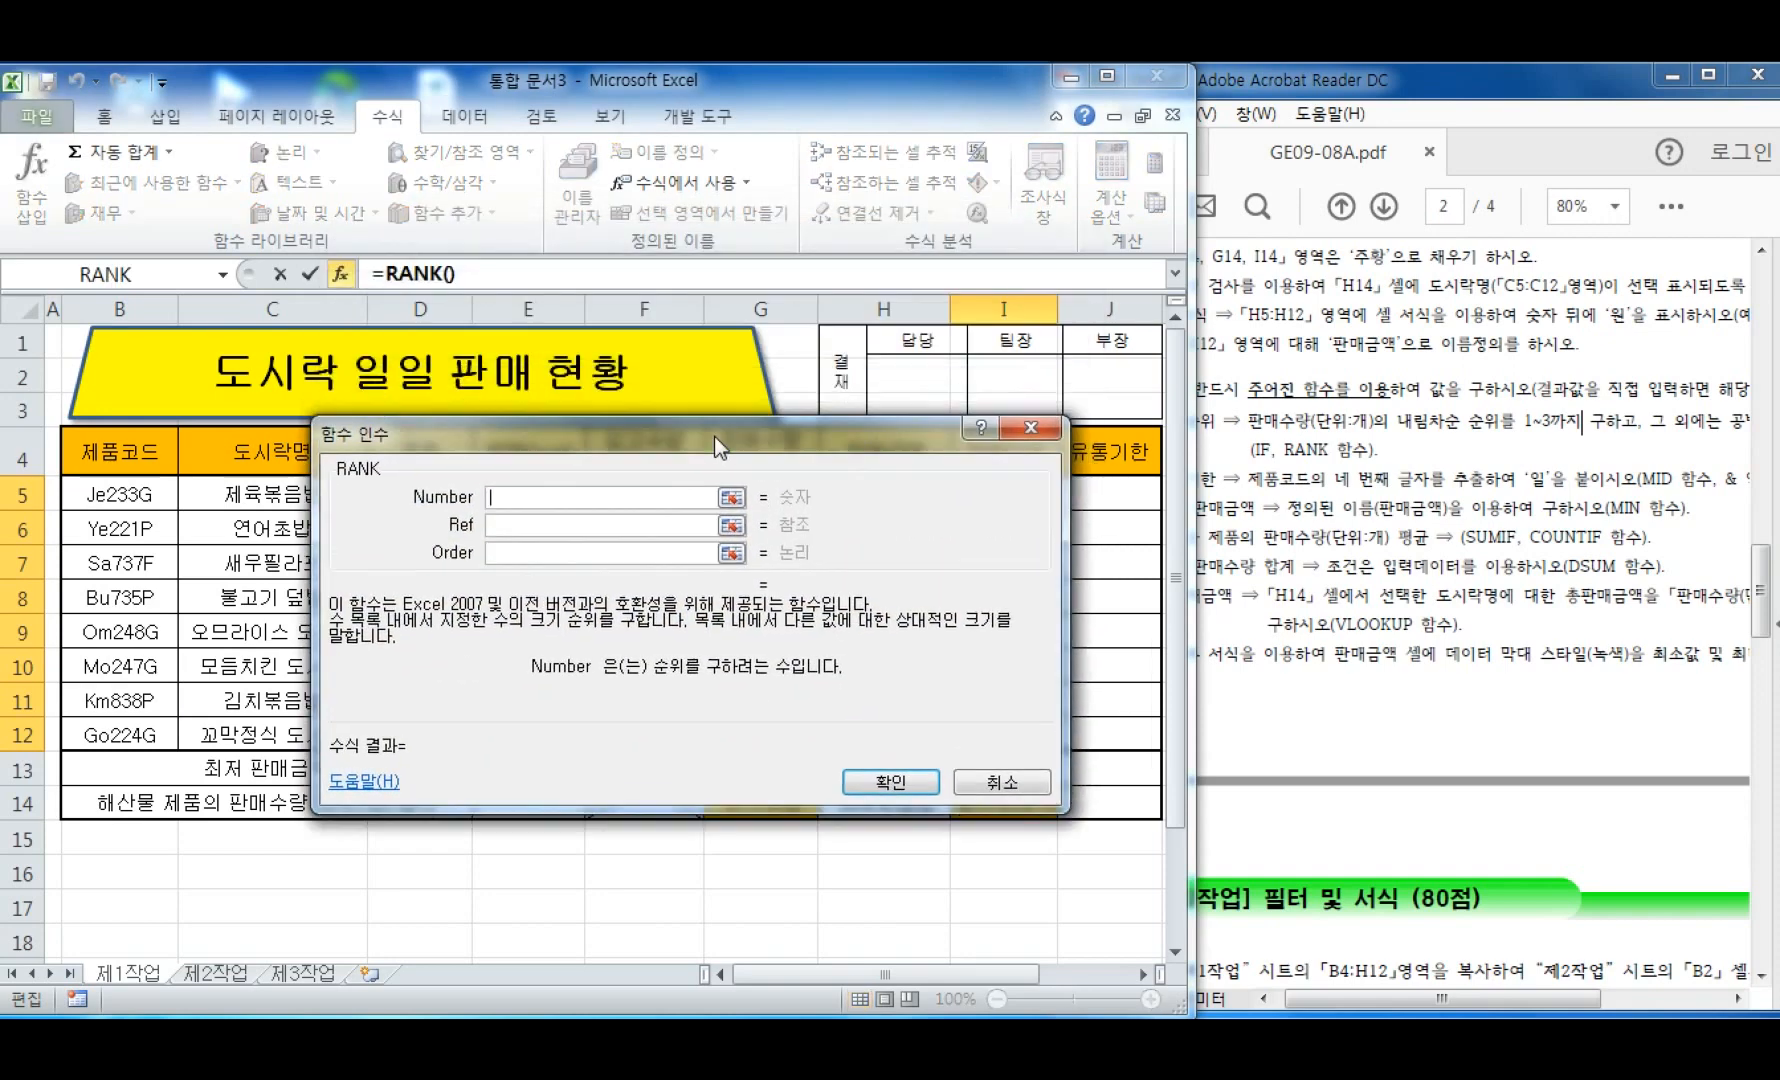
- Set RANK's Number argument to G5 and its Ref argument to the sales quantity range G5:G12
drag(428, 464, 164, 385)
drag(562, 380, 494, 355)
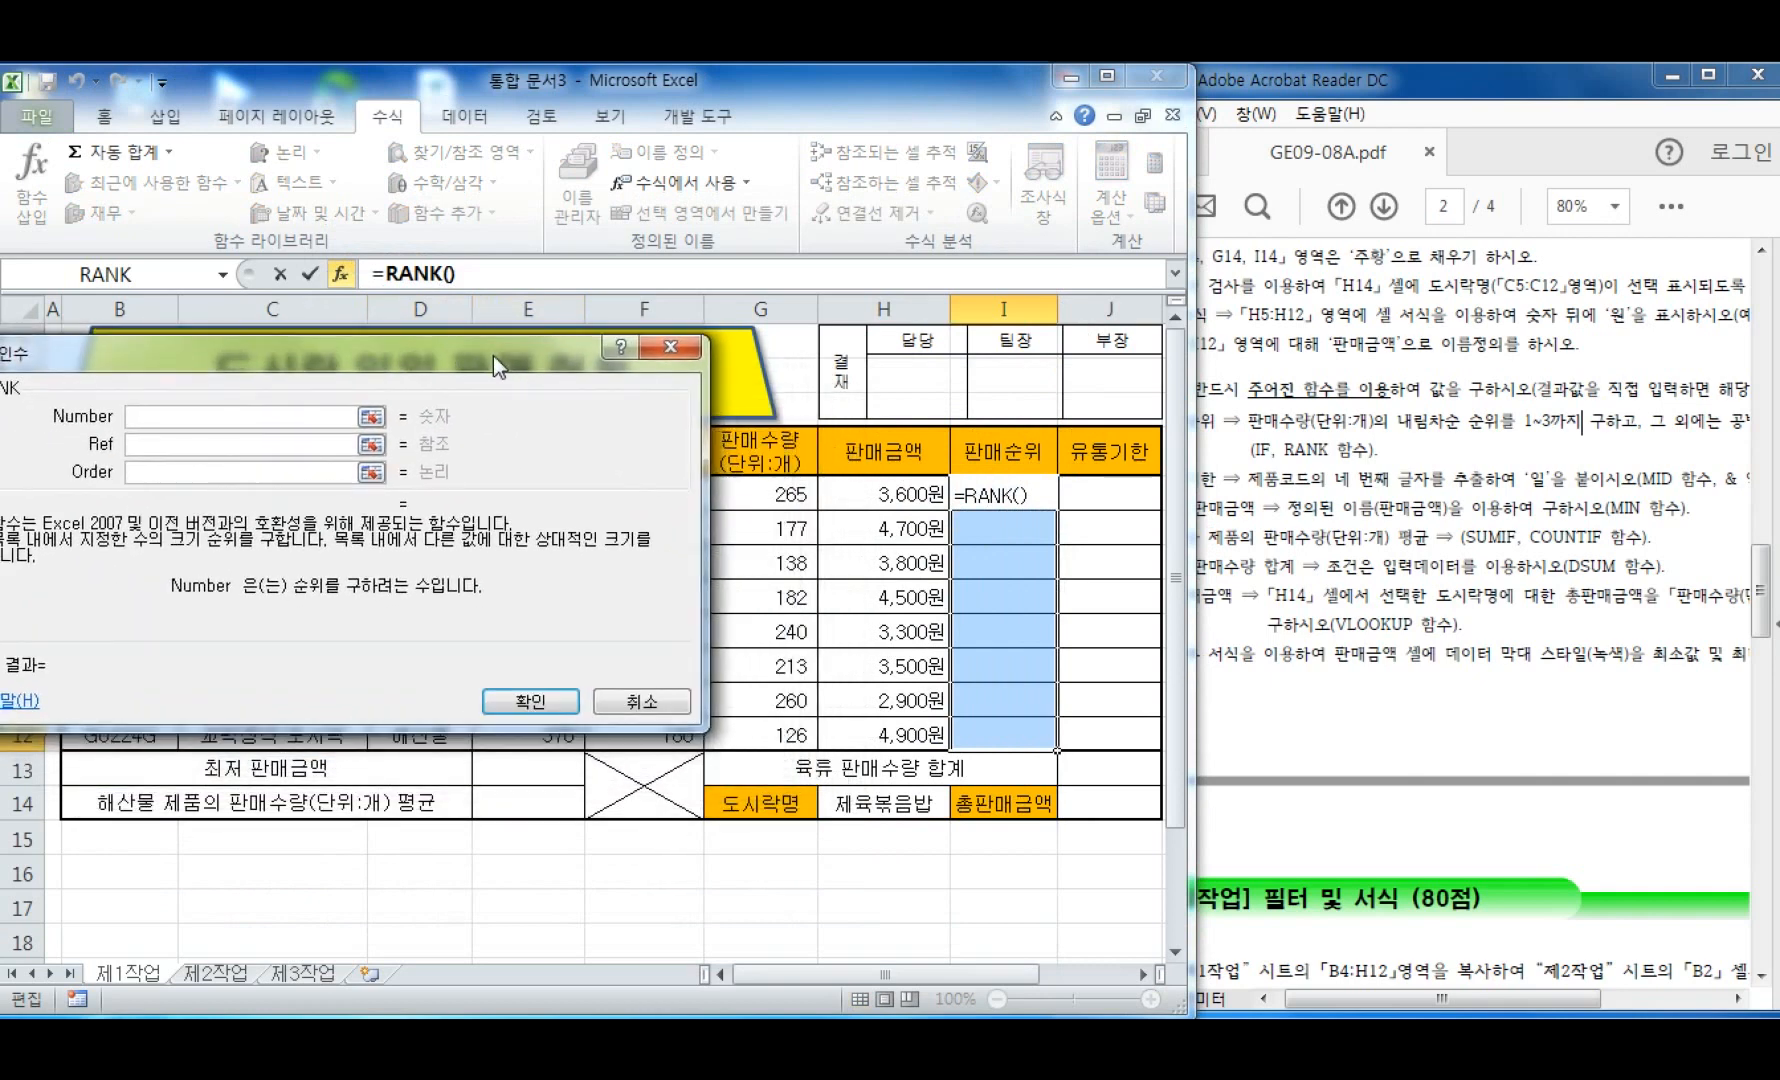
click(775, 497)
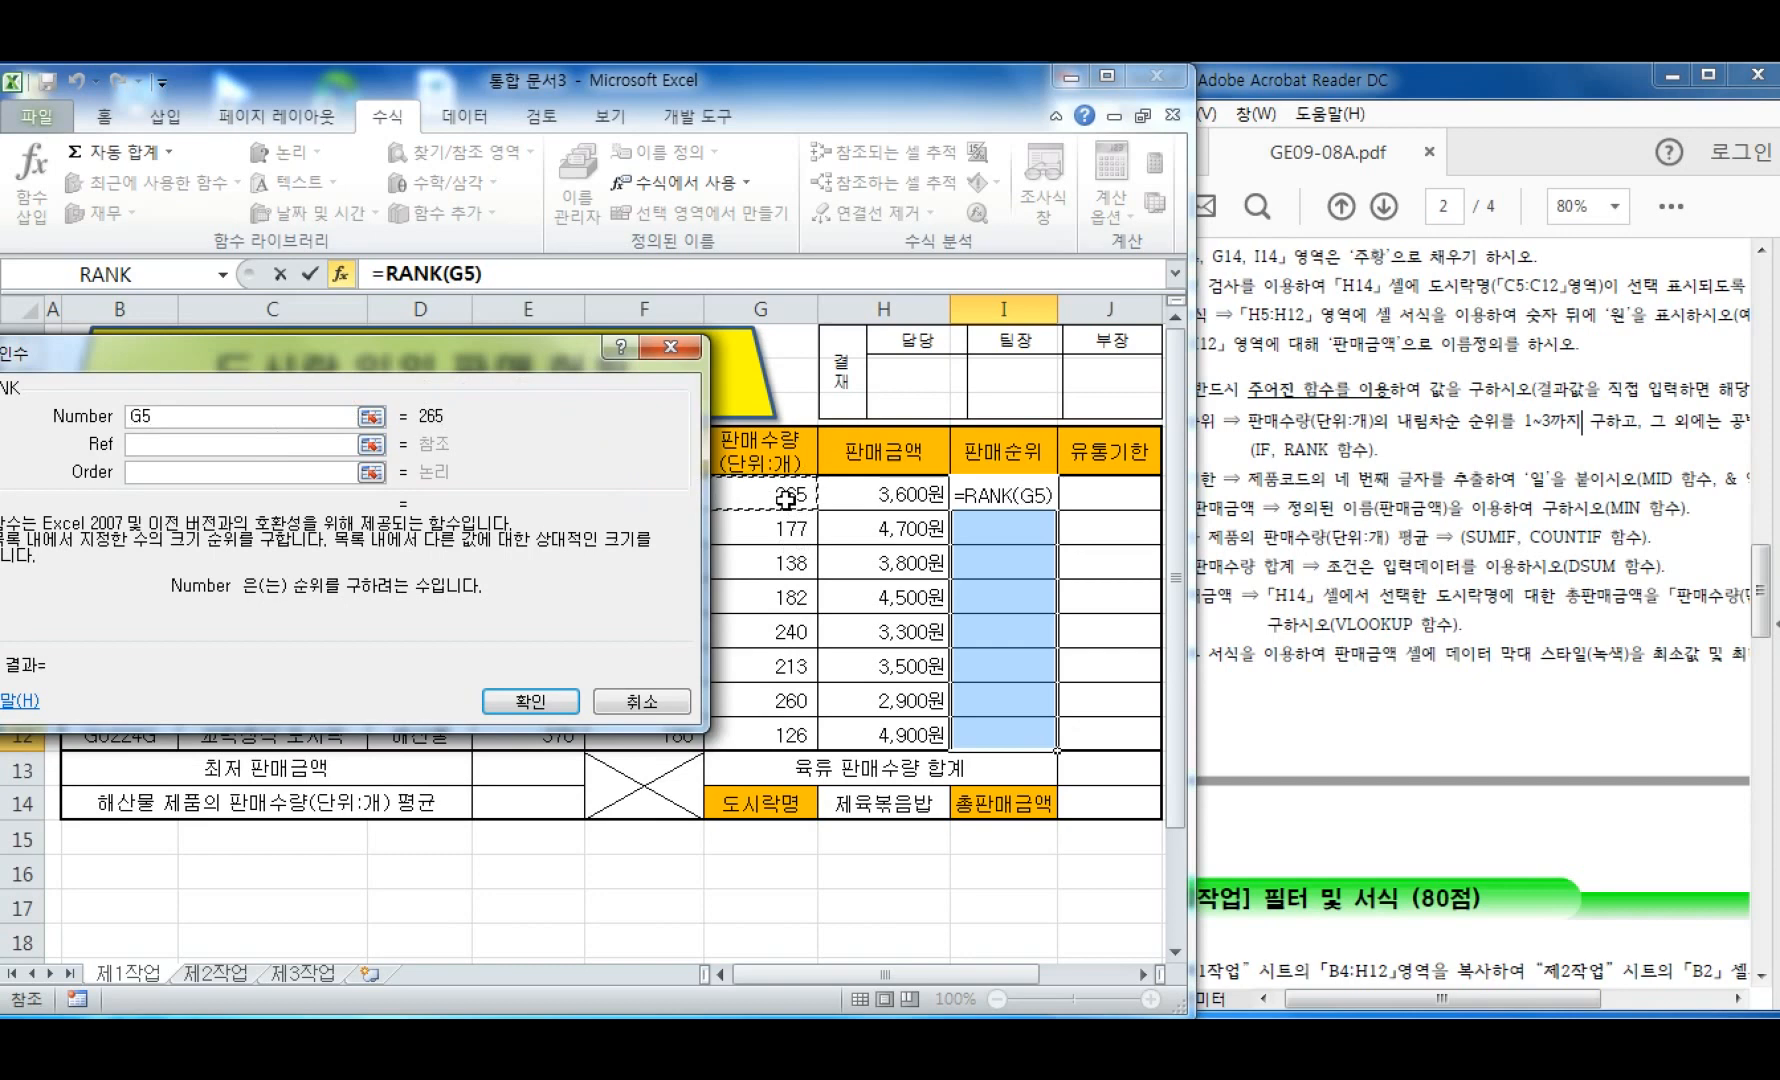
click(238, 445)
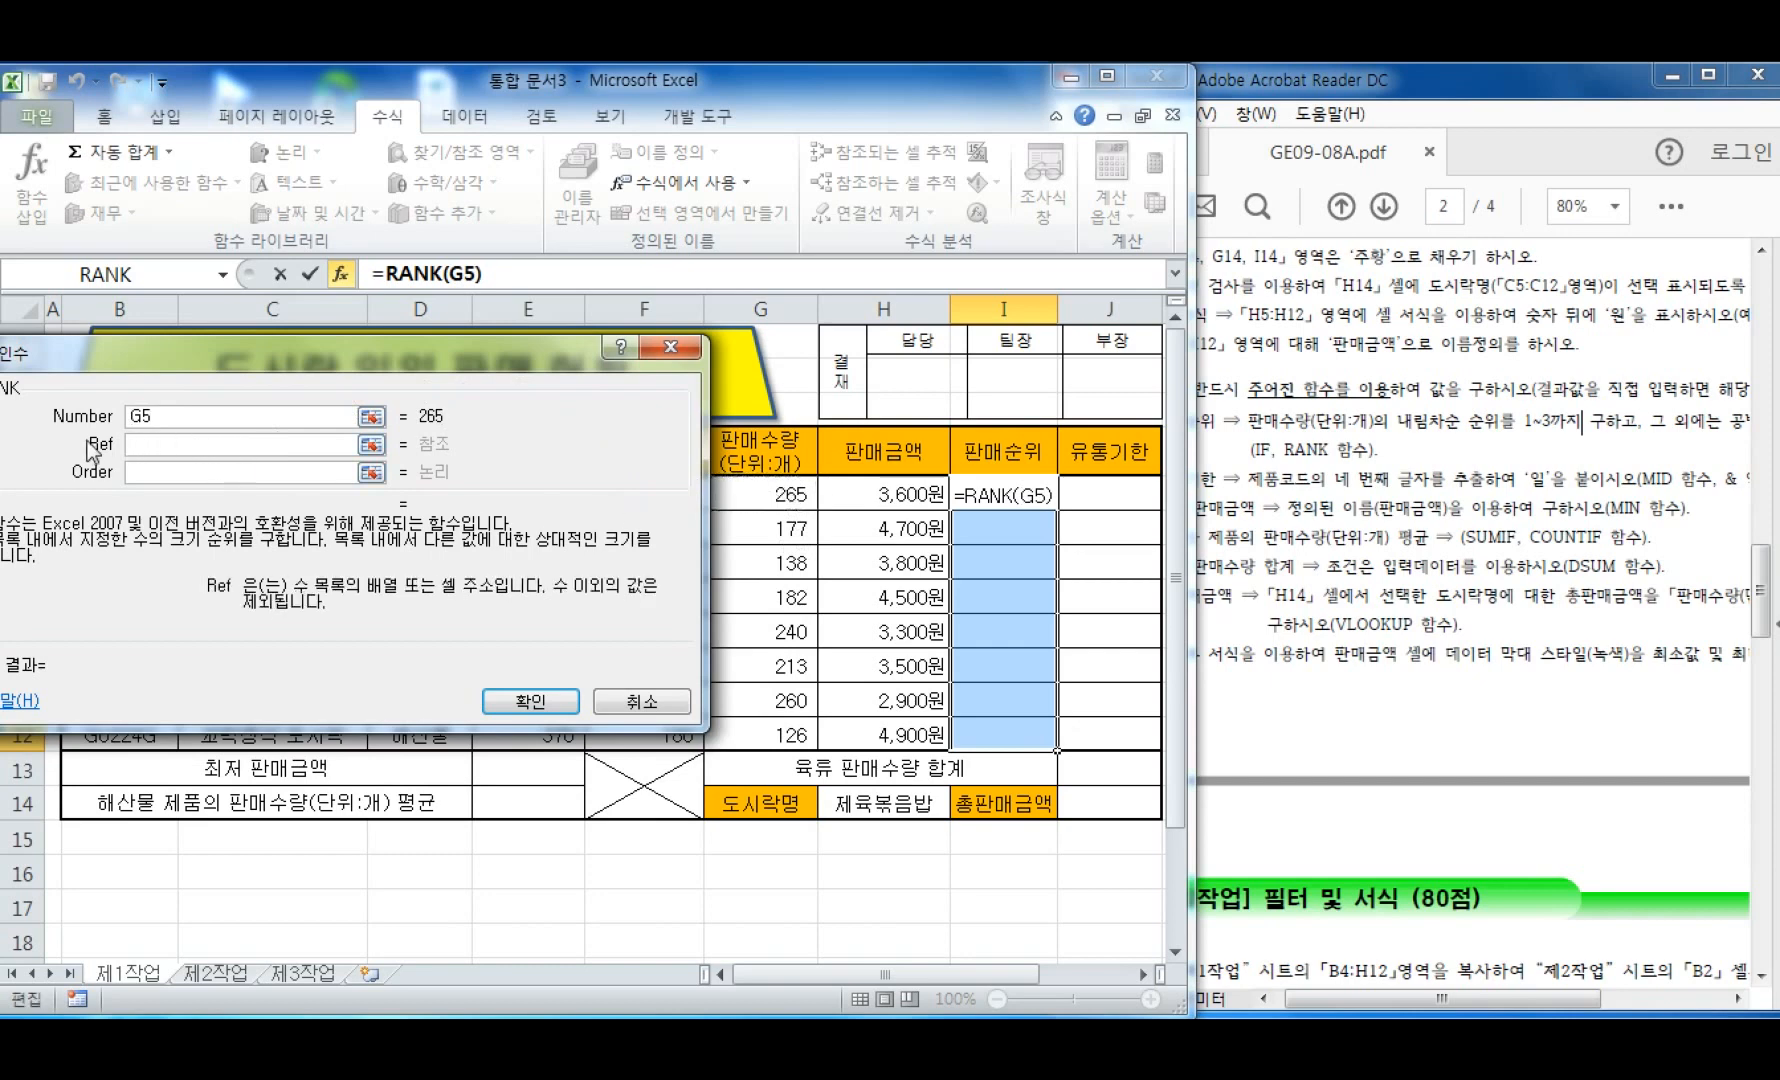
drag(784, 495, 783, 724)
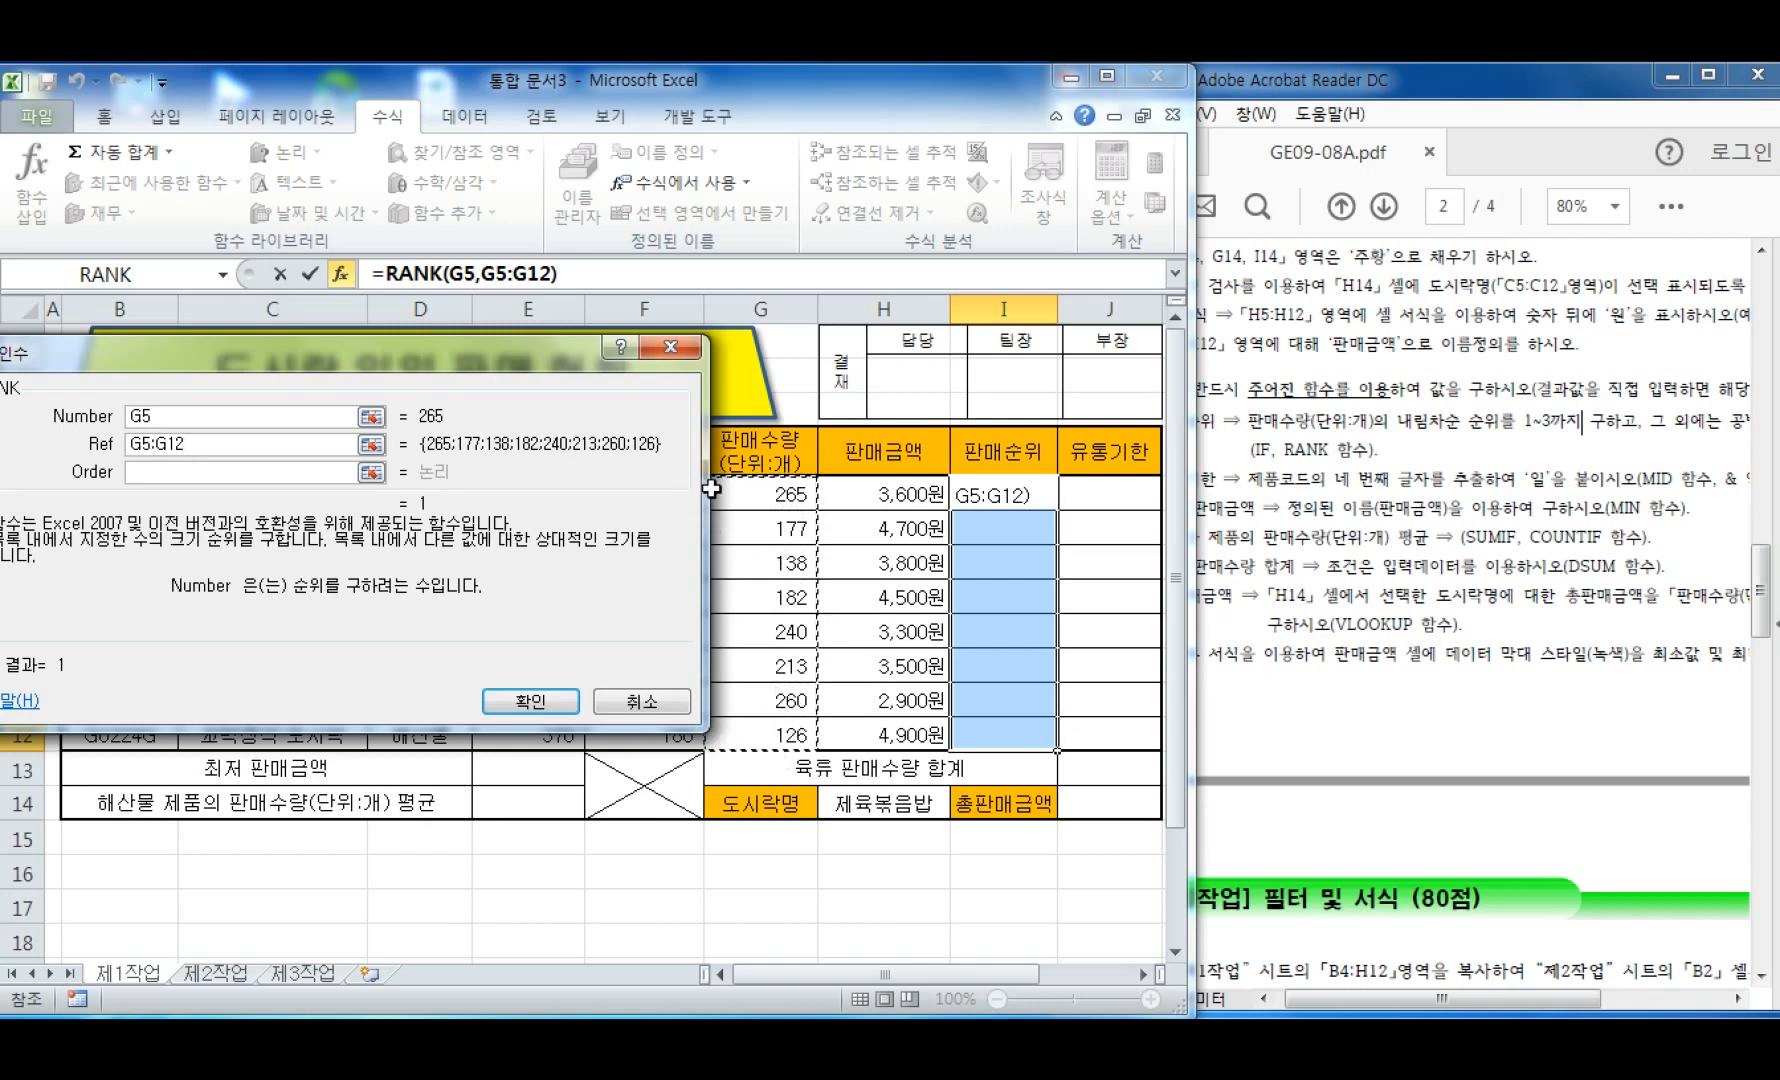
- Convert RANK's Ref argument to the absolute range $G$5:$G$12
drag(384, 363, 440, 364)
click(188, 446)
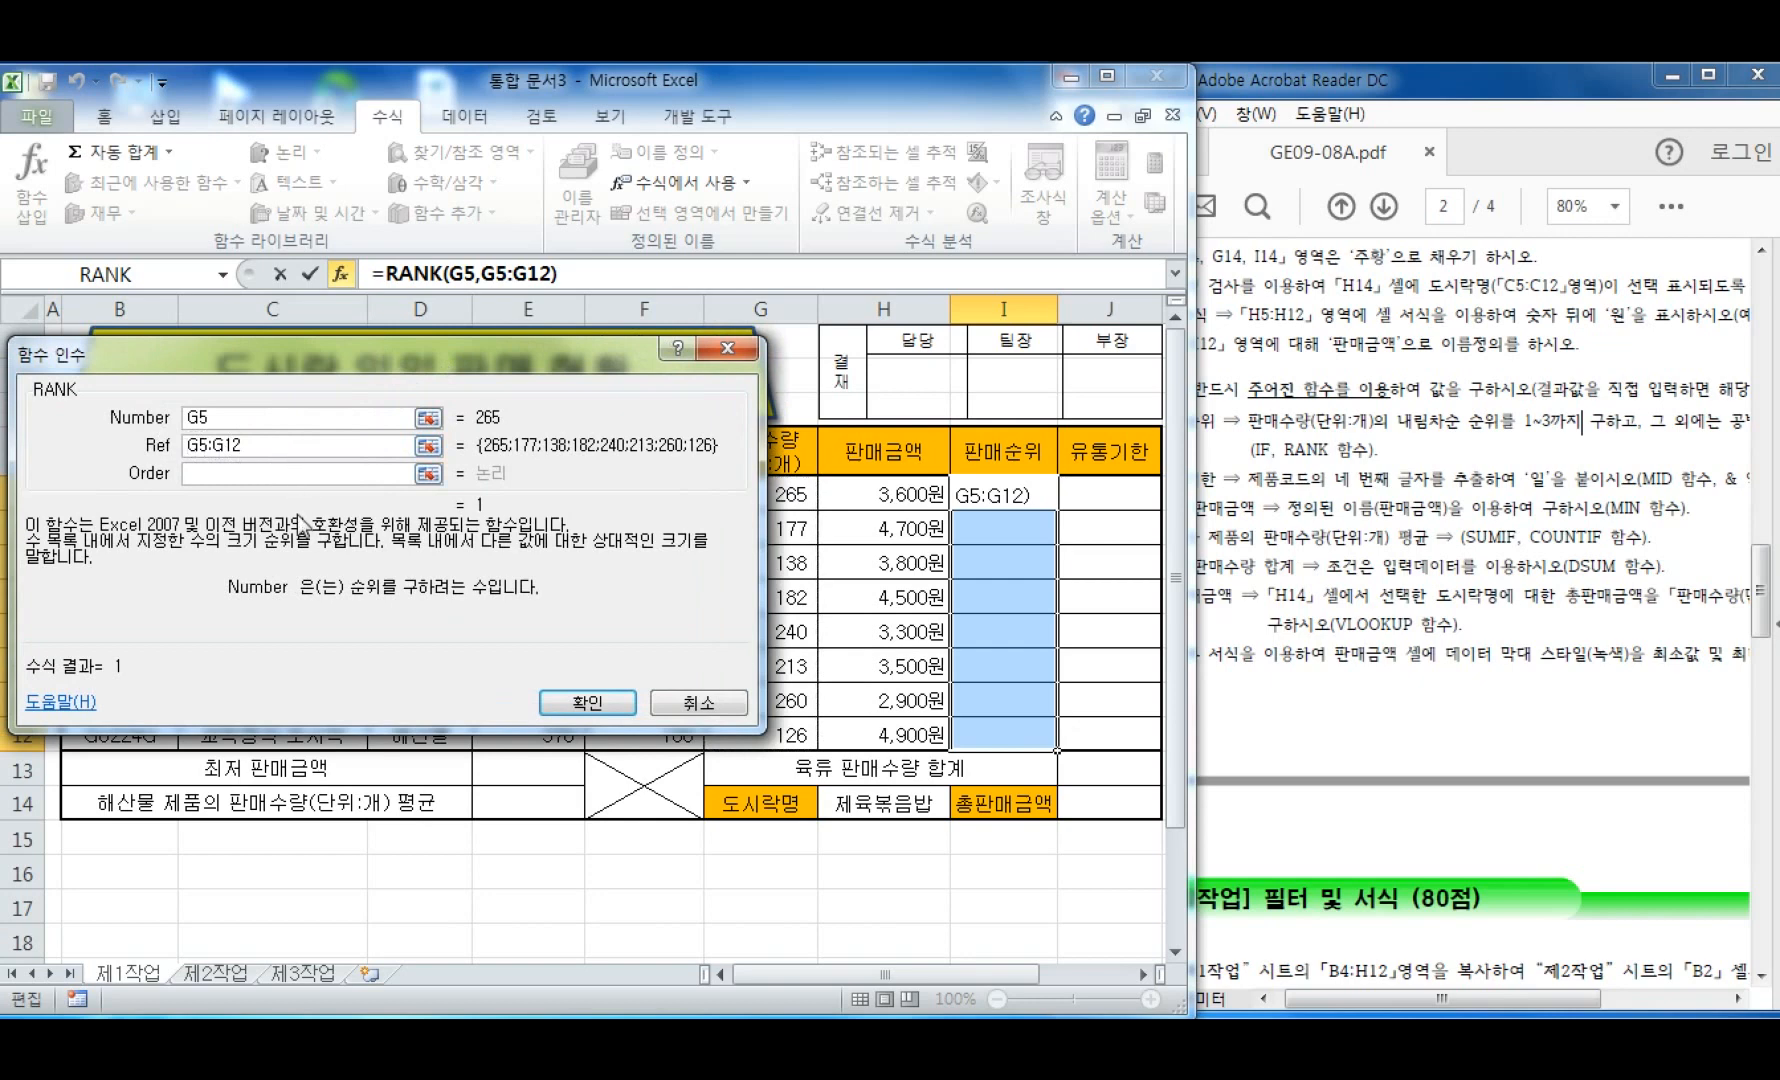
key(F4)
click(229, 446)
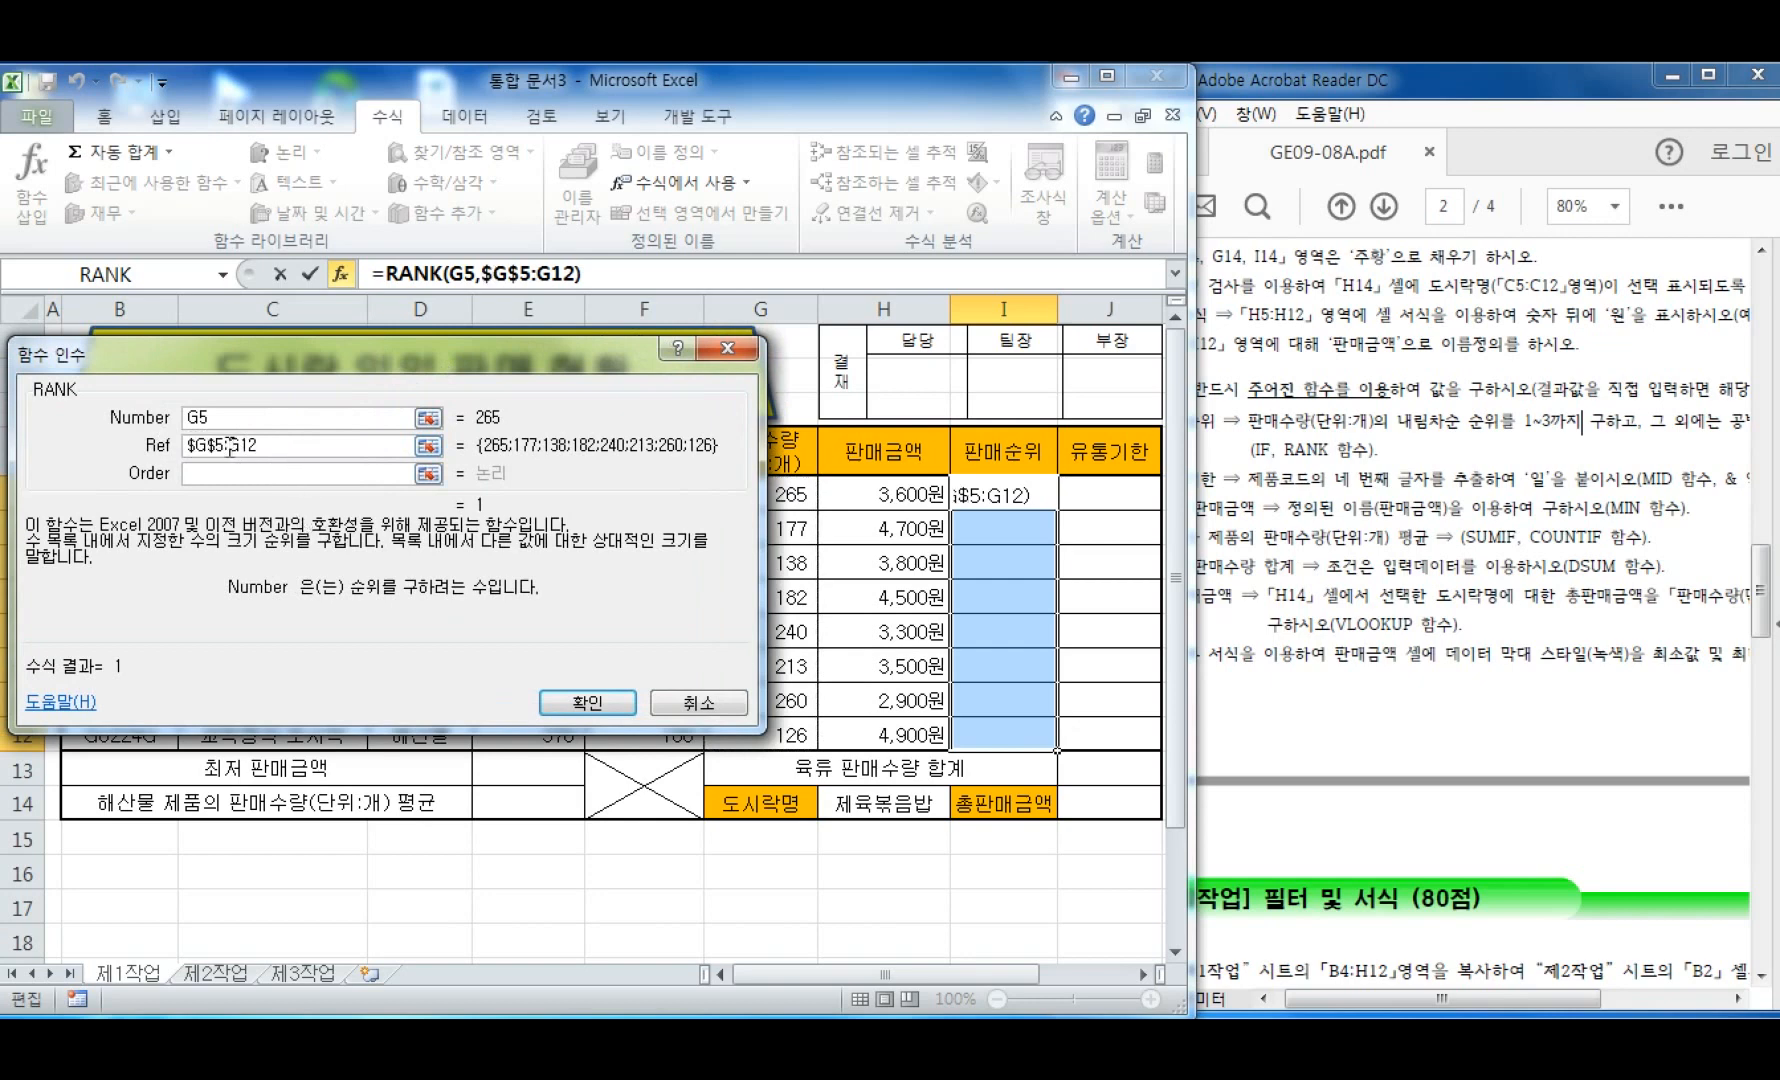
key(F4)
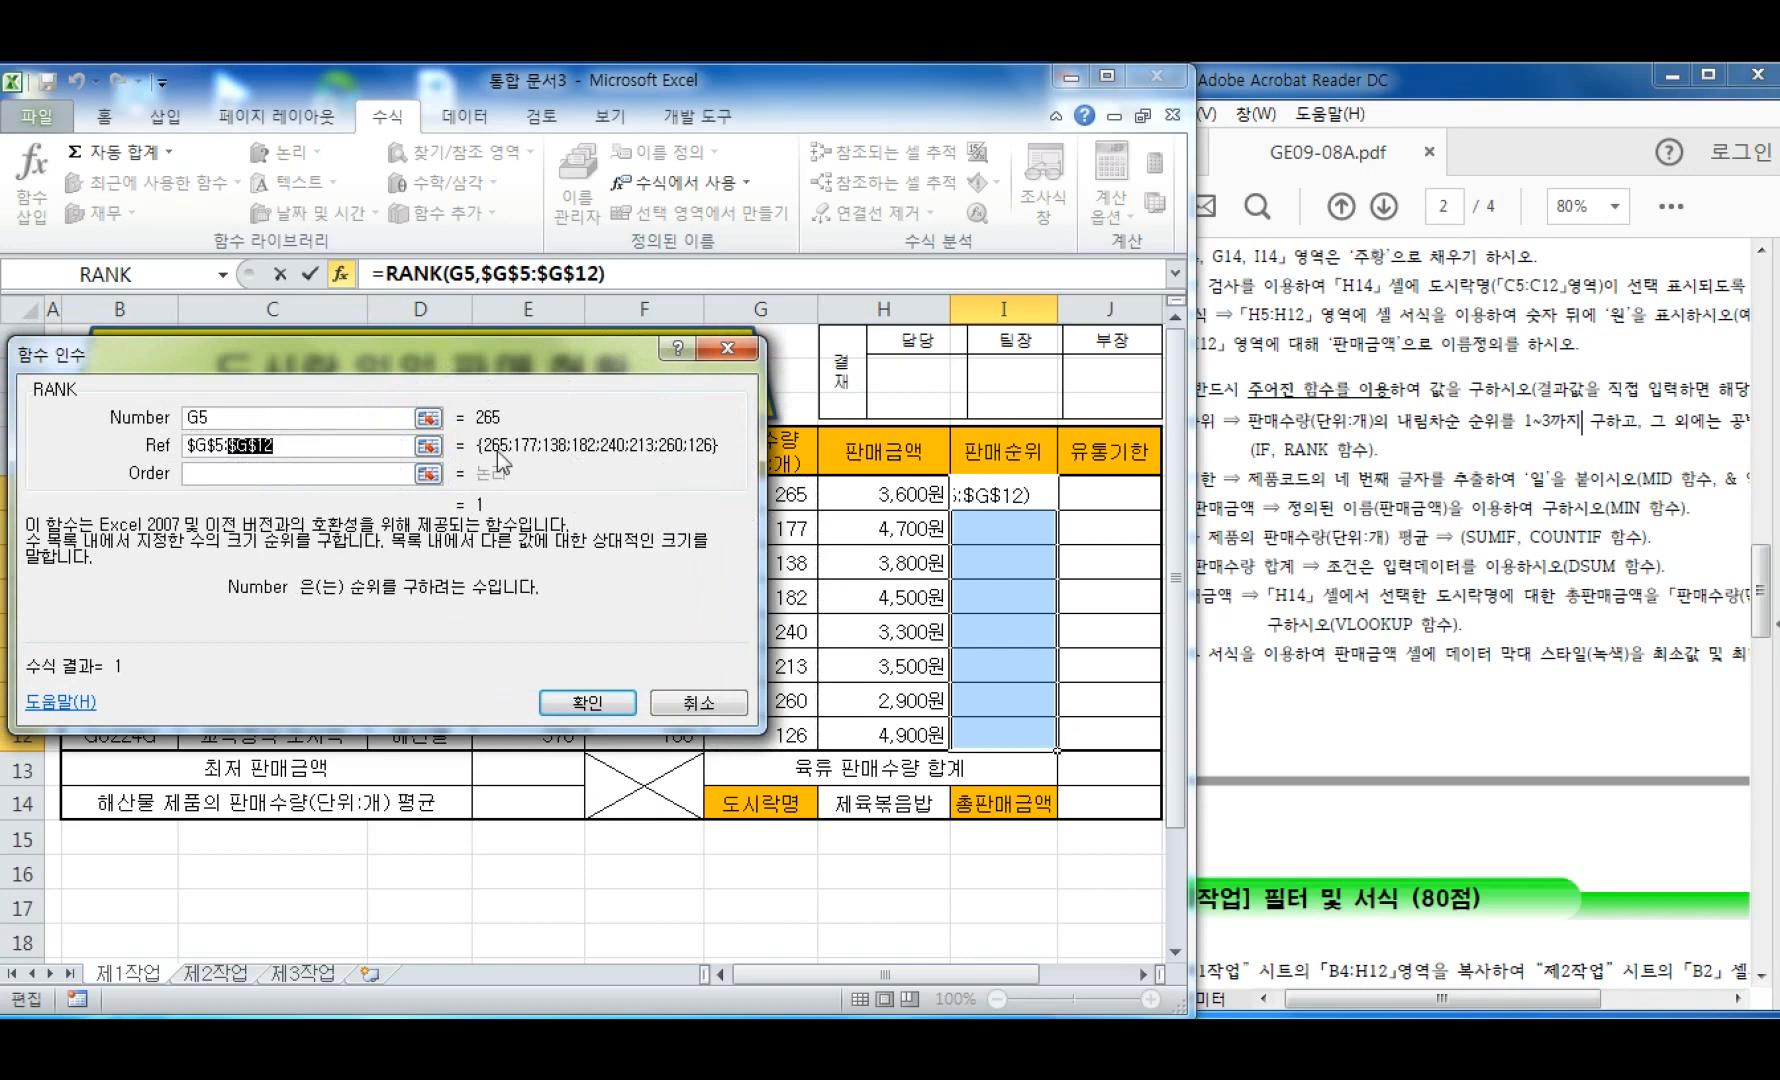
- Set RANK's Order argument to 0 for descending order and enter the formula in cell I5
click(218, 418)
click(293, 474)
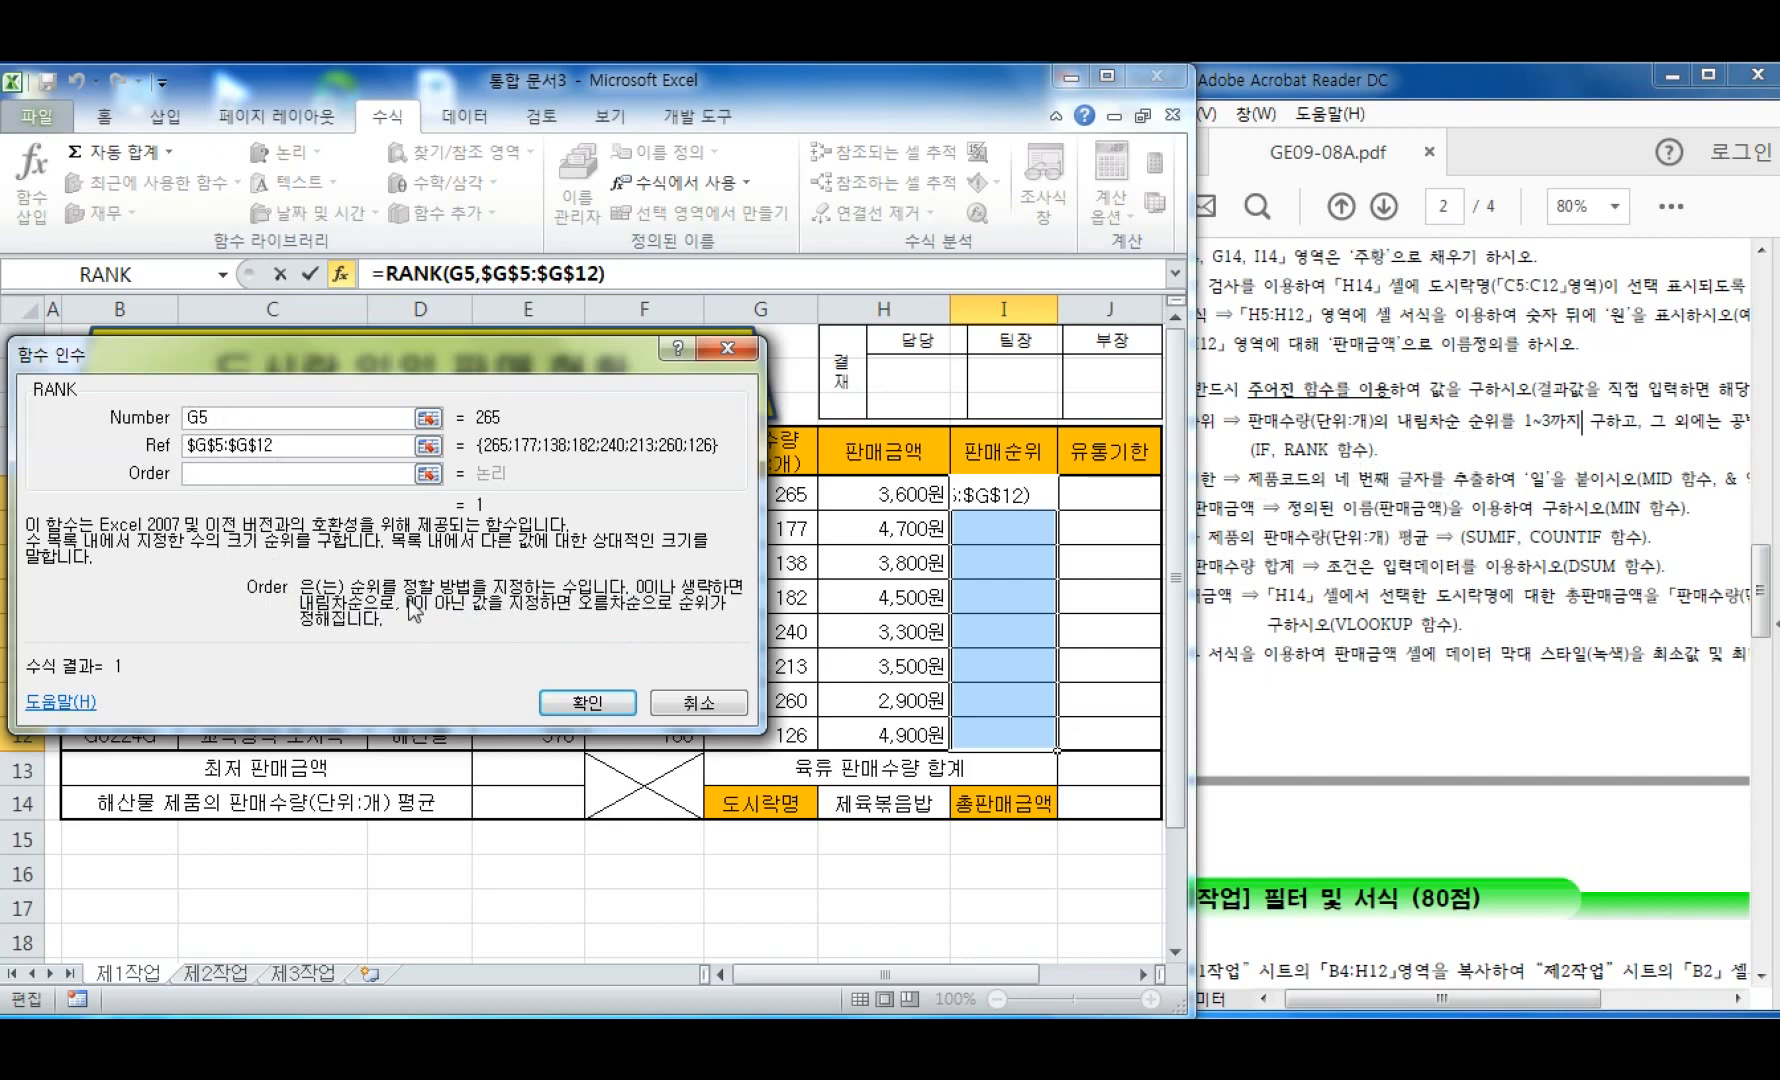
text(0)
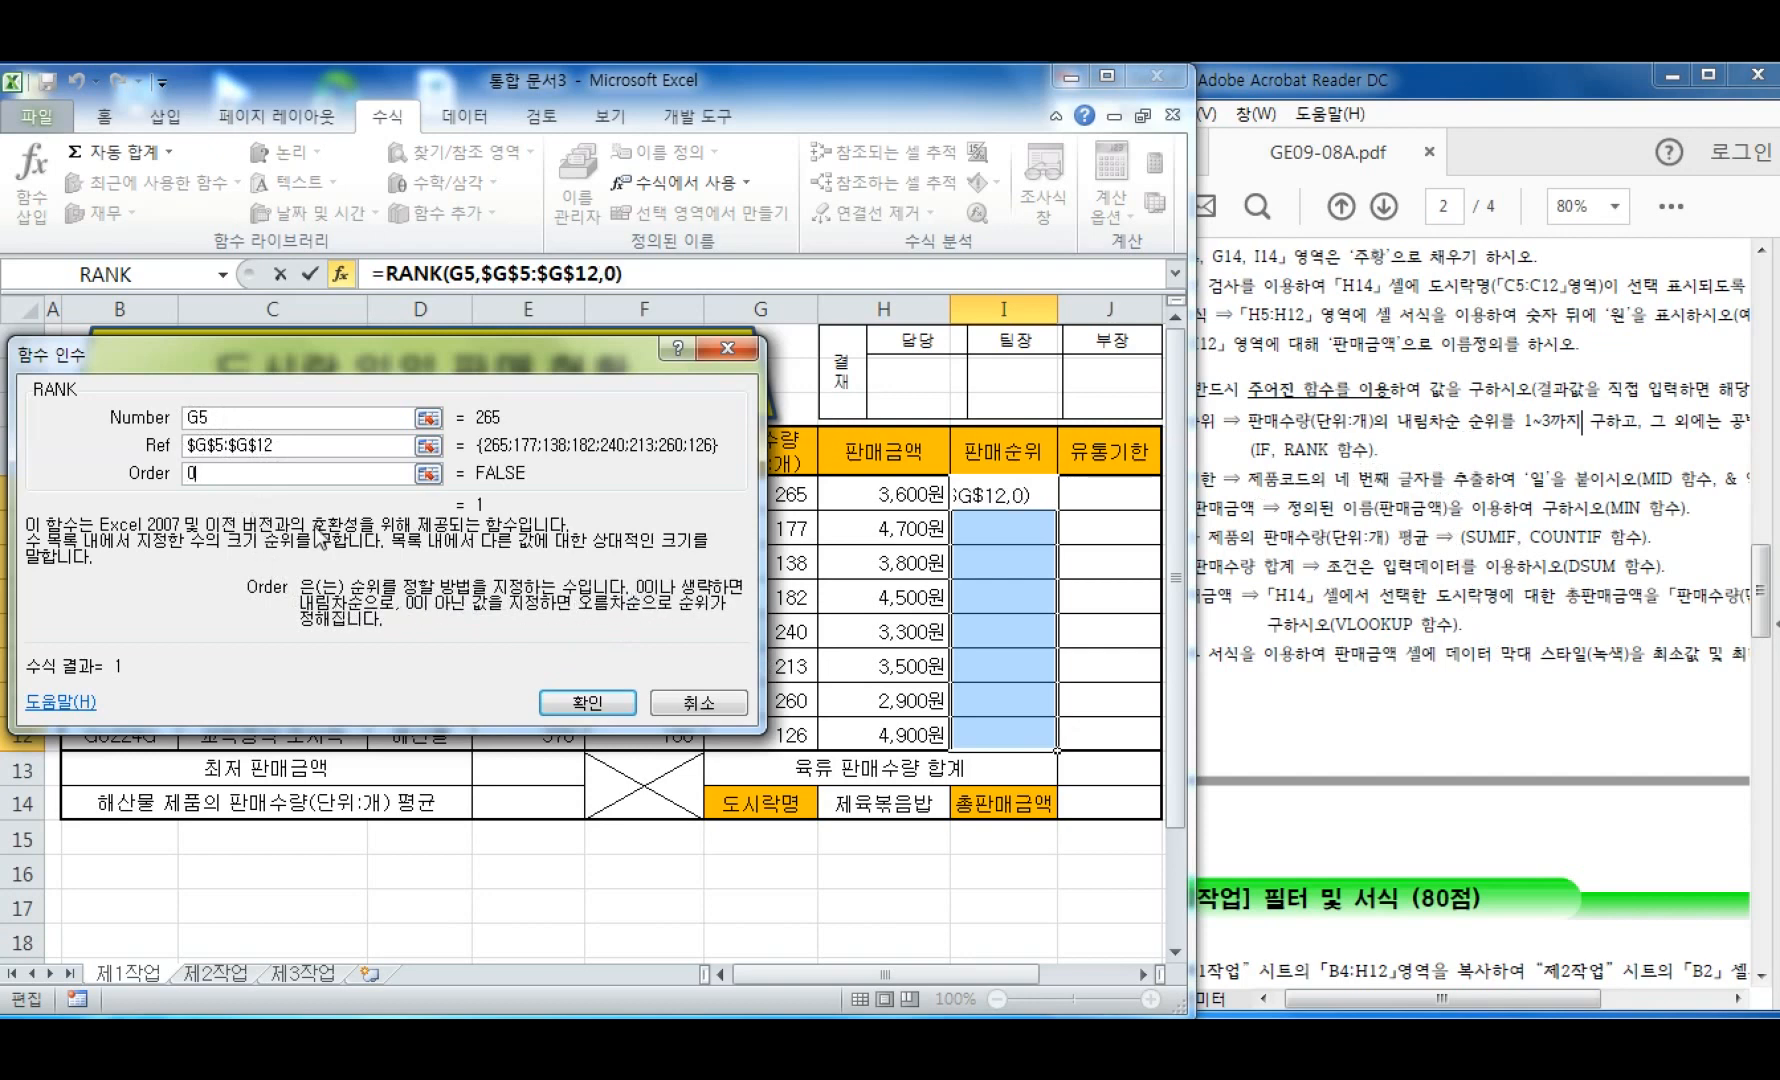
click(587, 703)
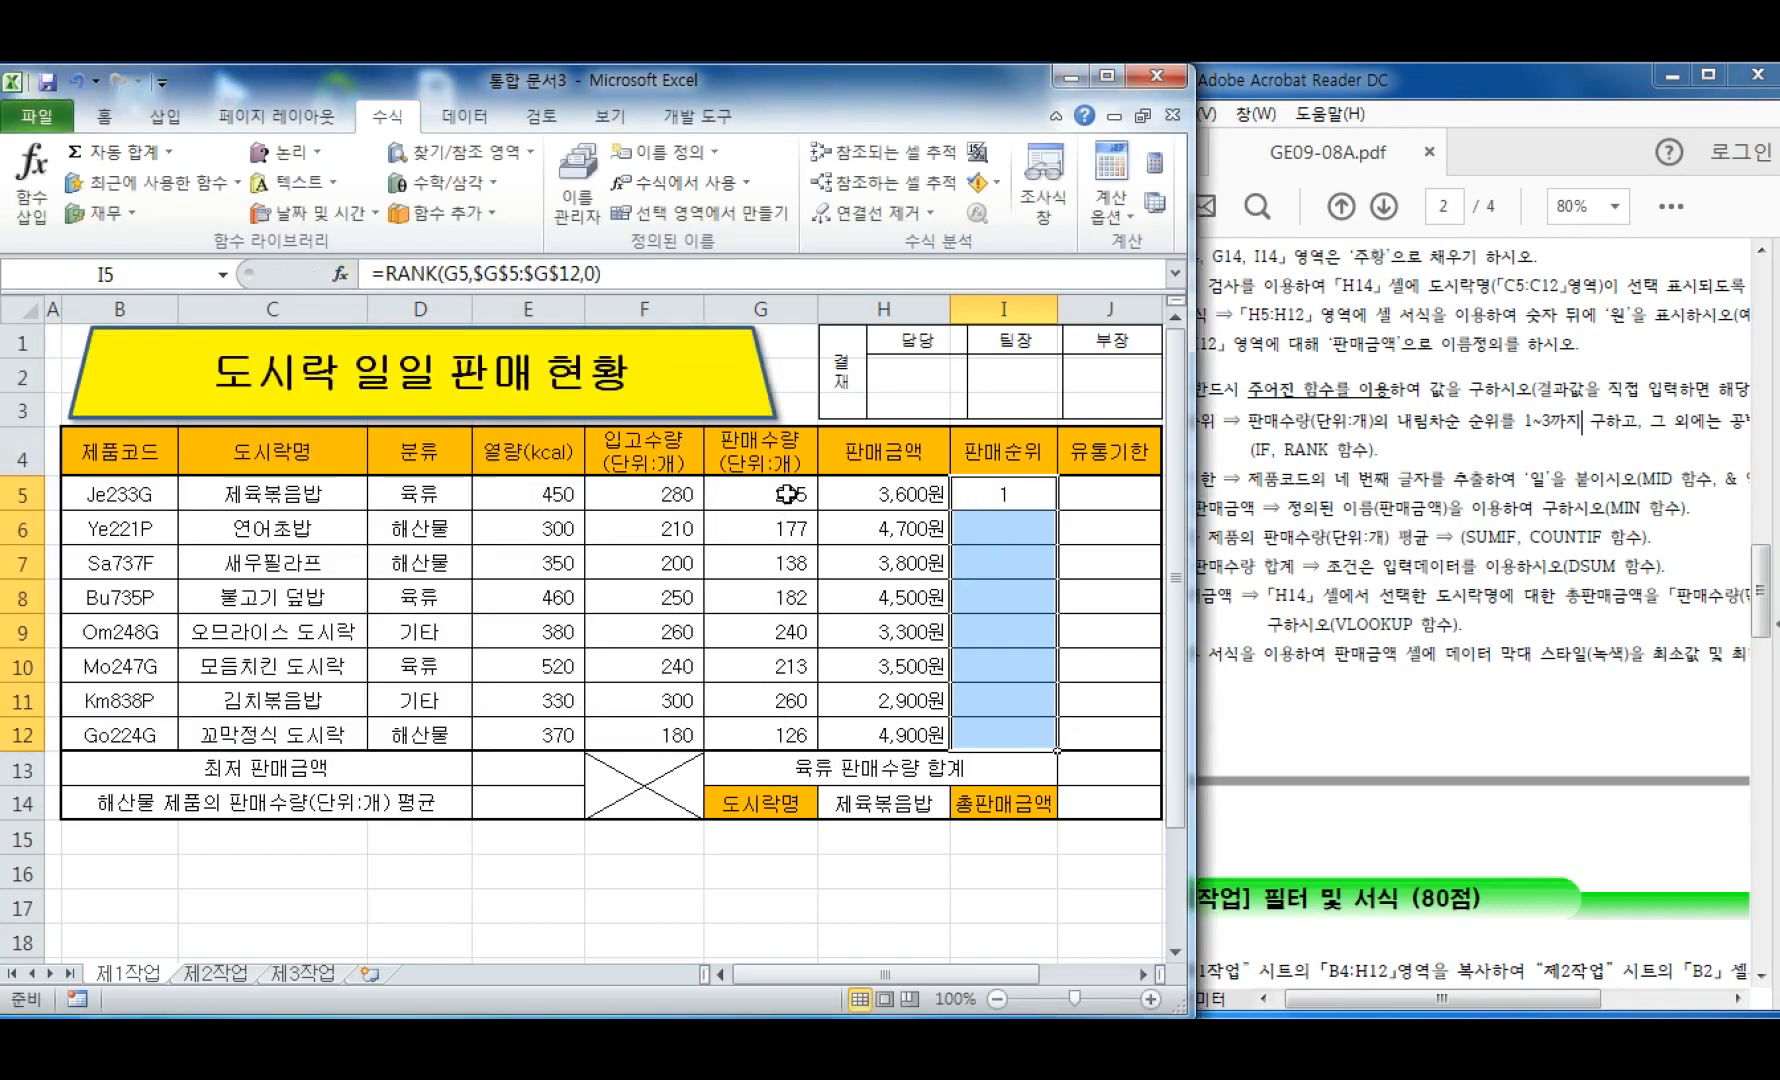
- Cut the RANK(G5,$G$5:$G$12,0) expression from the I5 formula, keeping only the equals sign
drag(387, 273, 622, 278)
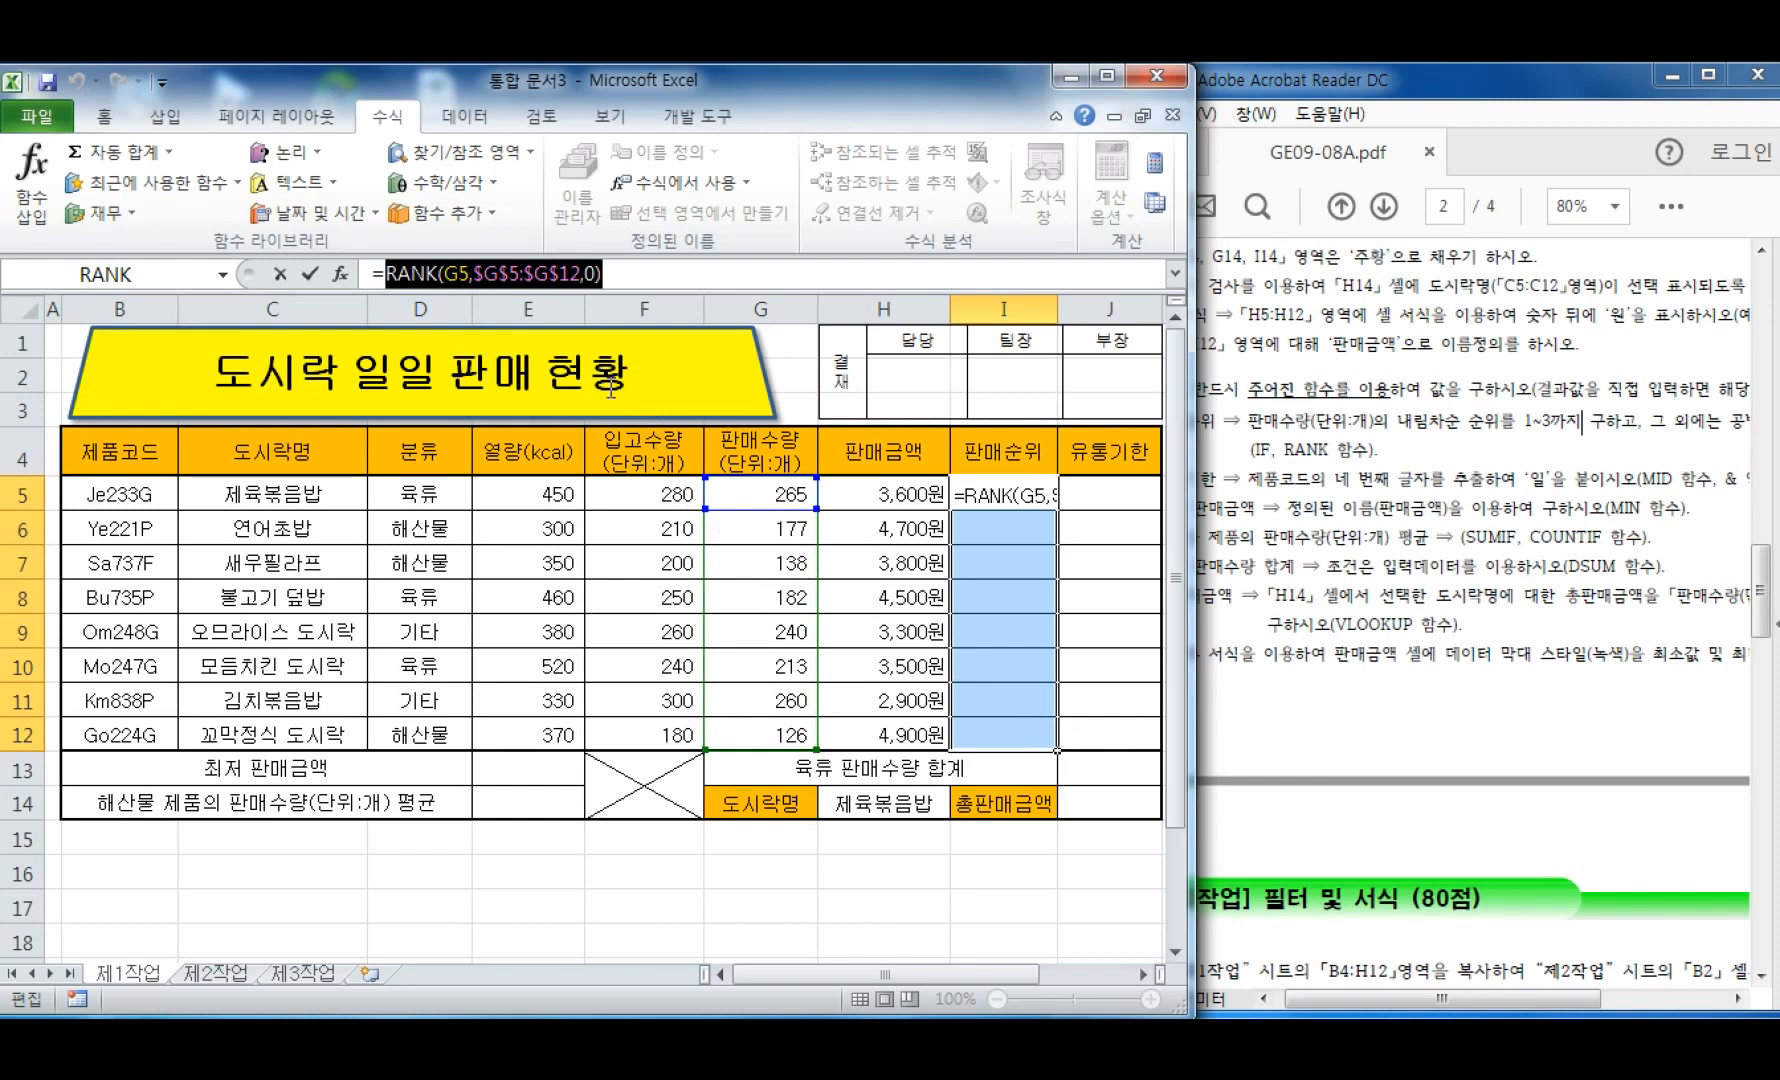
right_click(593, 273)
click(680, 290)
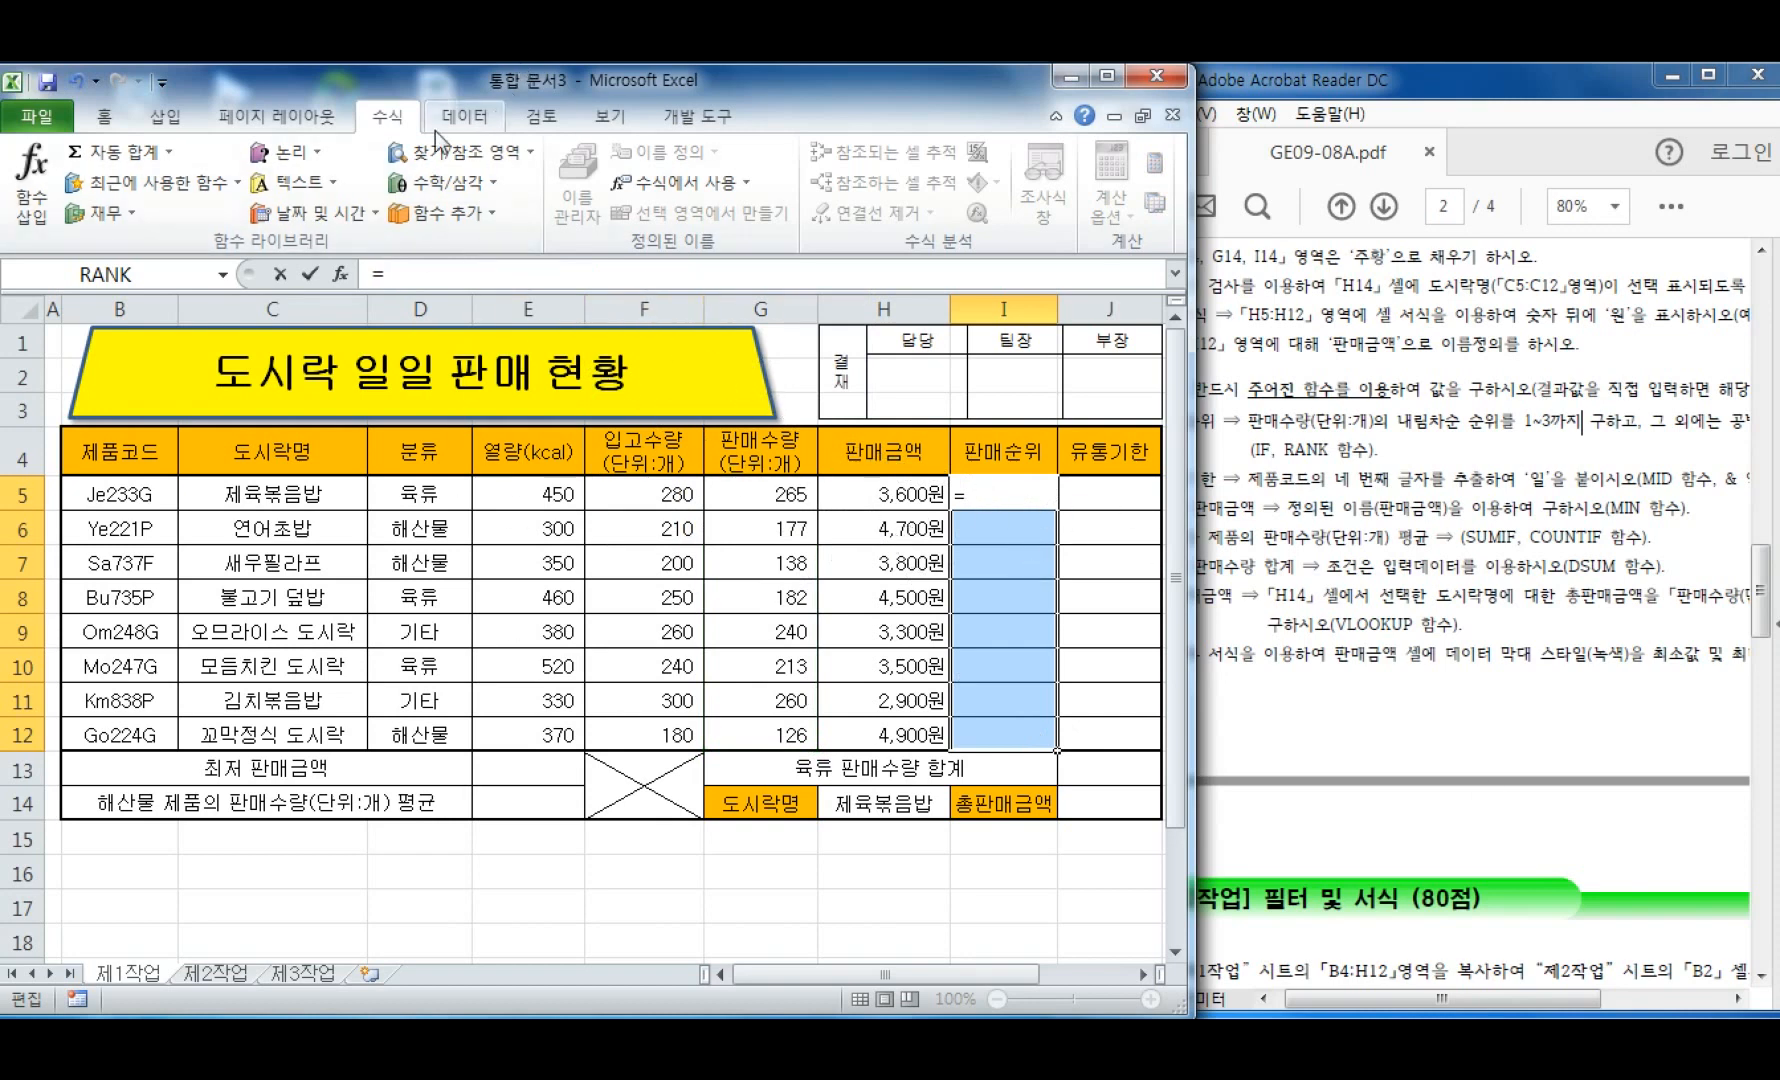
- Insert the logical IF function in I5 and paste the cut RANK expression as its Logical_test argument
click(300, 153)
click(320, 265)
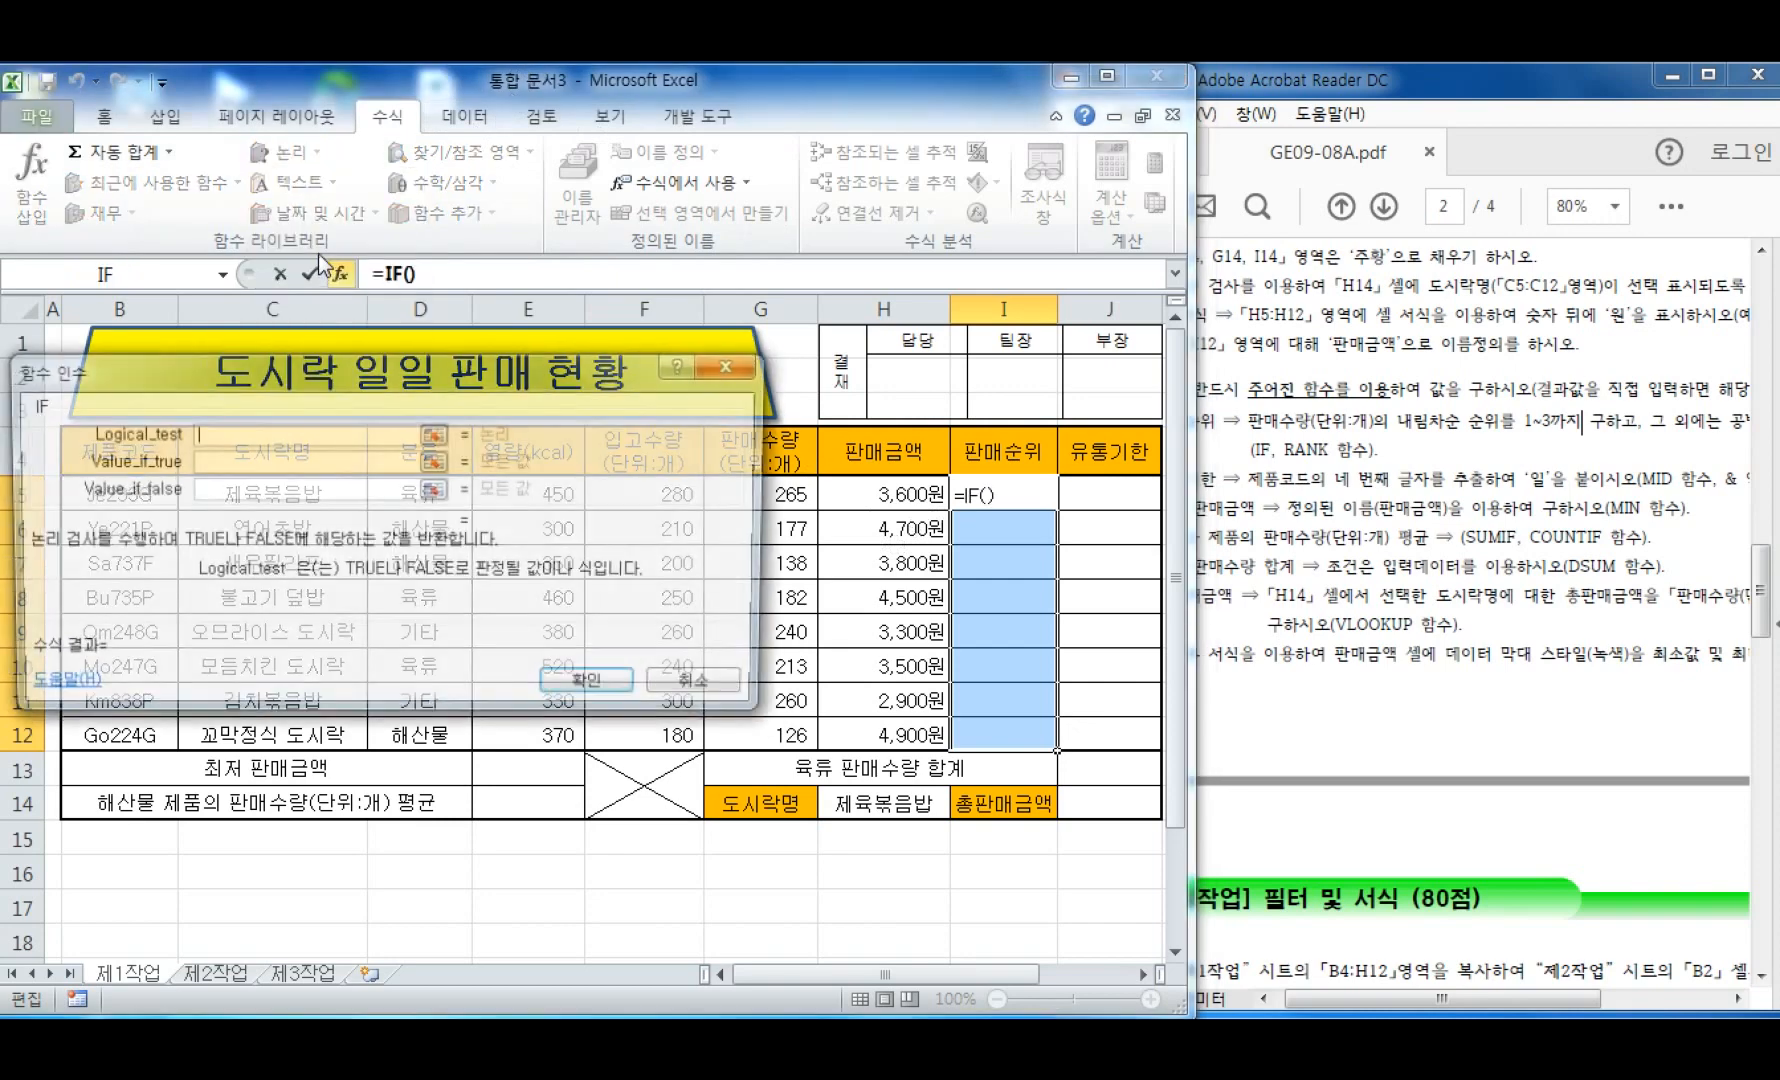
mouse_move(449, 369)
mouse_down()
mouse_move(469, 377)
mouse_move(443, 385)
mouse_move(456, 350)
mouse_up()
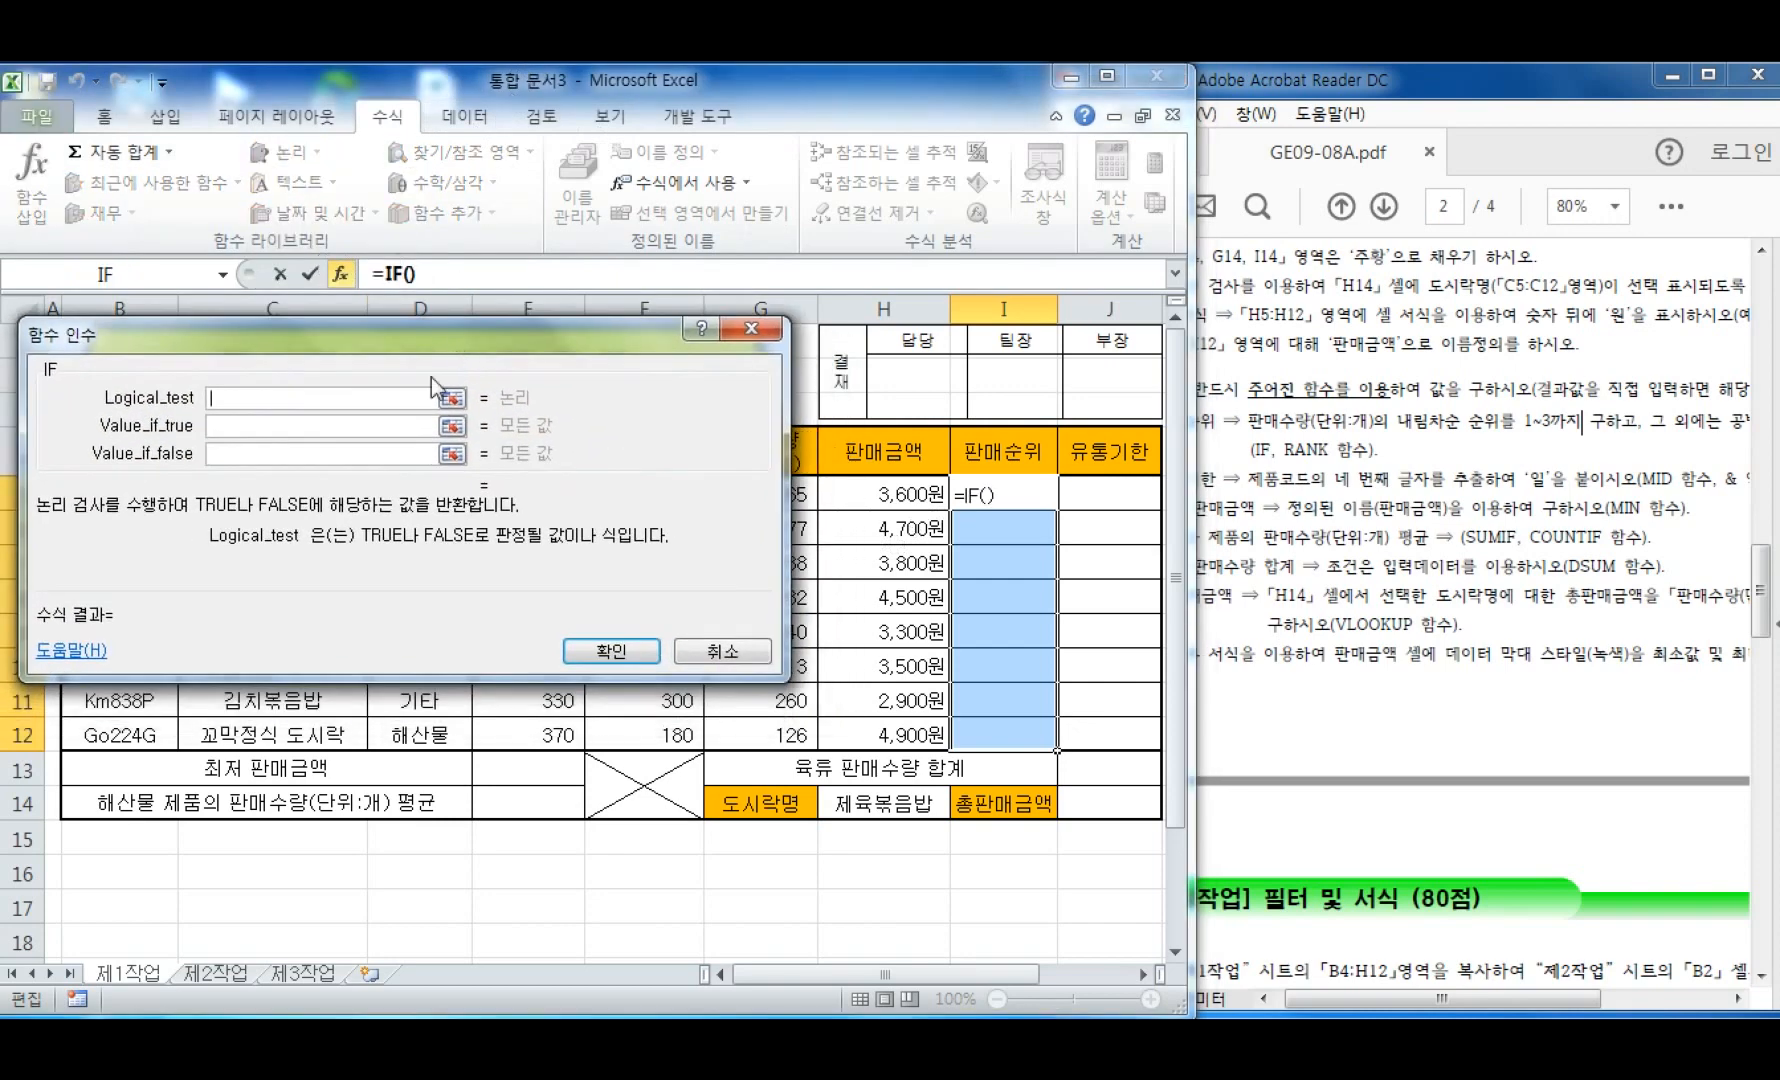
right_click(266, 402)
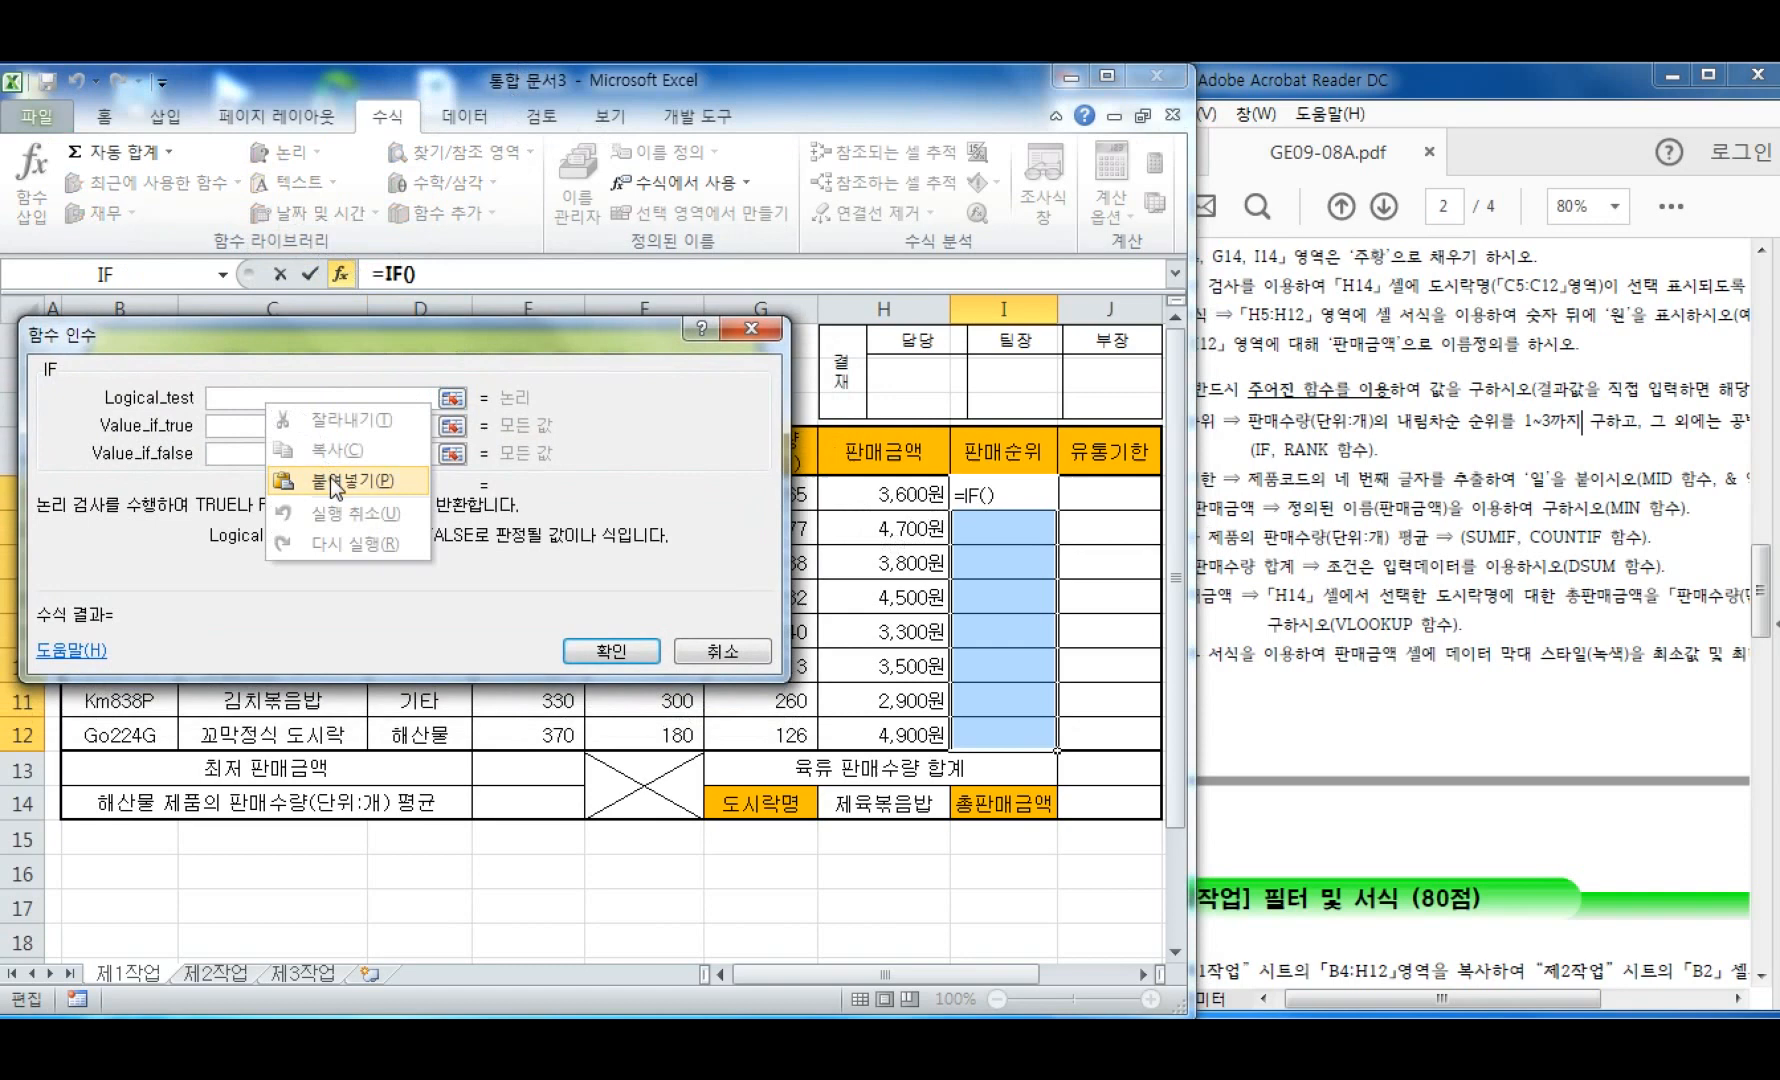
click(340, 481)
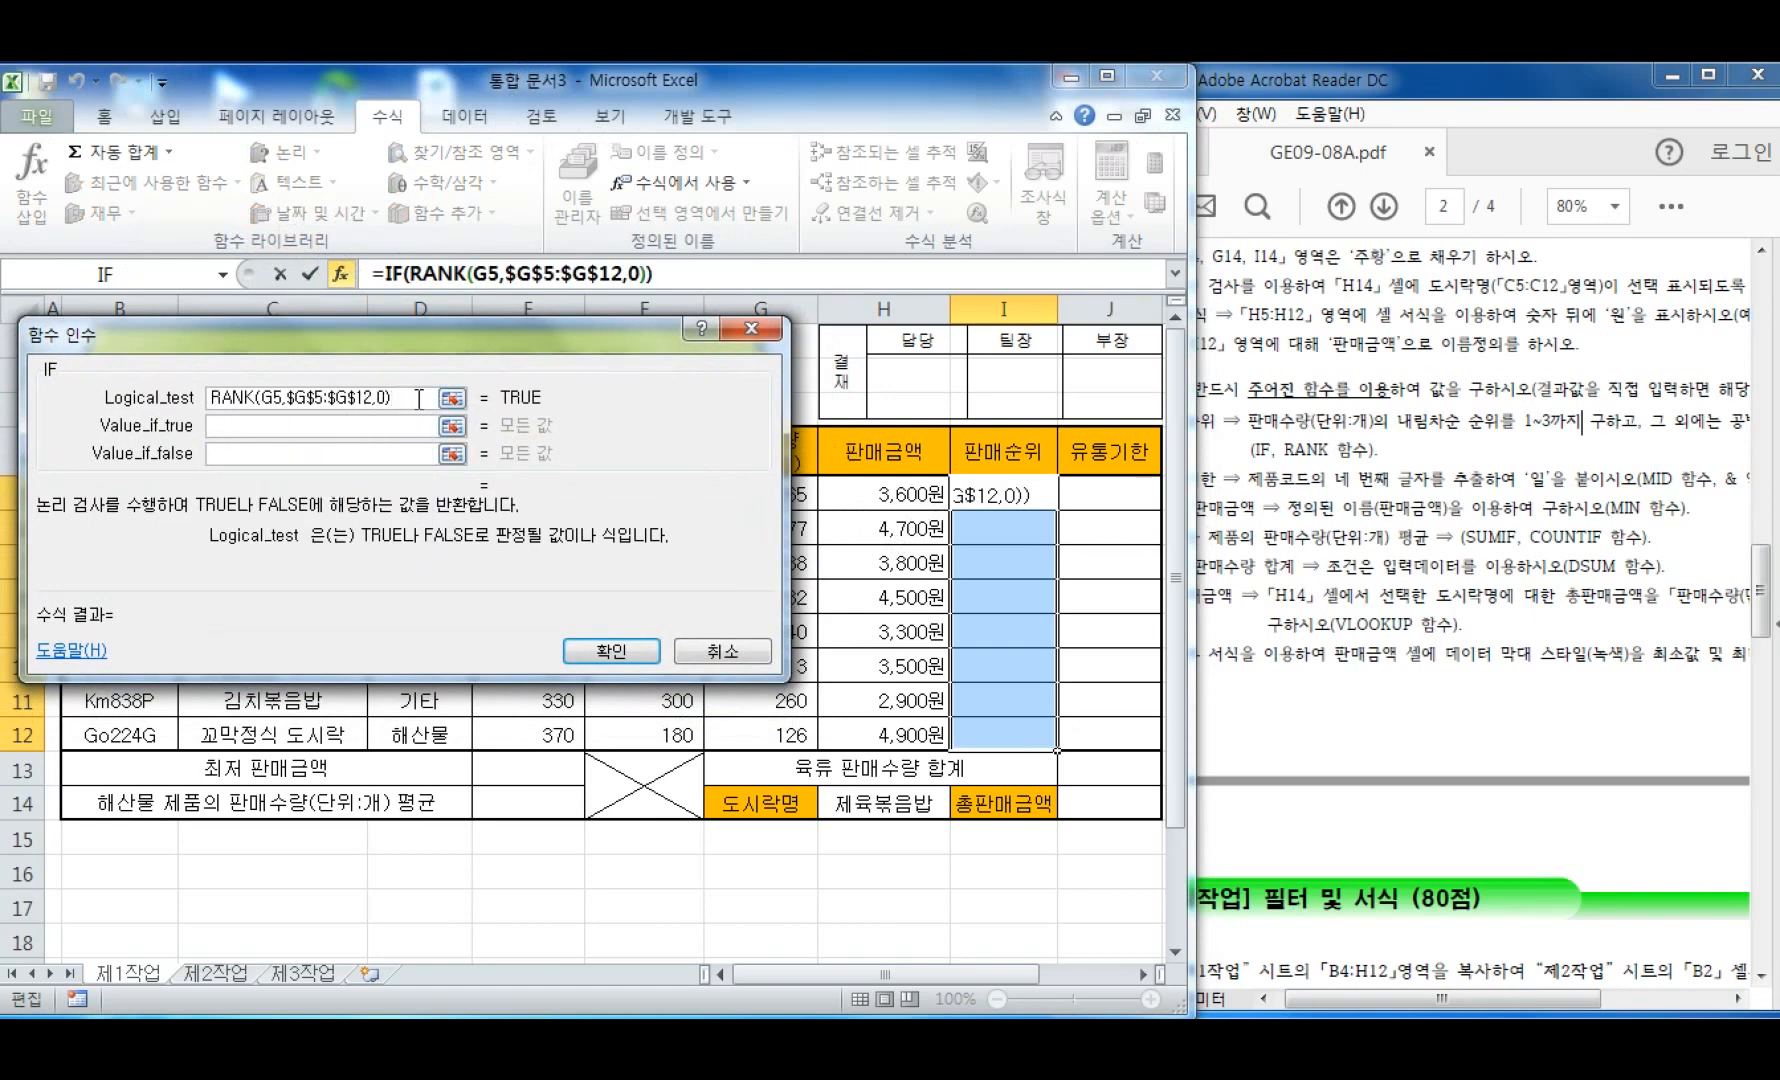
- Extend the IF Logical_test with <=3 and paste the RANK(G5,$G$5:$G$12,0) expression as Value_if_true
text(<=3)
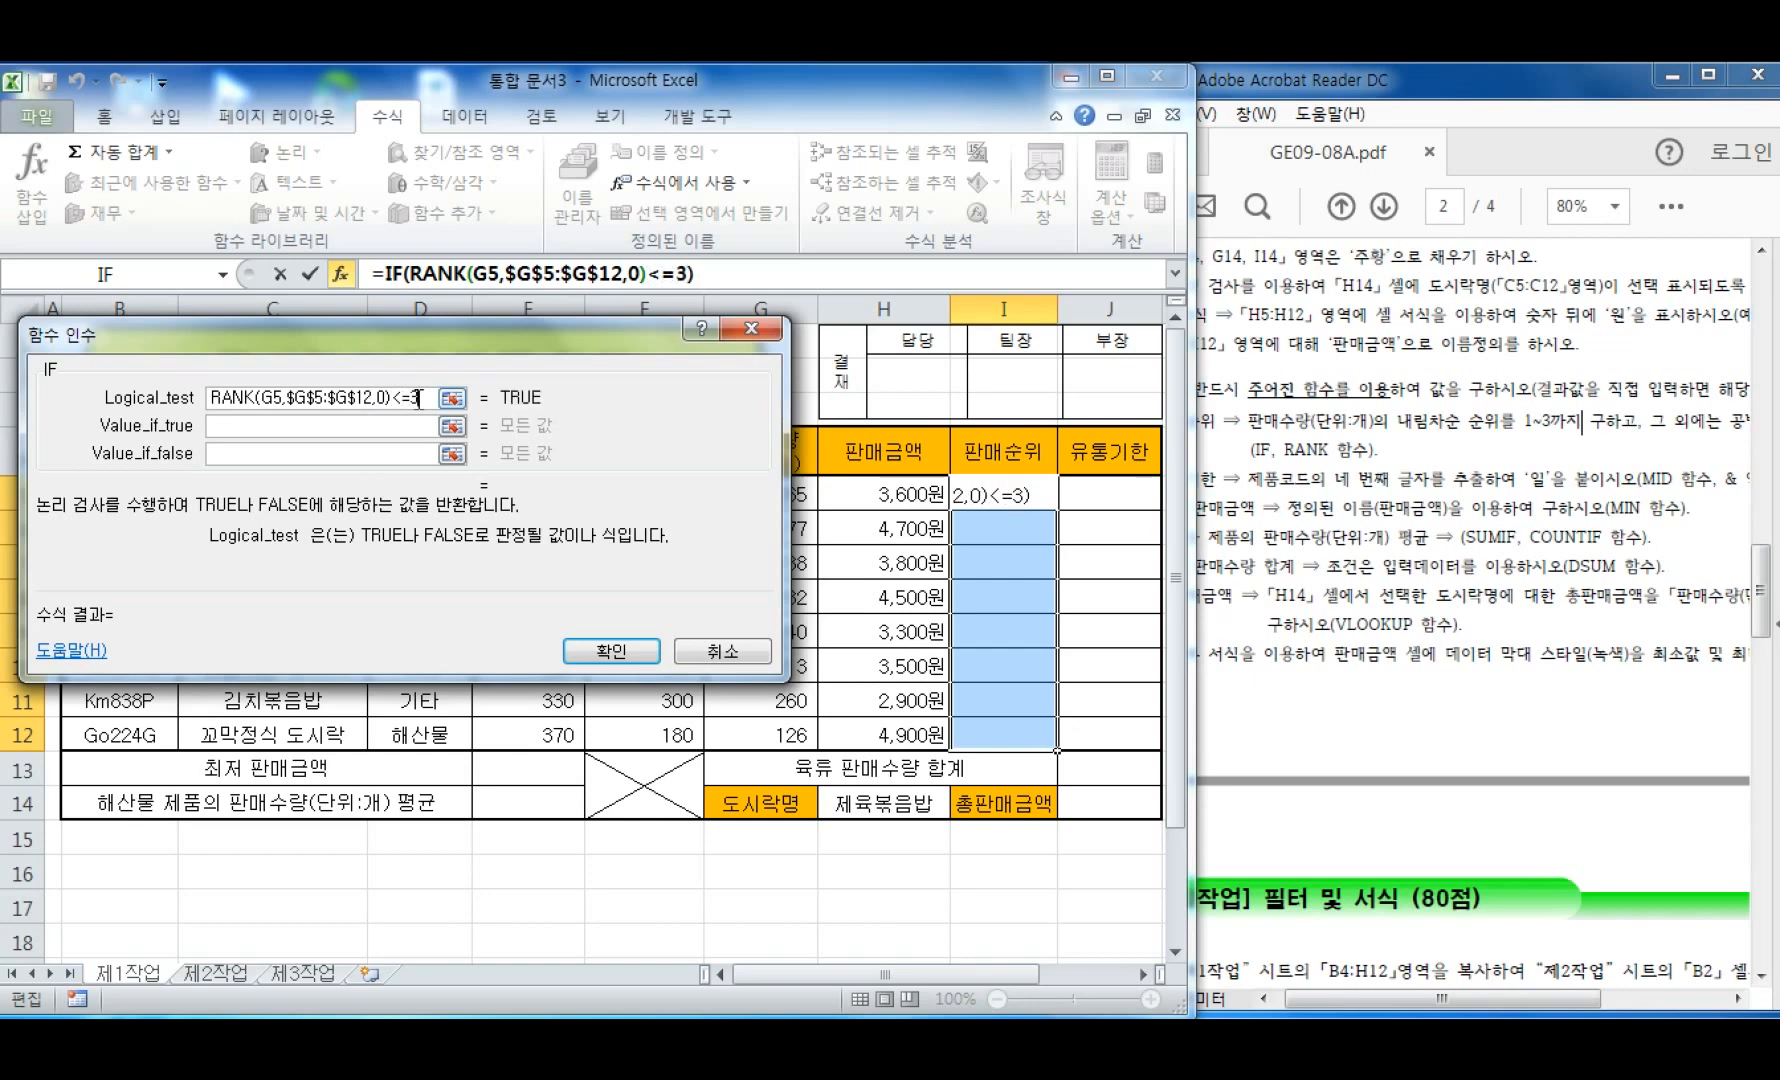
click(370, 431)
right_click(343, 424)
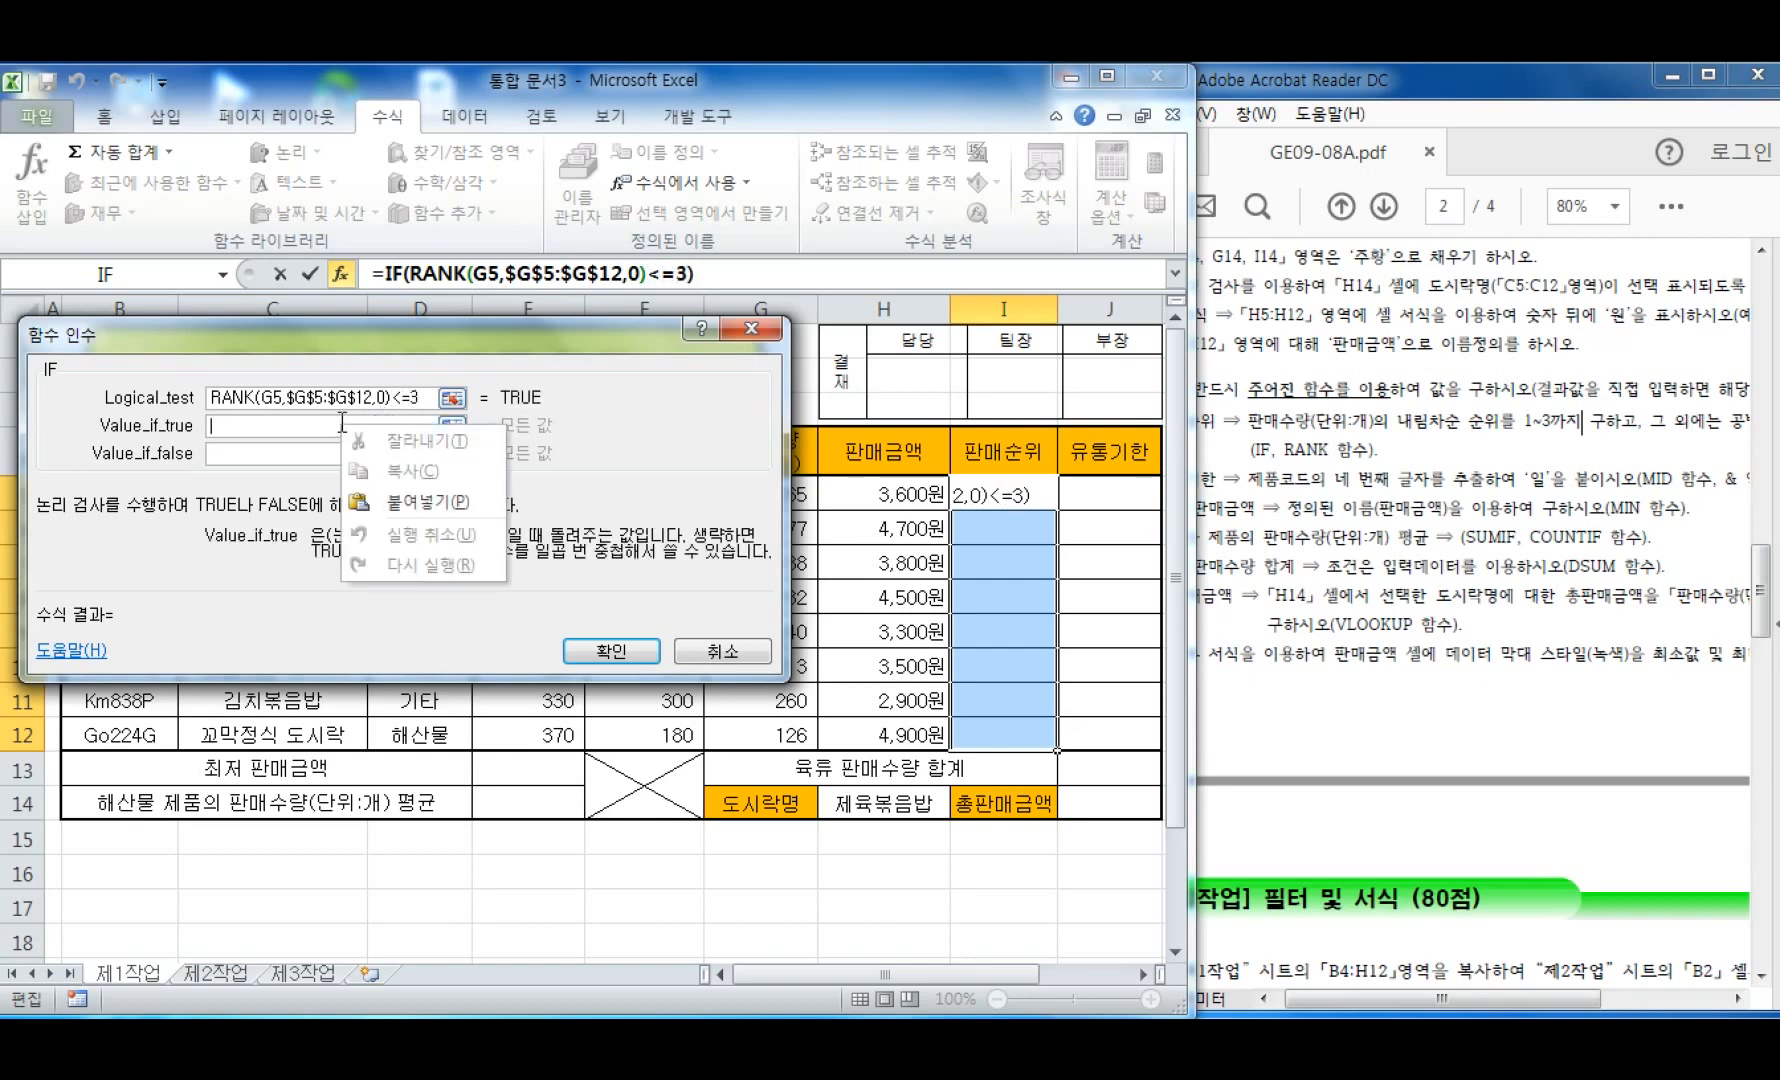
click(427, 501)
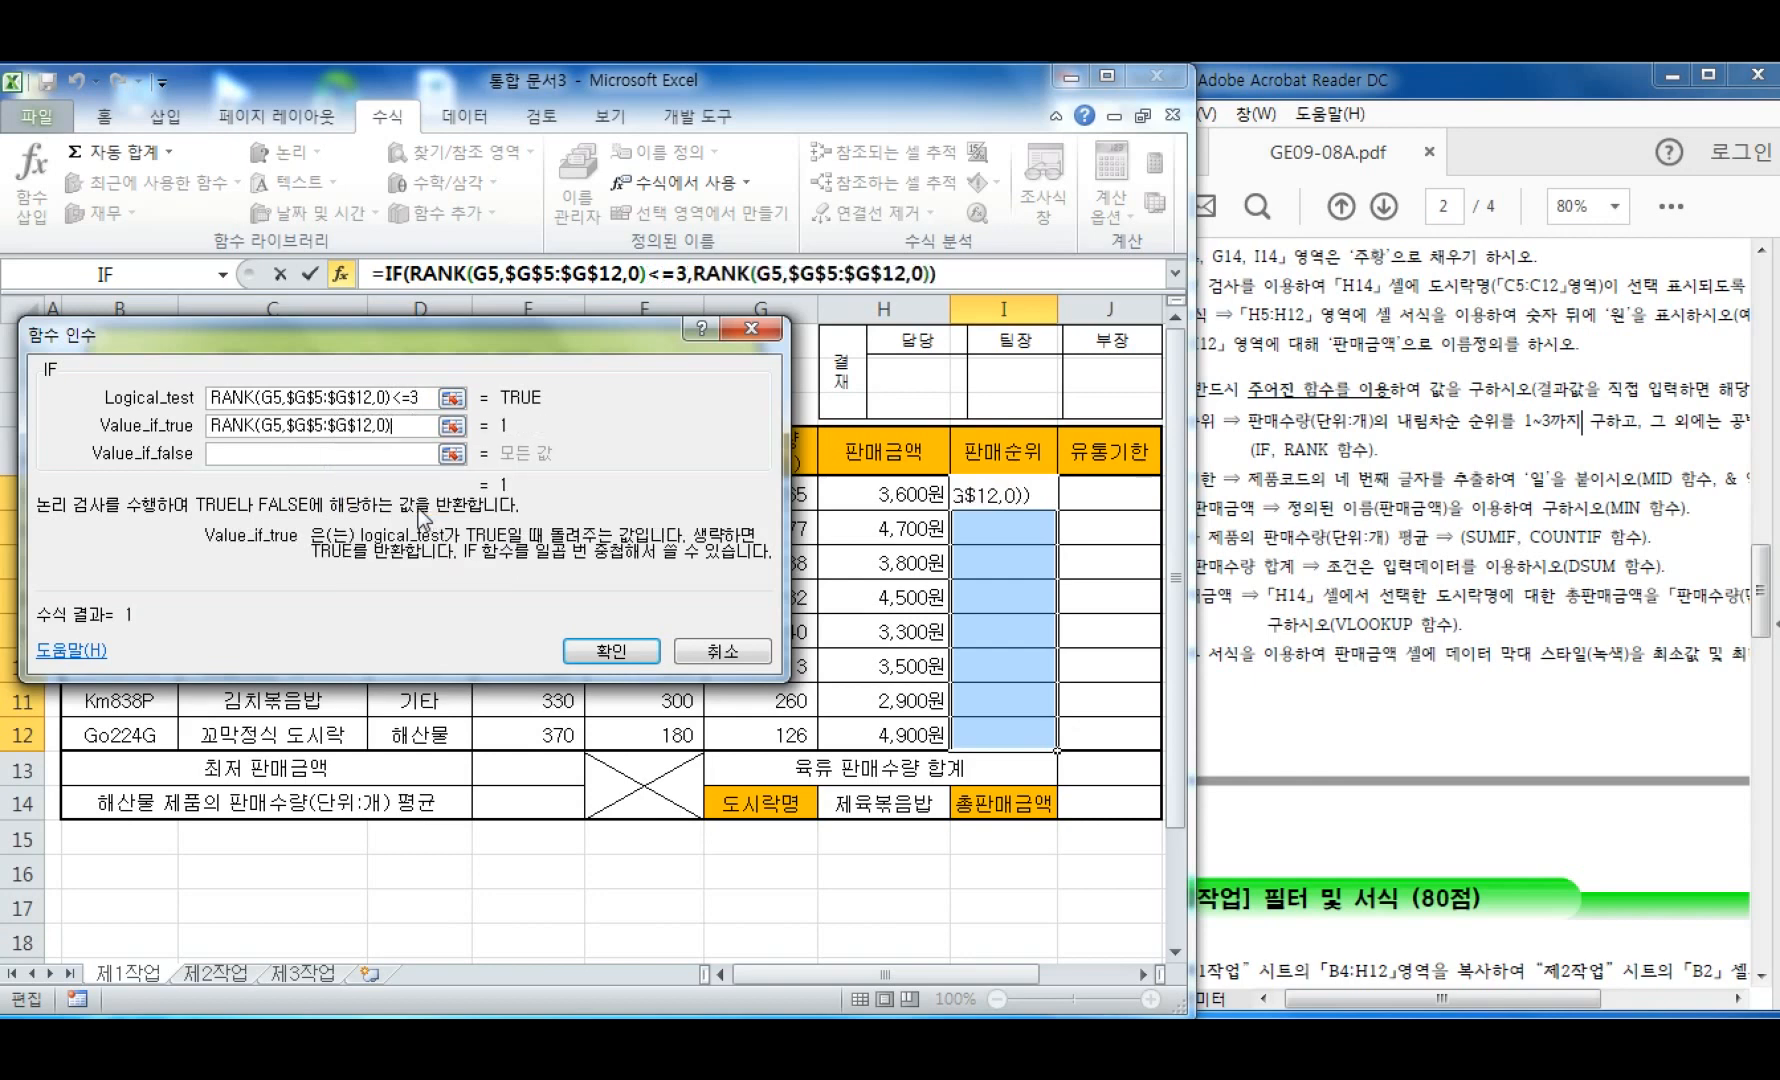
- Set the IF function's Value_if_false to an empty string "" and enter the formula in I5
click(301, 454)
text("")
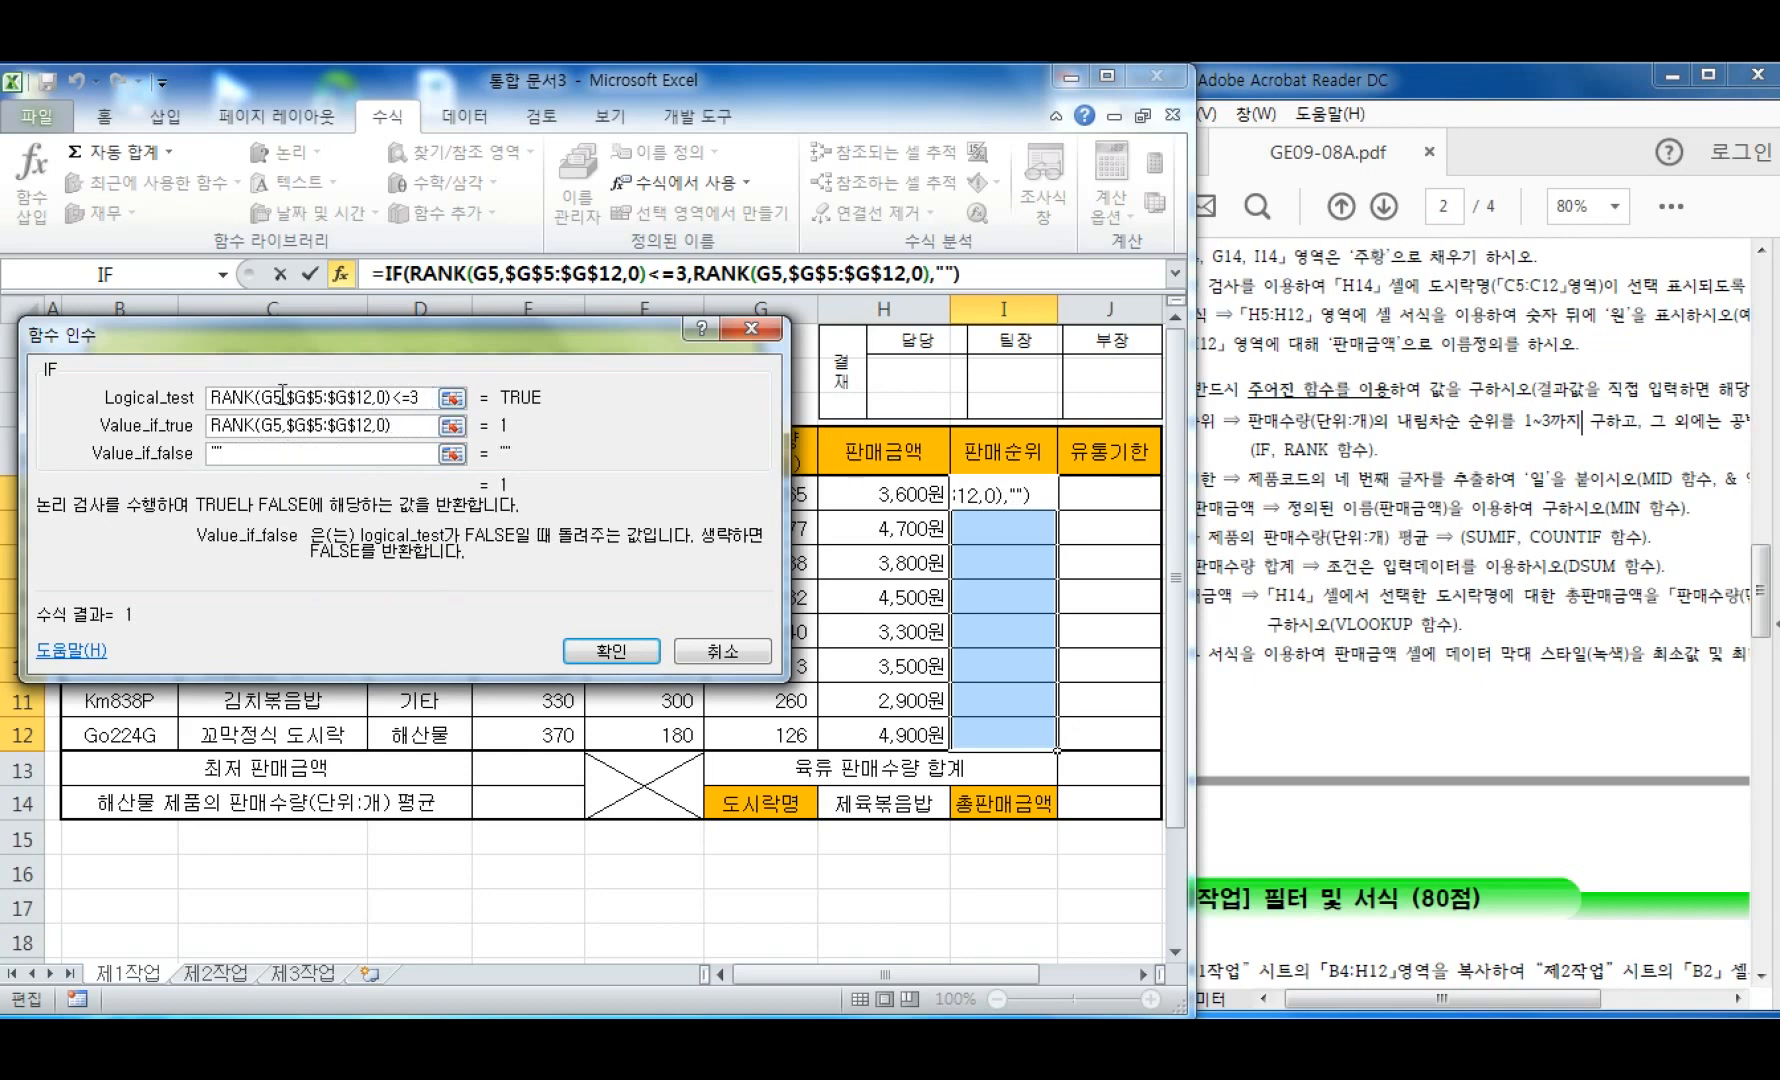
text(")
click(610, 652)
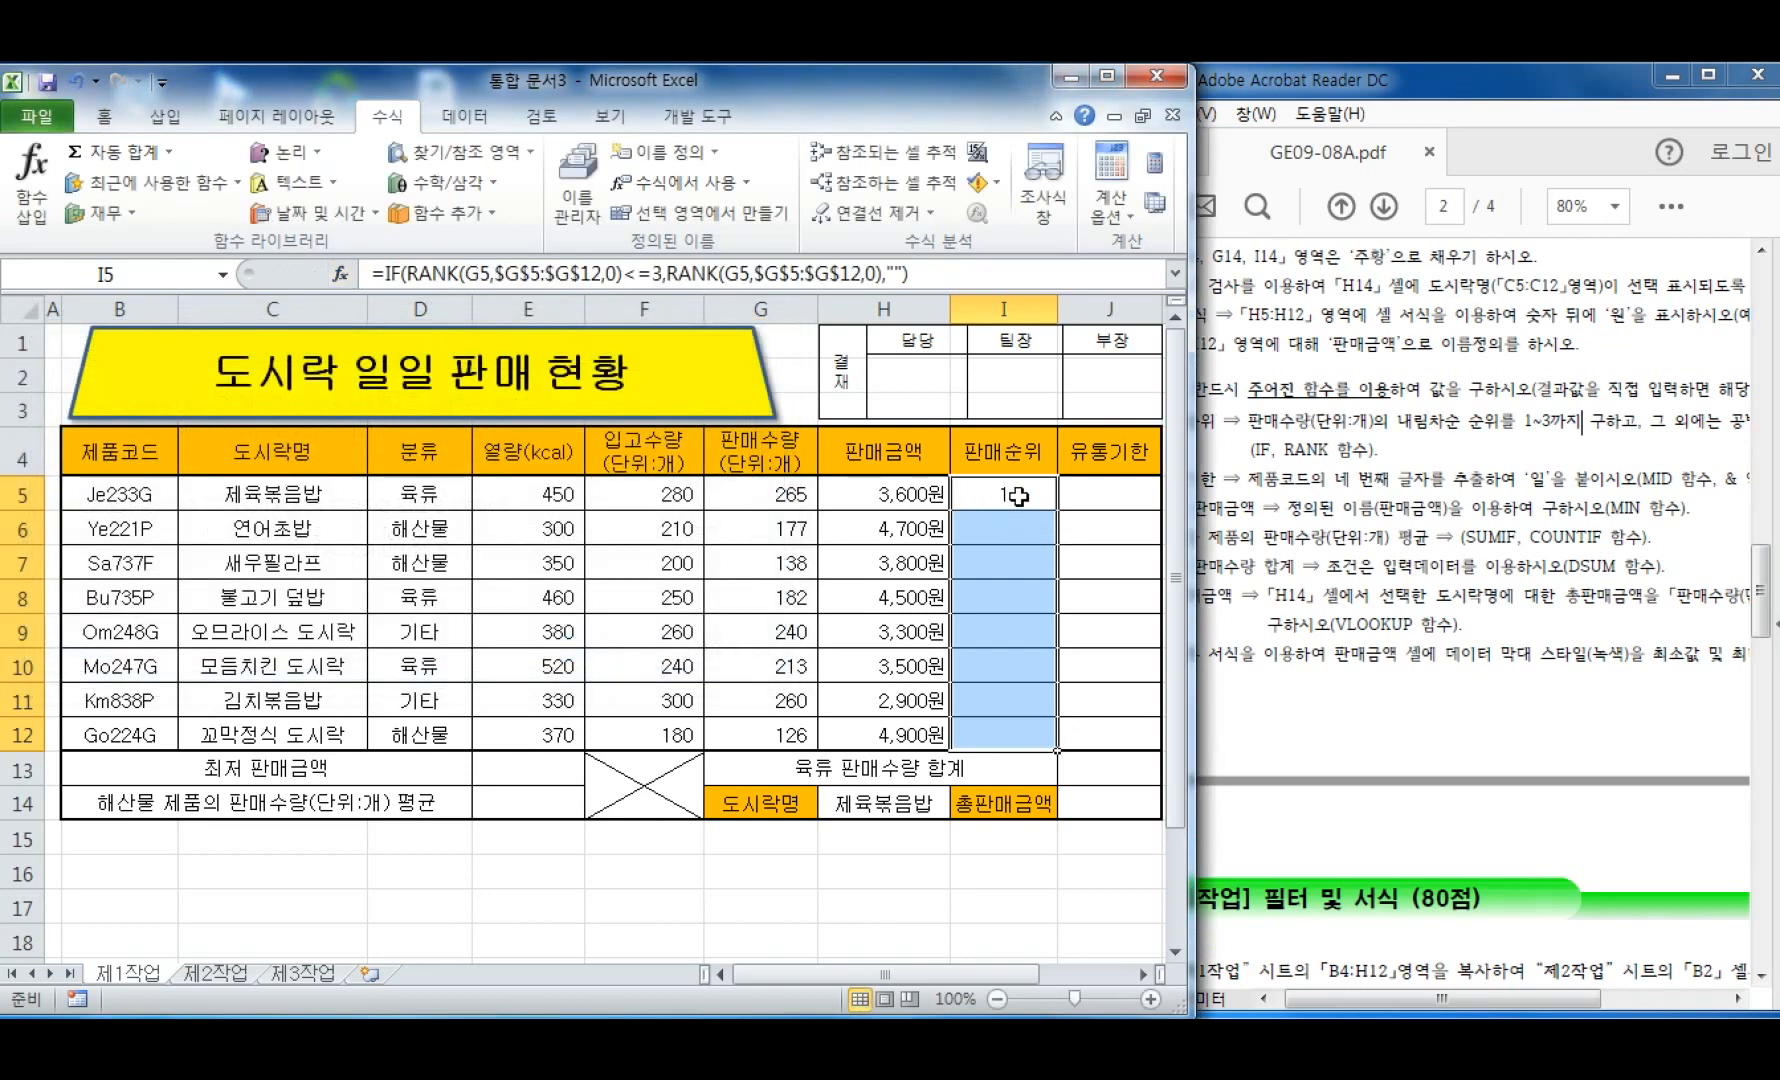
- Fill the IF and RANK formula from I5 into the whole selected range I5:I12
click(961, 276)
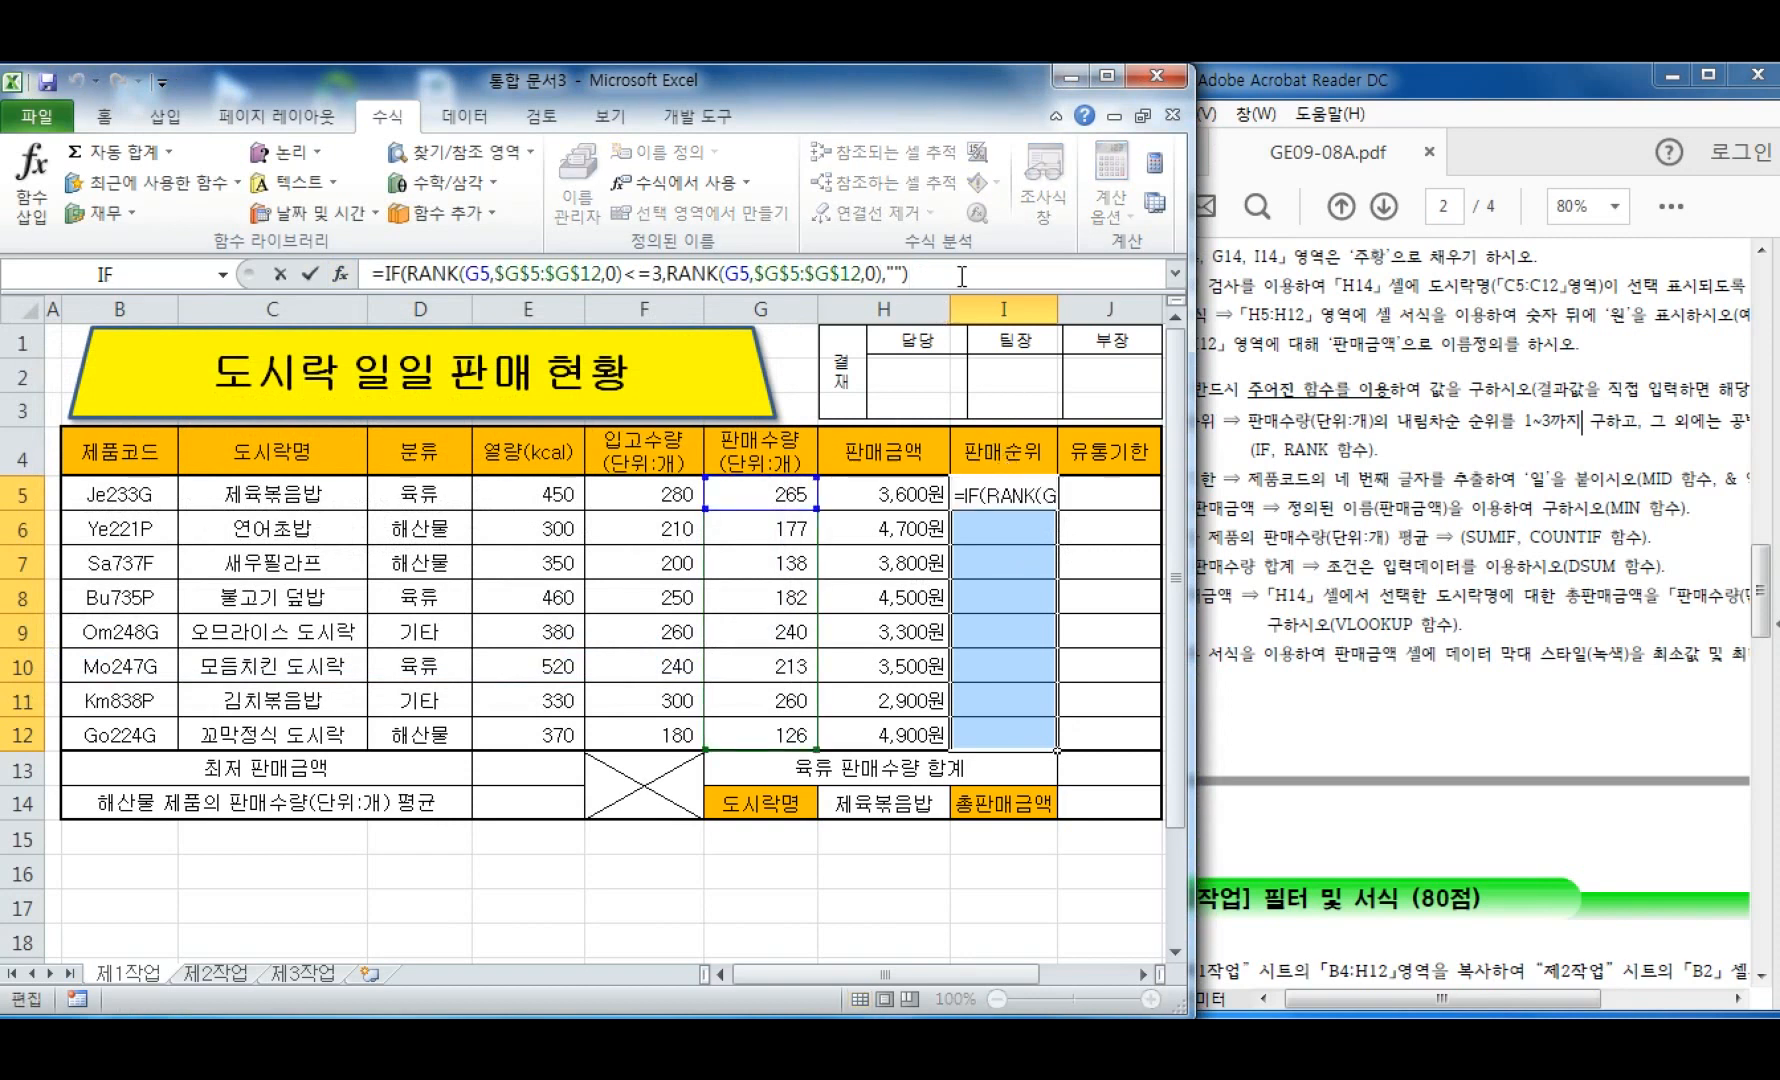
key(ctrl+Return)
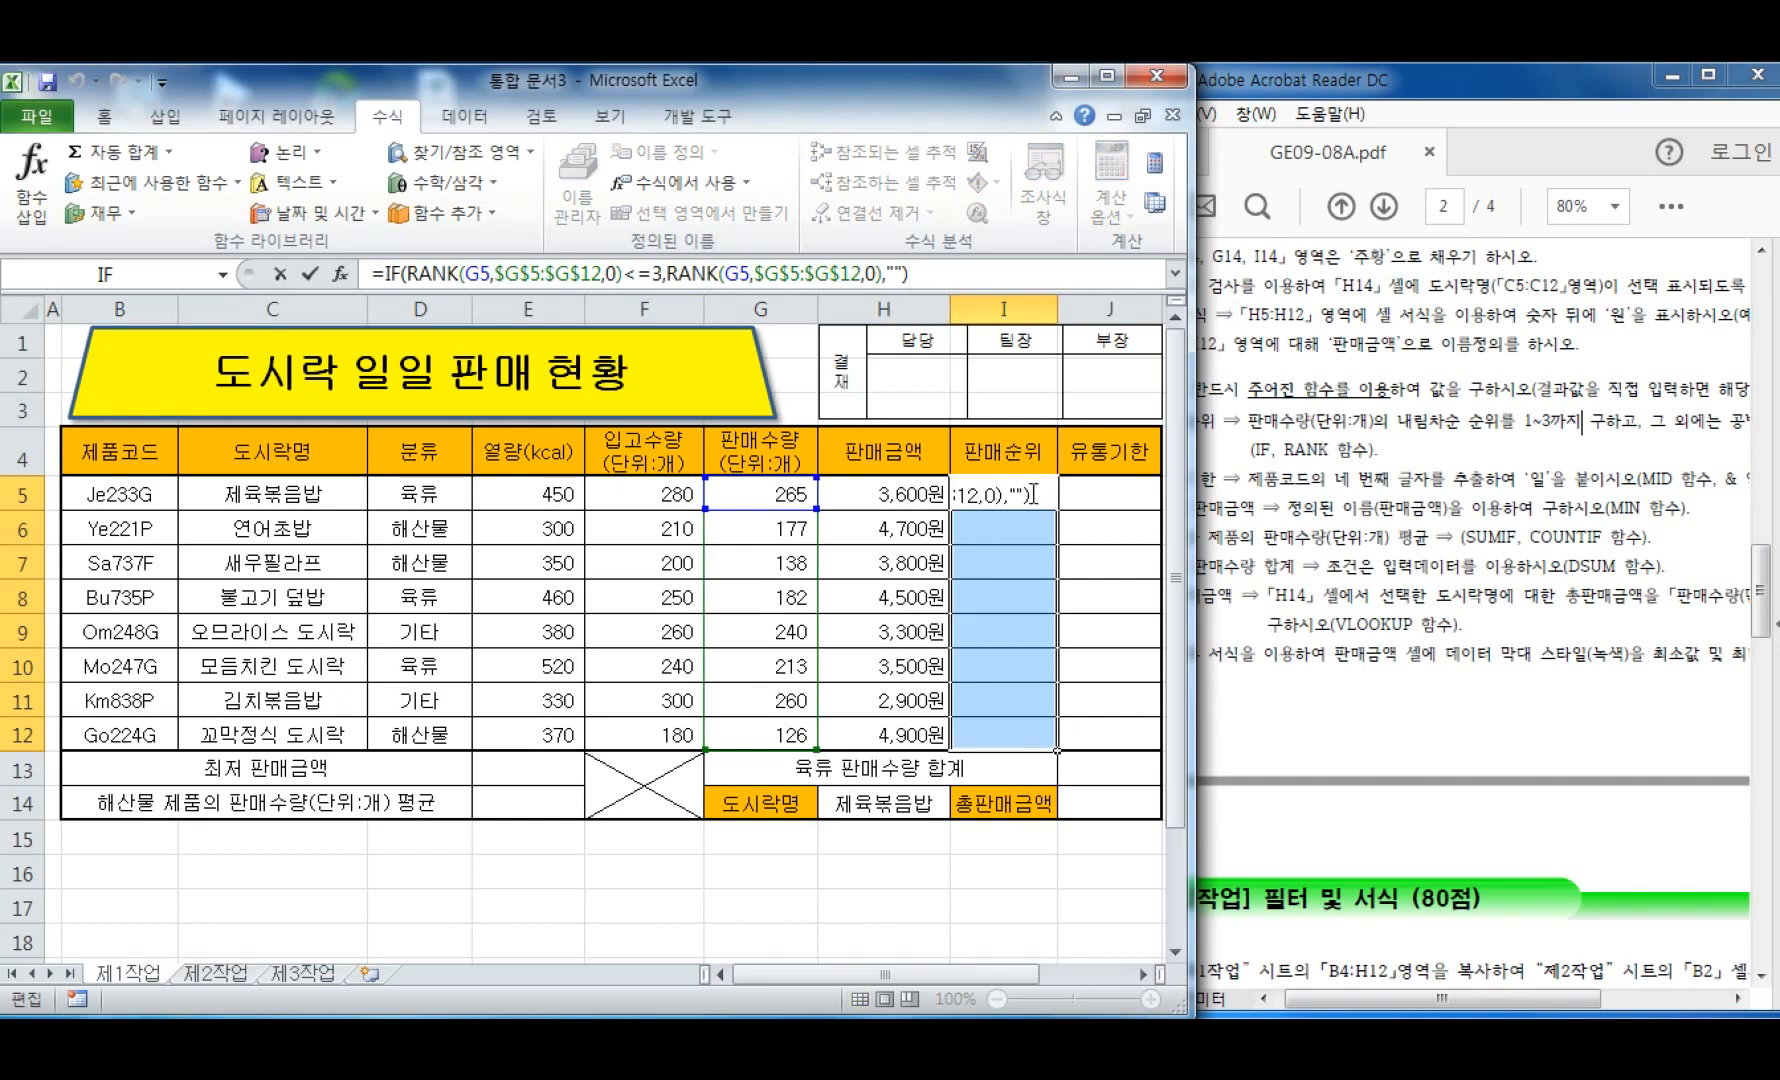
click(959, 281)
key(ctrl+Return)
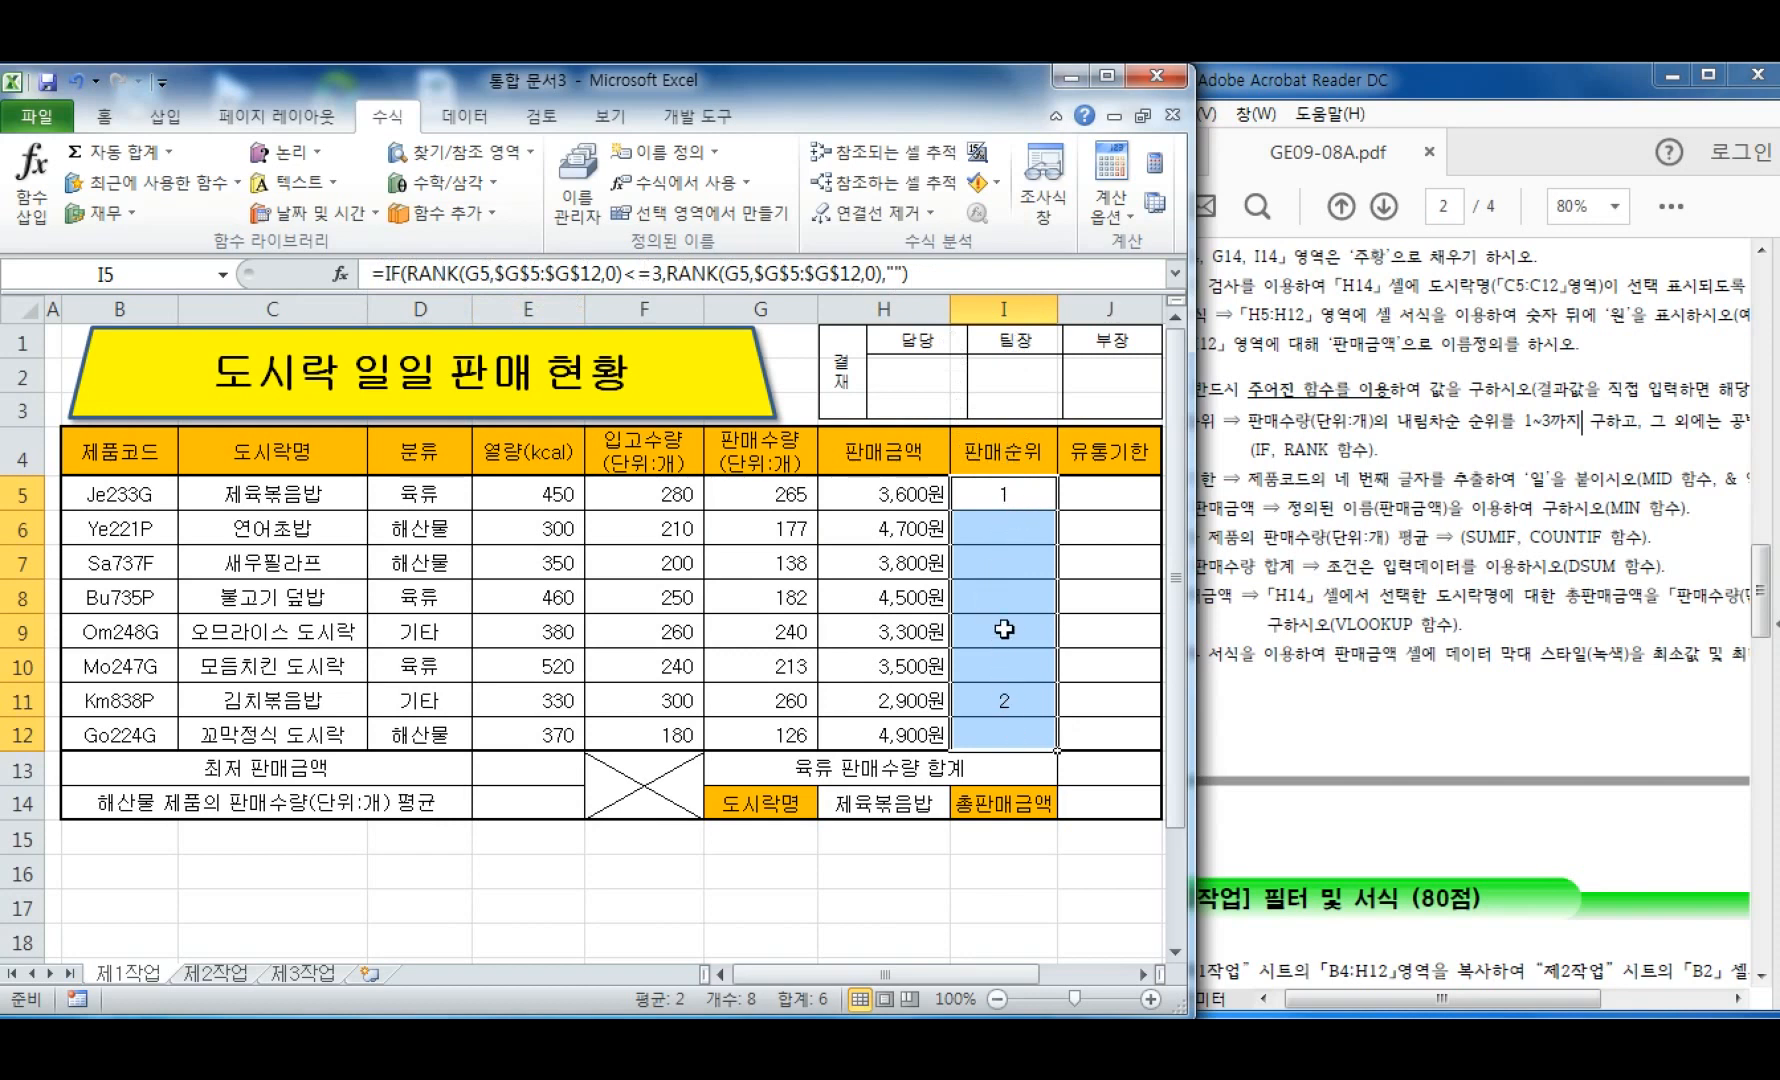
- Check the filled rank formulas in cells I6, I7, I8 and I9
click(966, 274)
click(1118, 692)
click(998, 523)
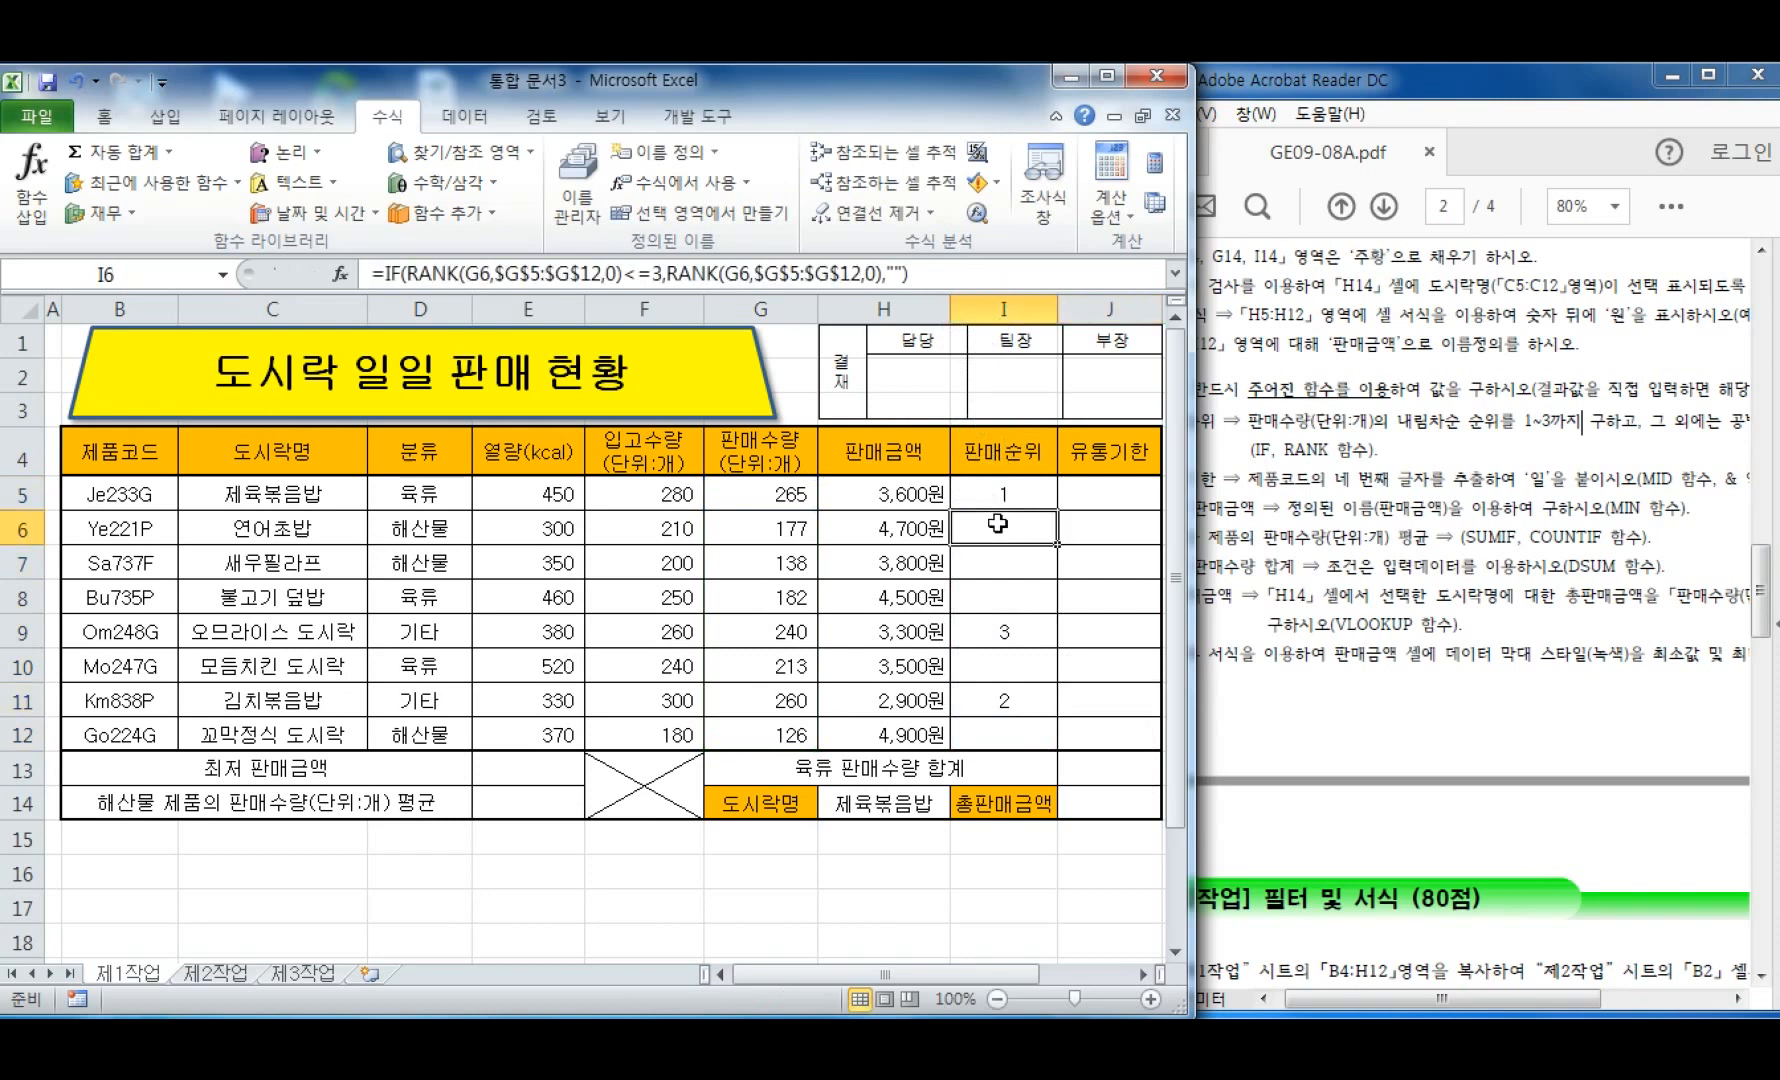
click(1020, 563)
click(1015, 598)
click(1018, 637)
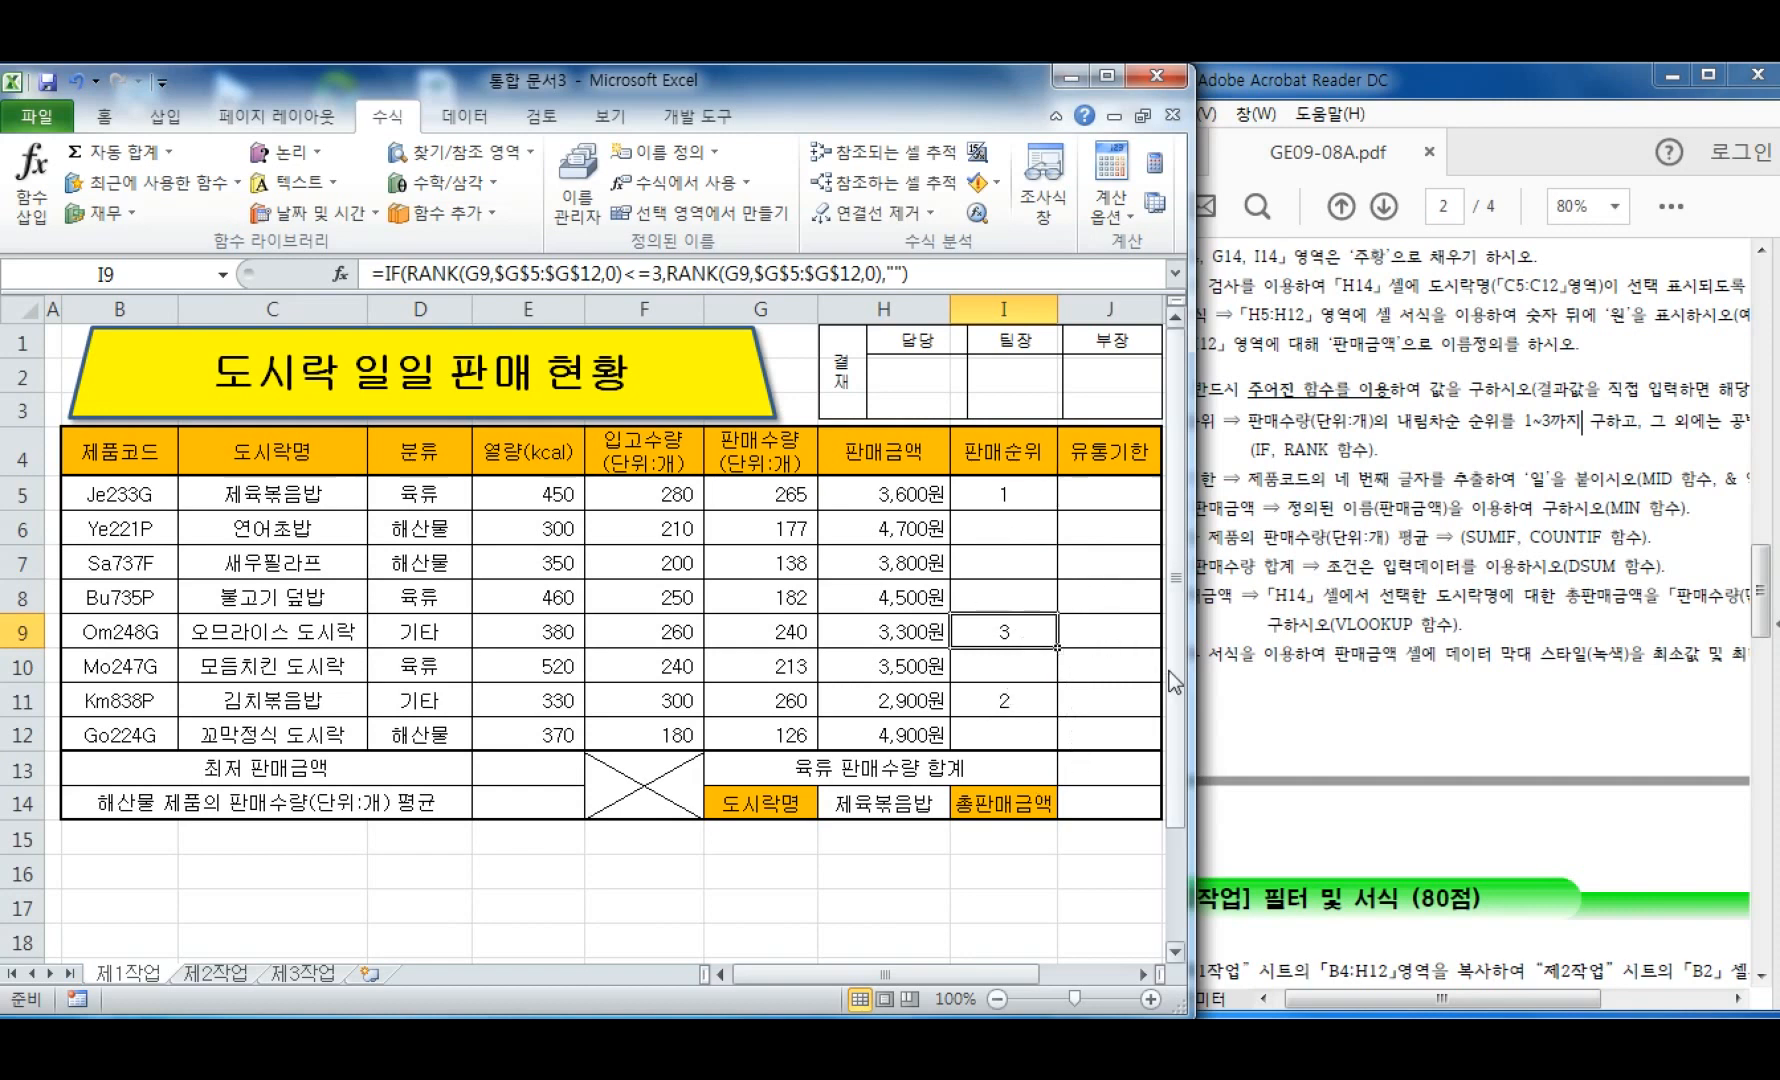
- Switch to the GE09-08A PDF in Acrobat Reader and read task (2) on the shelf-life column, including its function, operator and suffix
click(1298, 594)
drag(1153, 479, 1296, 480)
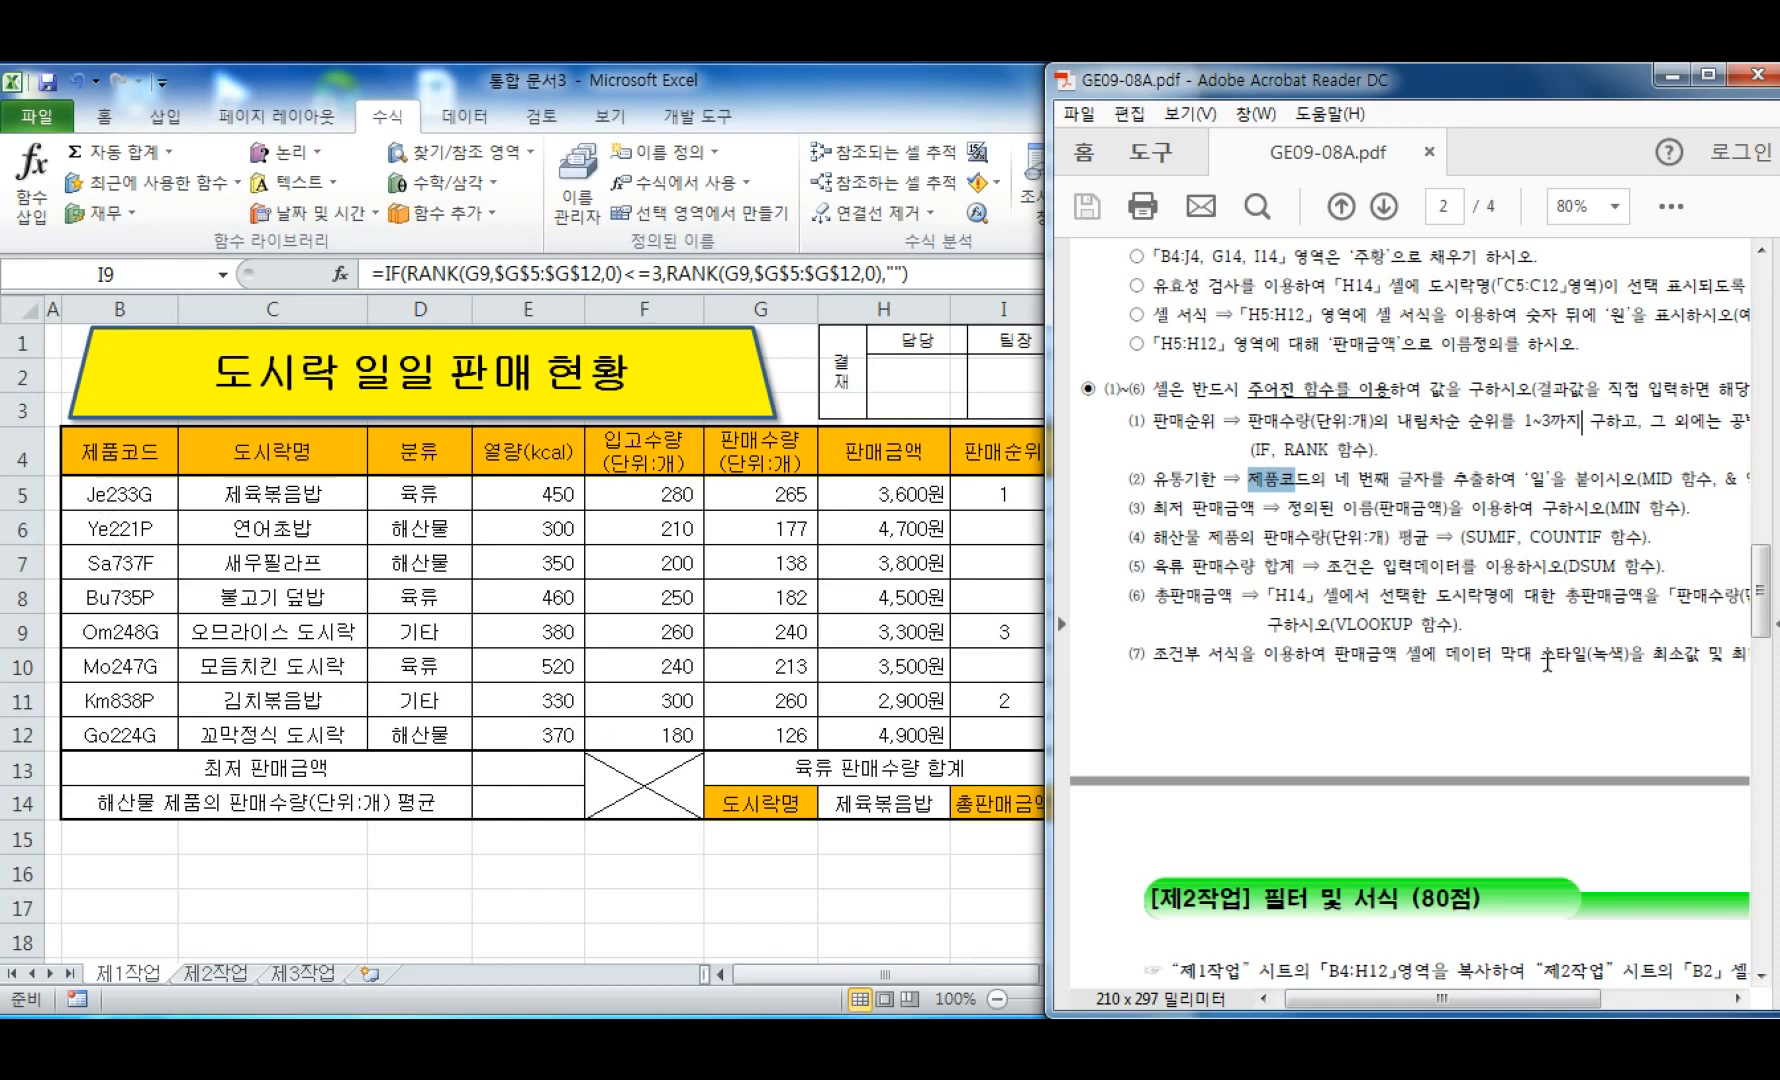
drag(1503, 999, 1558, 999)
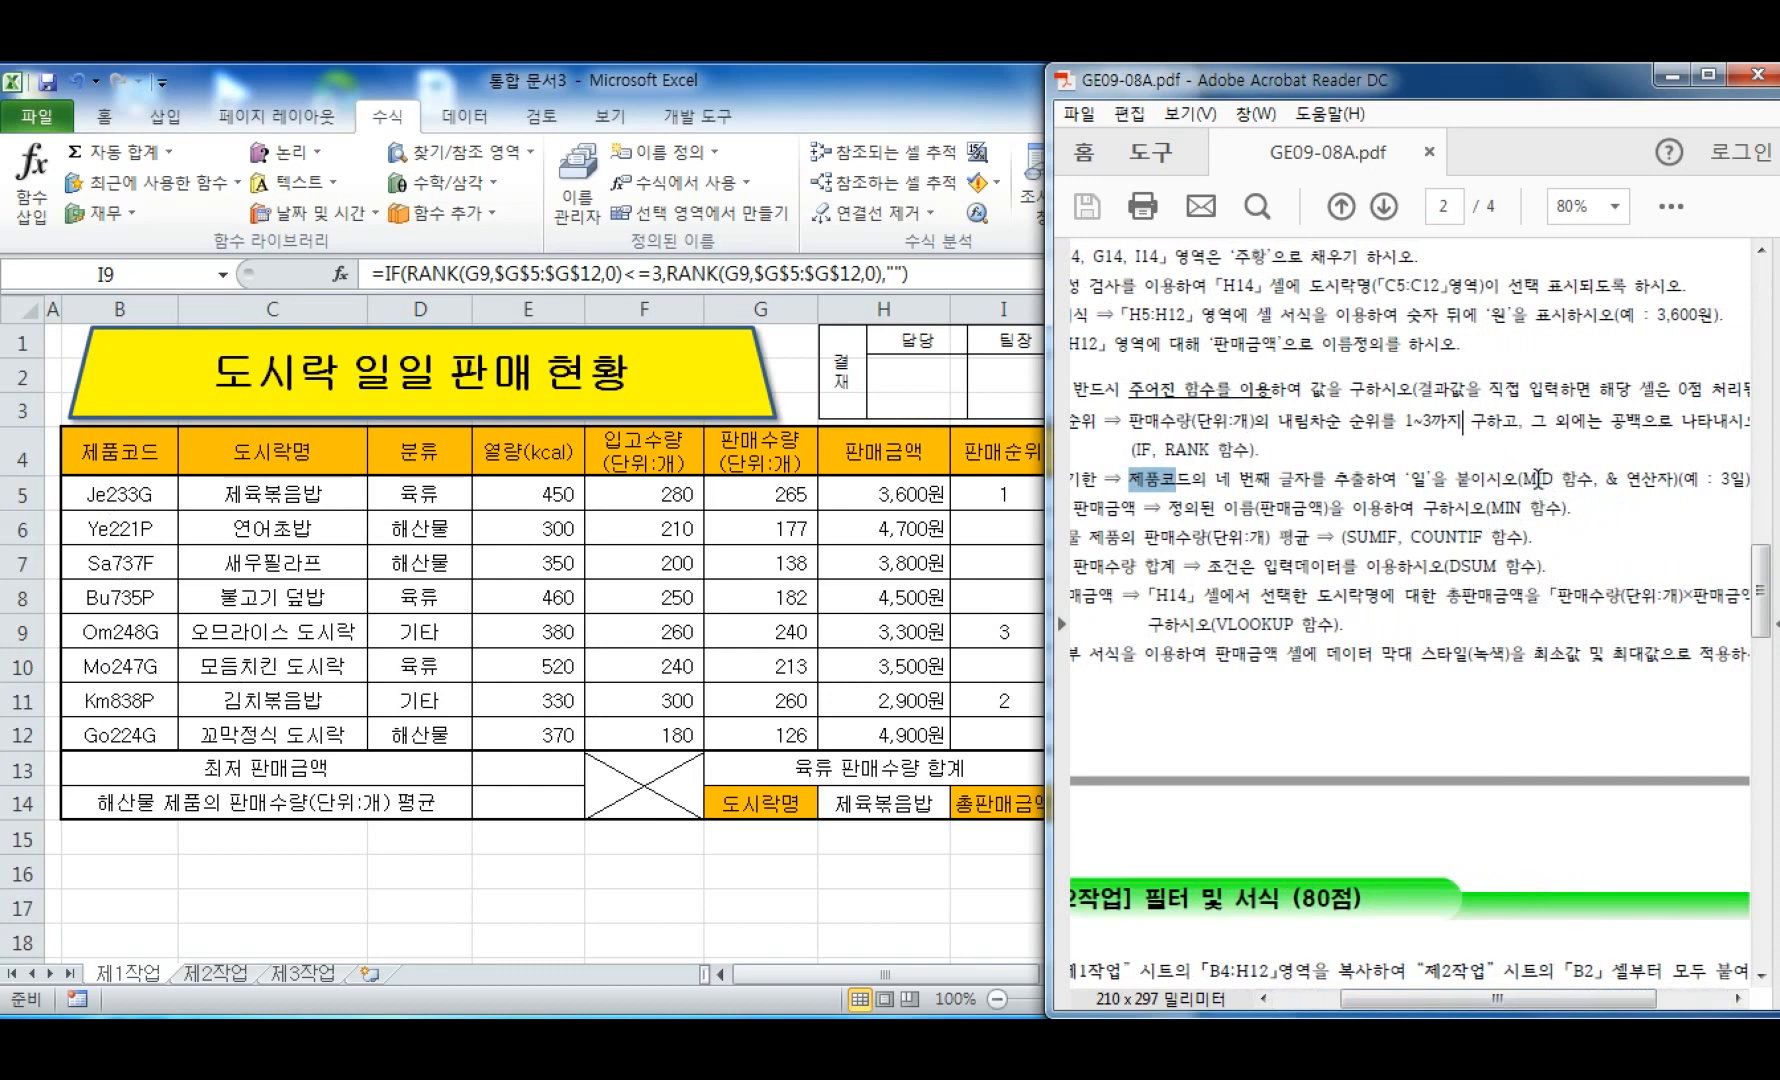
drag(1600, 481, 1672, 481)
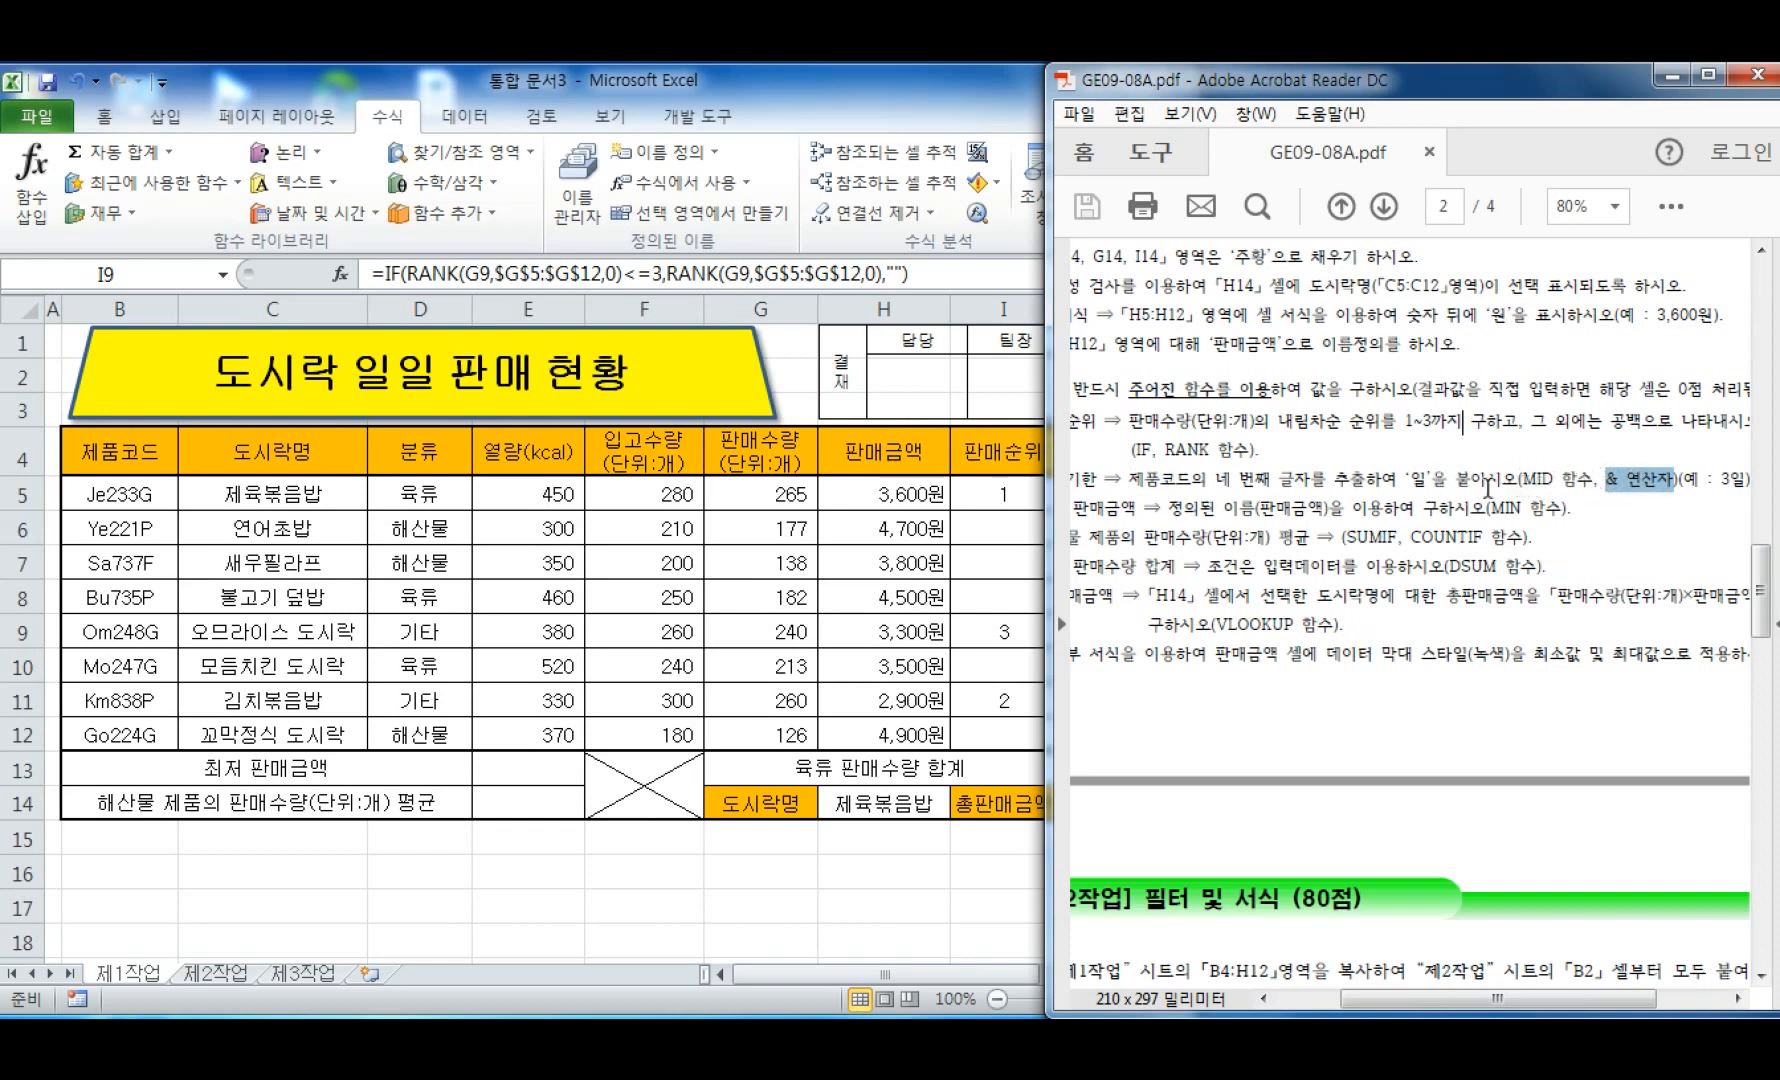
drag(1427, 487, 1410, 487)
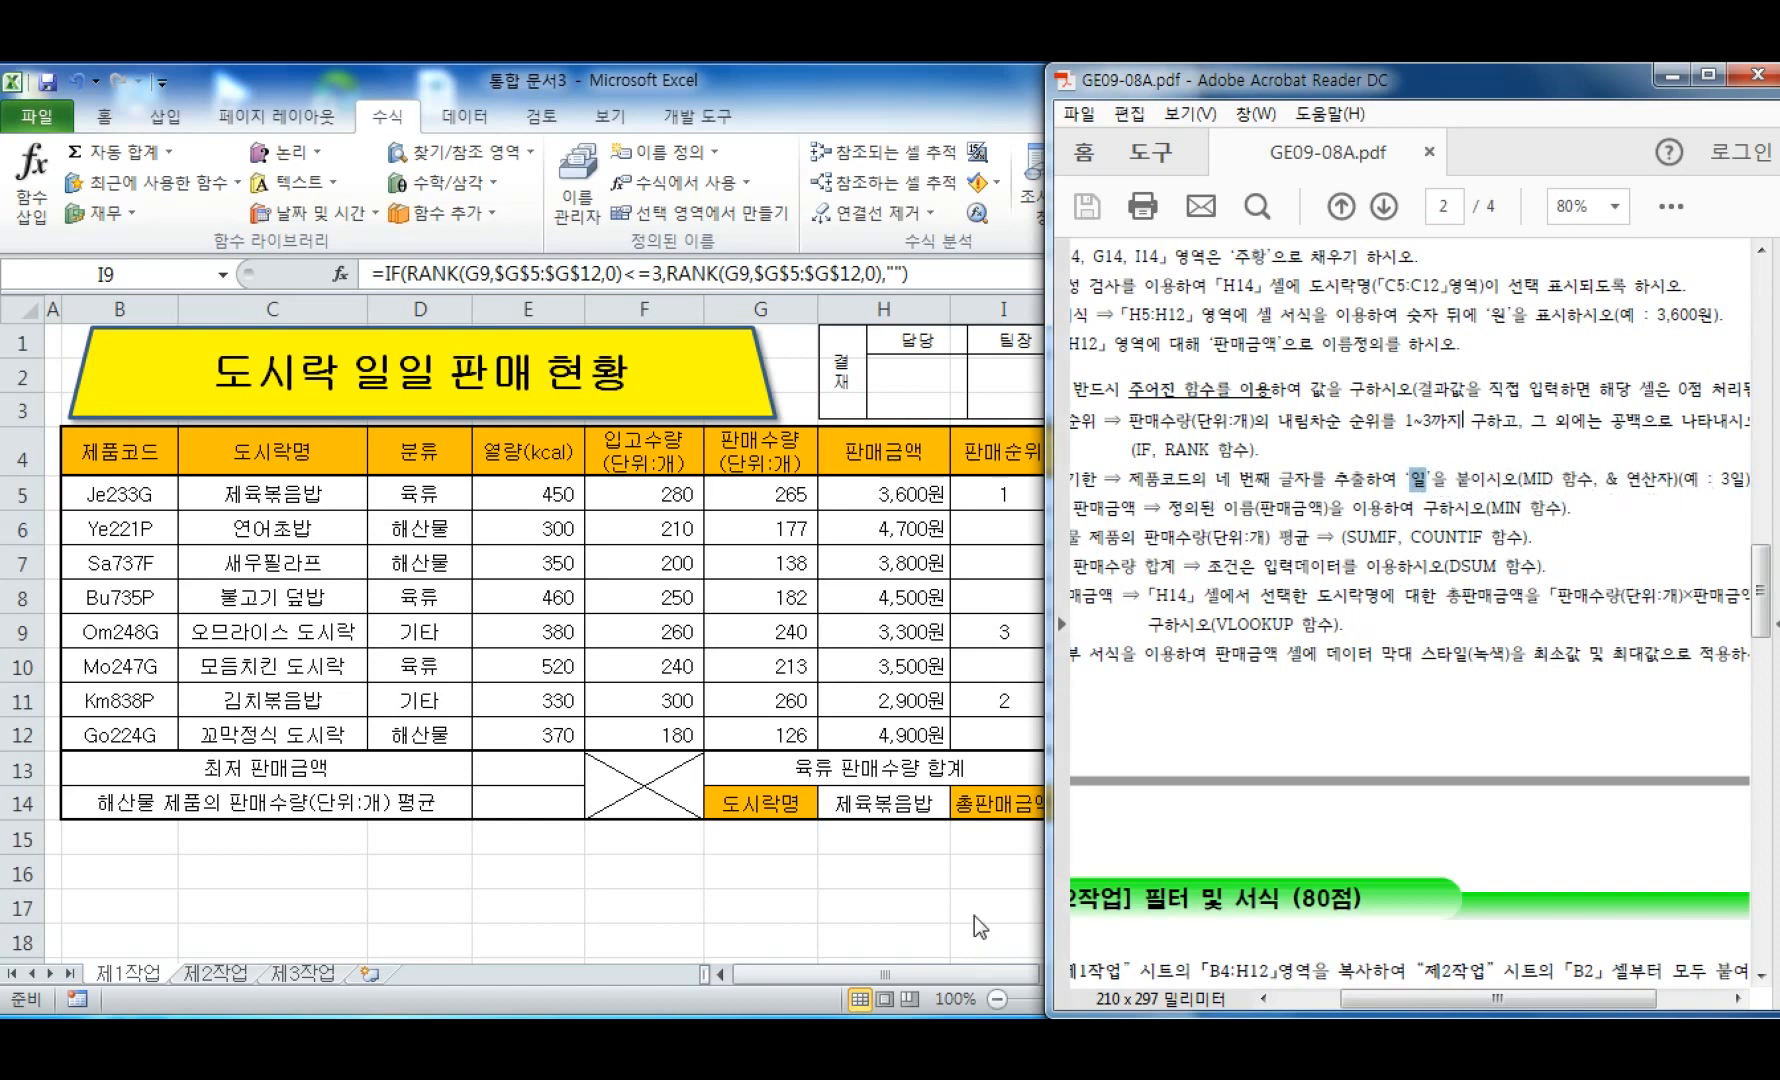
- Return to Excel, select the shelf-life range J5:J12 and insert the text function MID in J5
click(977, 863)
drag(1127, 495, 1118, 738)
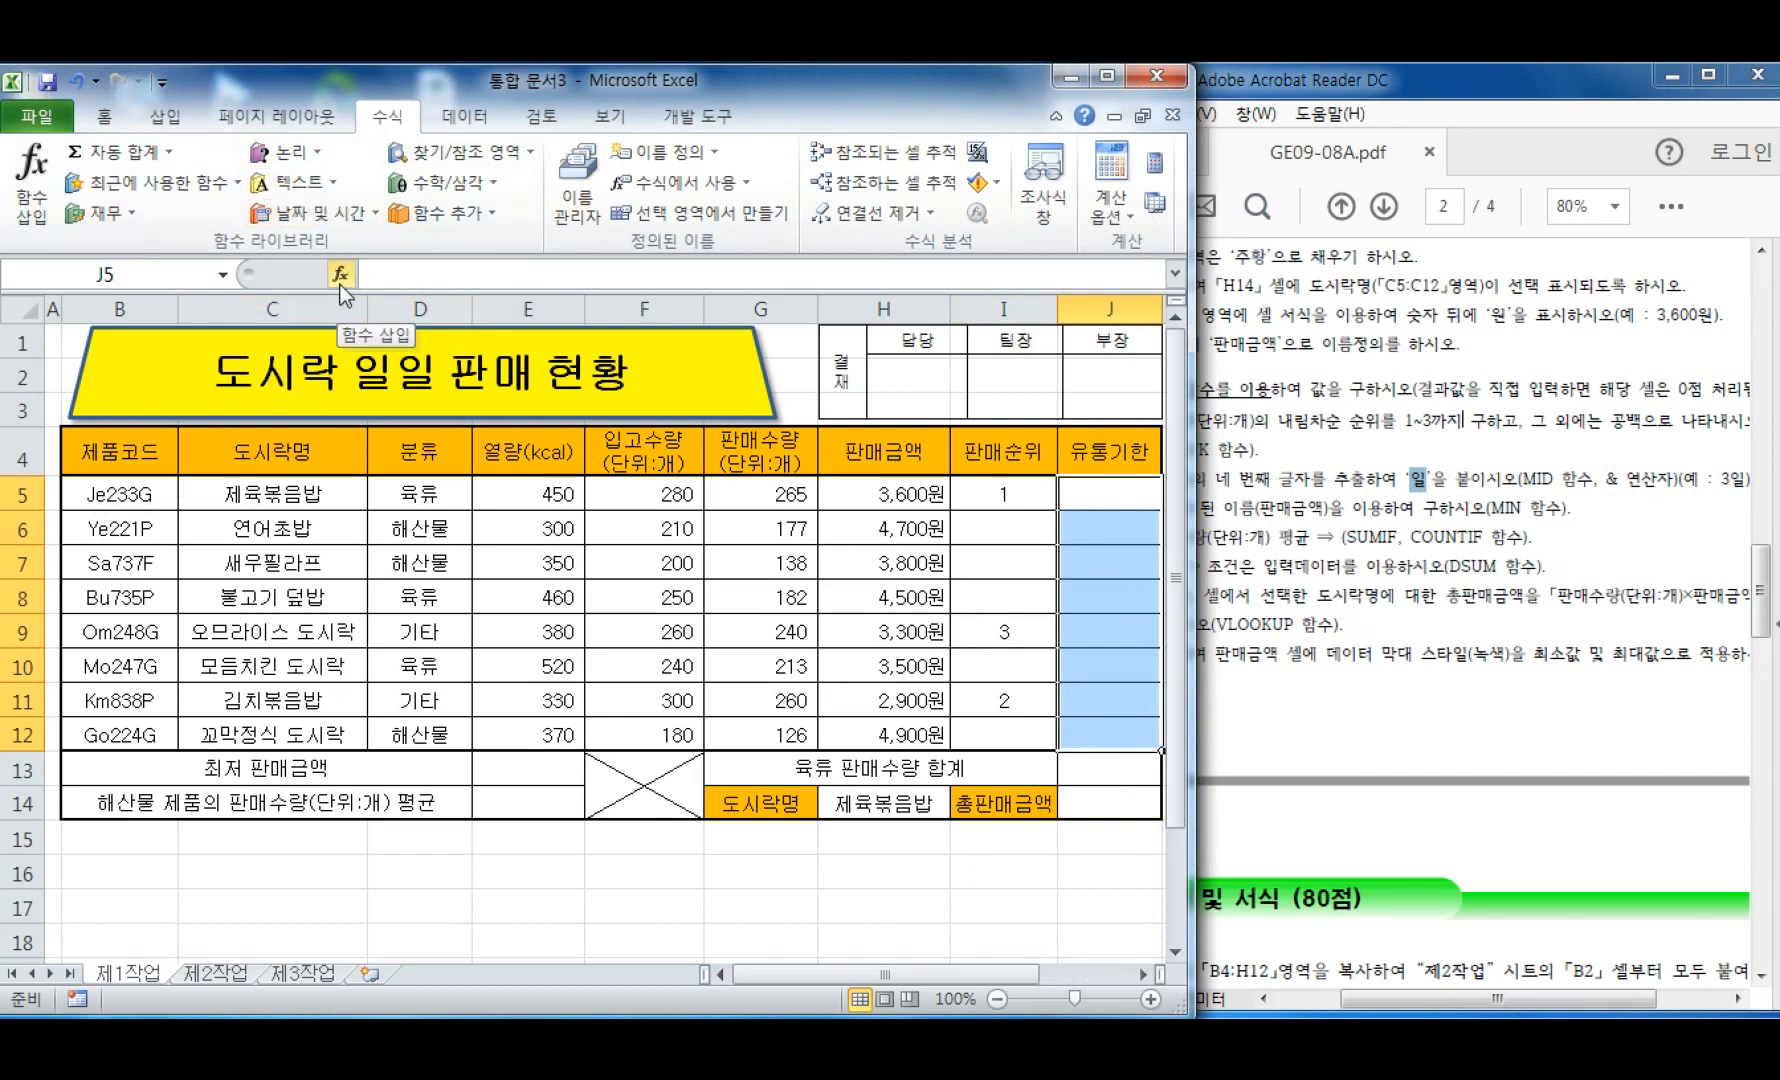
click(325, 185)
drag(429, 278, 428, 407)
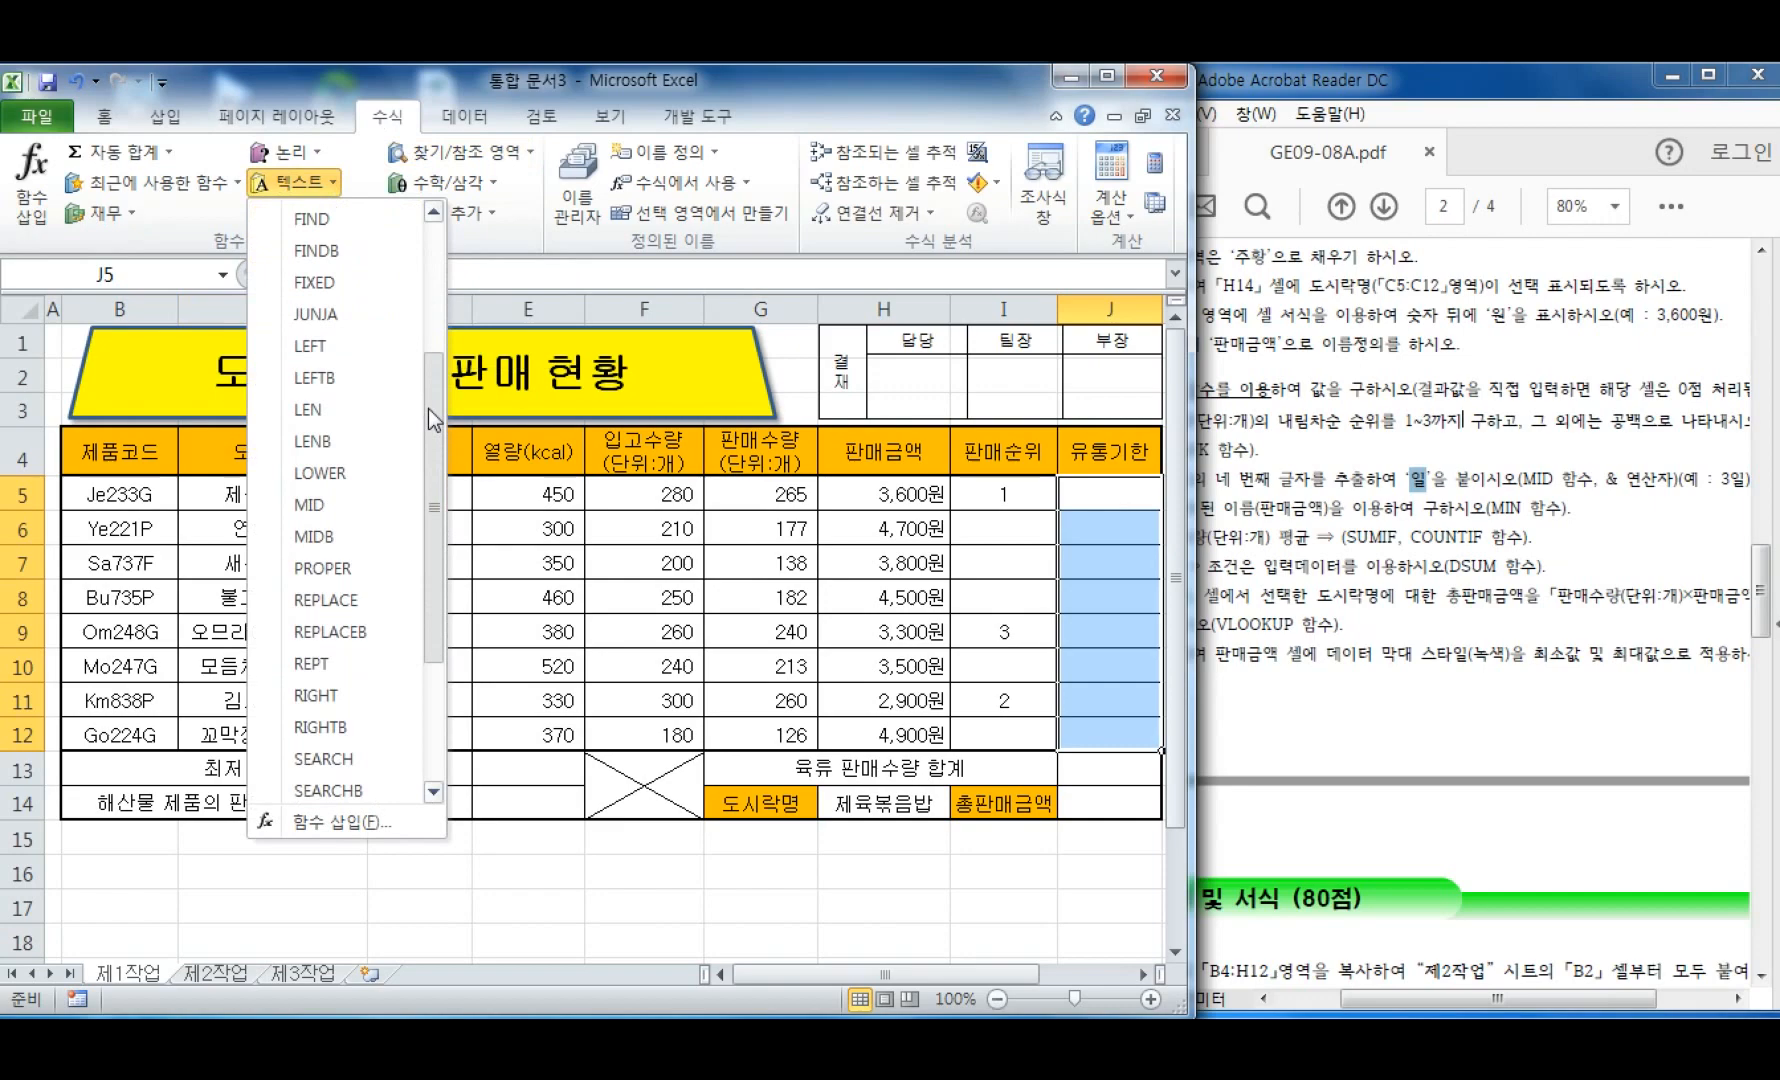
click(334, 507)
drag(421, 339, 485, 604)
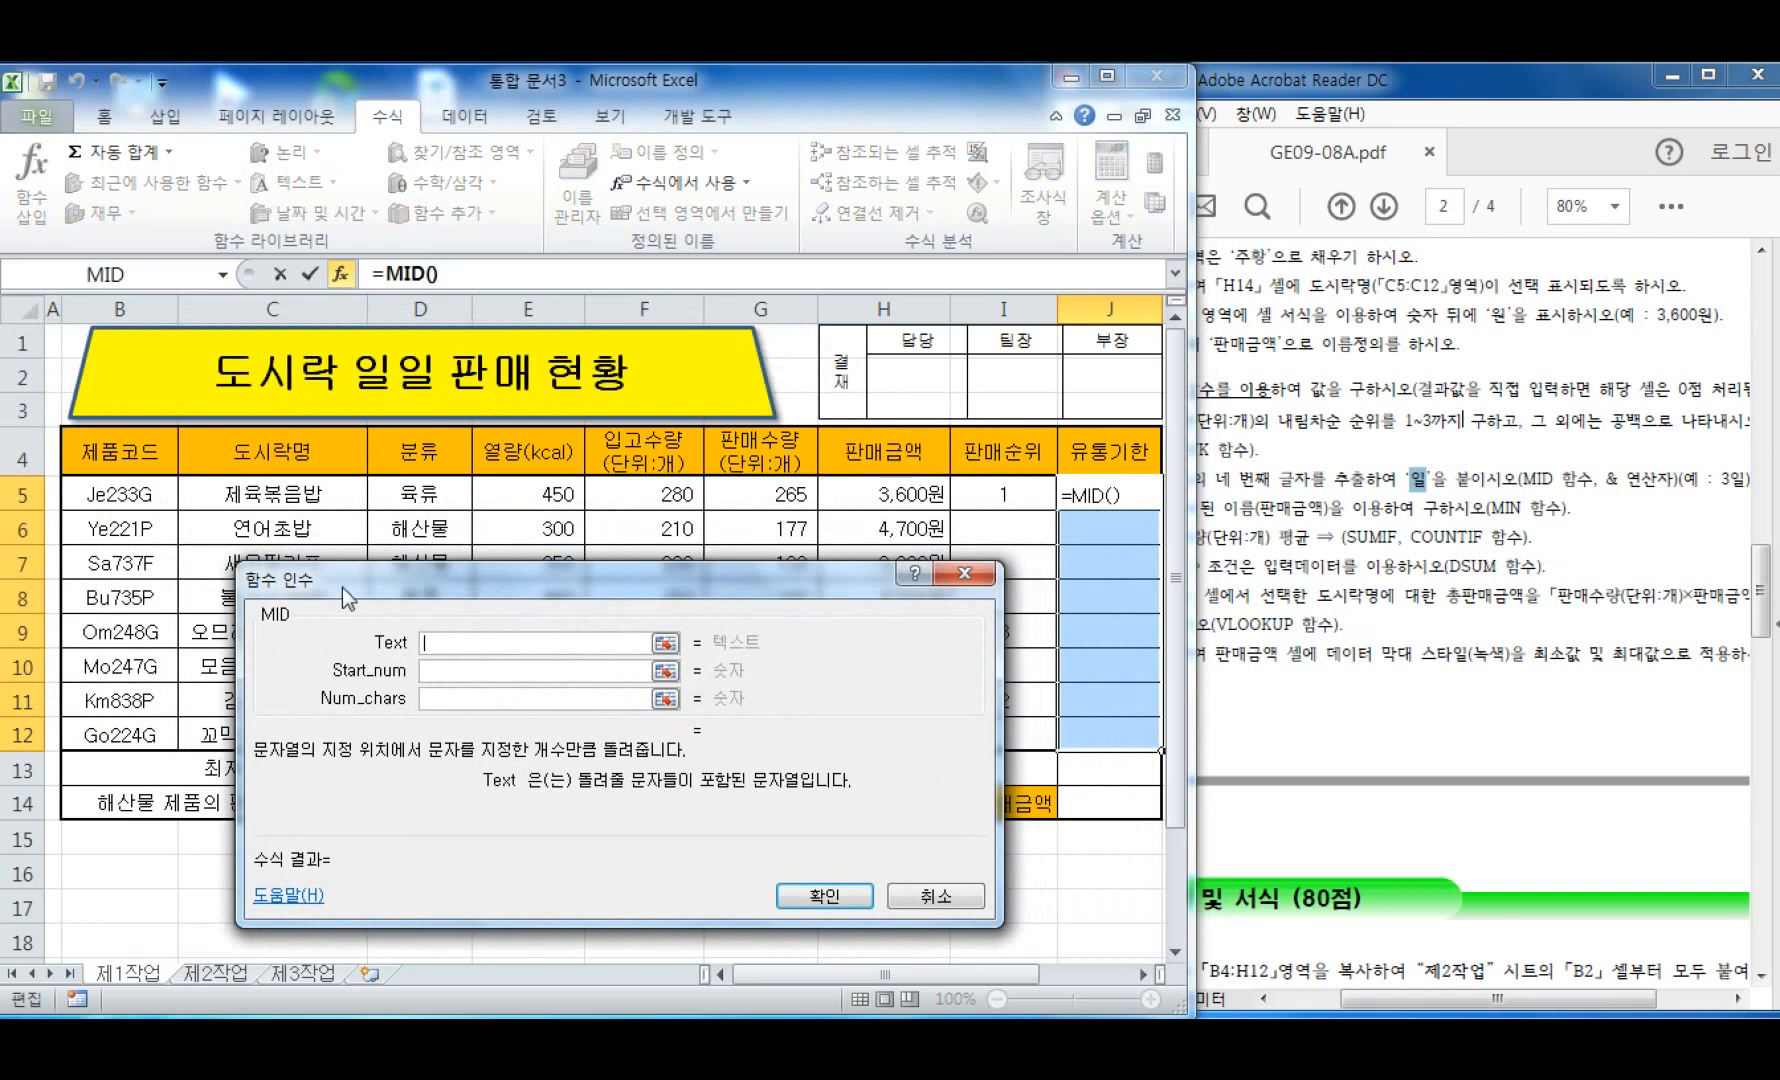
- Set MID's Text to B5, Start_num to 4 and Num_chars to 1, and enter the formula in J5
click(140, 493)
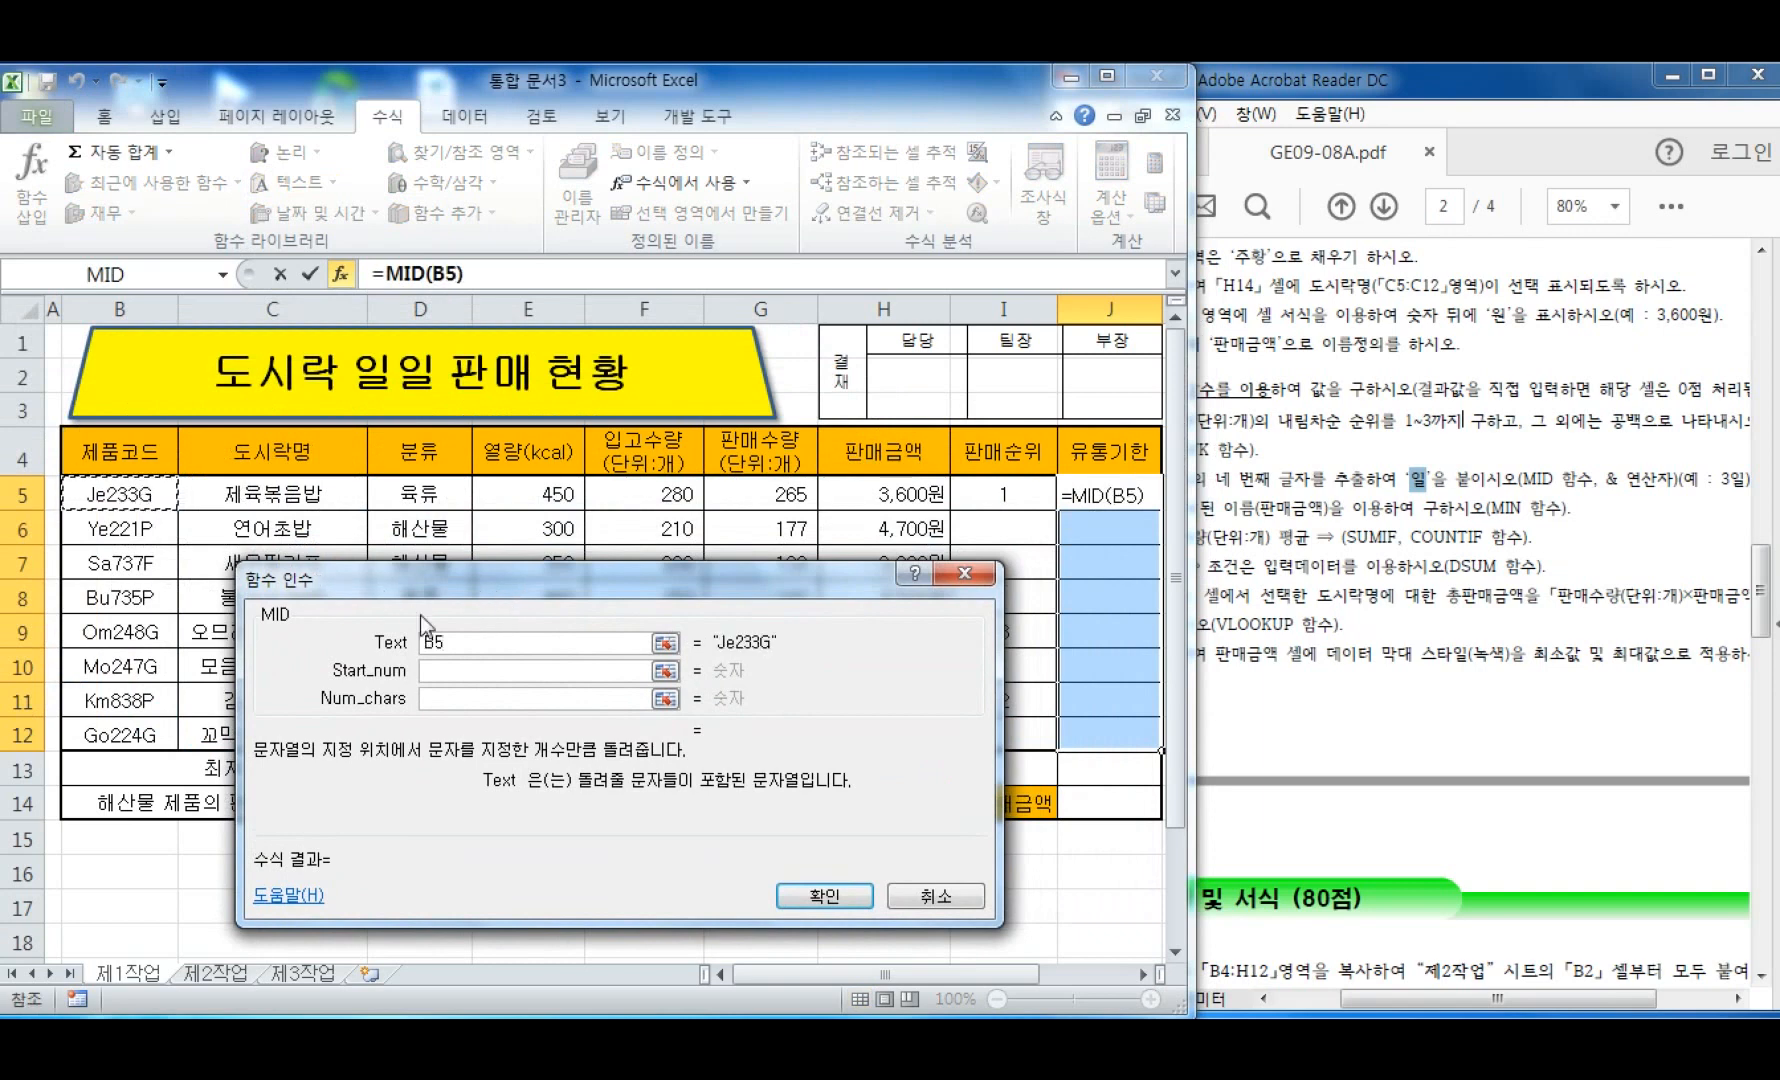
click(466, 670)
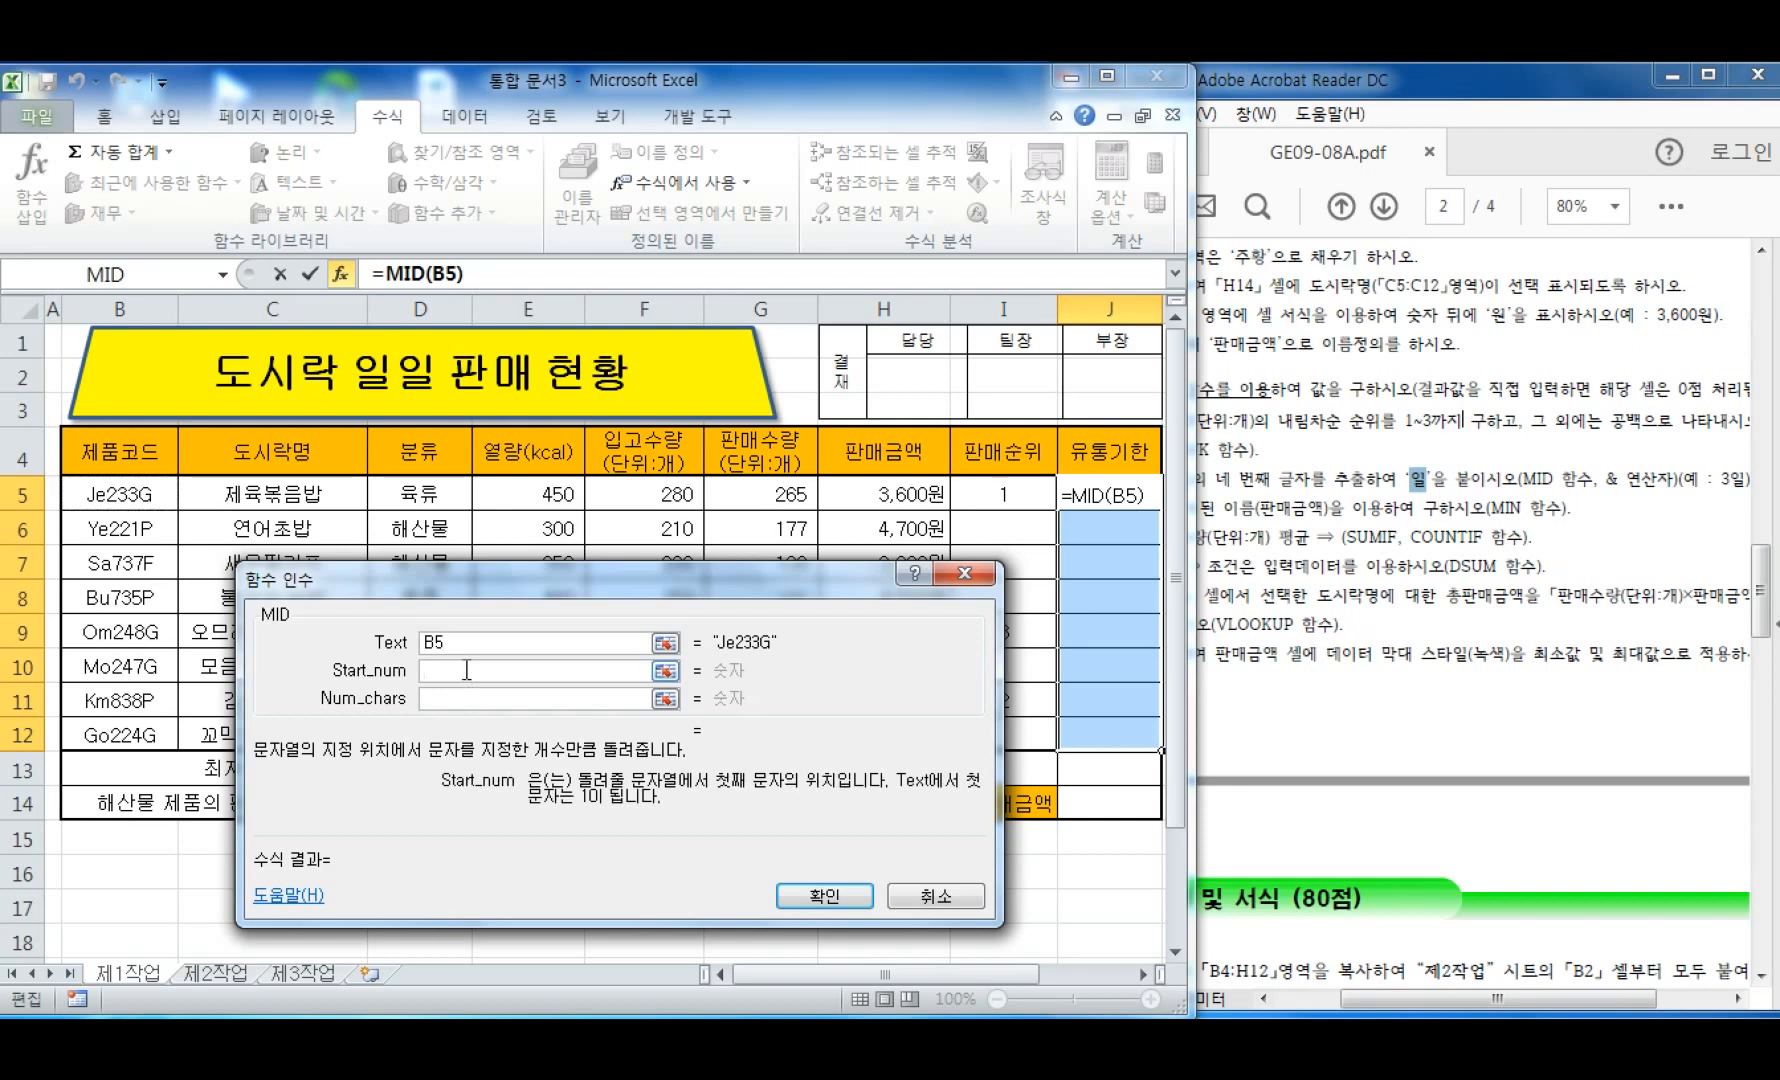
text(4)
click(448, 702)
text(1)
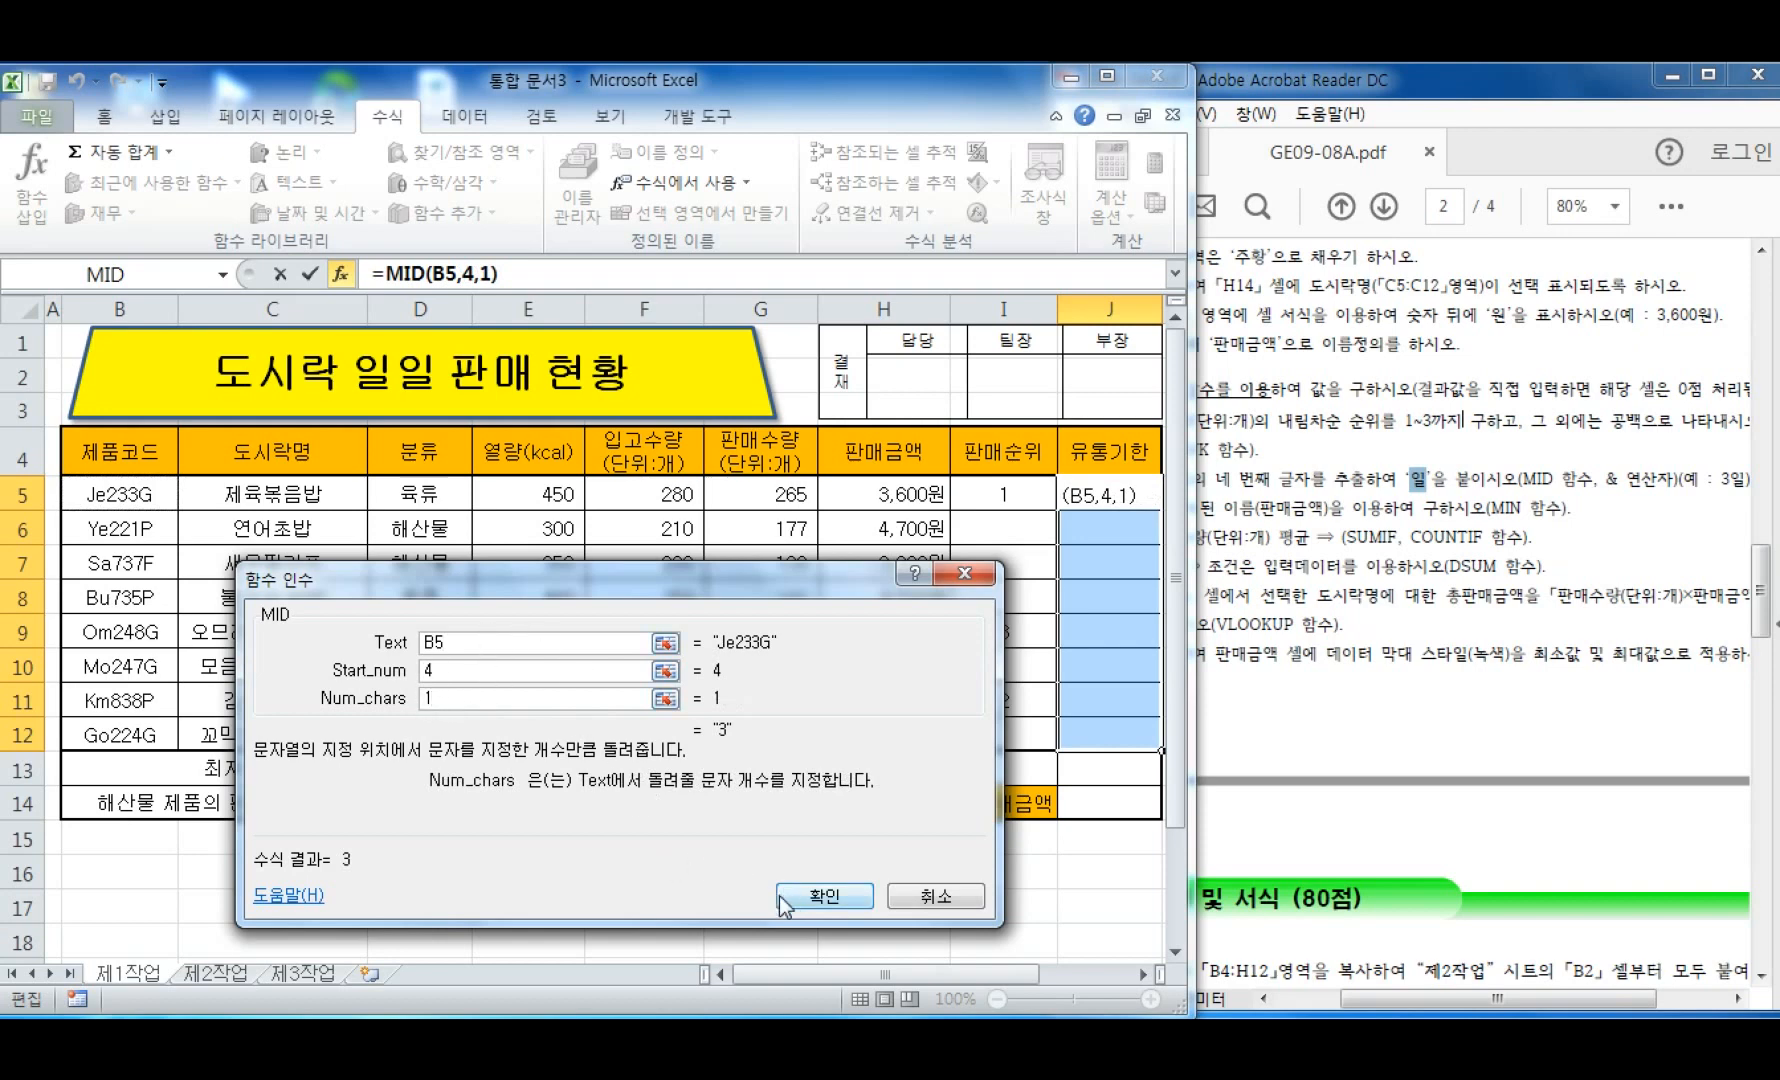
click(822, 897)
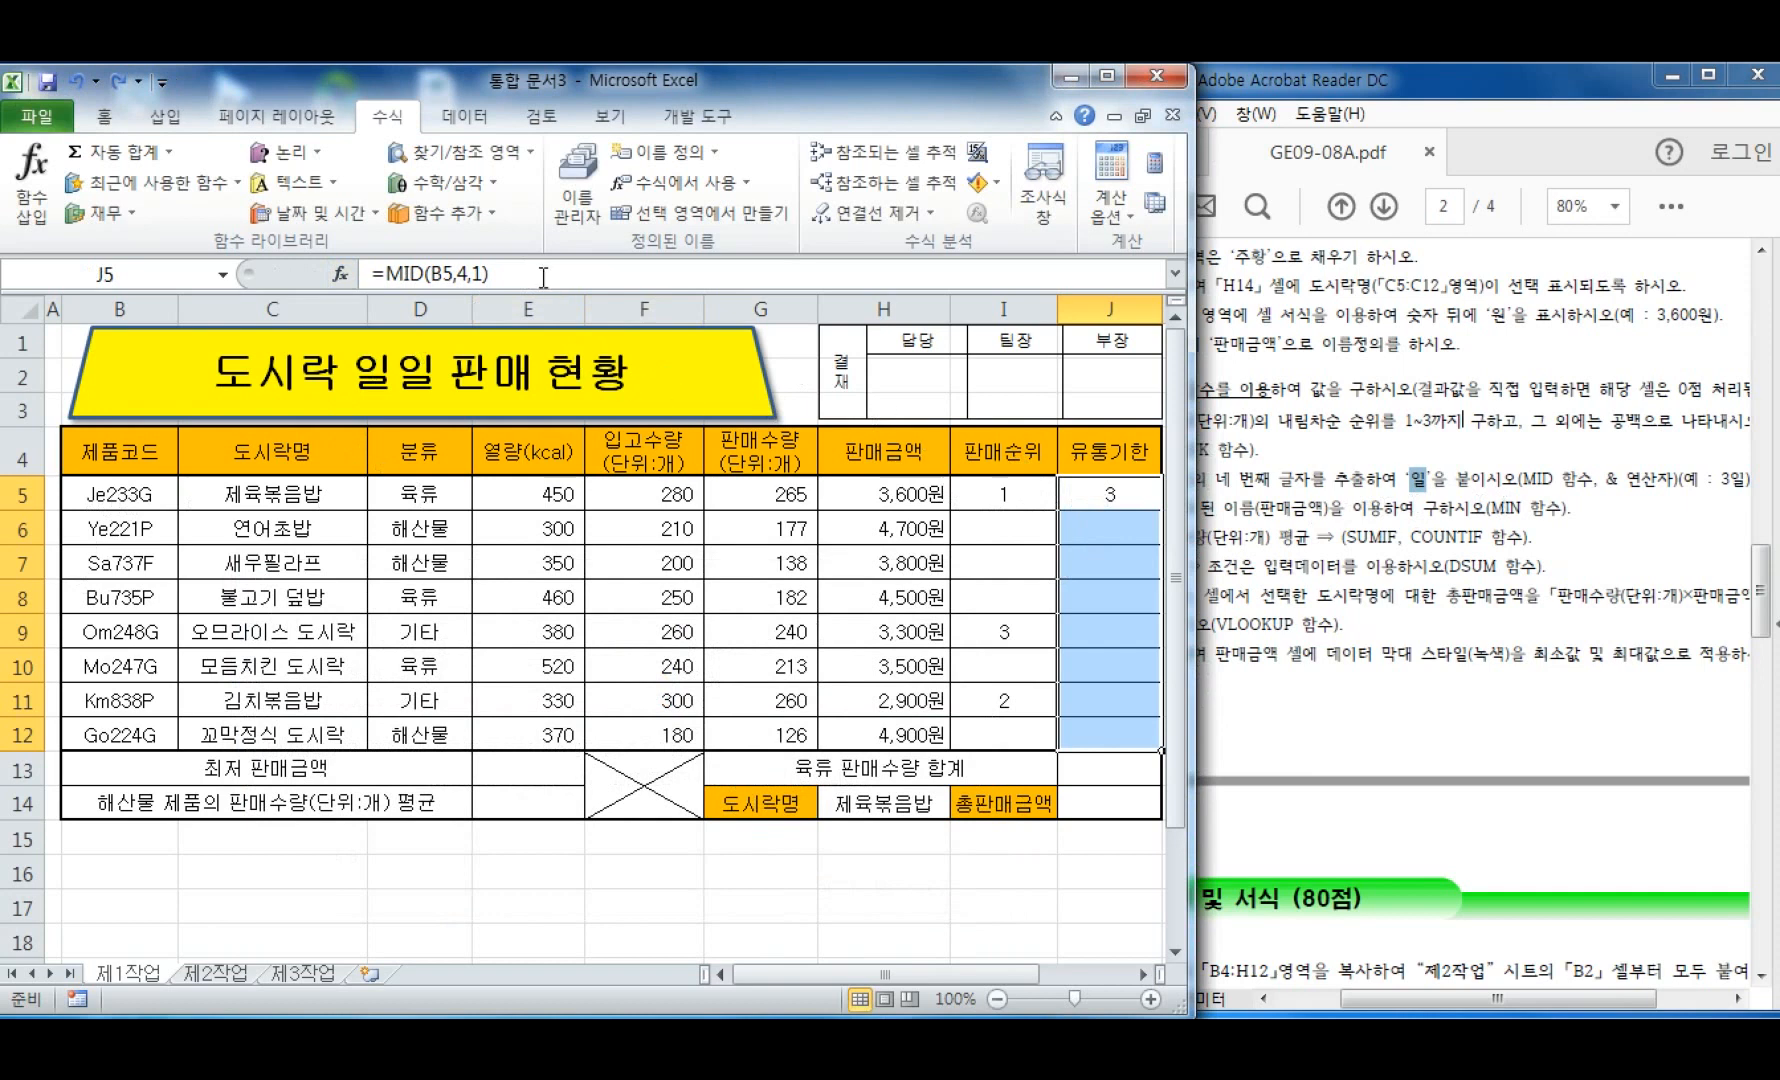
- Append &"일" to the MID formula and fill it into the whole range J5:J12
click(548, 273)
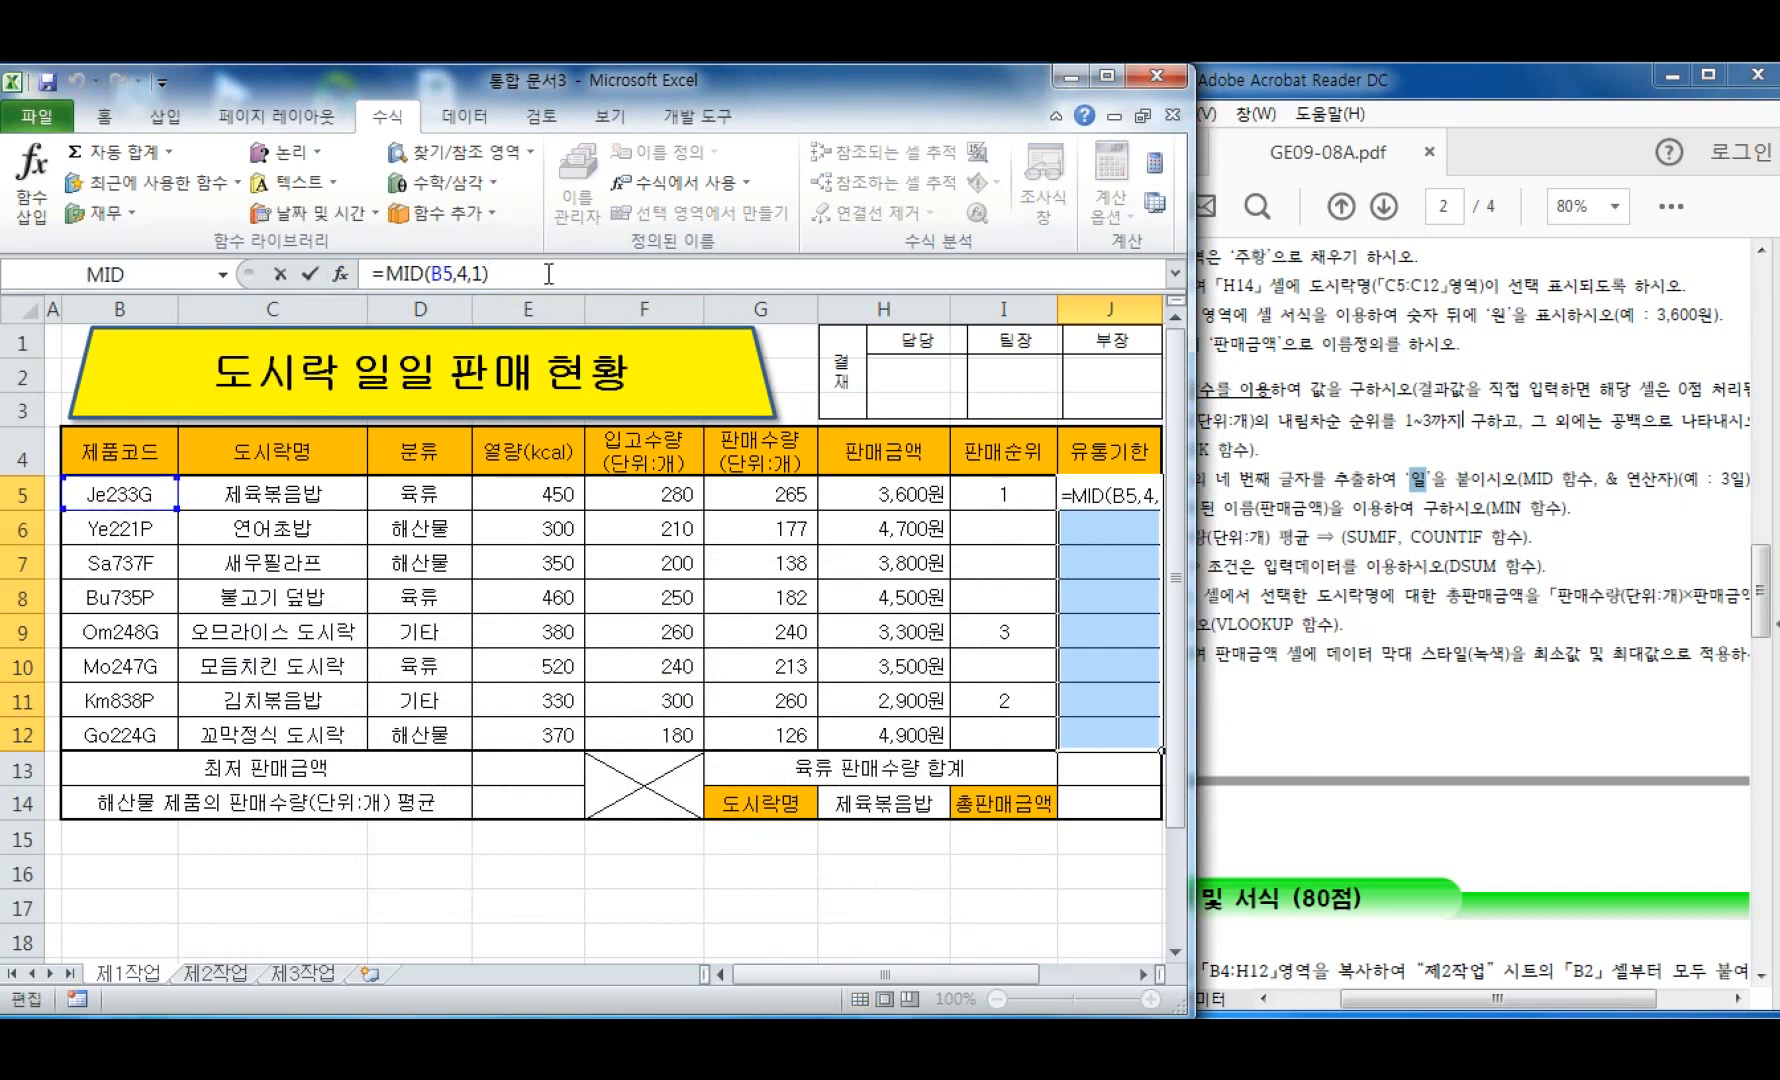
text(&)
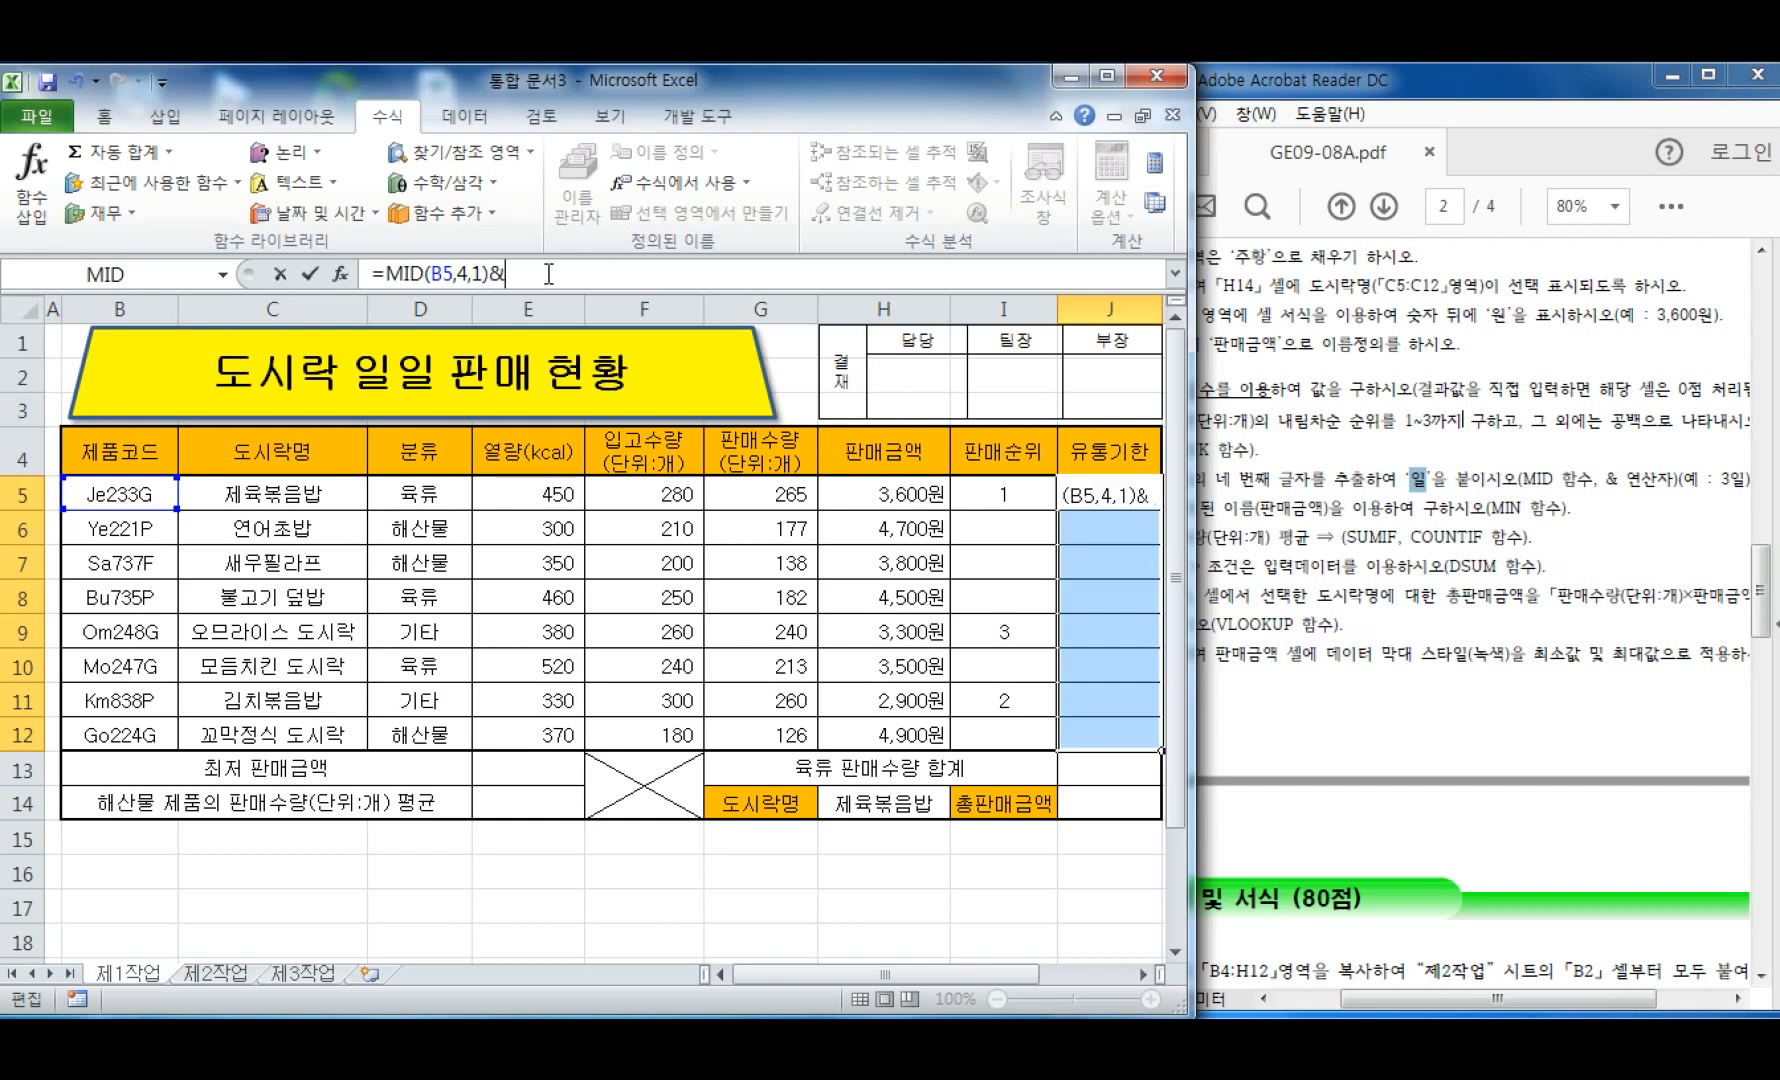
text("일)
key(ctrl+Return)
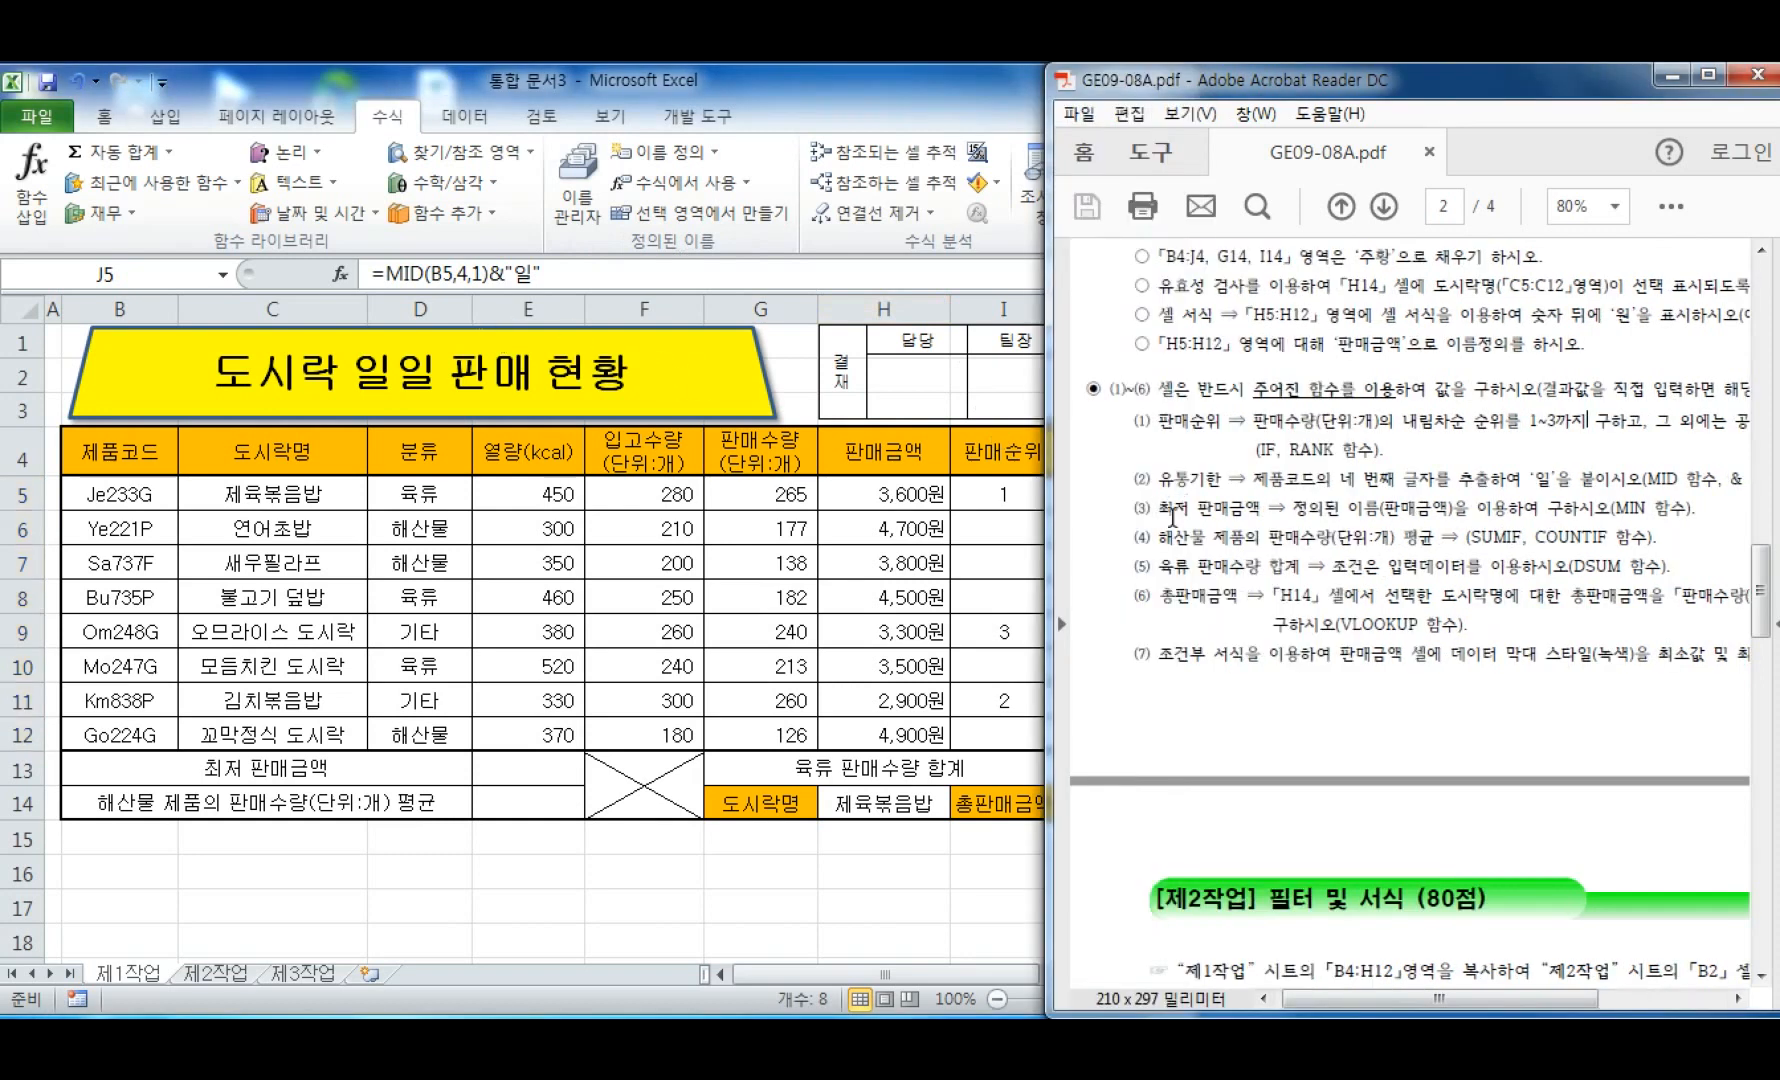
- Read PDF task (3) on the minimum sales amount, its defined name and MIN function, and locate its result cell E13
drag(1164, 511, 1219, 512)
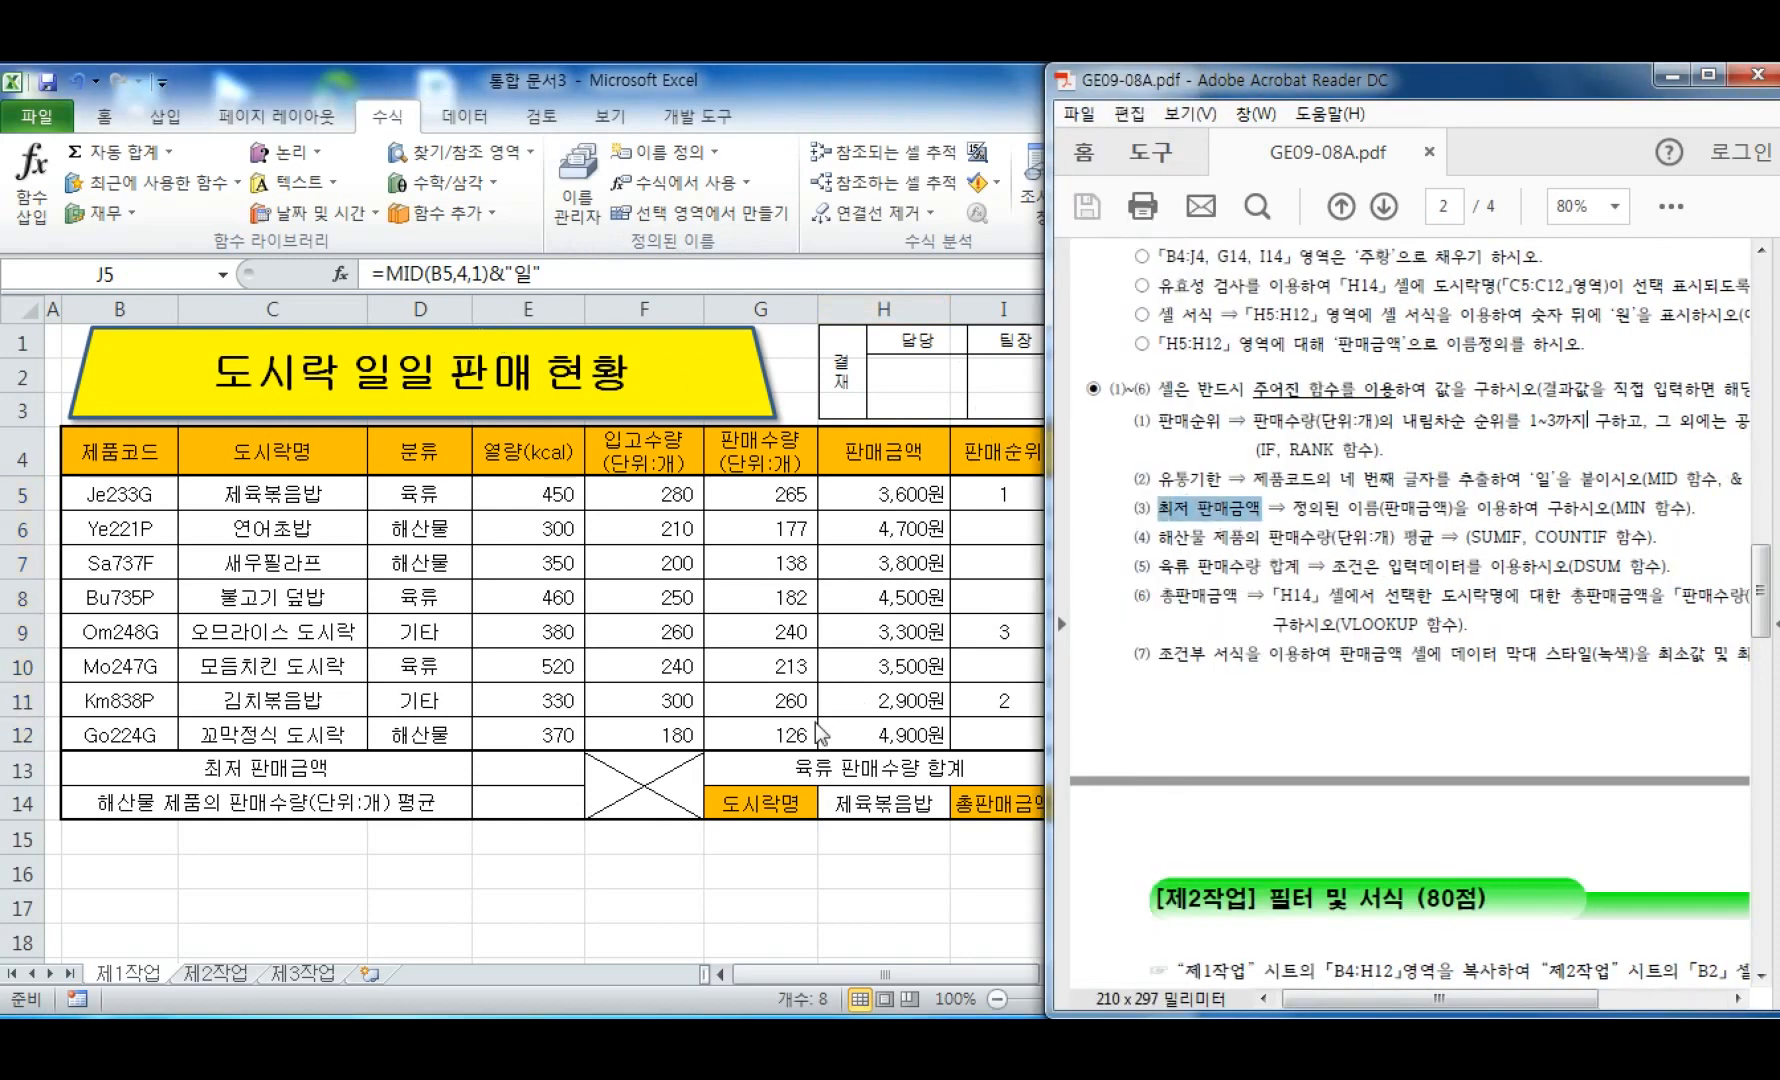
click(522, 768)
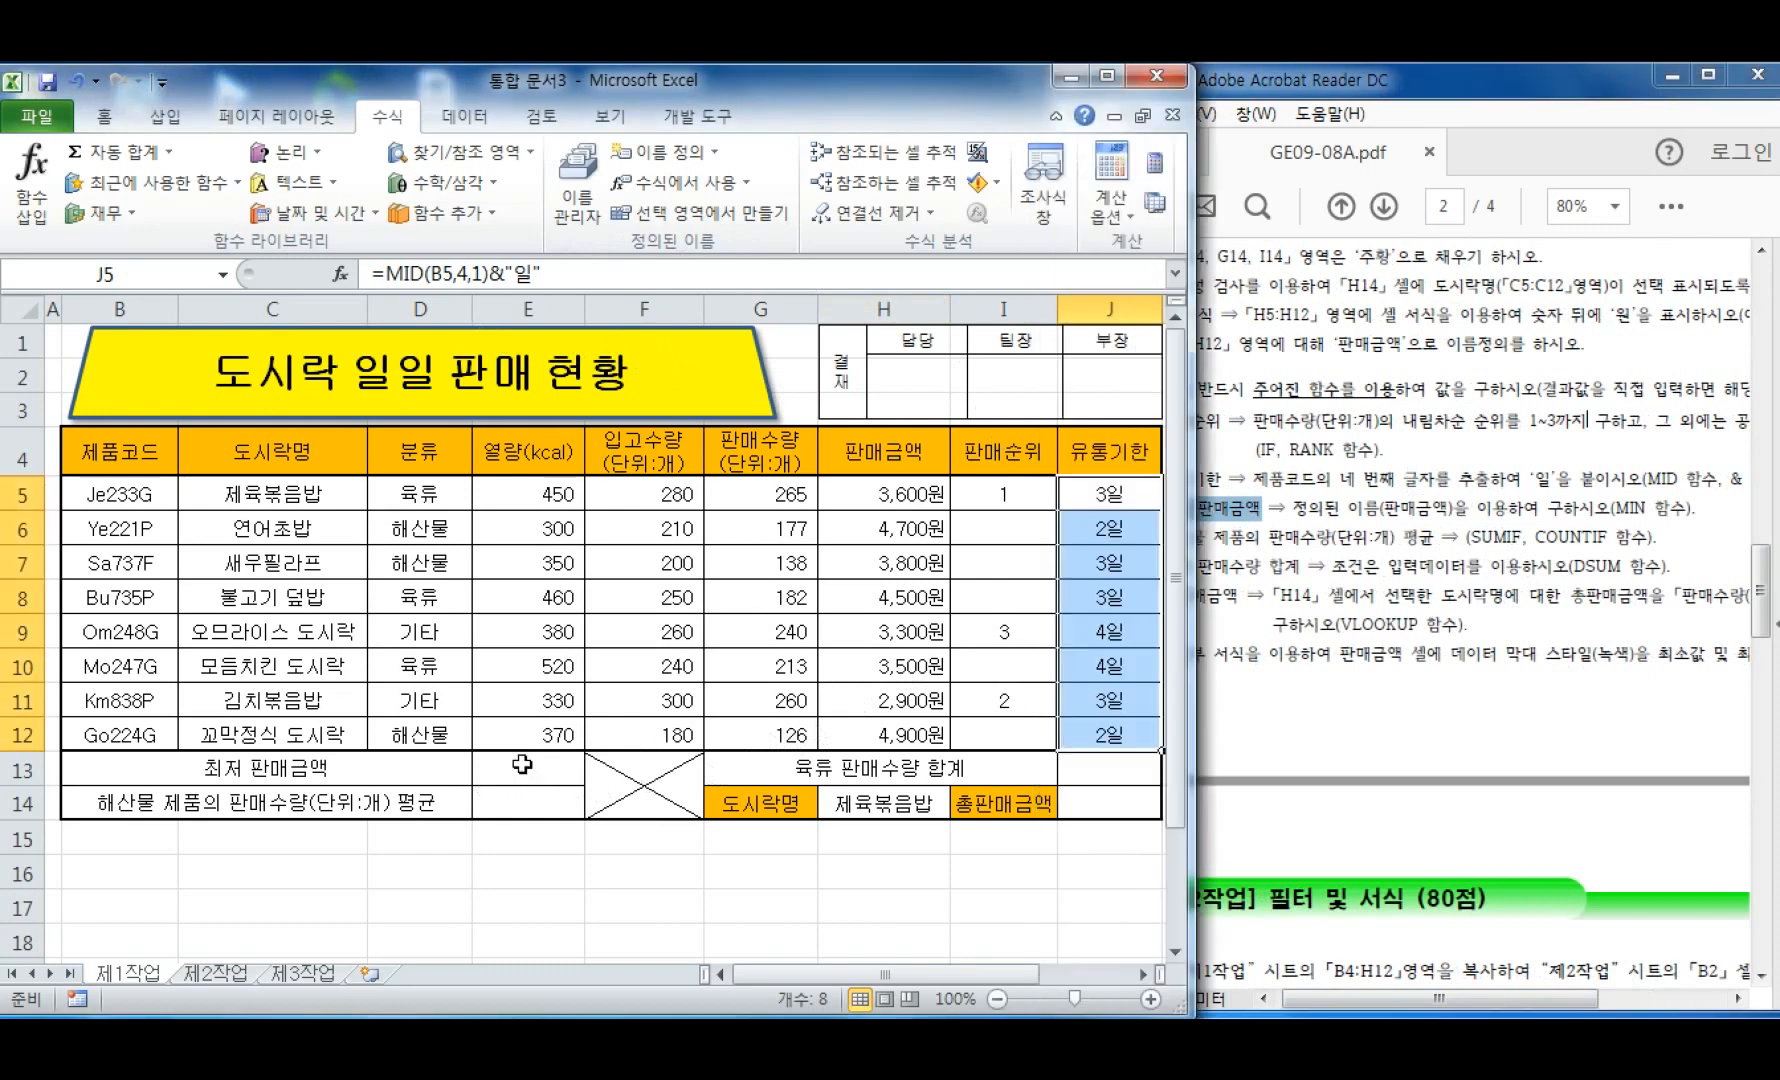
click(528, 766)
drag(1298, 505, 1538, 512)
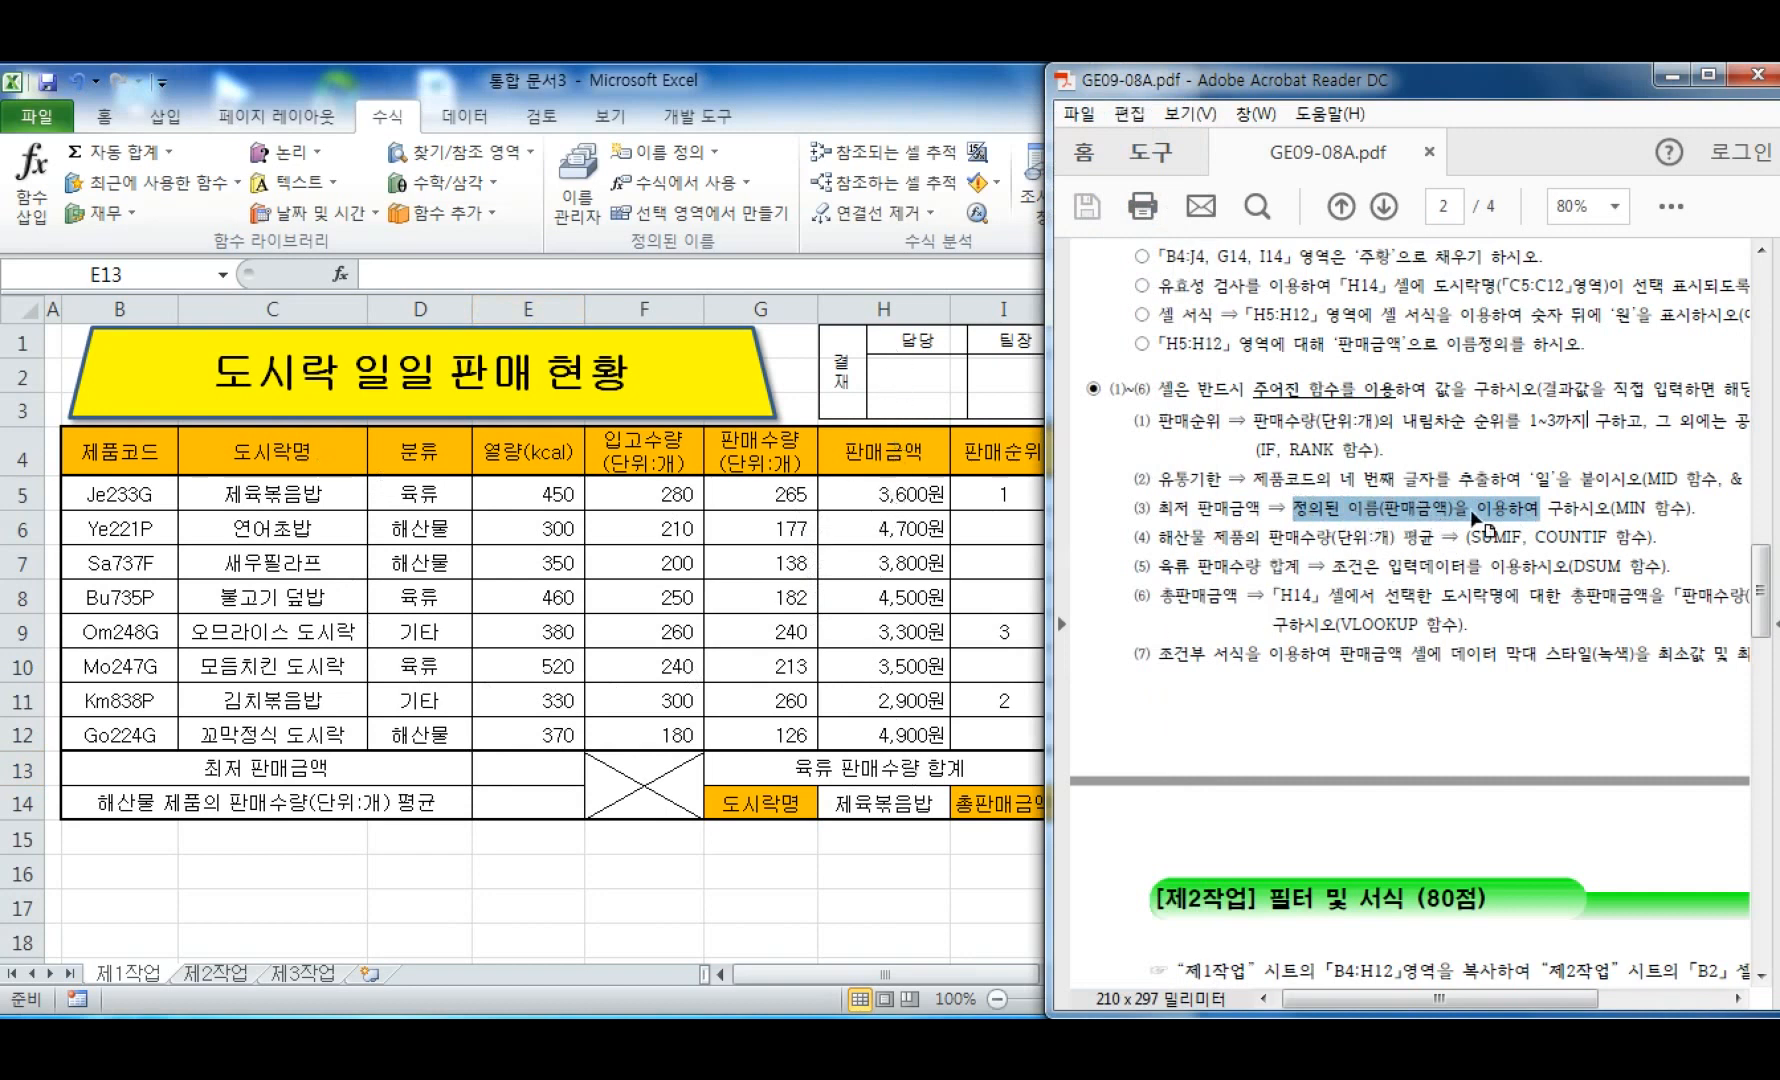
drag(1614, 508, 1692, 510)
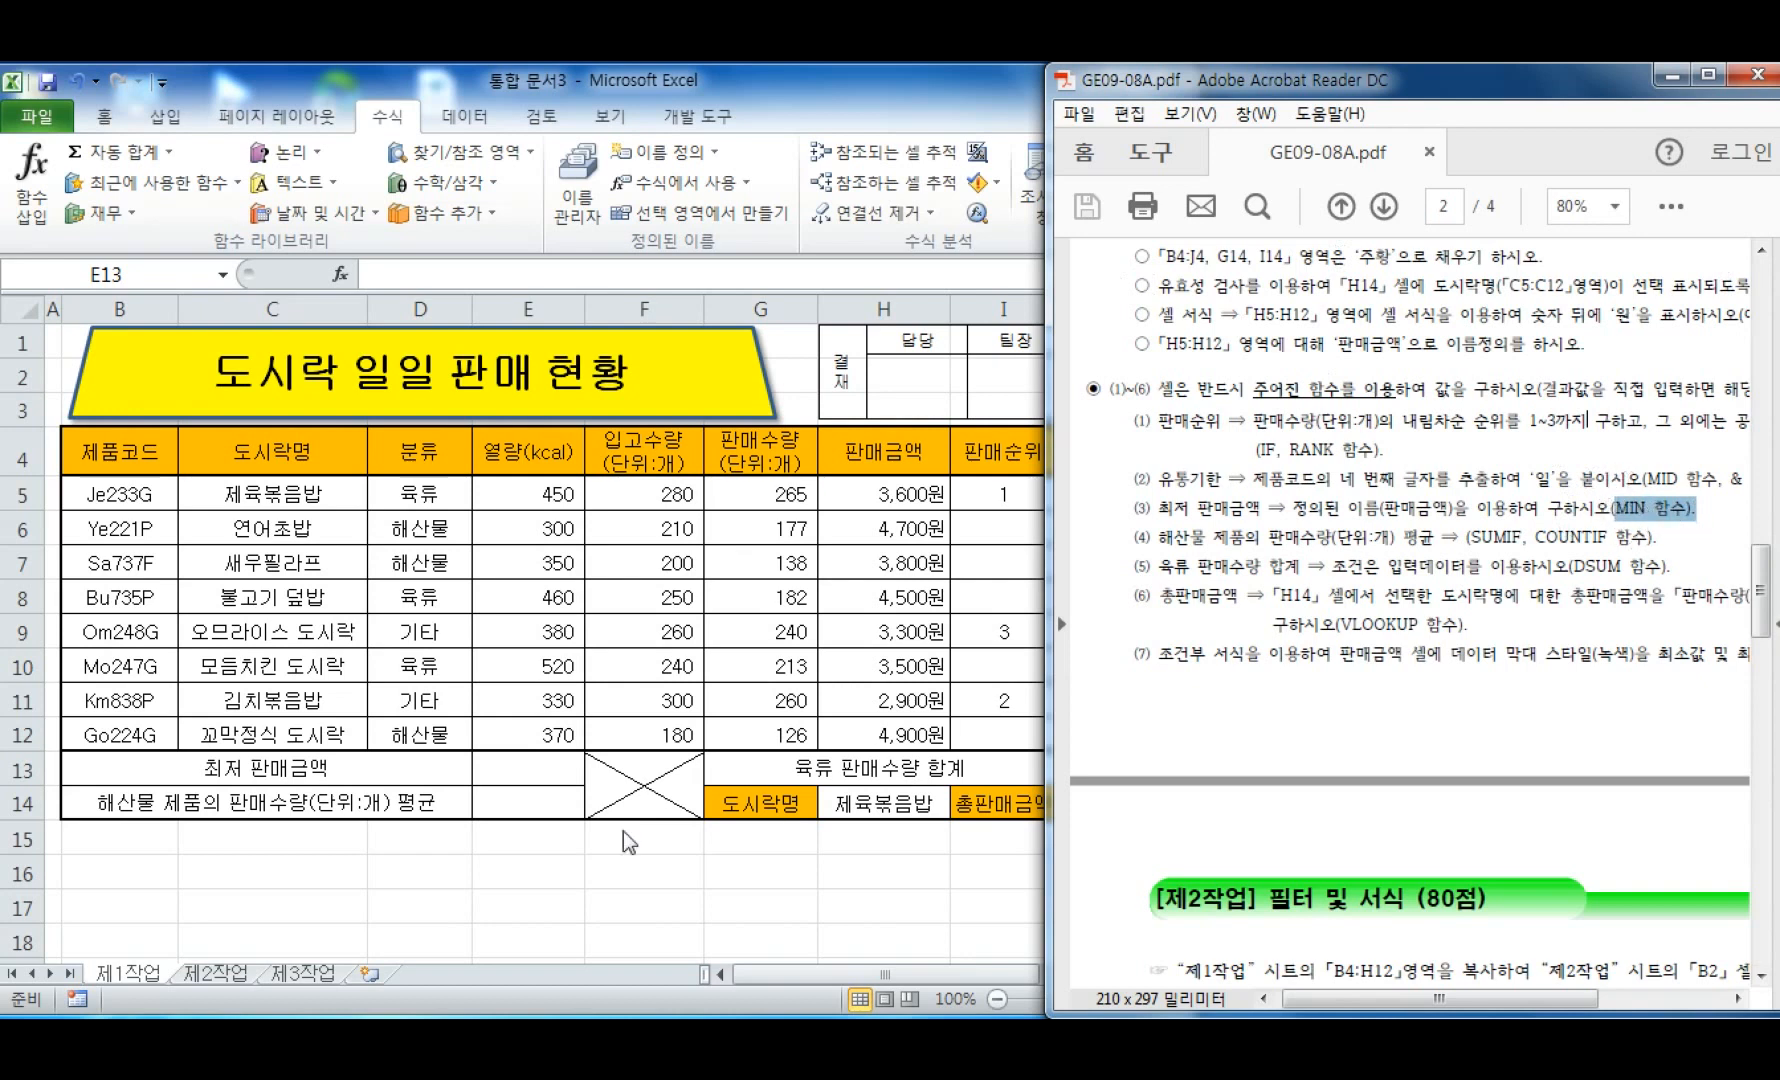
- Insert the statistical function MIN in cell E13 for the minimum sales amount
click(525, 777)
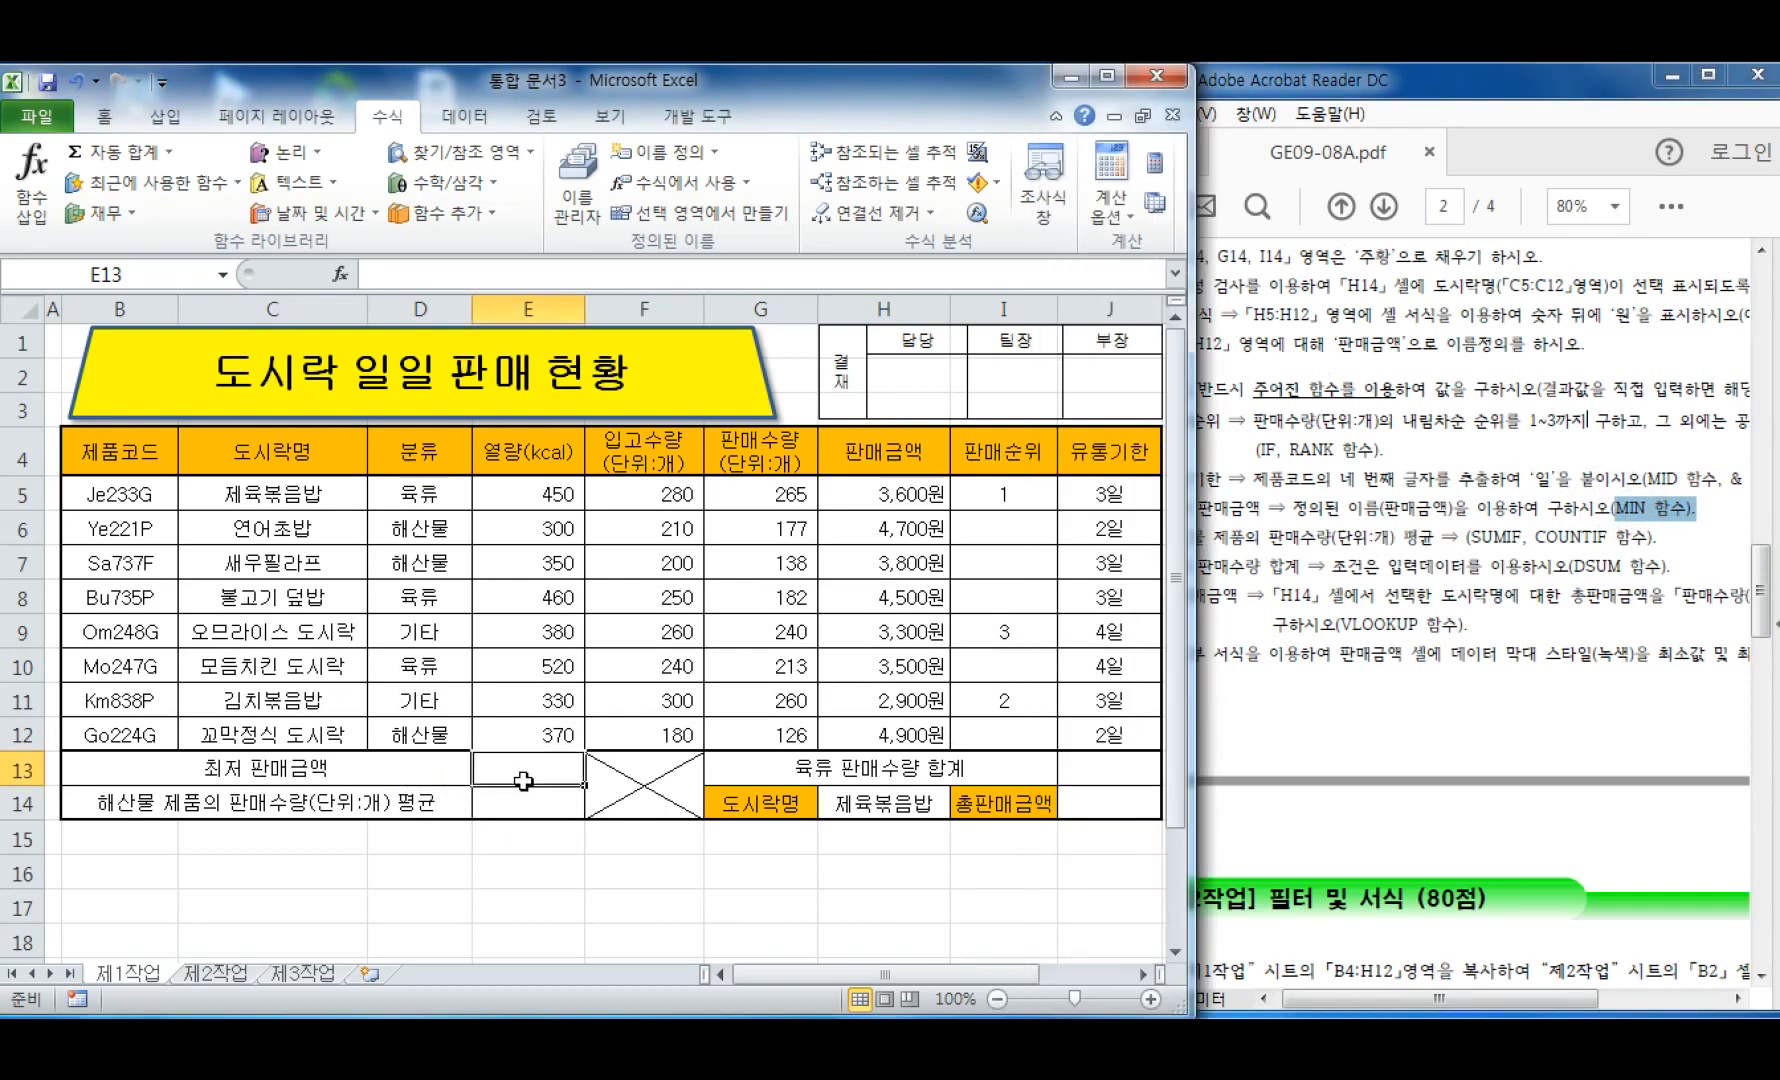
click(488, 210)
mouse_move(517, 243)
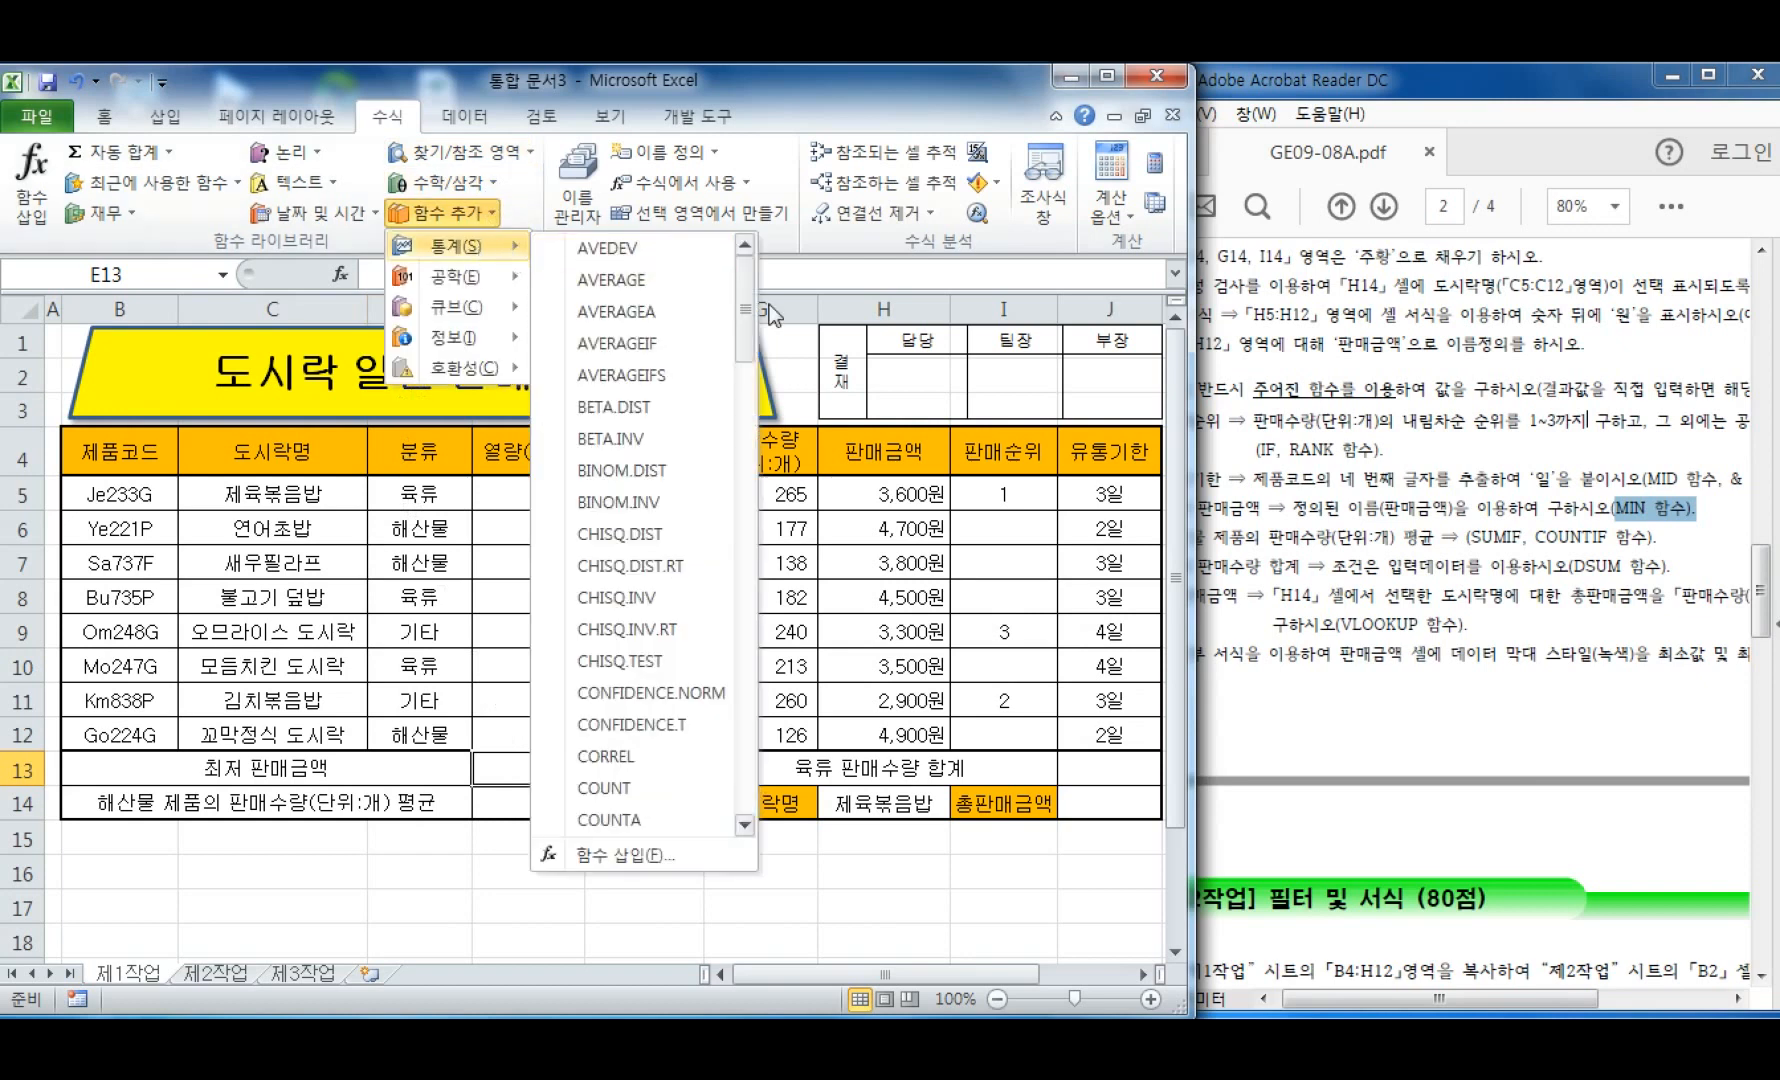
drag(755, 318, 740, 546)
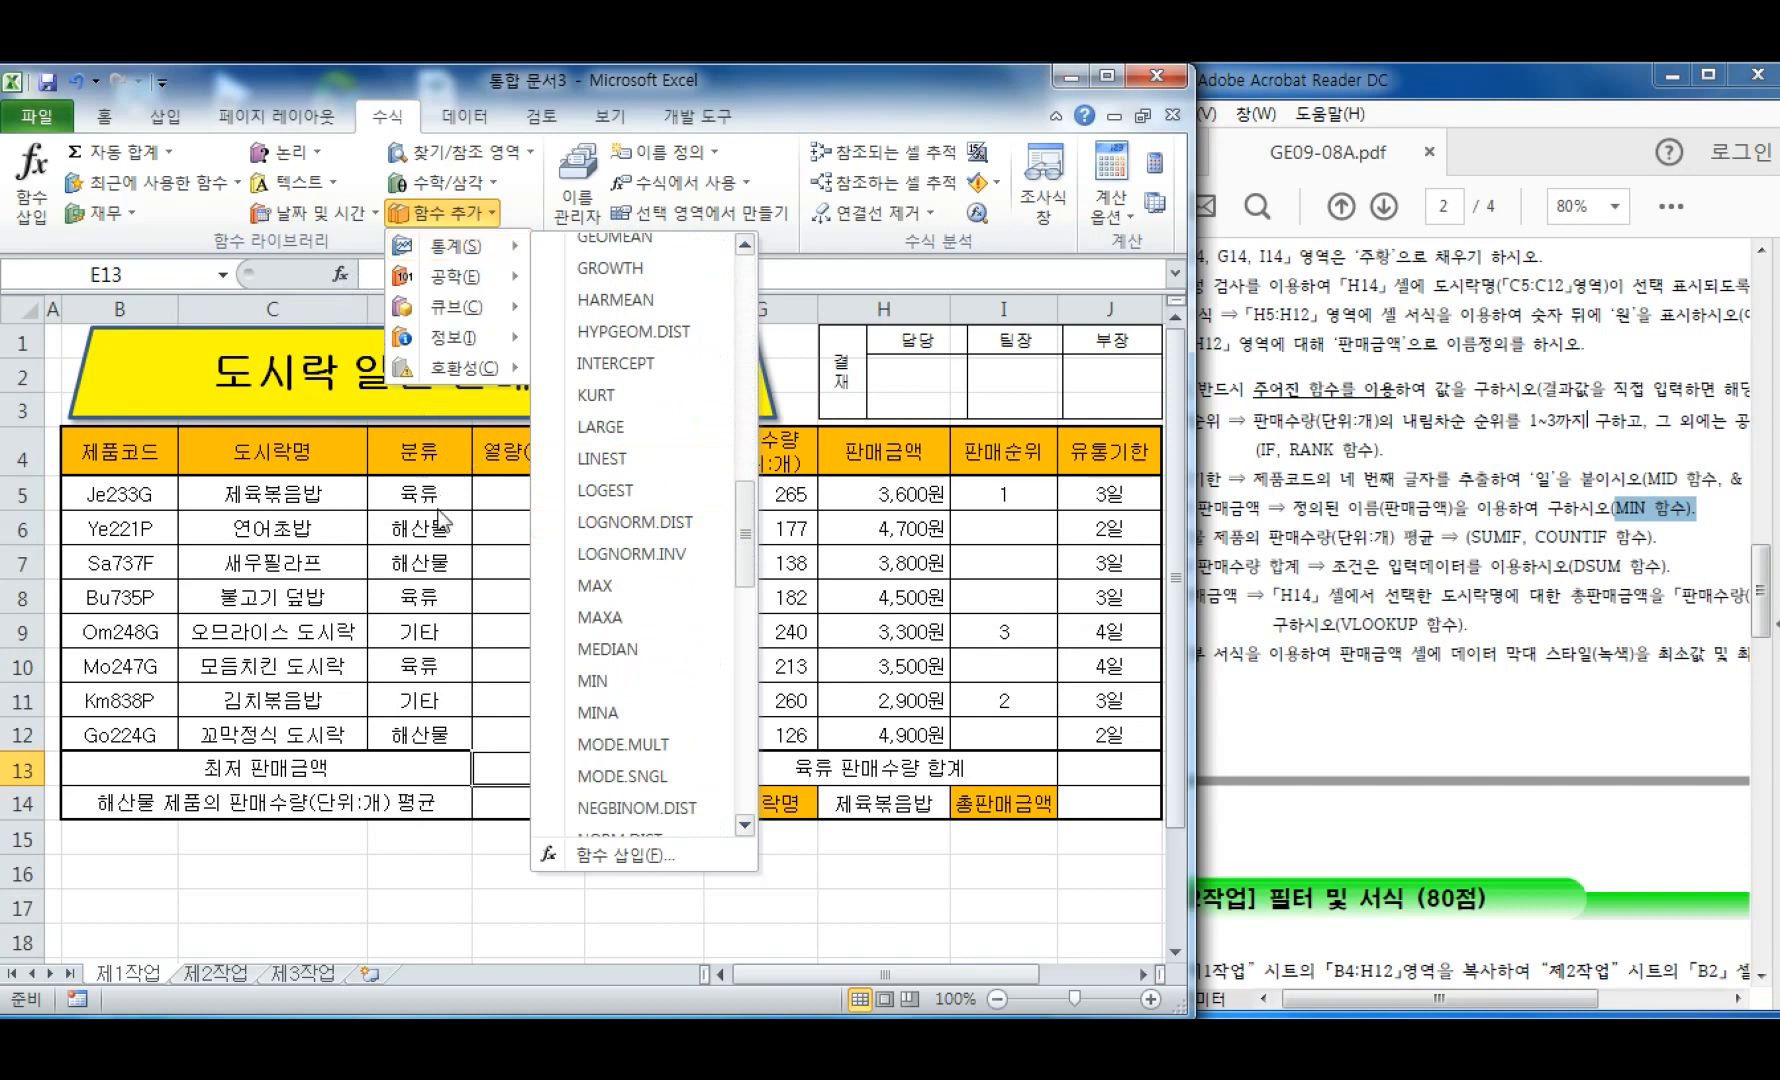
click(592, 681)
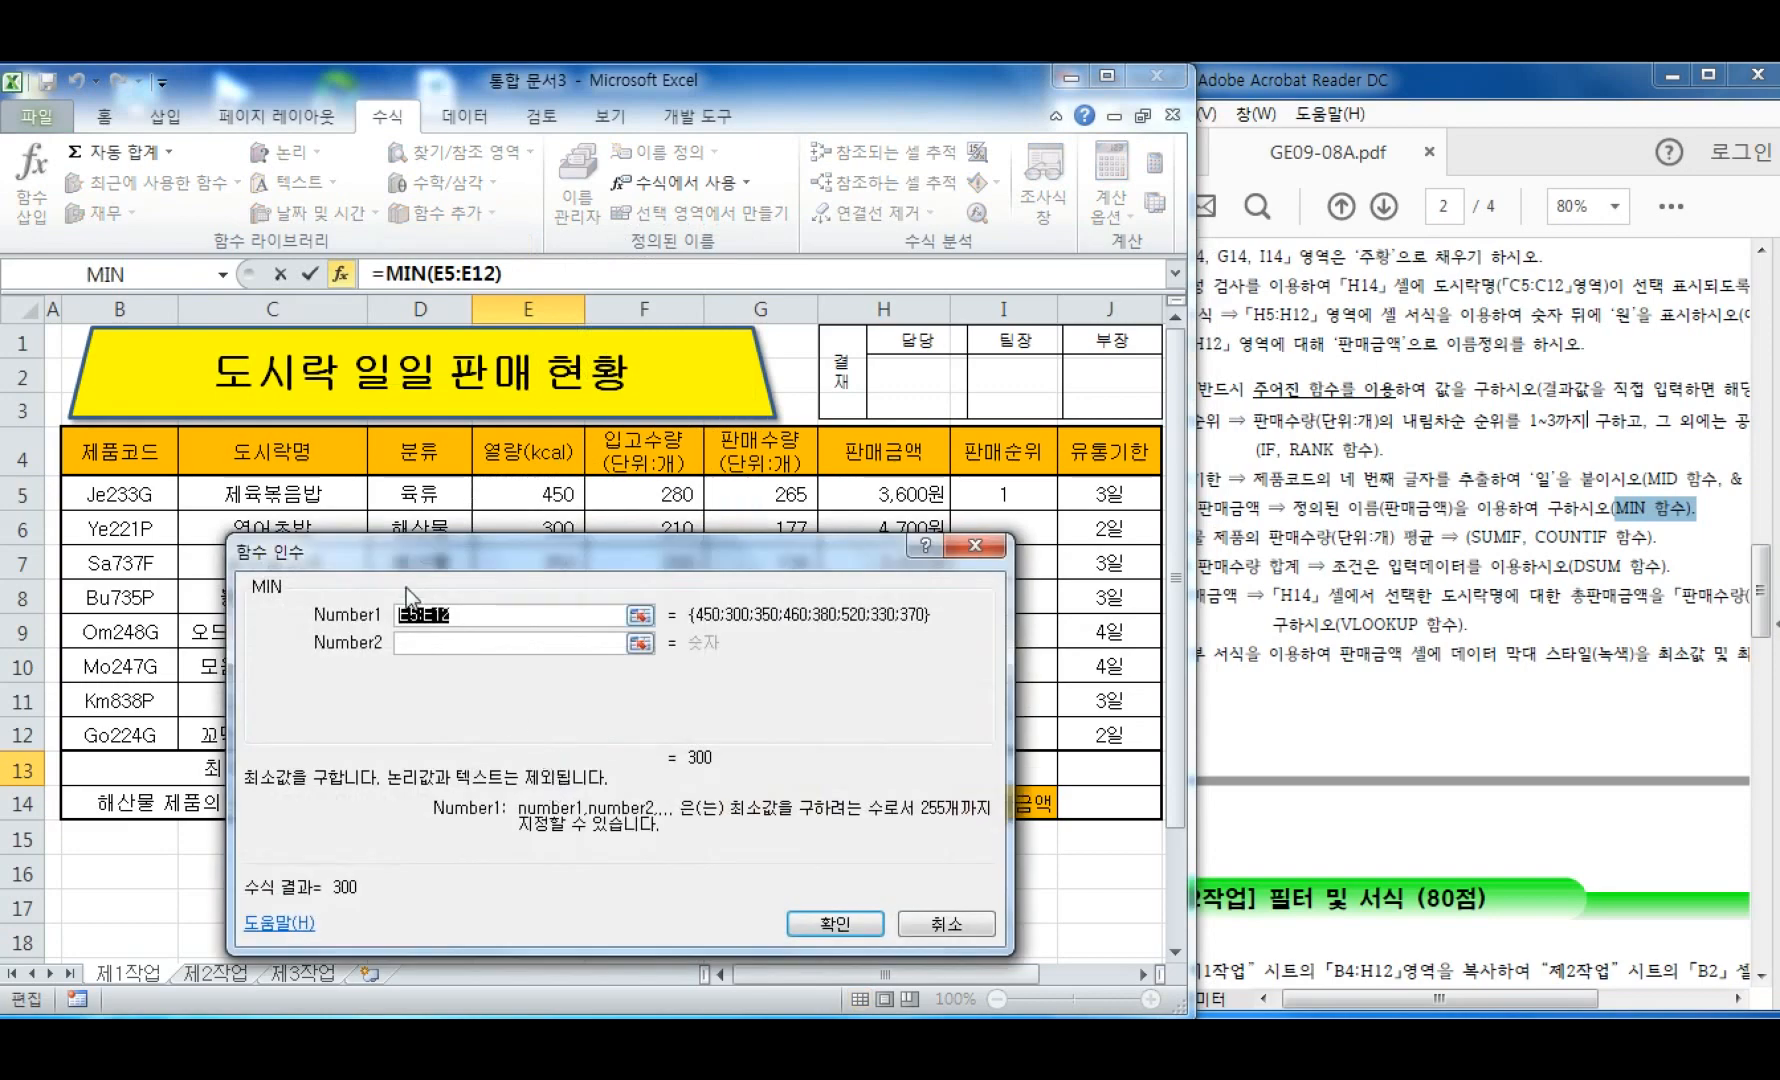
- Set MIN's Number1 argument to the defined name 판매금액 covering H5:H12 and enter the formula in E13
drag(416, 567, 348, 548)
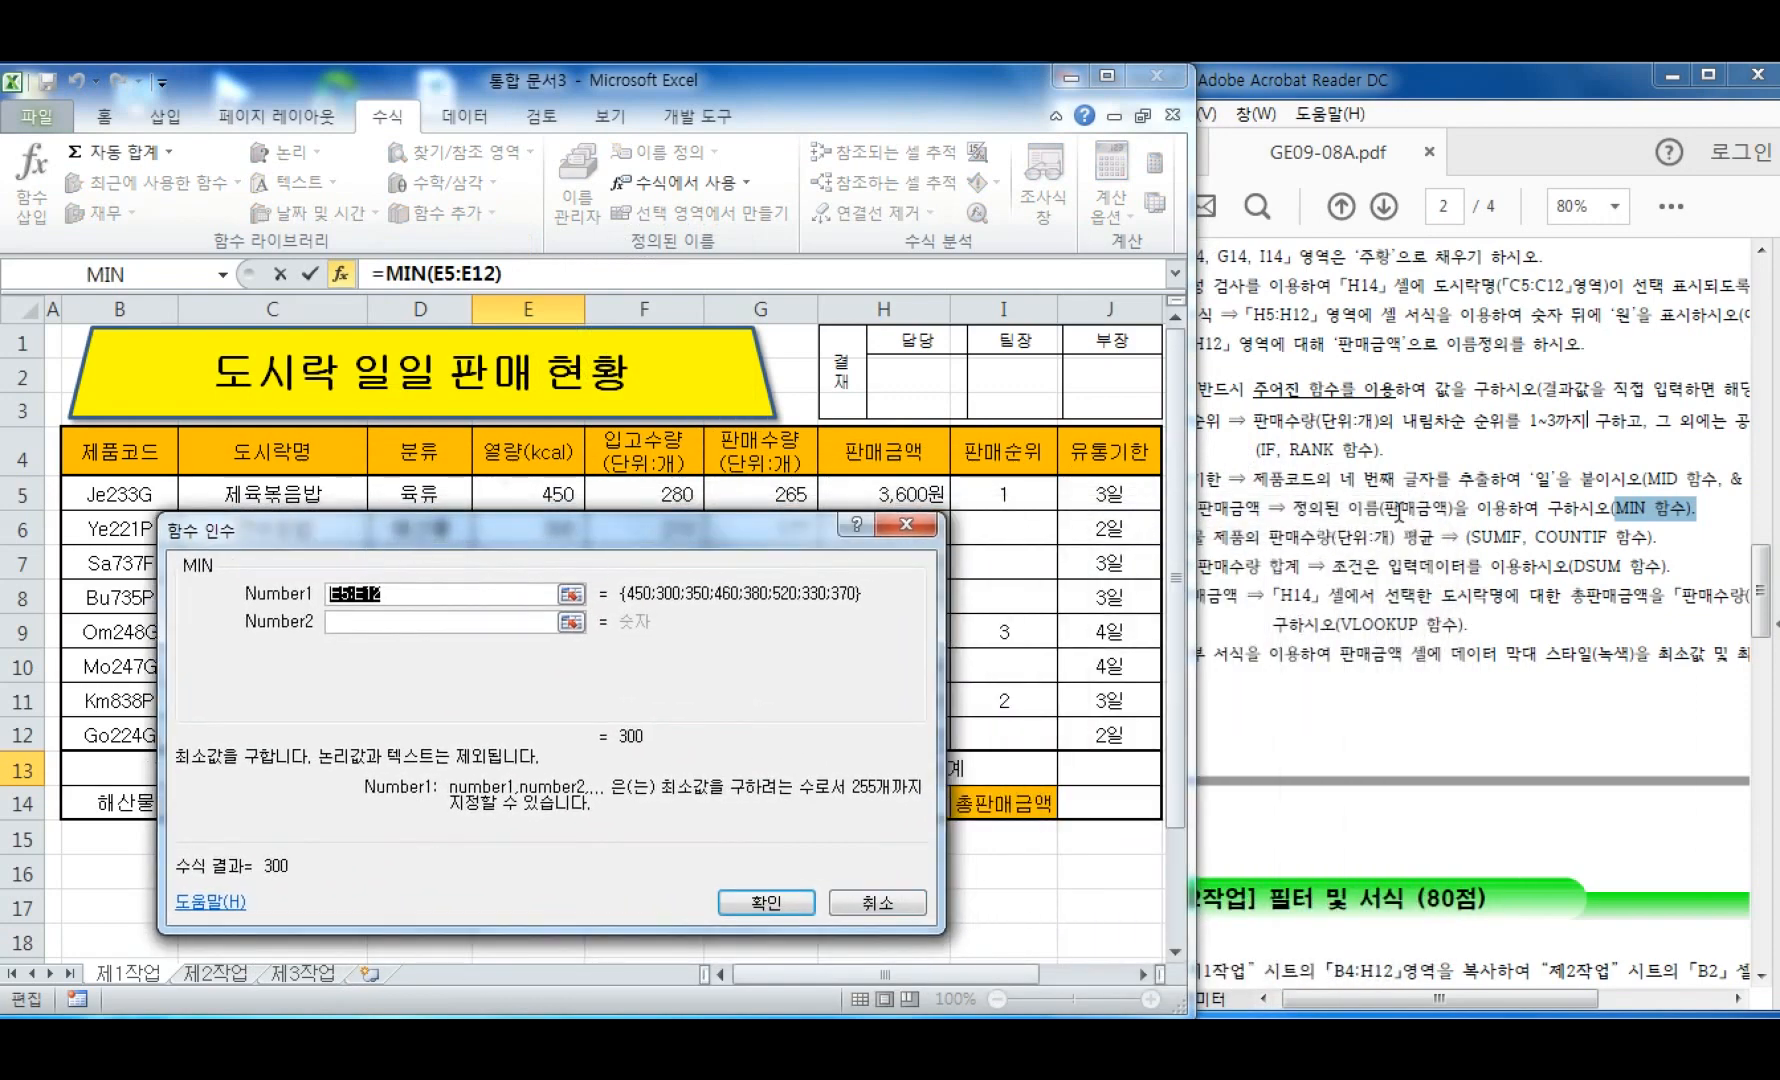
drag(651, 528, 516, 540)
drag(905, 495, 910, 735)
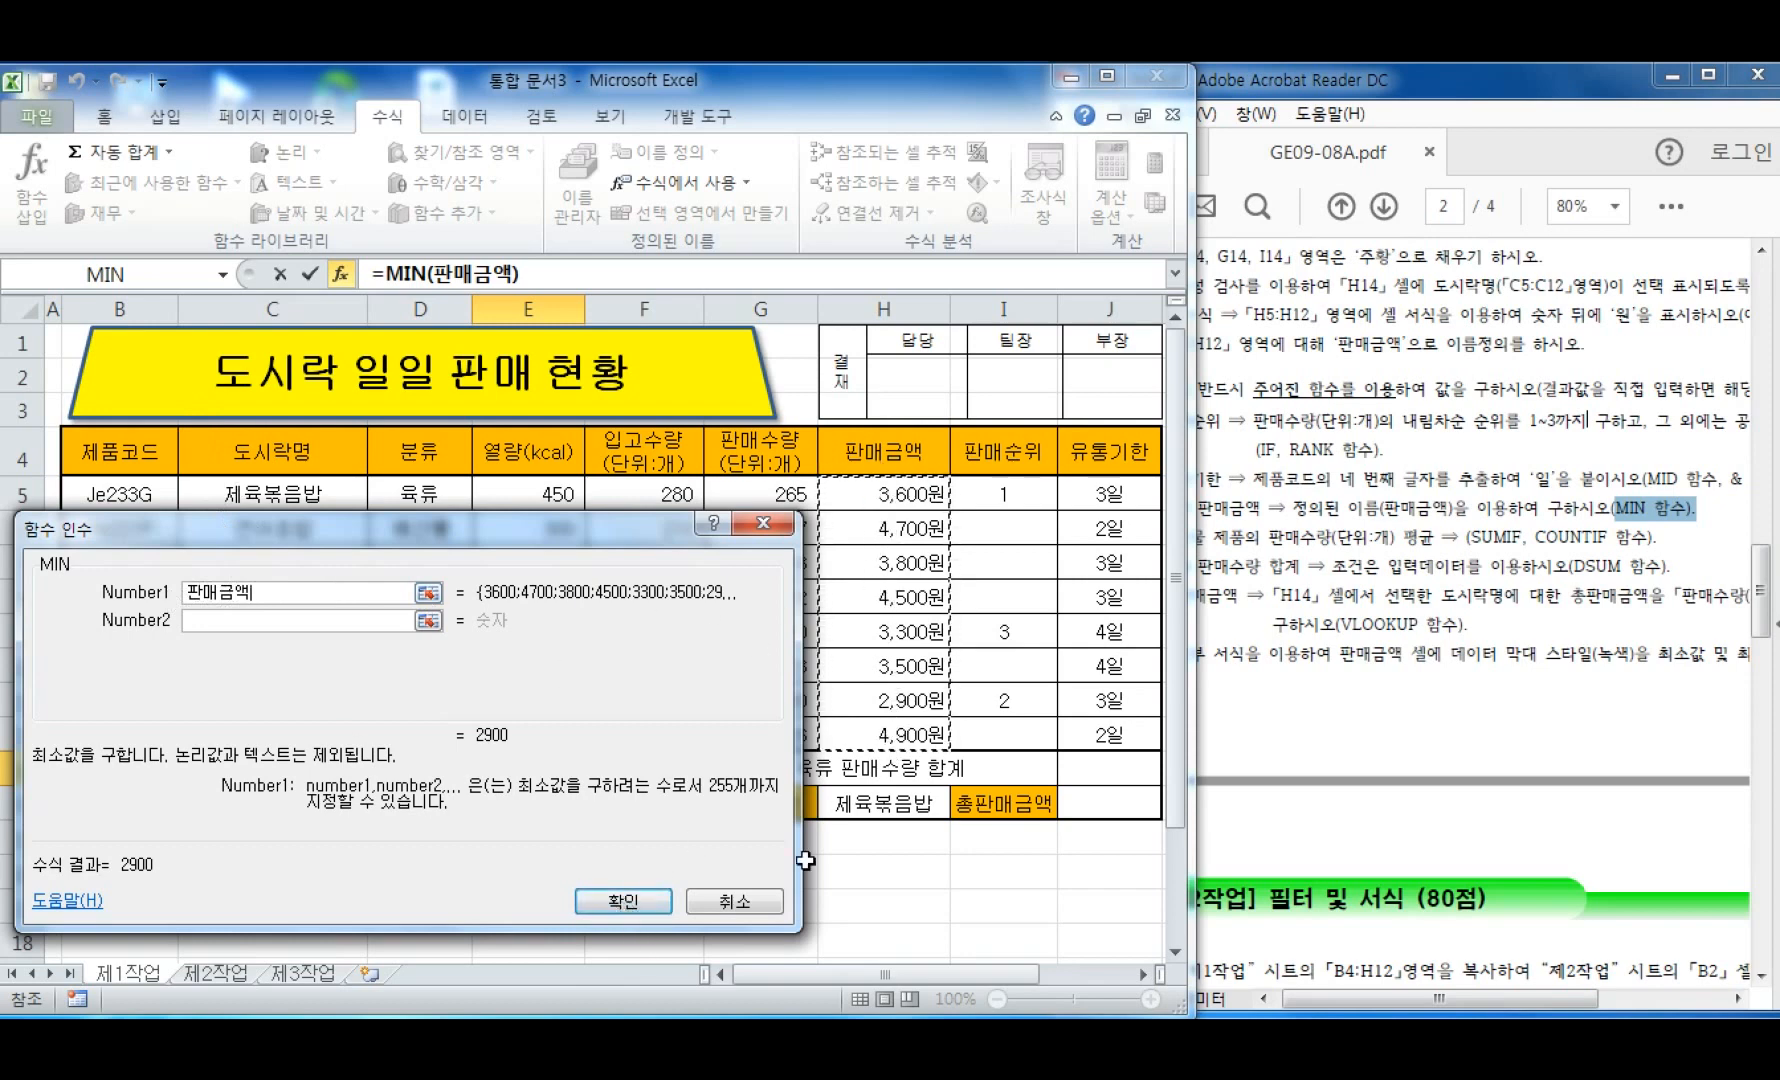
click(623, 901)
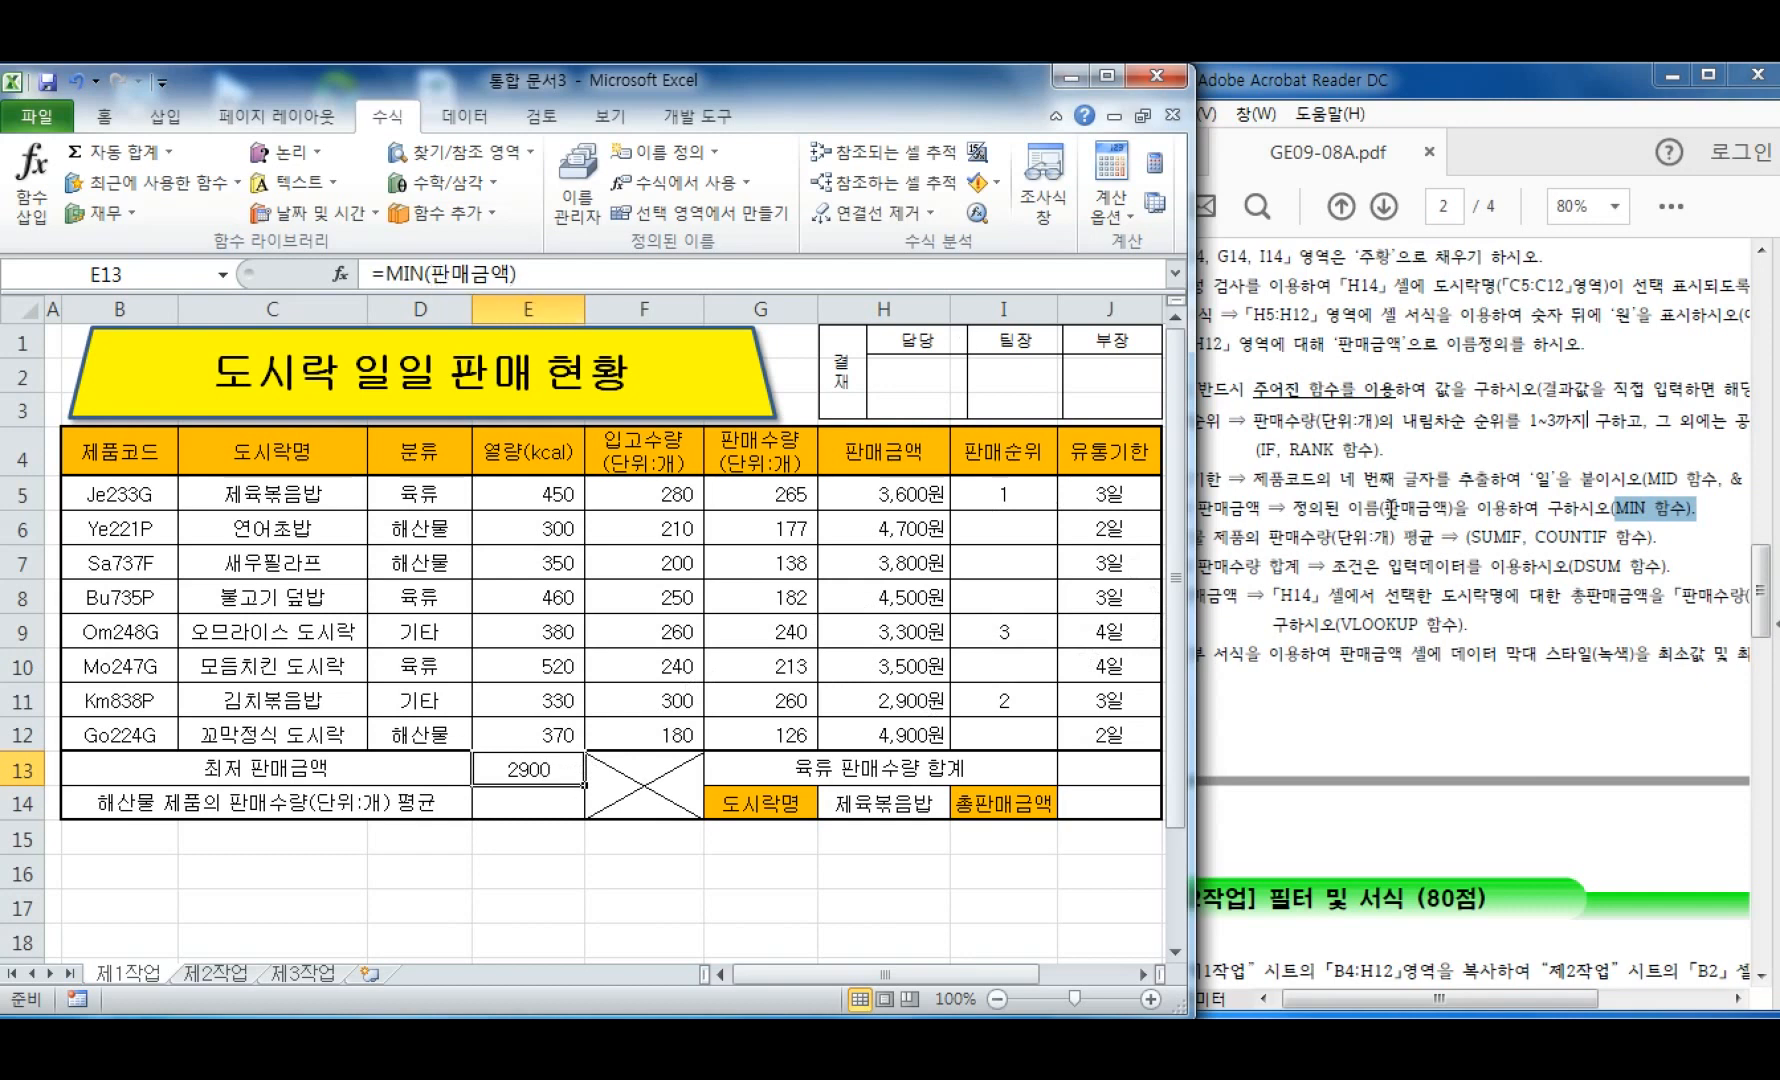
- Read PDF task (4) on the average sales quantity of 해산물 products and the SUMIF and COUNTIF functions it requires
click(1480, 557)
drag(1157, 540, 1418, 540)
click(1418, 540)
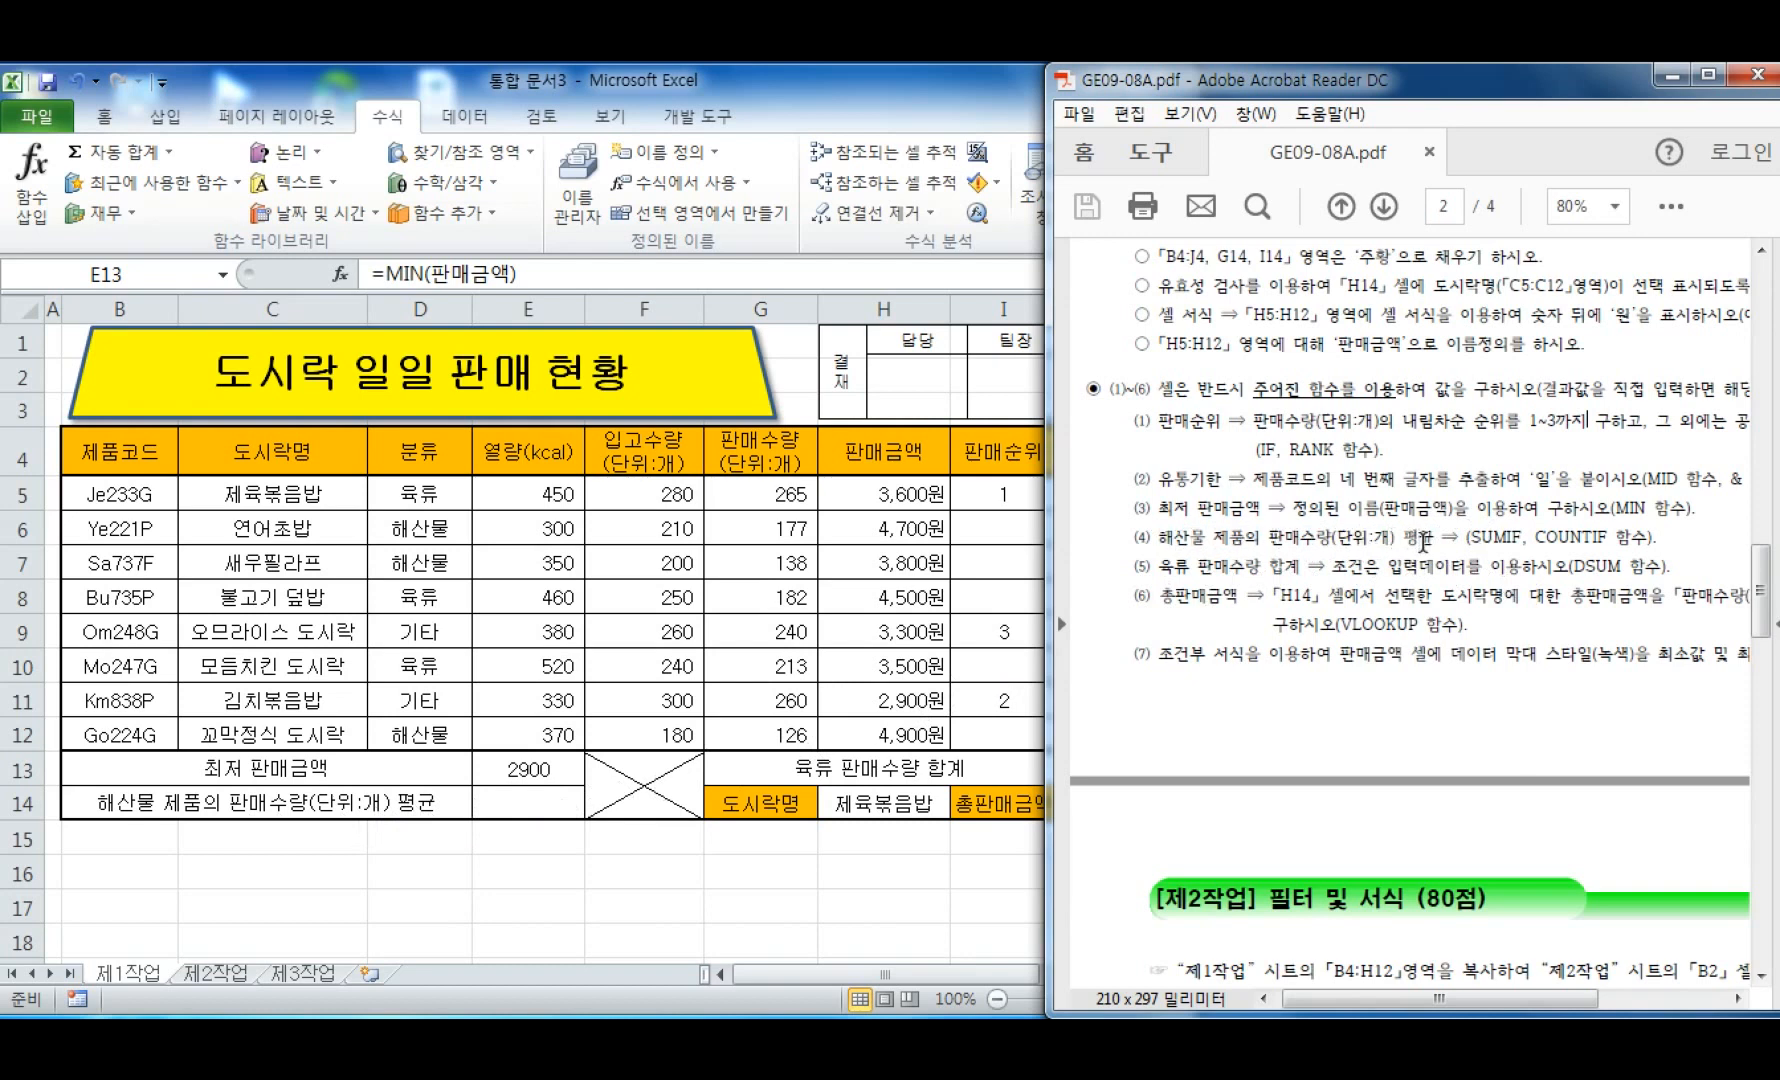
drag(1472, 537, 1627, 540)
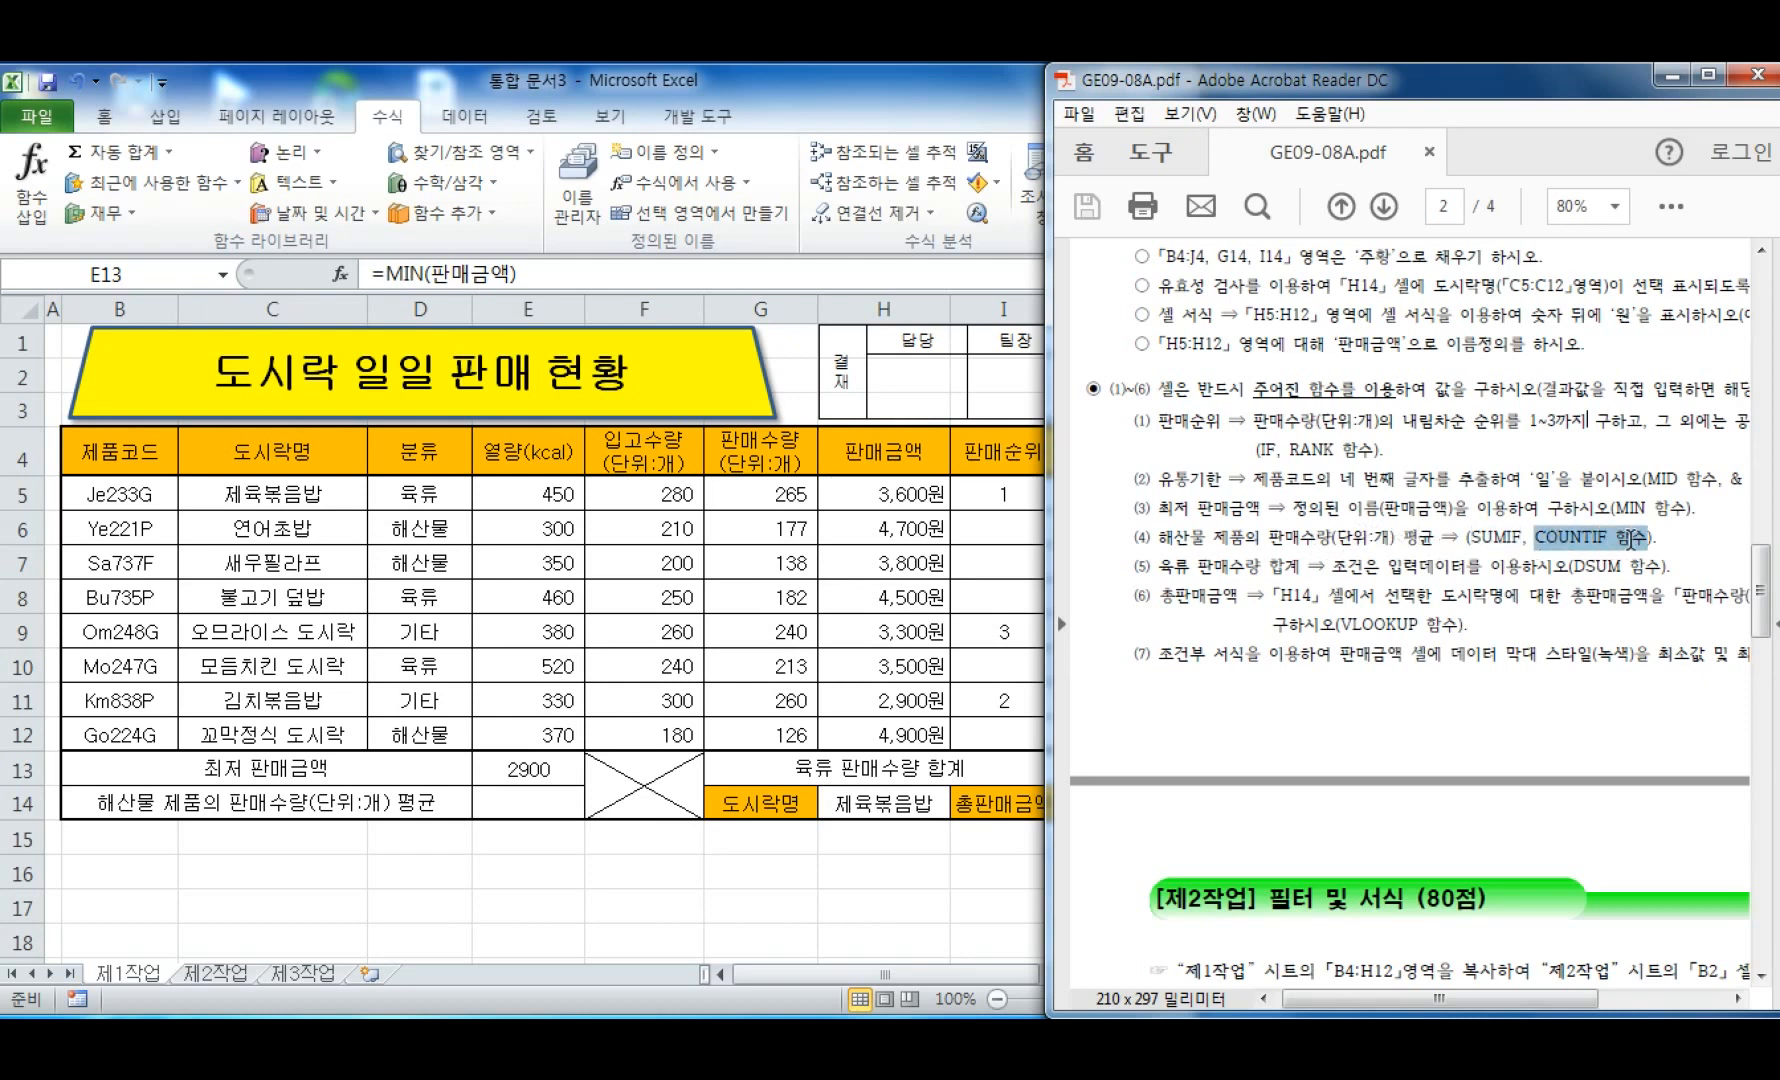
click(1631, 540)
drag(1480, 537, 1513, 546)
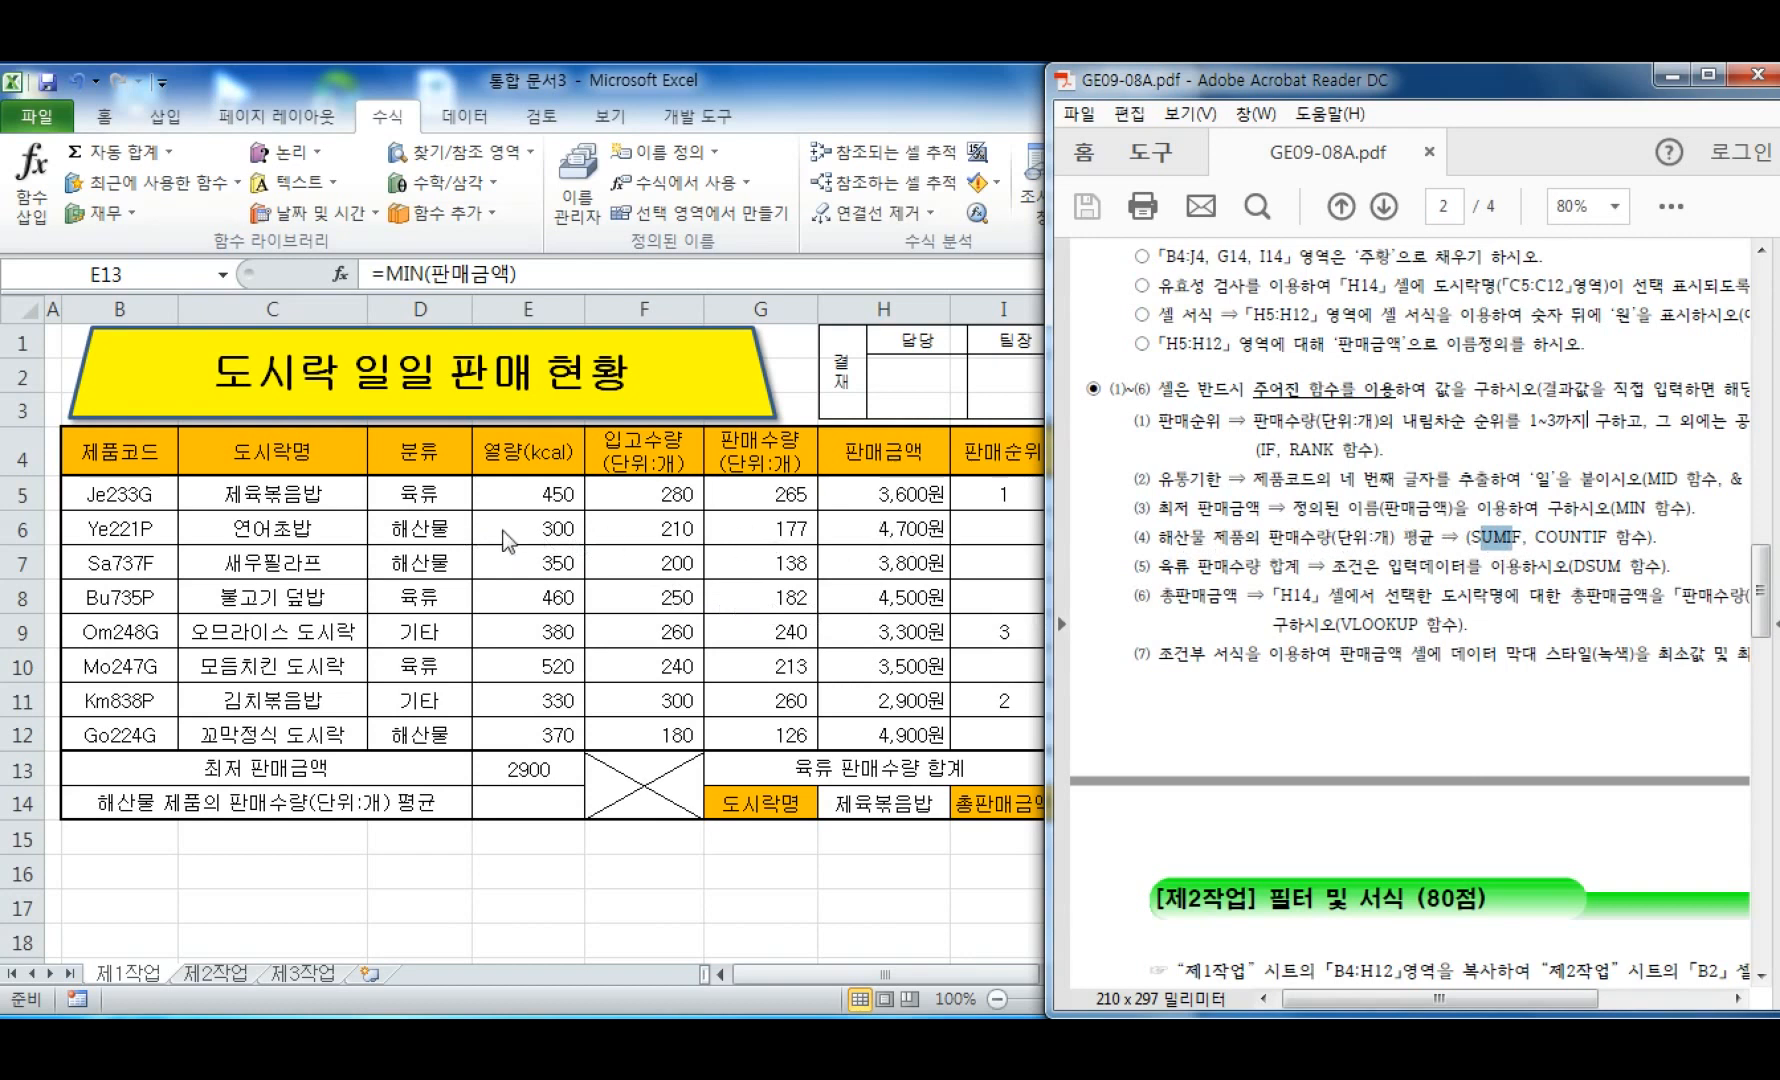
- Check the 해산물 rows' sales quantities in column G against task (4)'s average calculation with SUMIF and COUNTIF
click(693, 538)
click(779, 526)
click(781, 577)
click(794, 732)
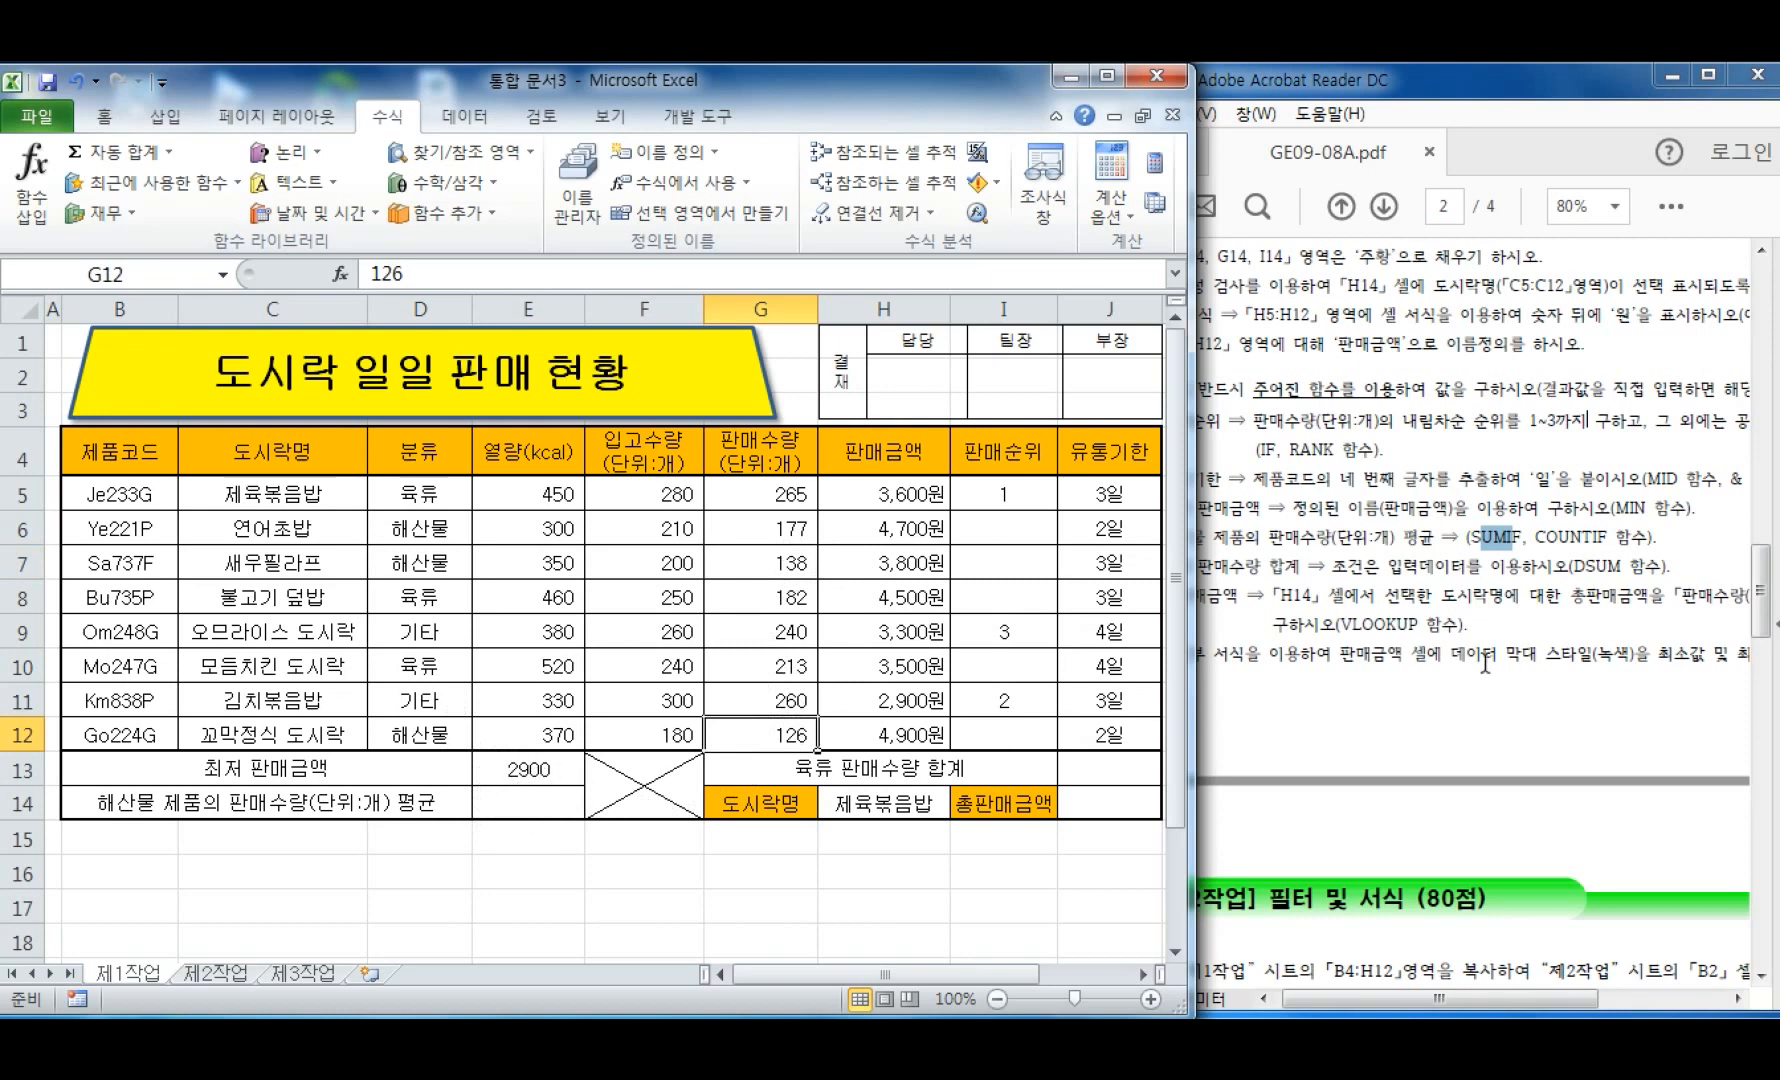
click(1519, 561)
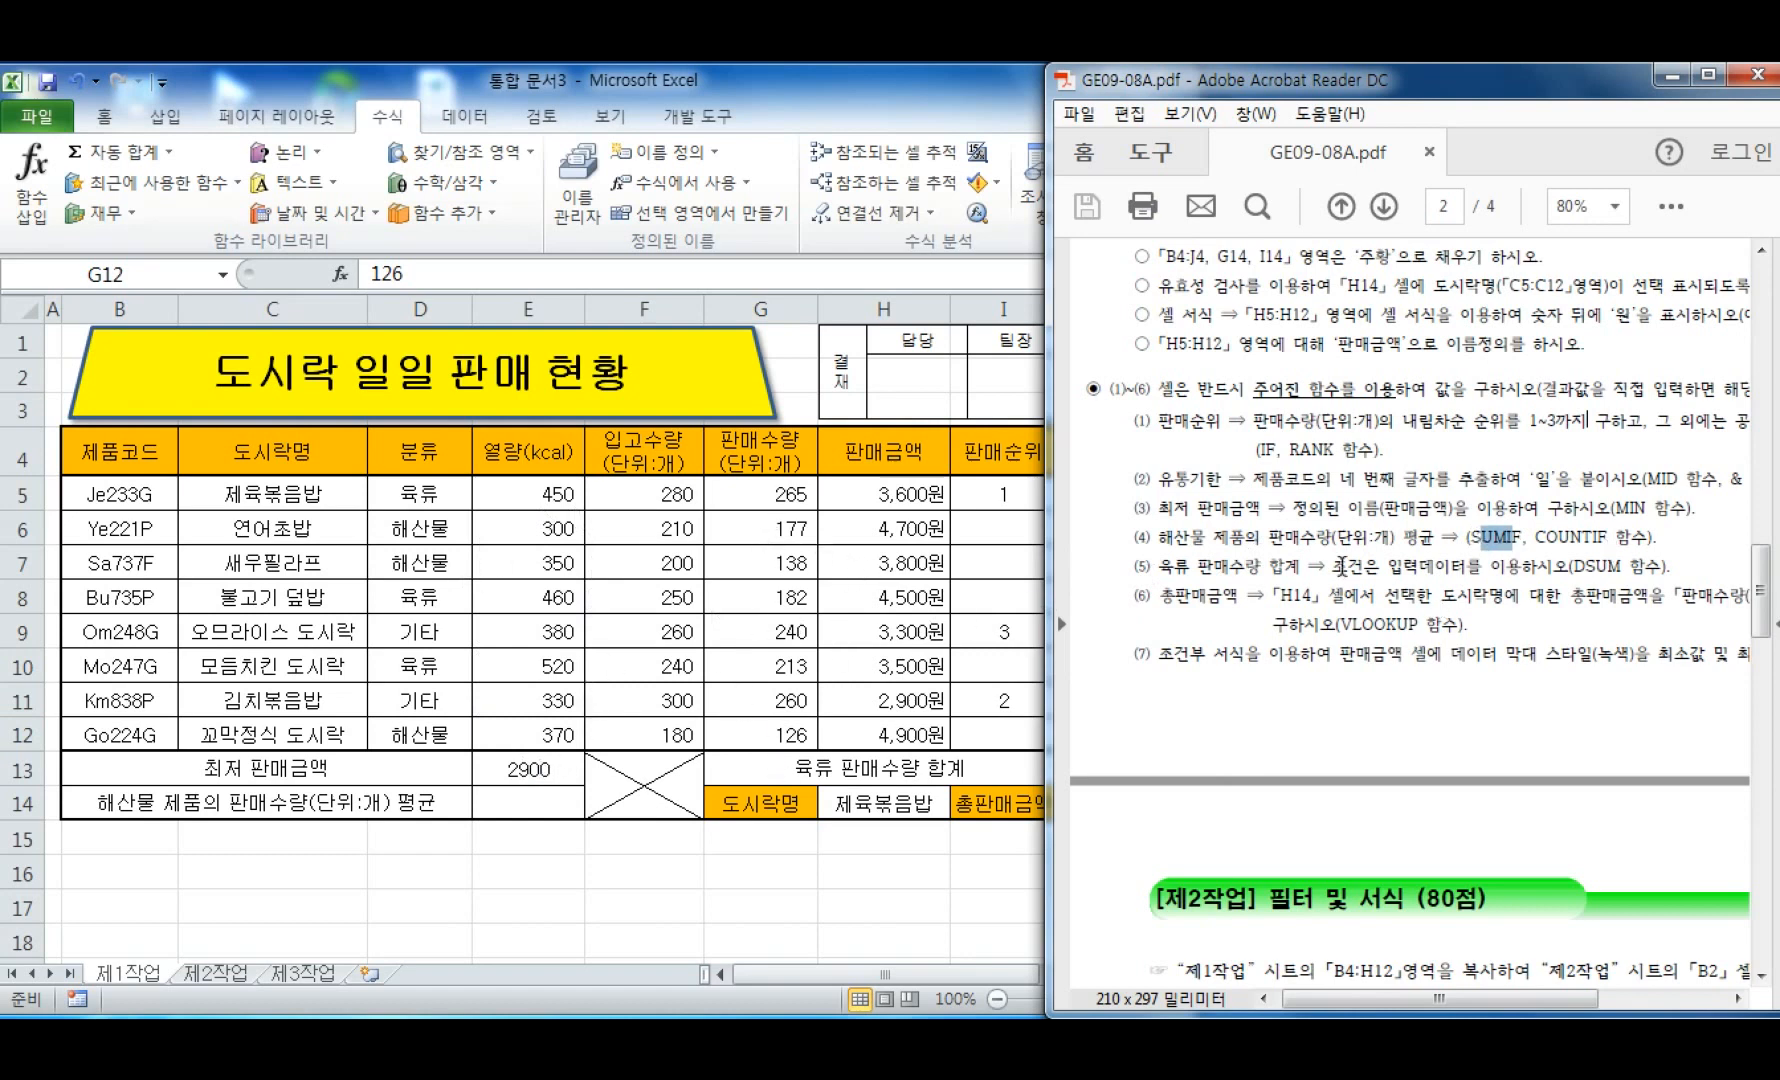
drag(1537, 537, 1632, 537)
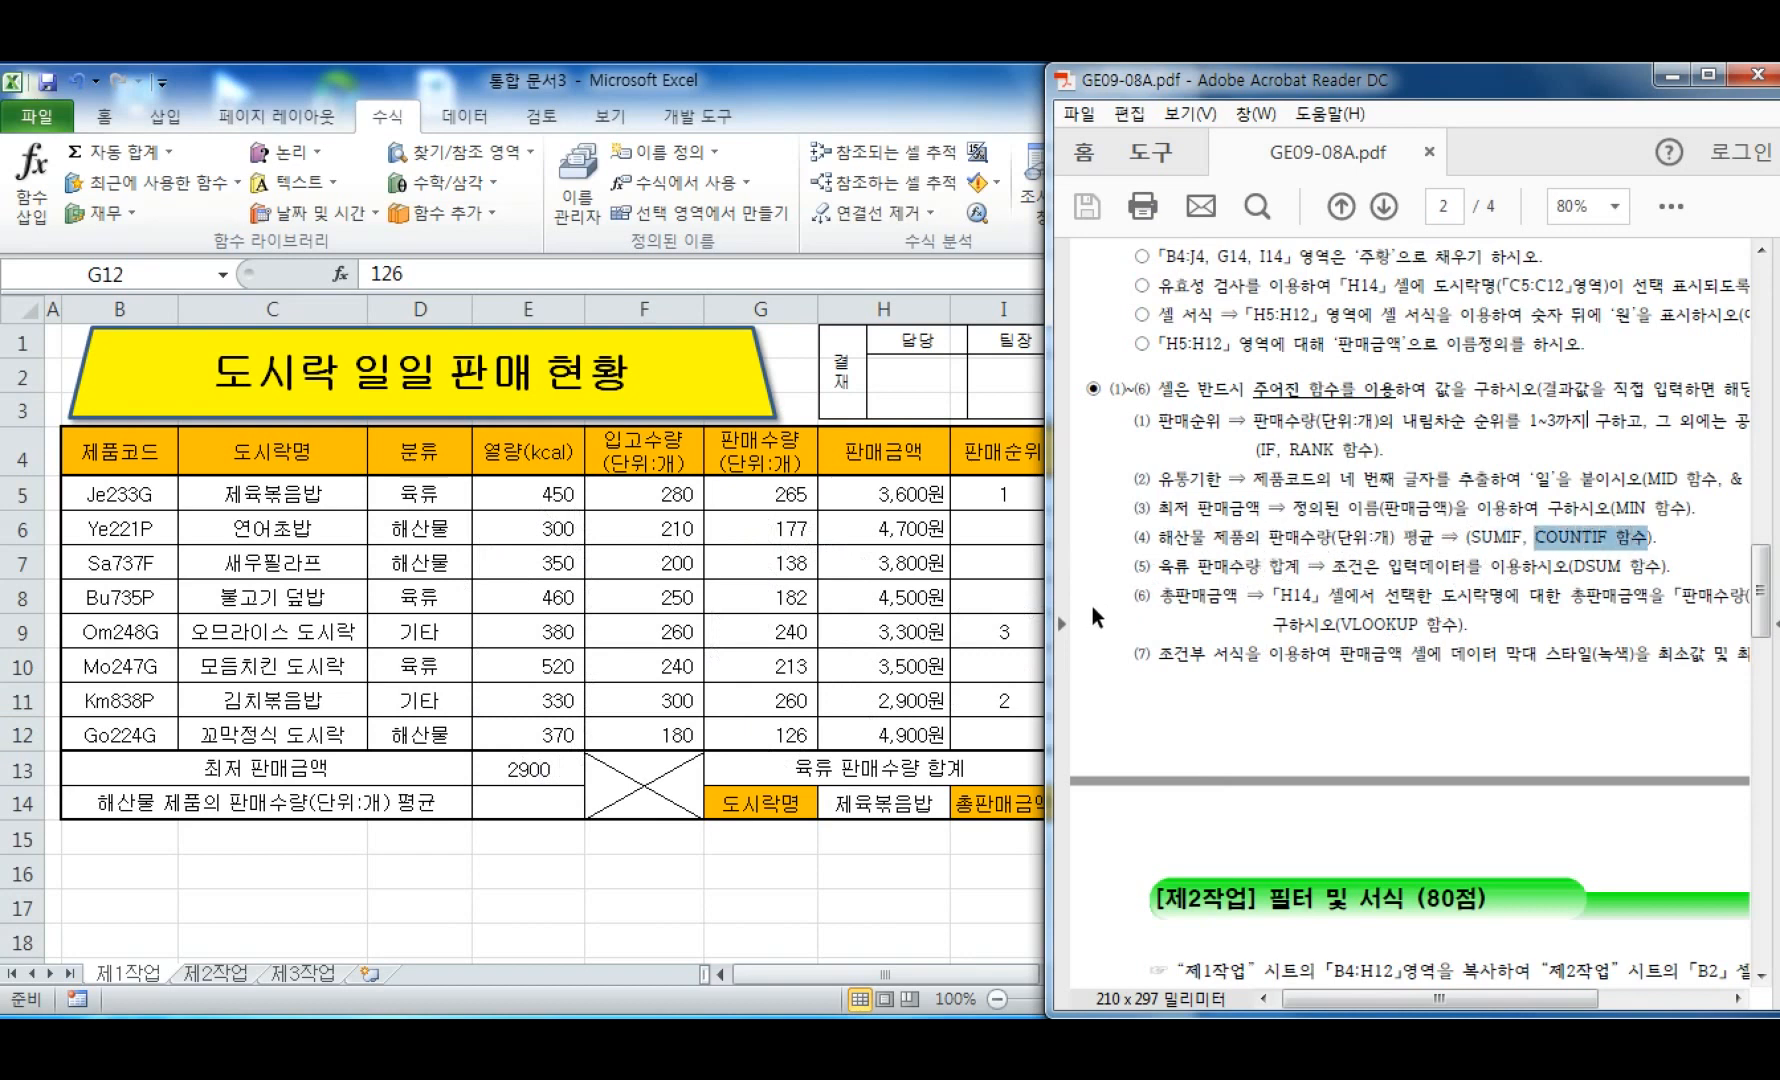
drag(1174, 537, 1418, 537)
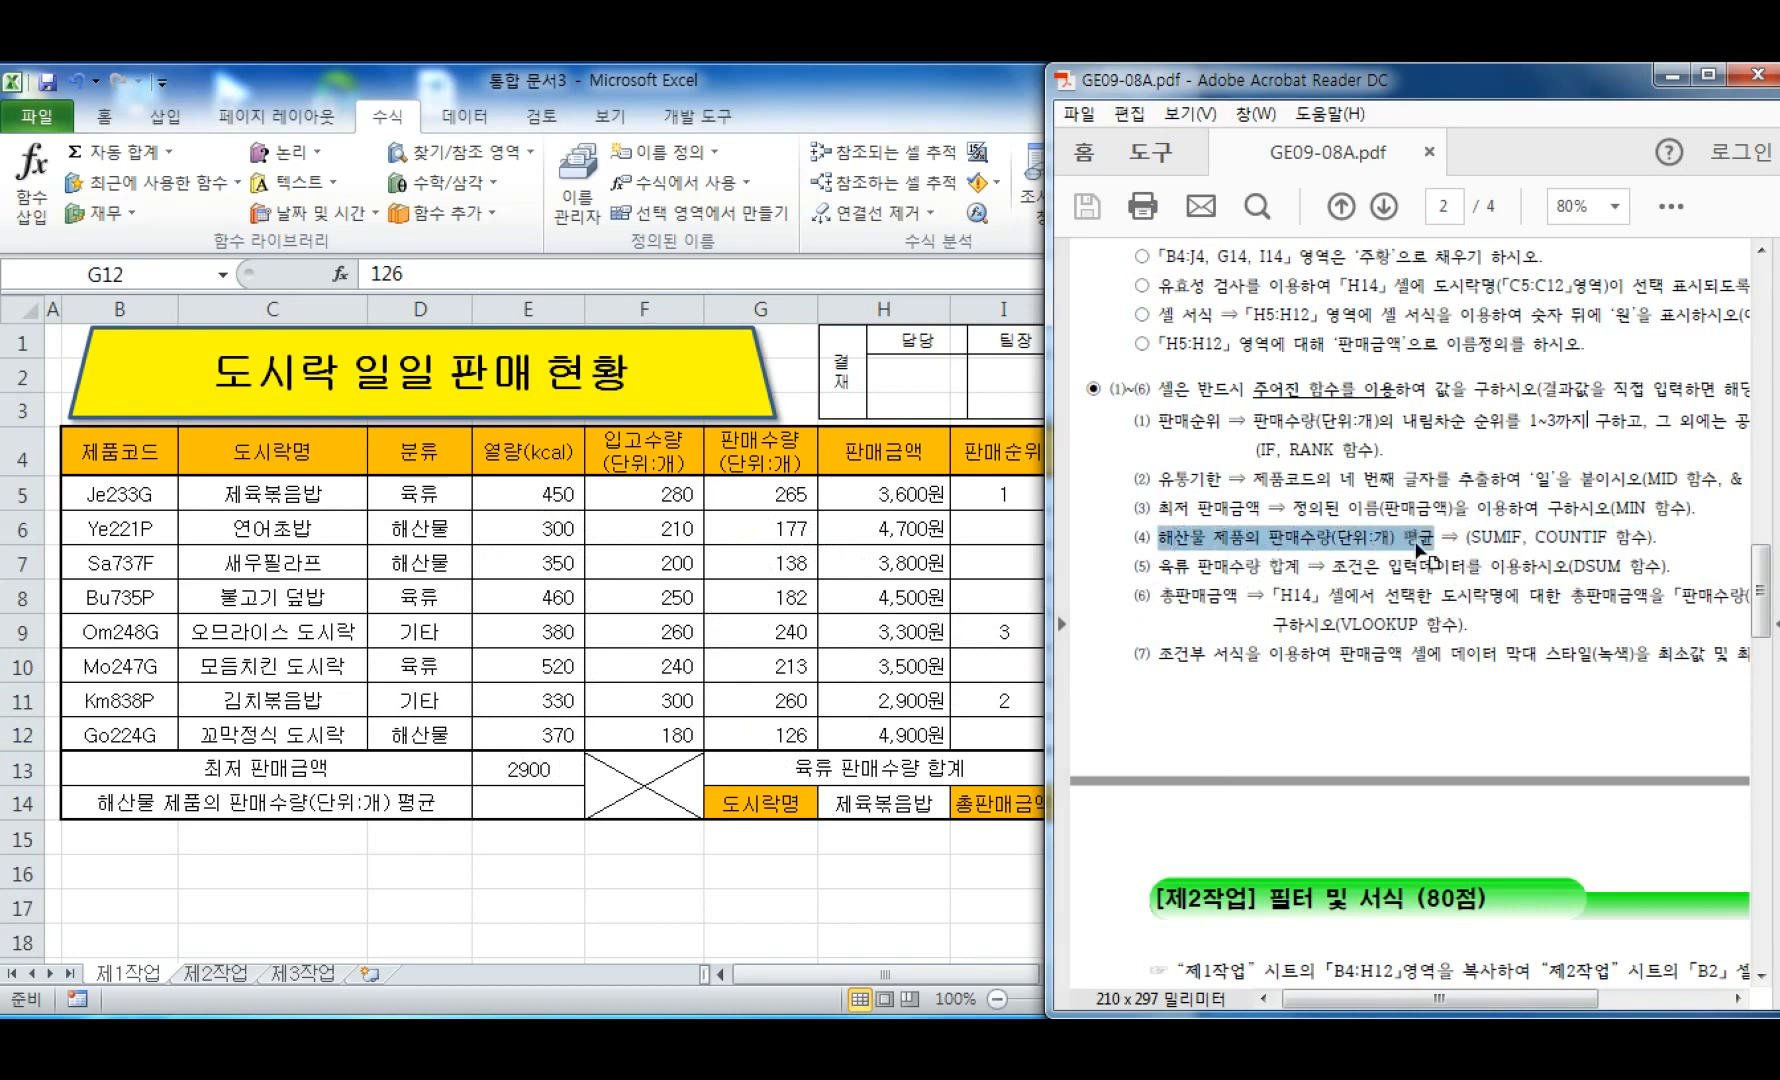
click(1418, 537)
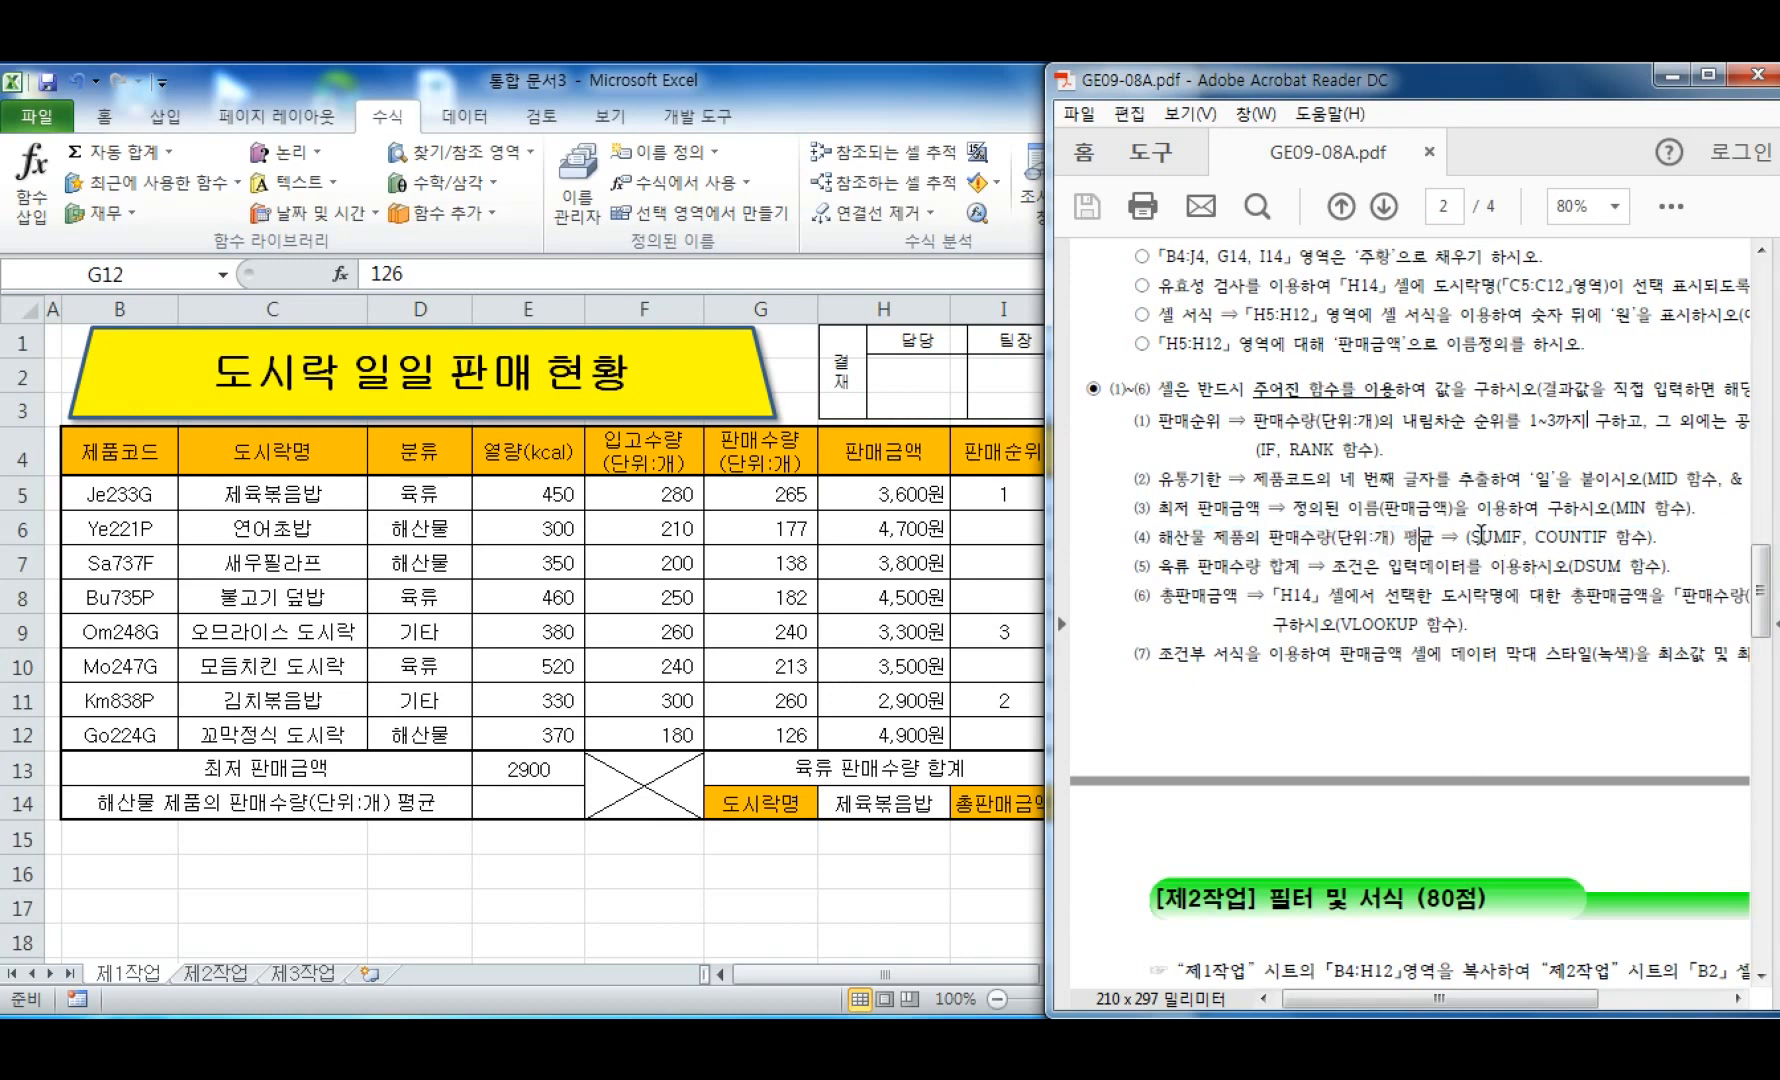
drag(1464, 539, 1610, 537)
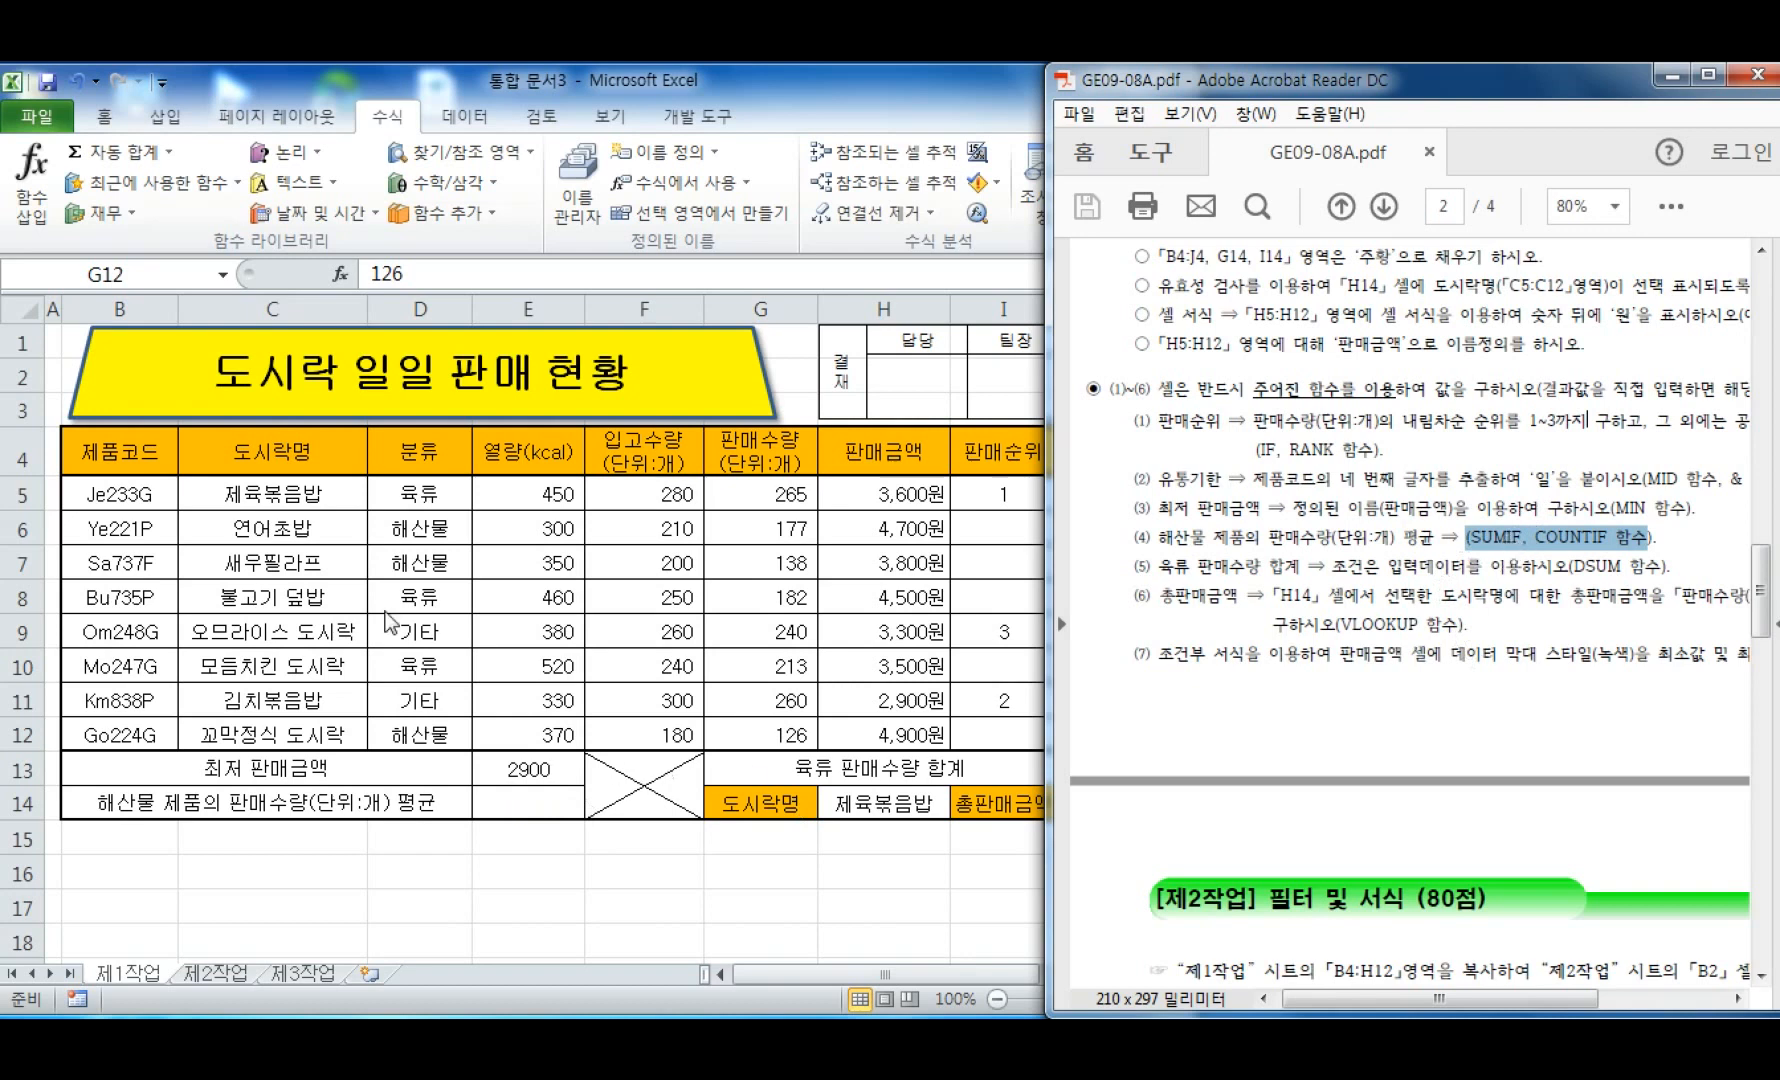
- Insert the math function SUMIF in cell E14 for the 해산물 products' sales quantity
click(516, 802)
click(507, 797)
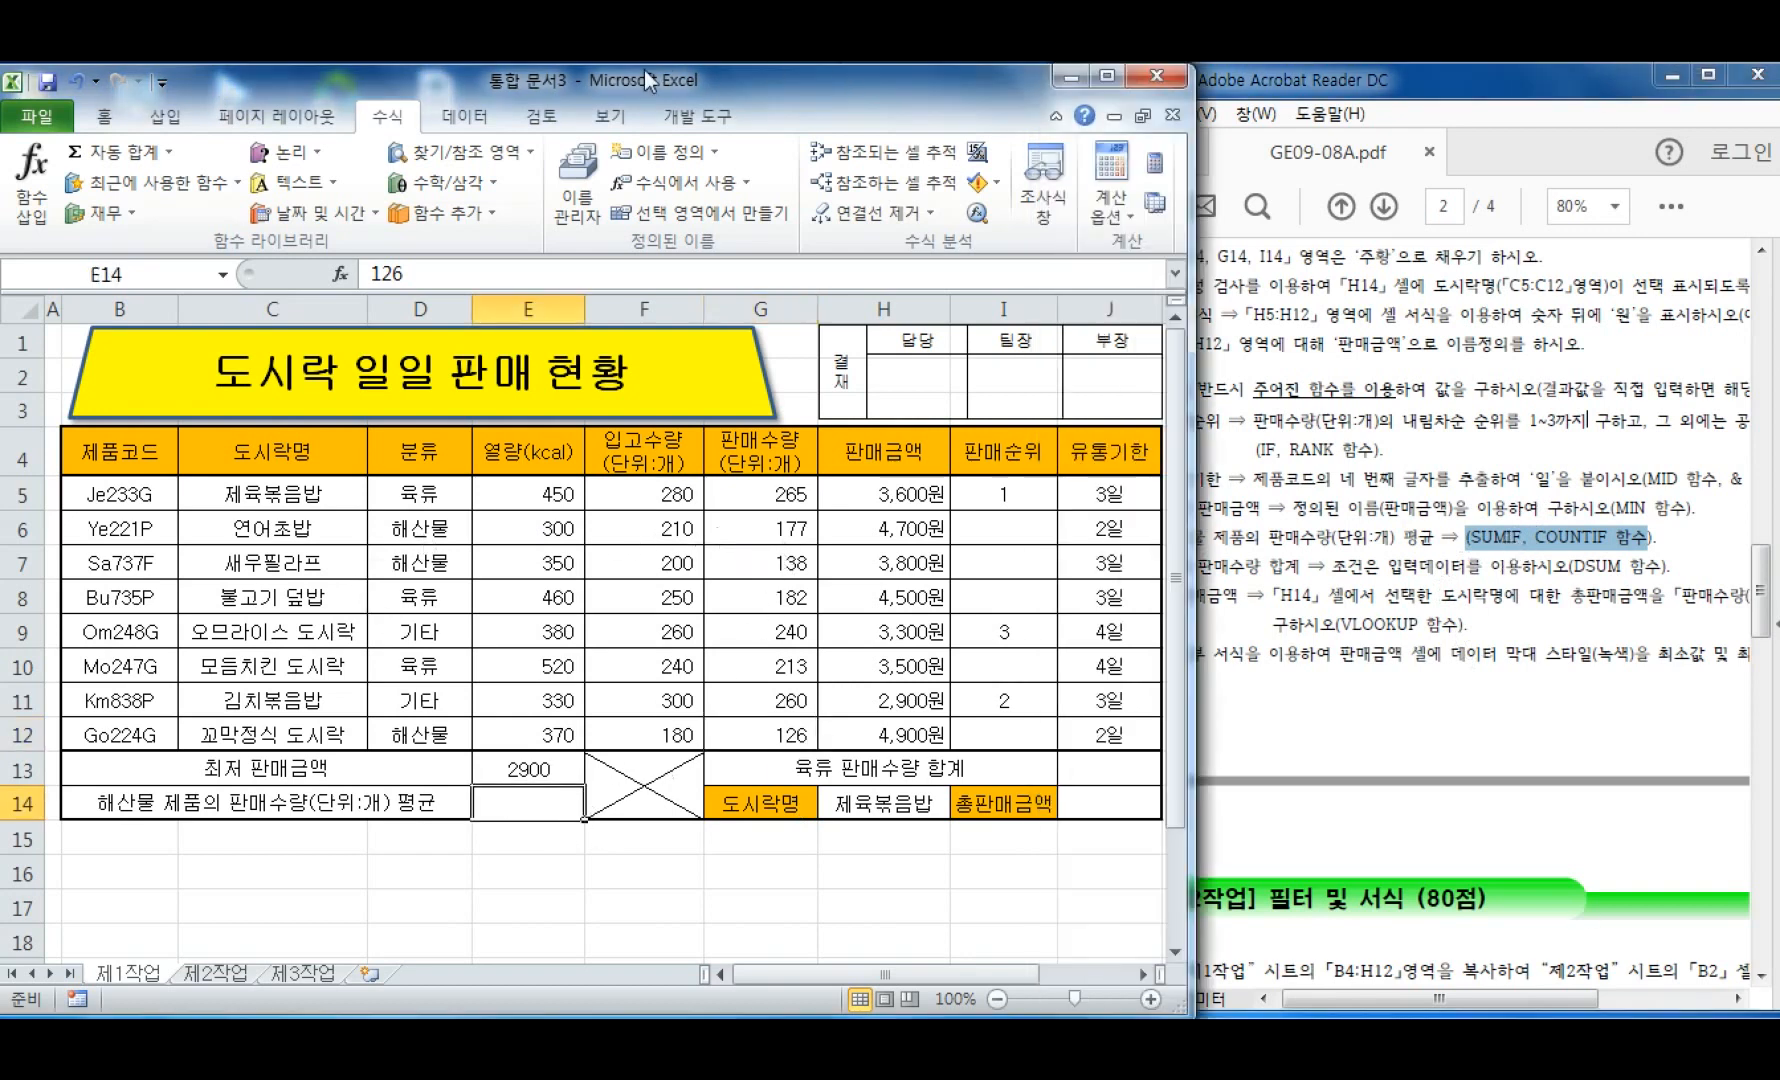
click(525, 814)
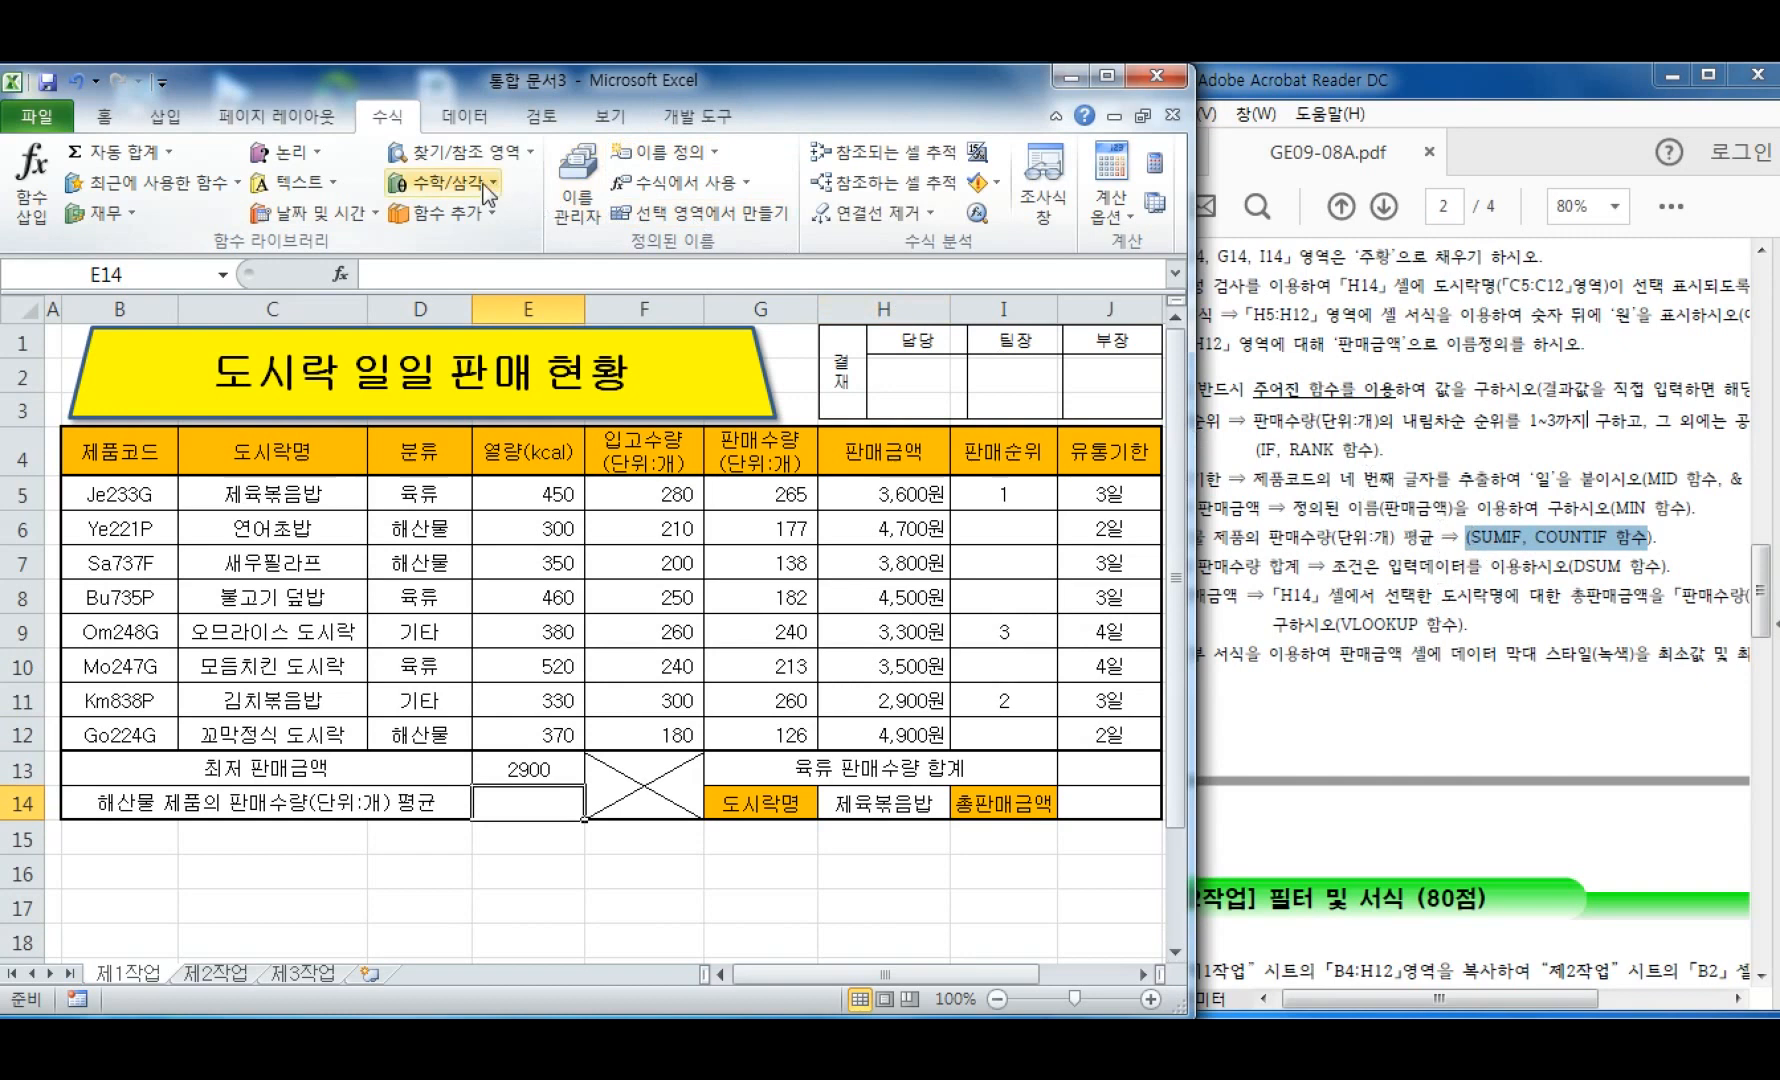
click(445, 182)
drag(572, 367, 567, 687)
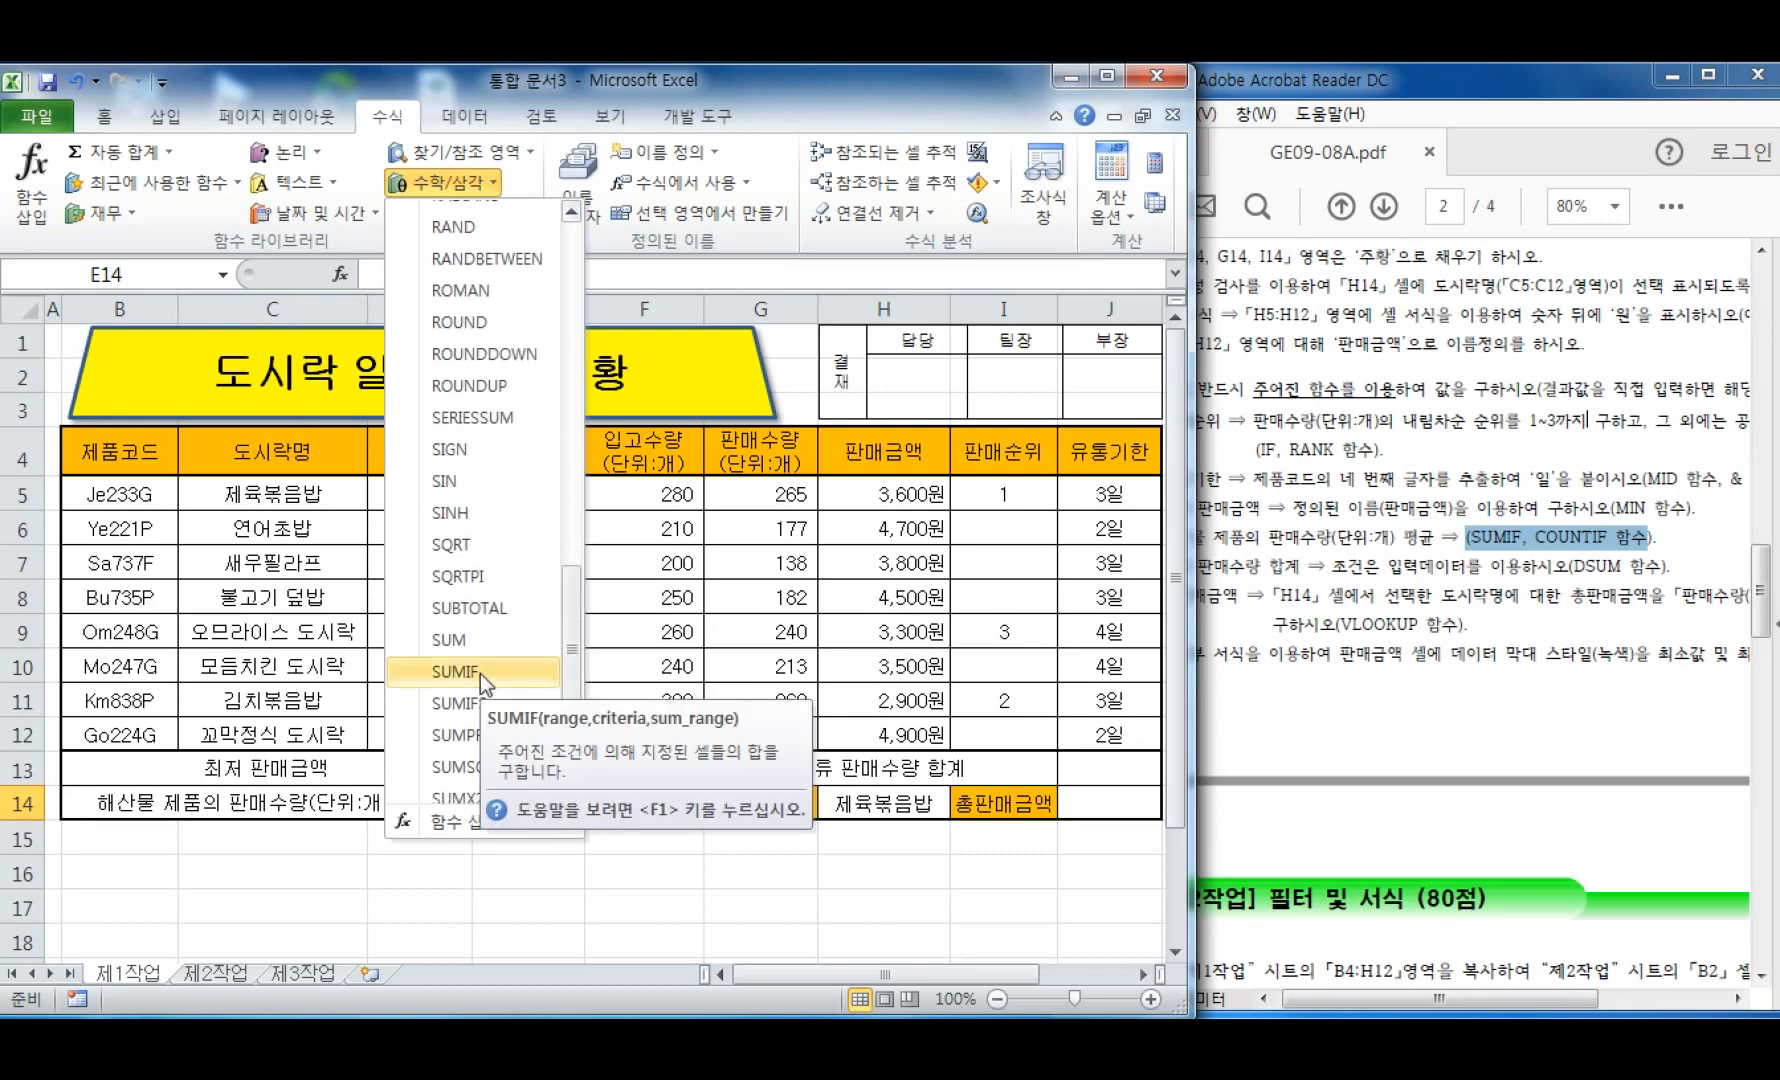
click(480, 673)
- Set SUMIF's Range to D5:D12, Criteria to 해산물 and Sum_range to G5:G12, and enter the formula in E14
drag(480, 562, 992, 562)
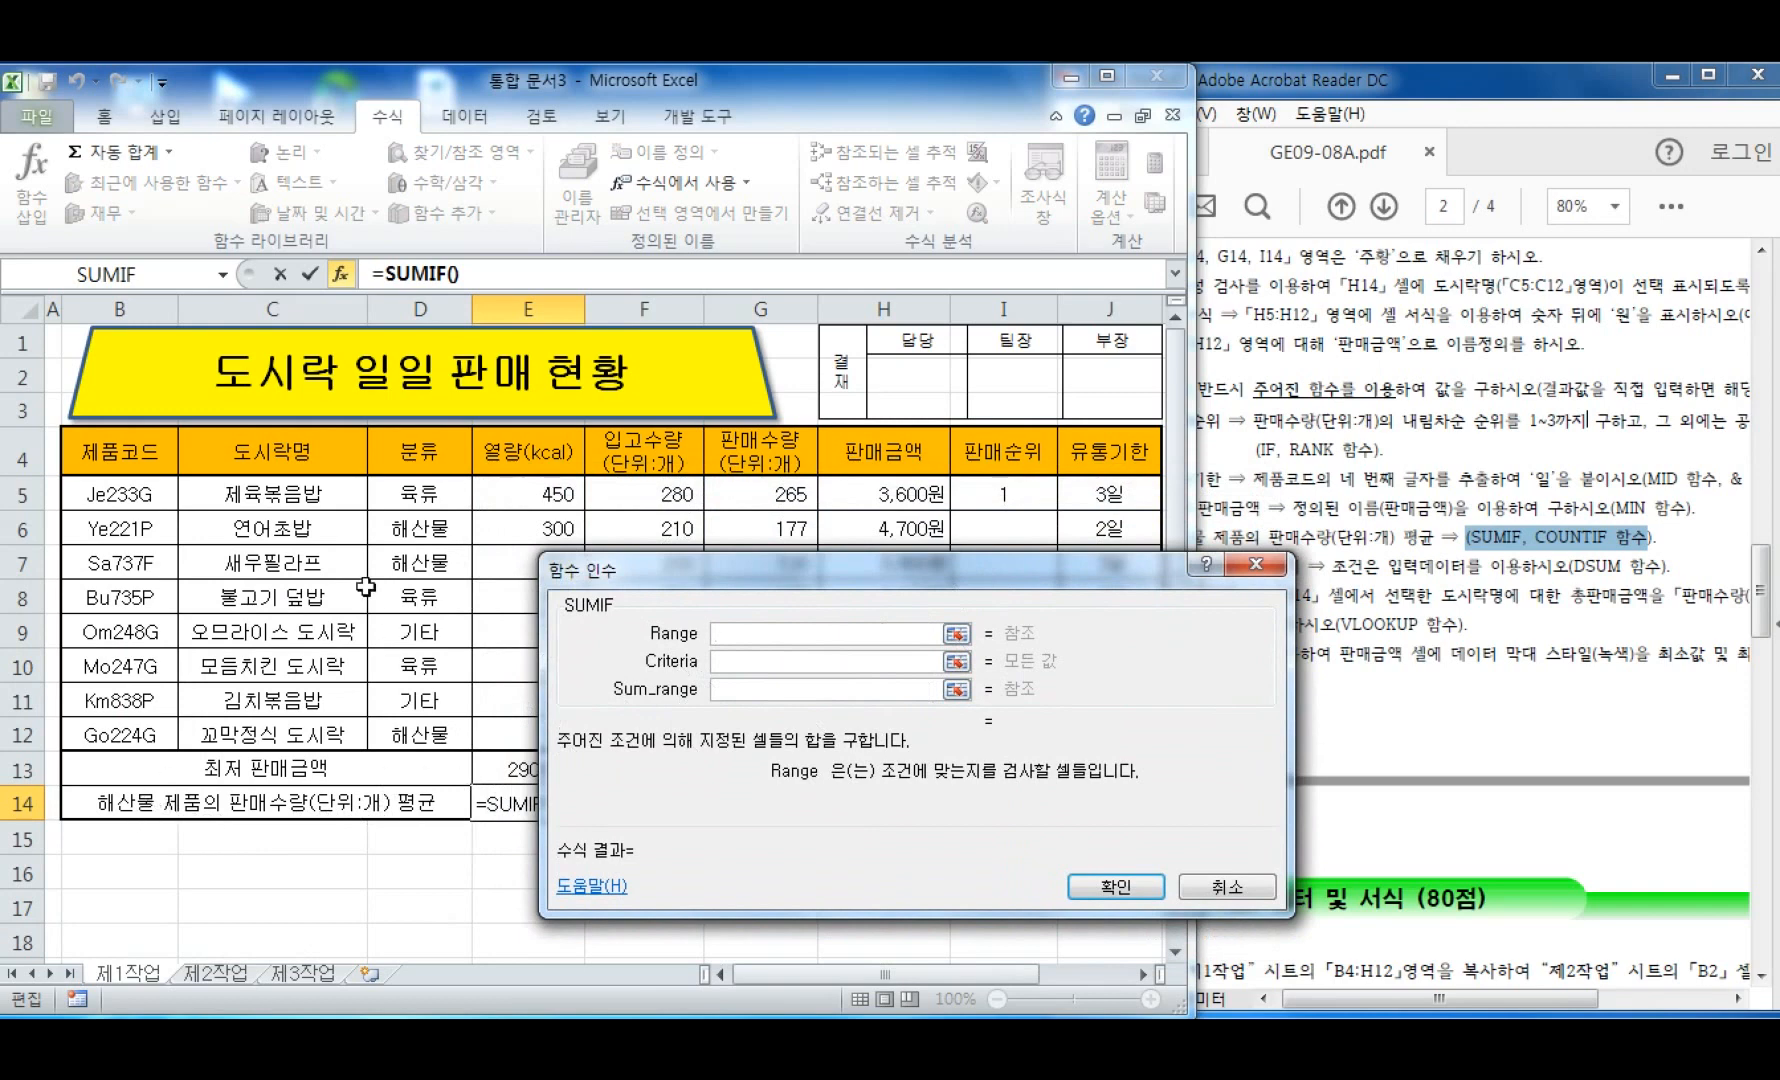
drag(435, 492, 440, 732)
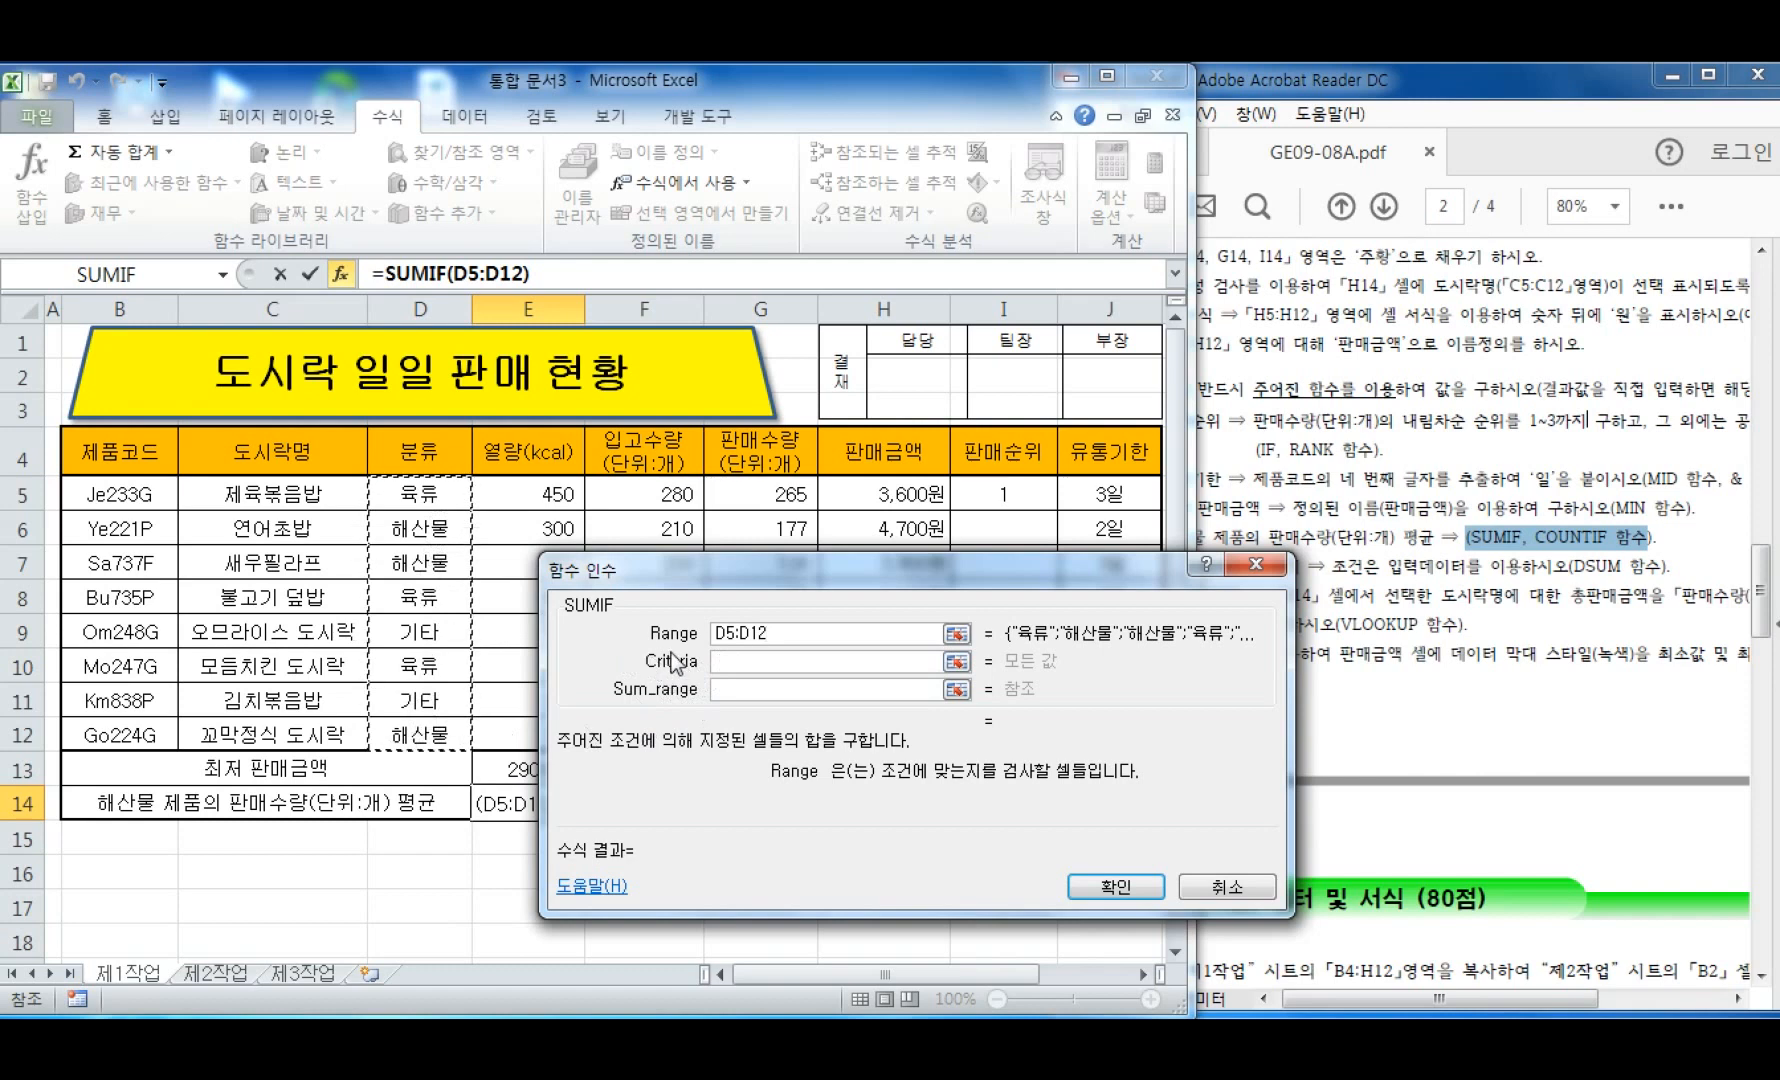
key(Tab)
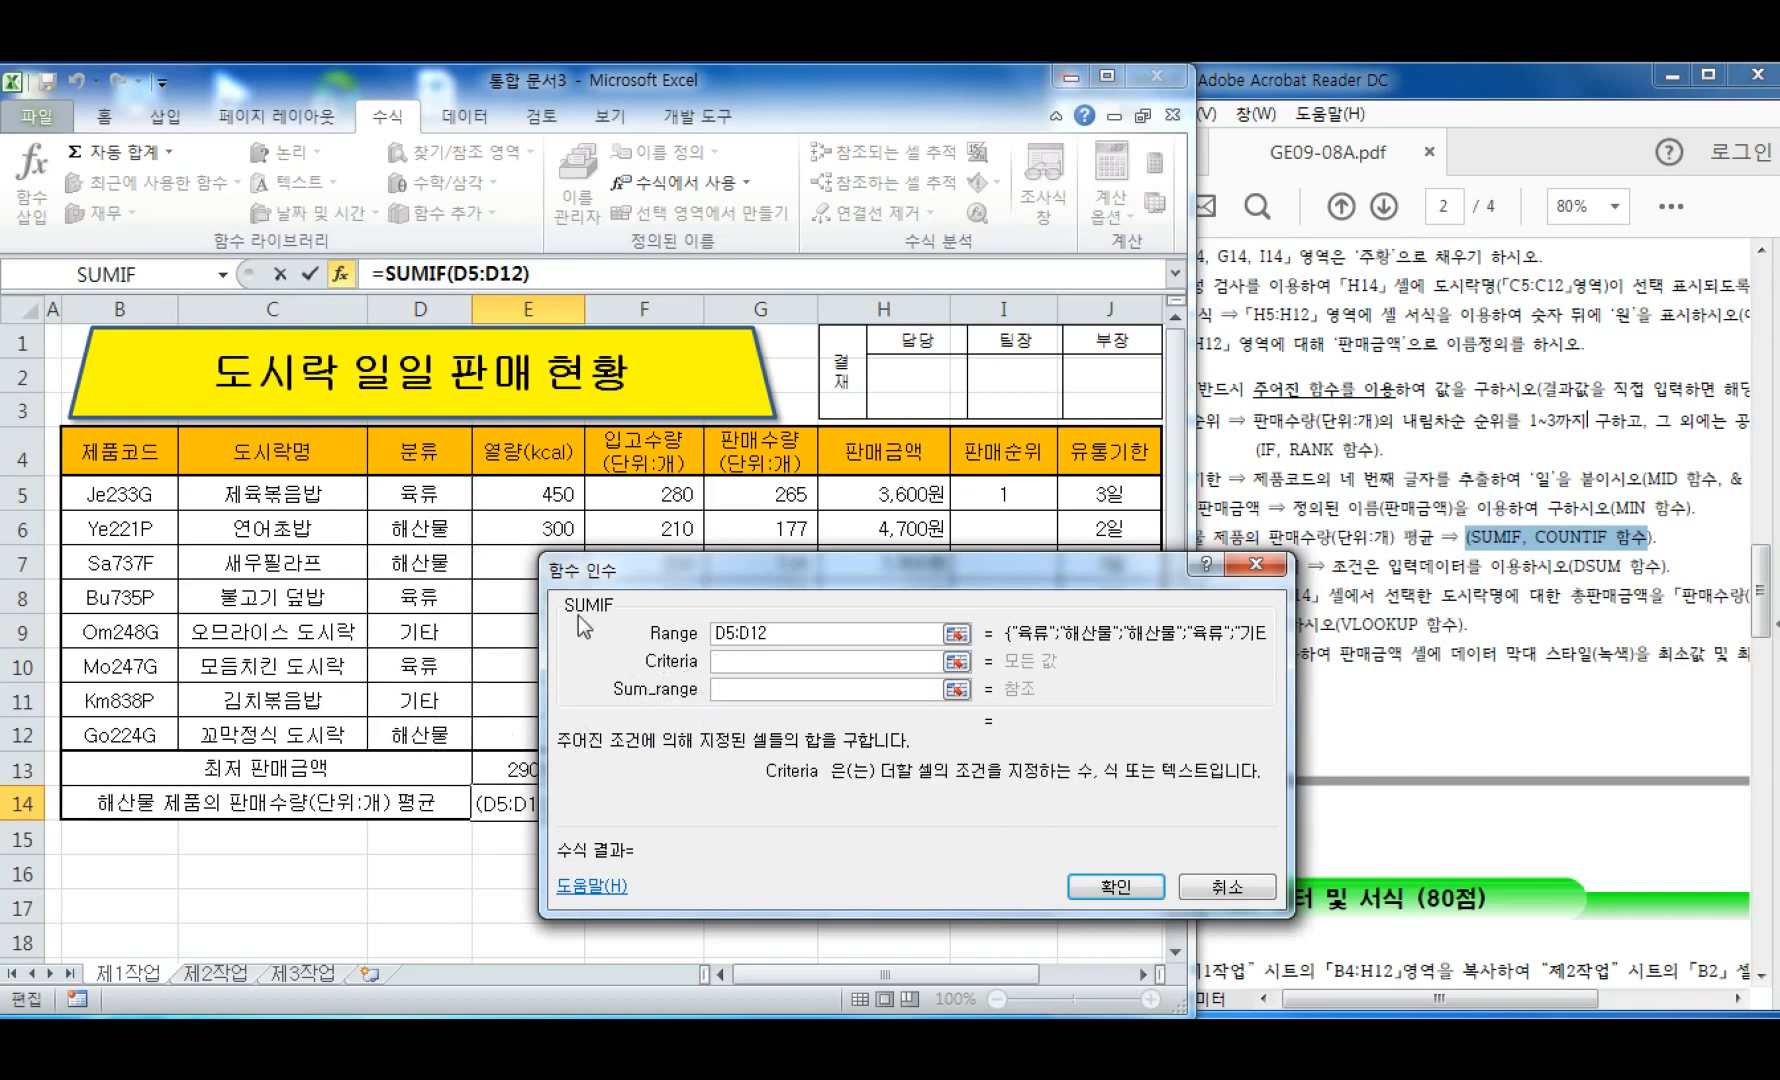
text(해)
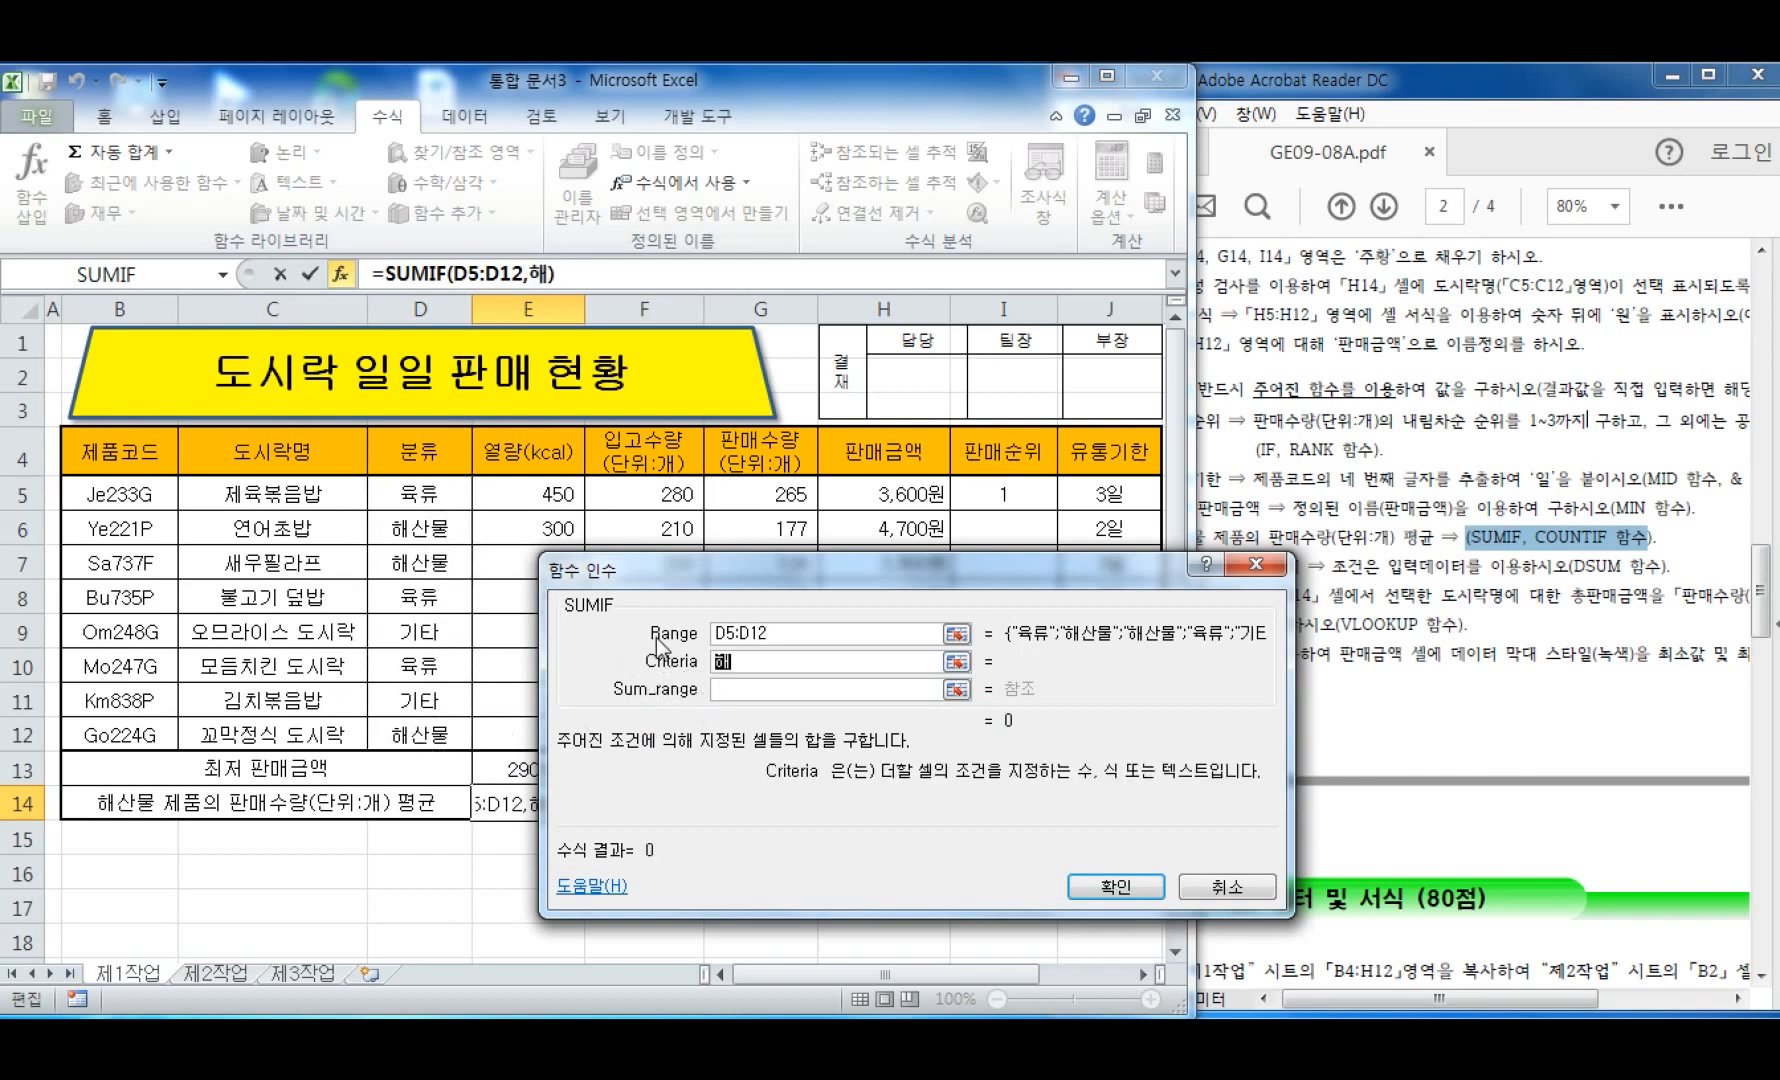
text(산ㅁㅜㄹ)
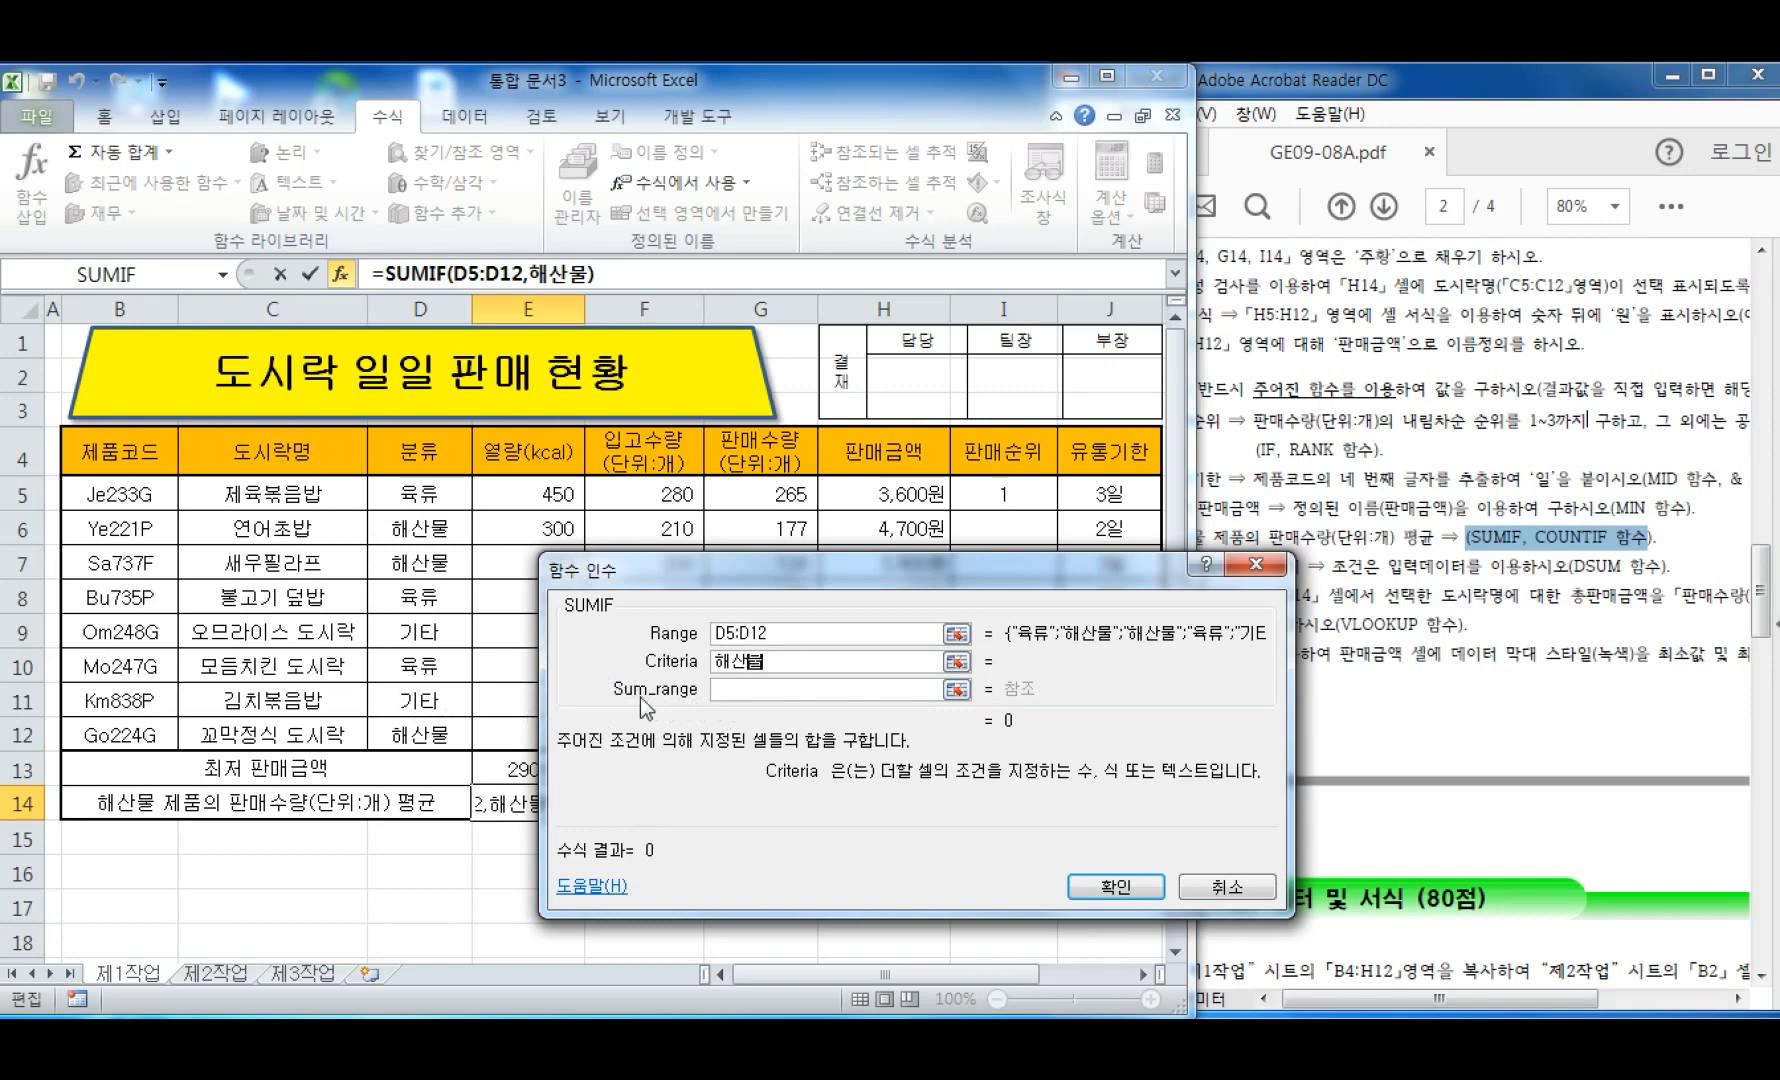
click(723, 690)
drag(770, 578, 1122, 487)
drag(760, 494, 770, 722)
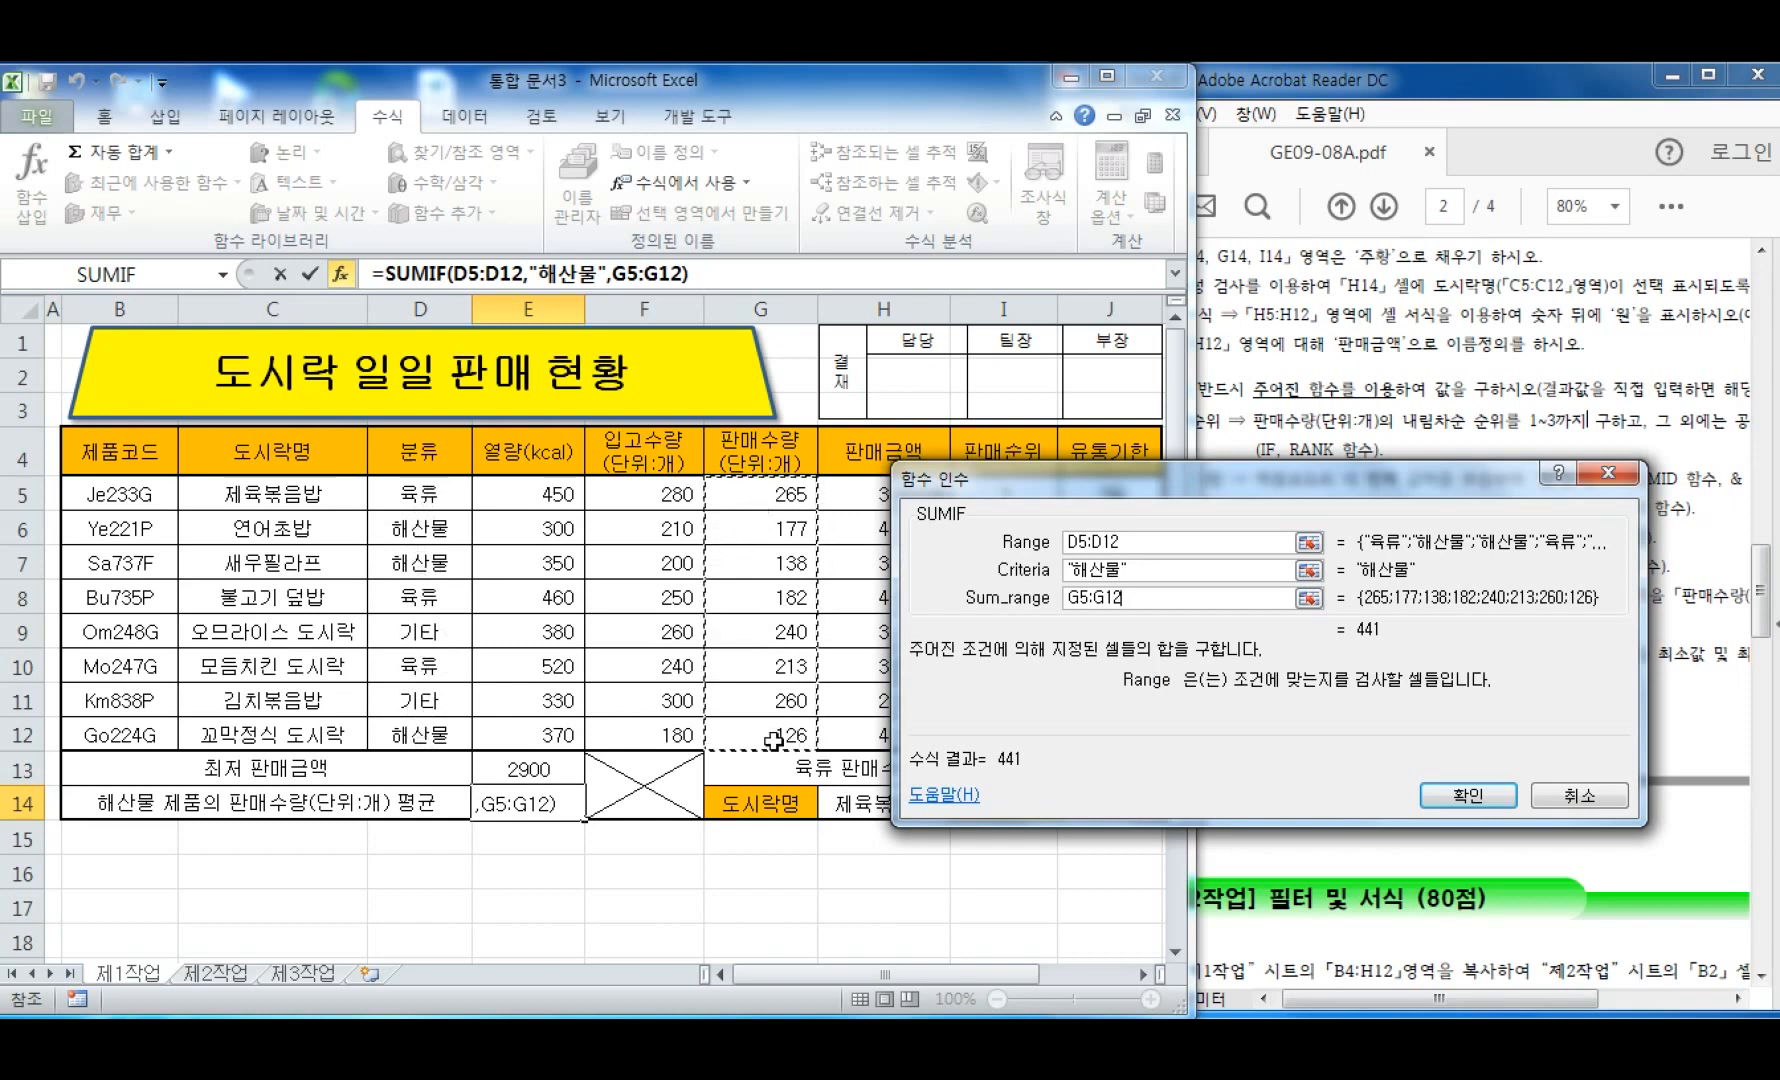
drag(992, 490, 918, 462)
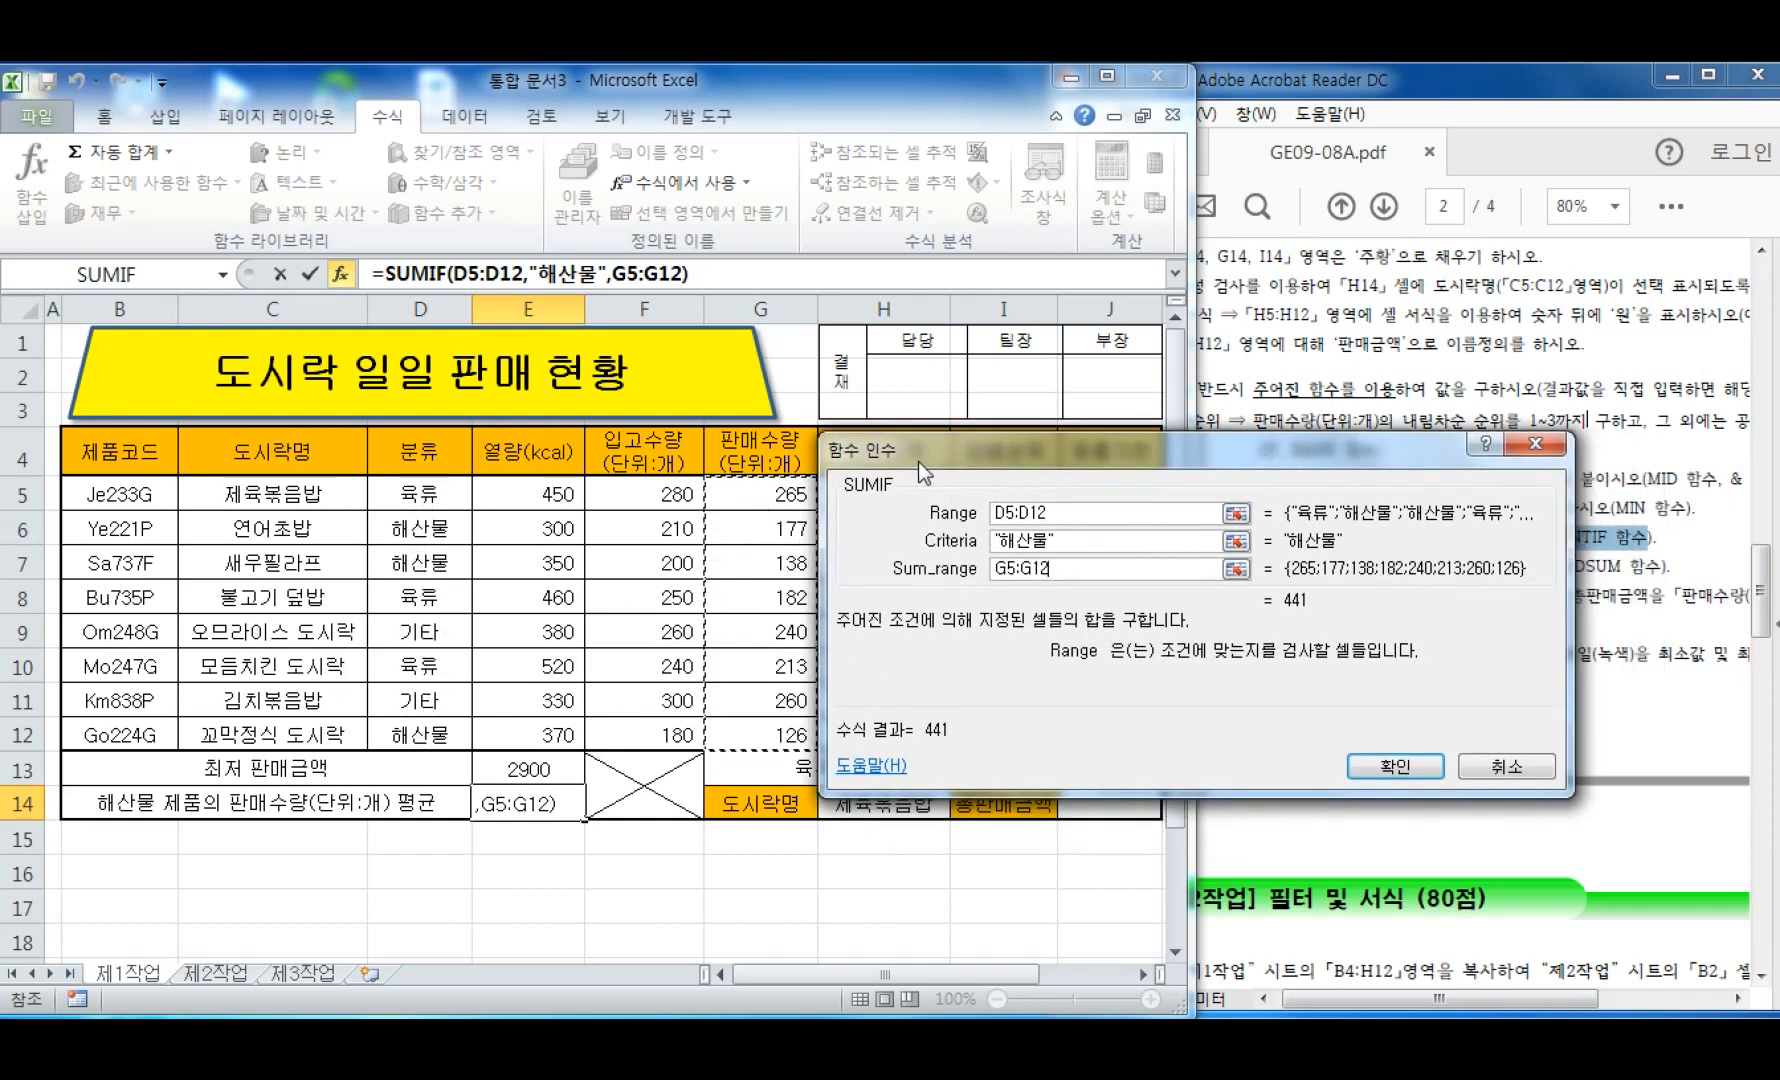
click(1370, 765)
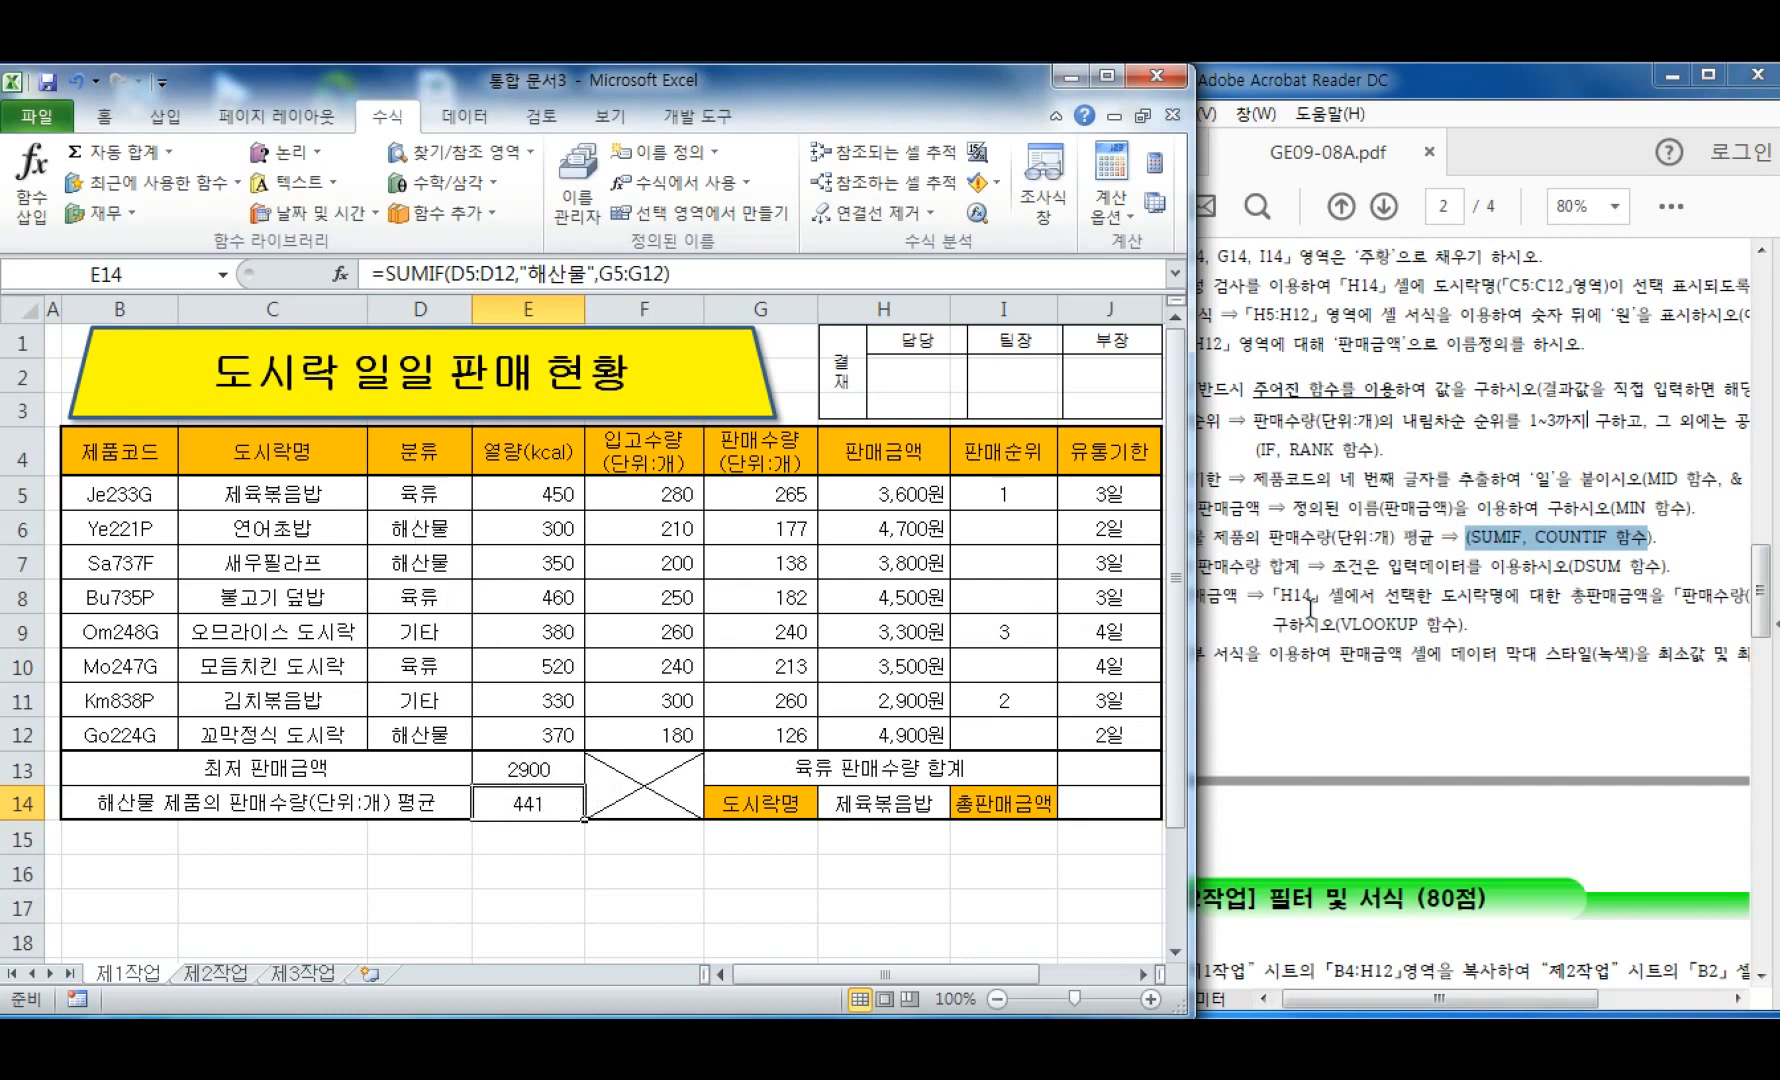
- Append a division sign to E14's SUMIF formula and insert the statistical function COUNTIF as the divisor
click(705, 274)
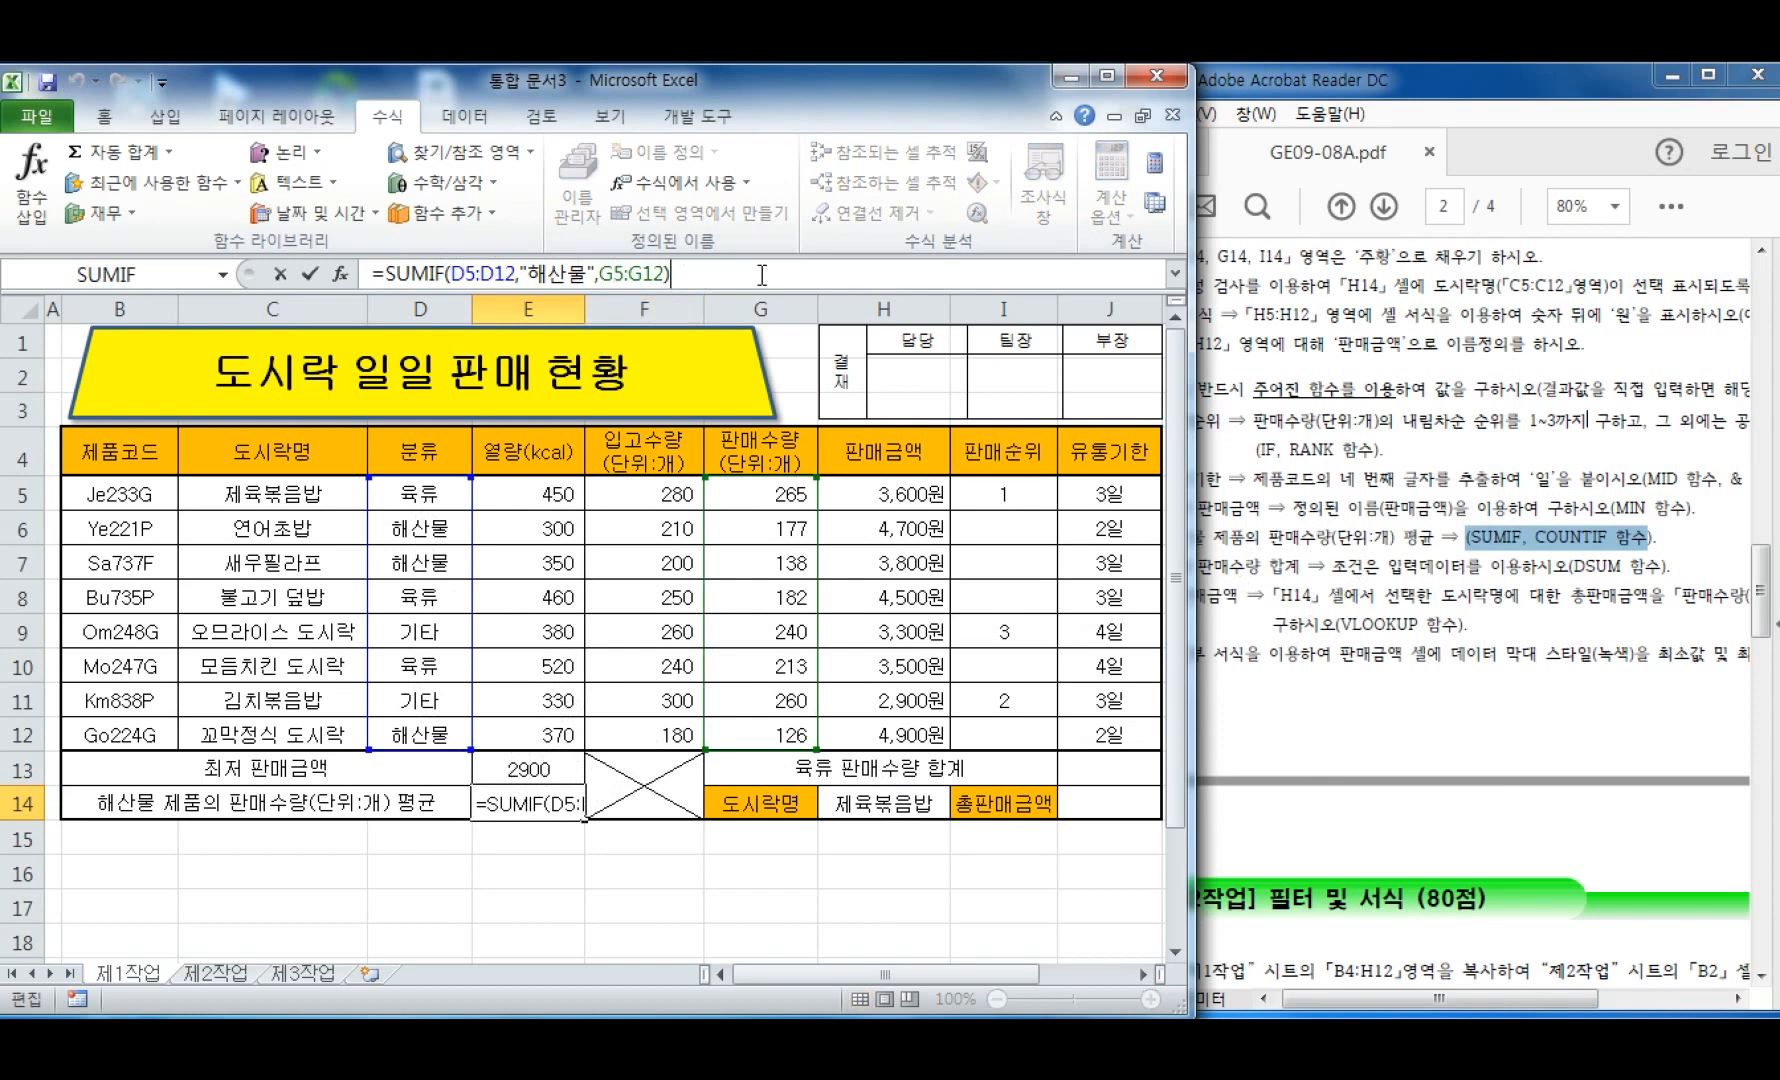
text(/)
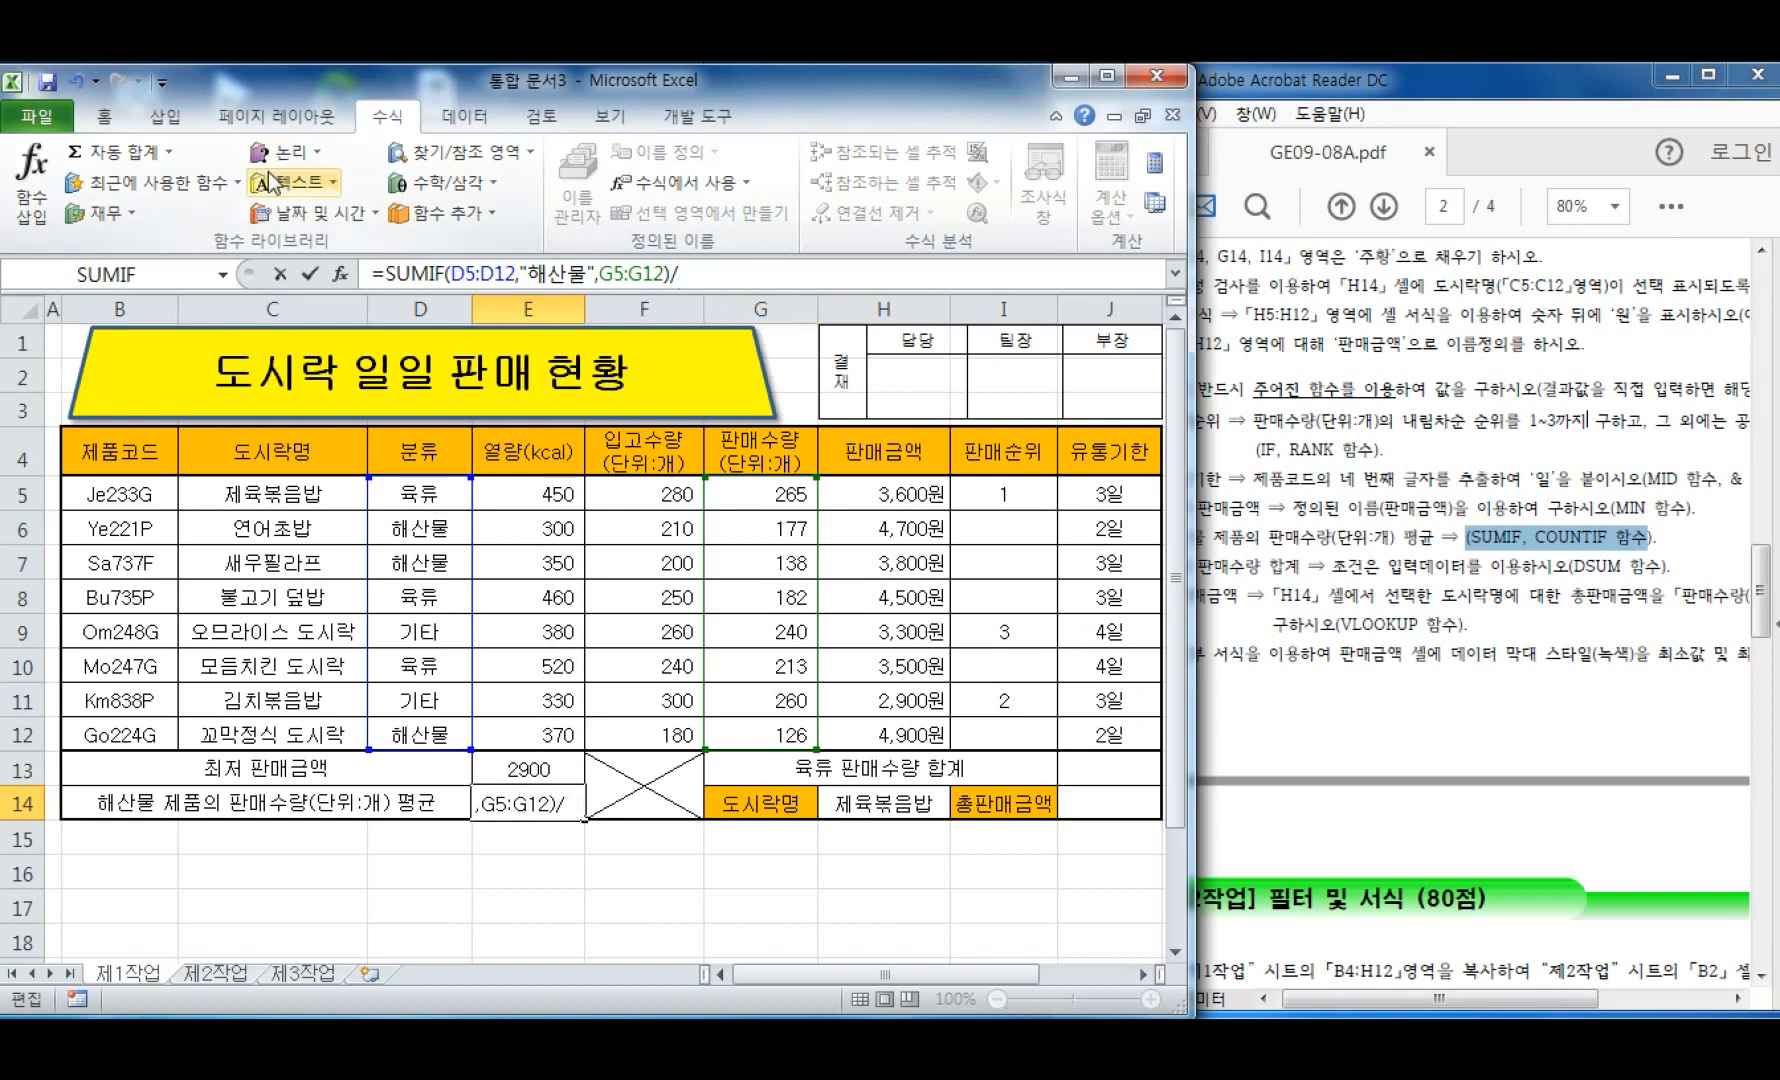
click(487, 218)
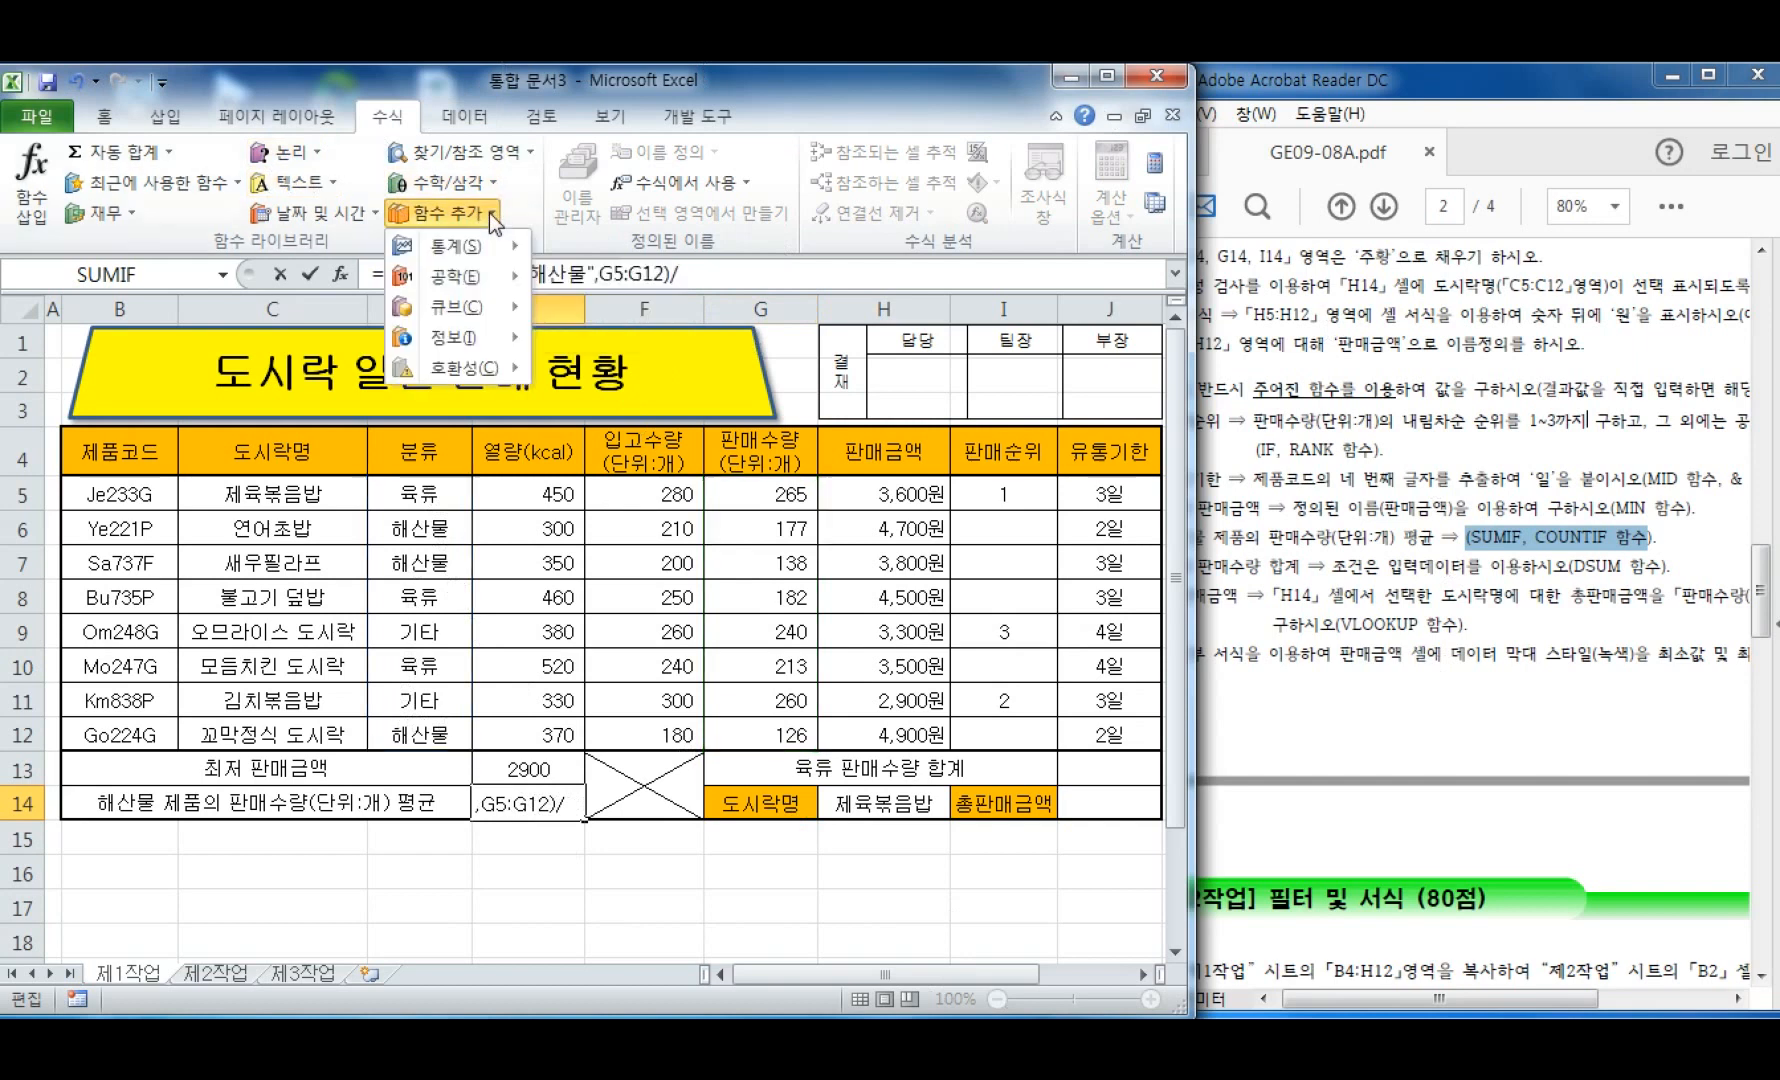
mouse_move(512, 250)
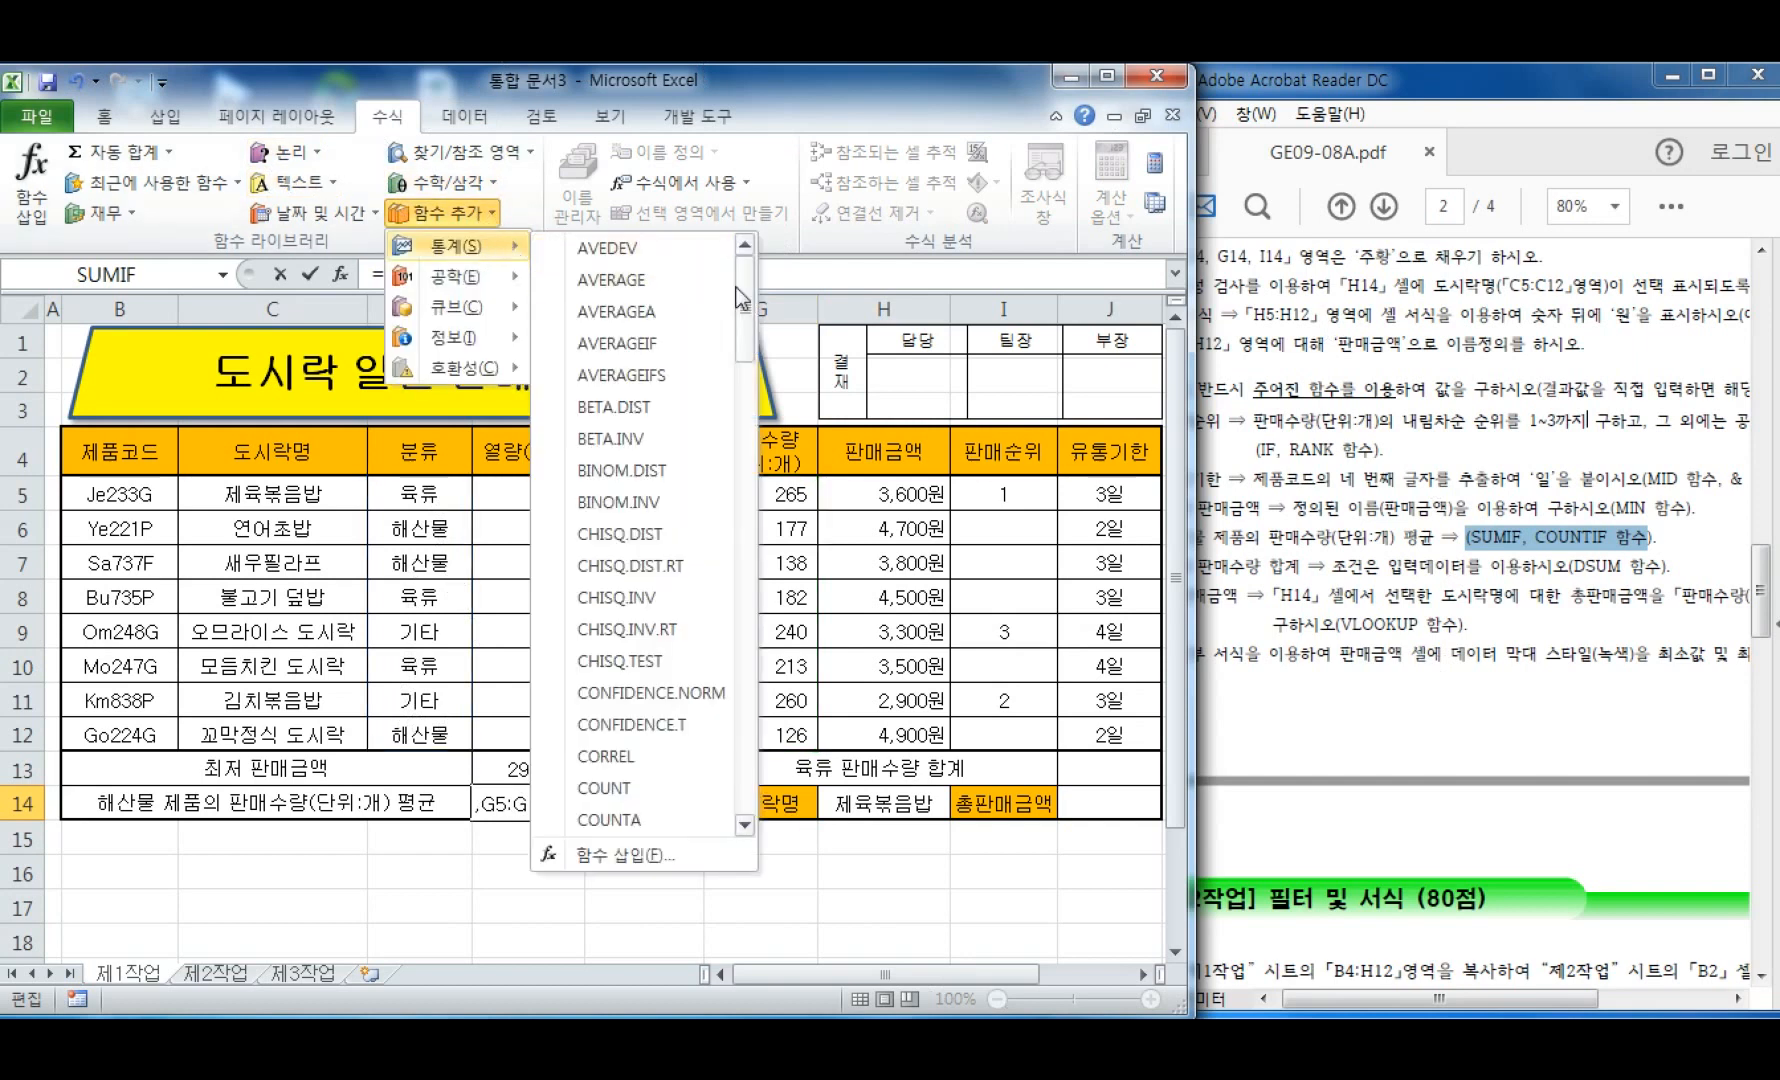
drag(740, 303, 760, 390)
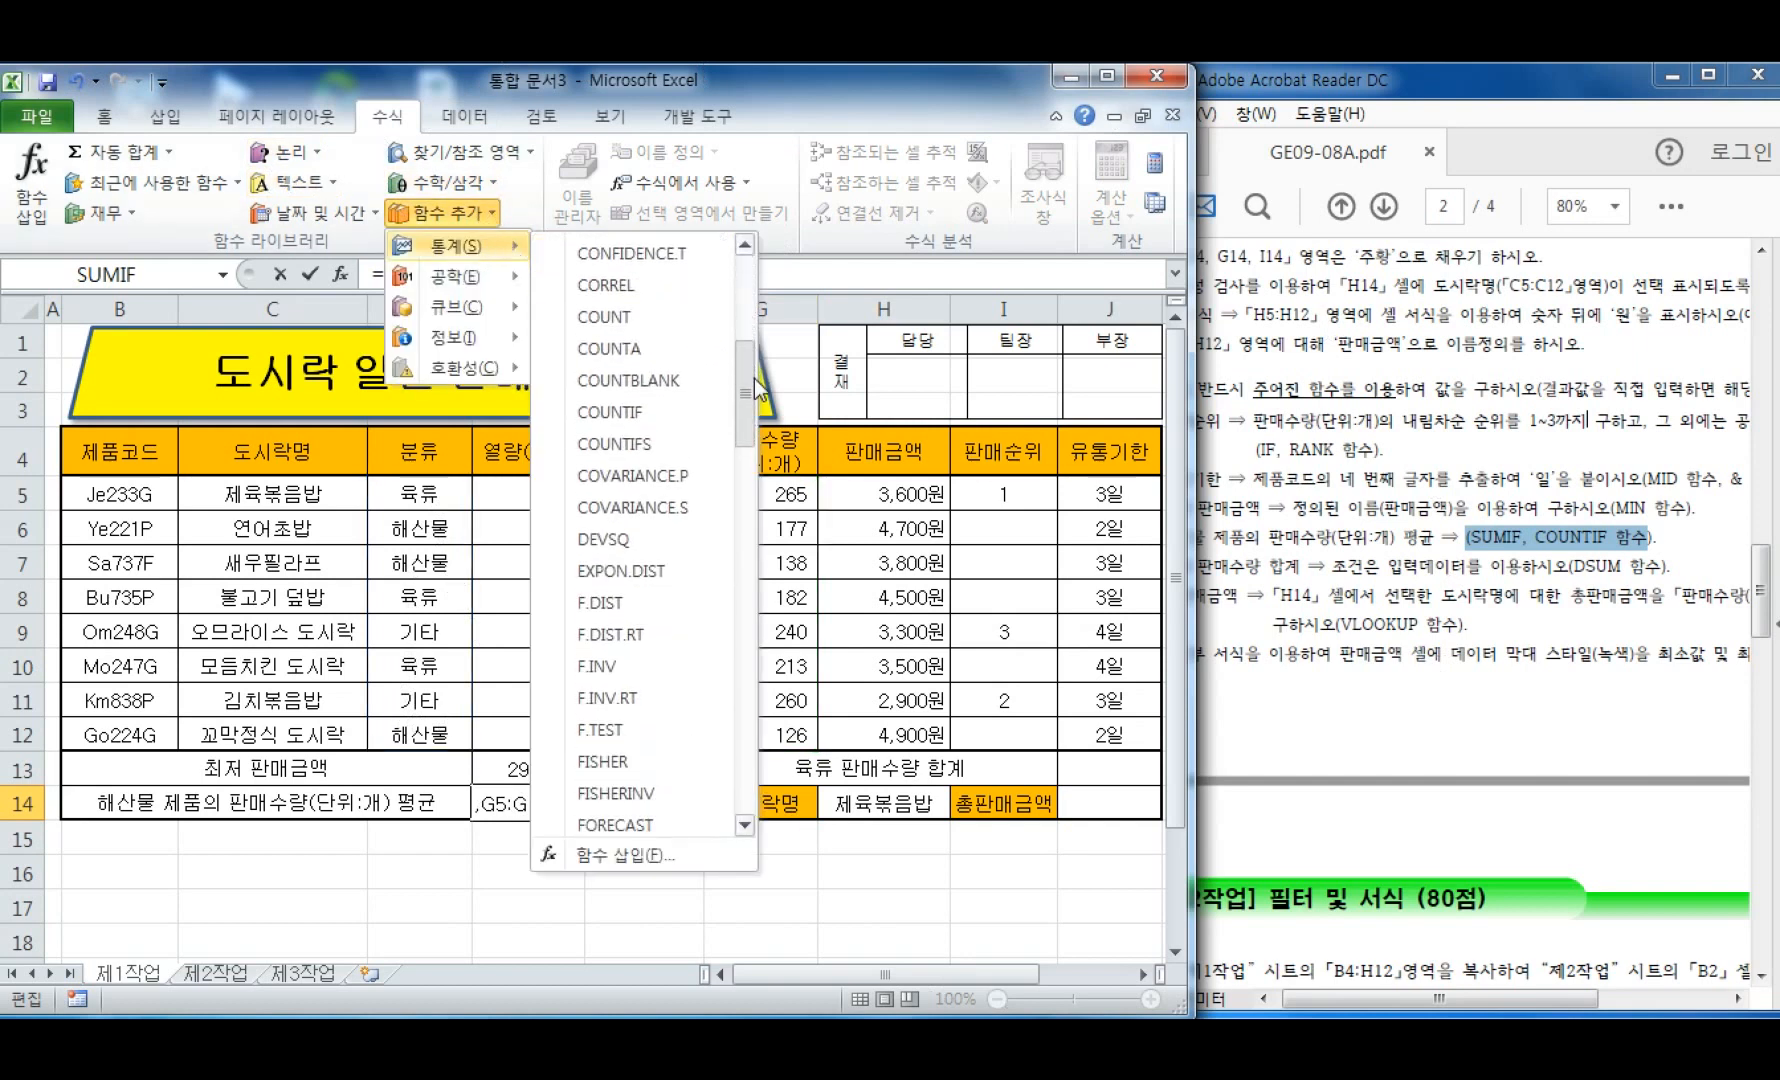
click(651, 412)
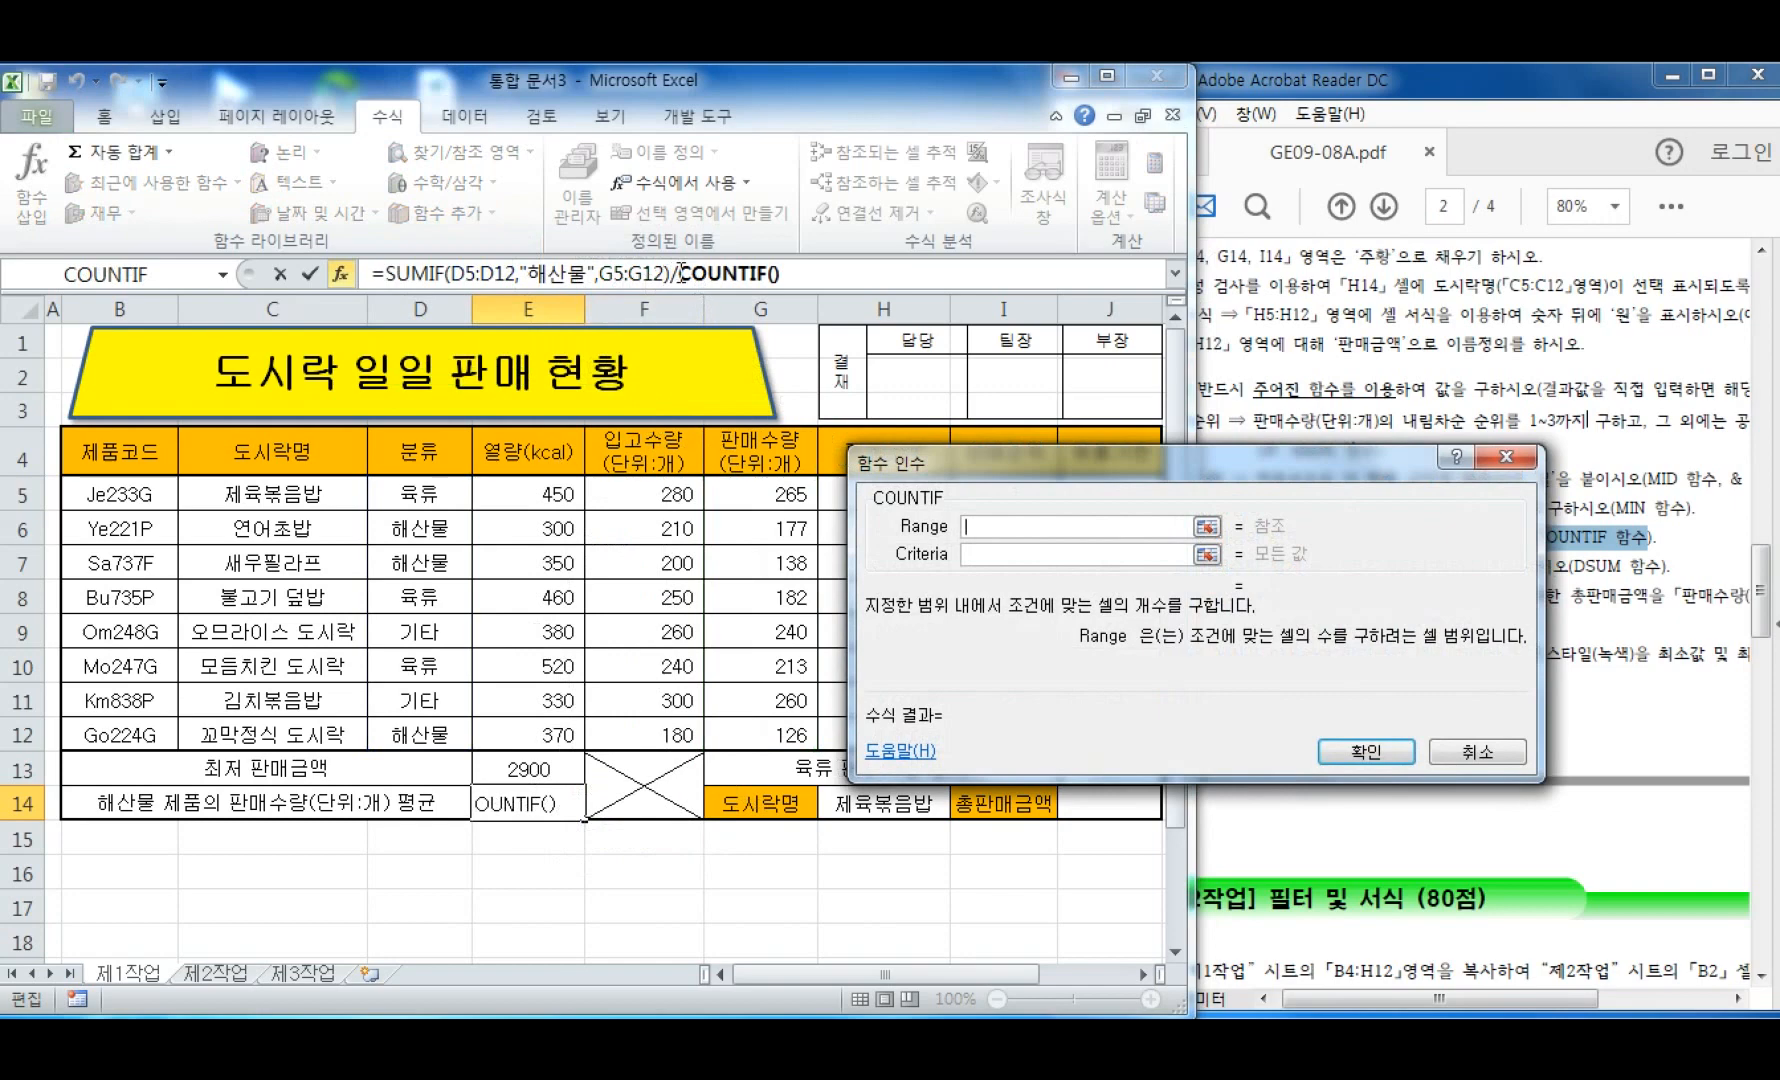
- Set COUNTIF's Range to D5:D12 and Criteria to 해산물, and enter the completed average formula in E14
drag(928, 463, 754, 451)
drag(432, 494, 436, 736)
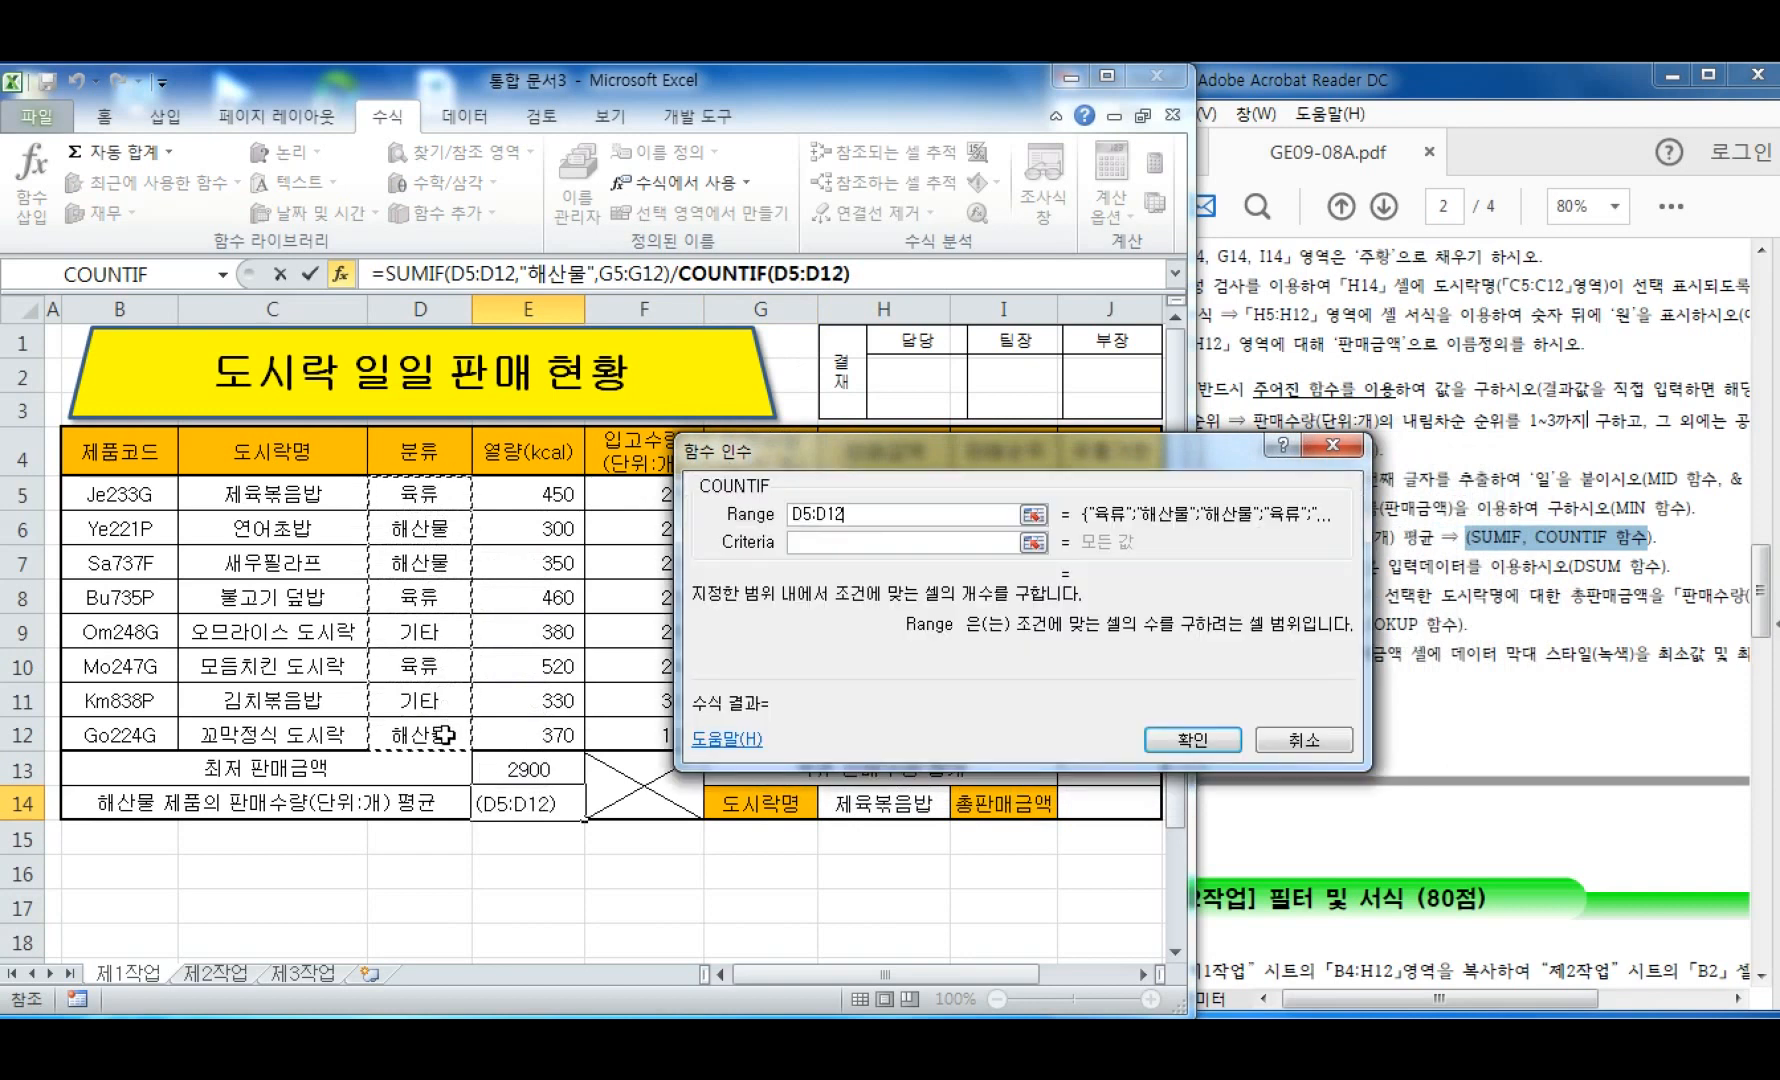
click(810, 543)
text(해산물)
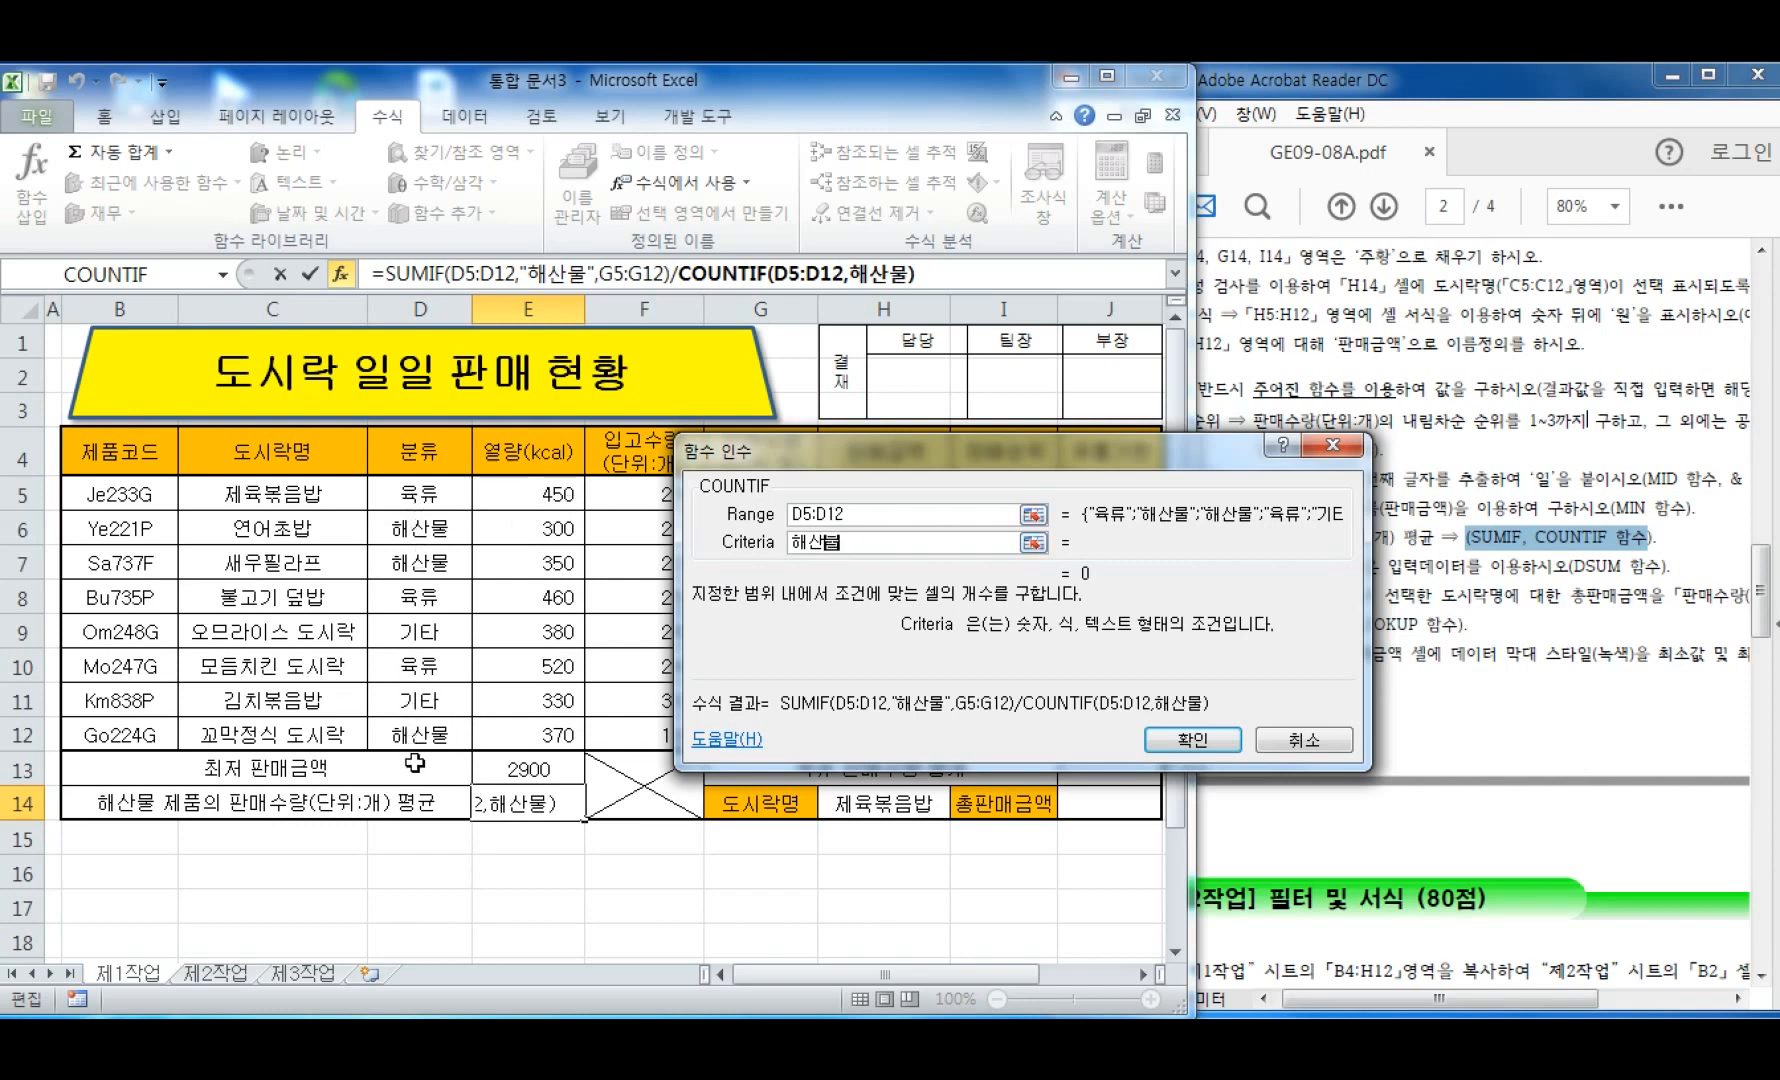
click(1192, 740)
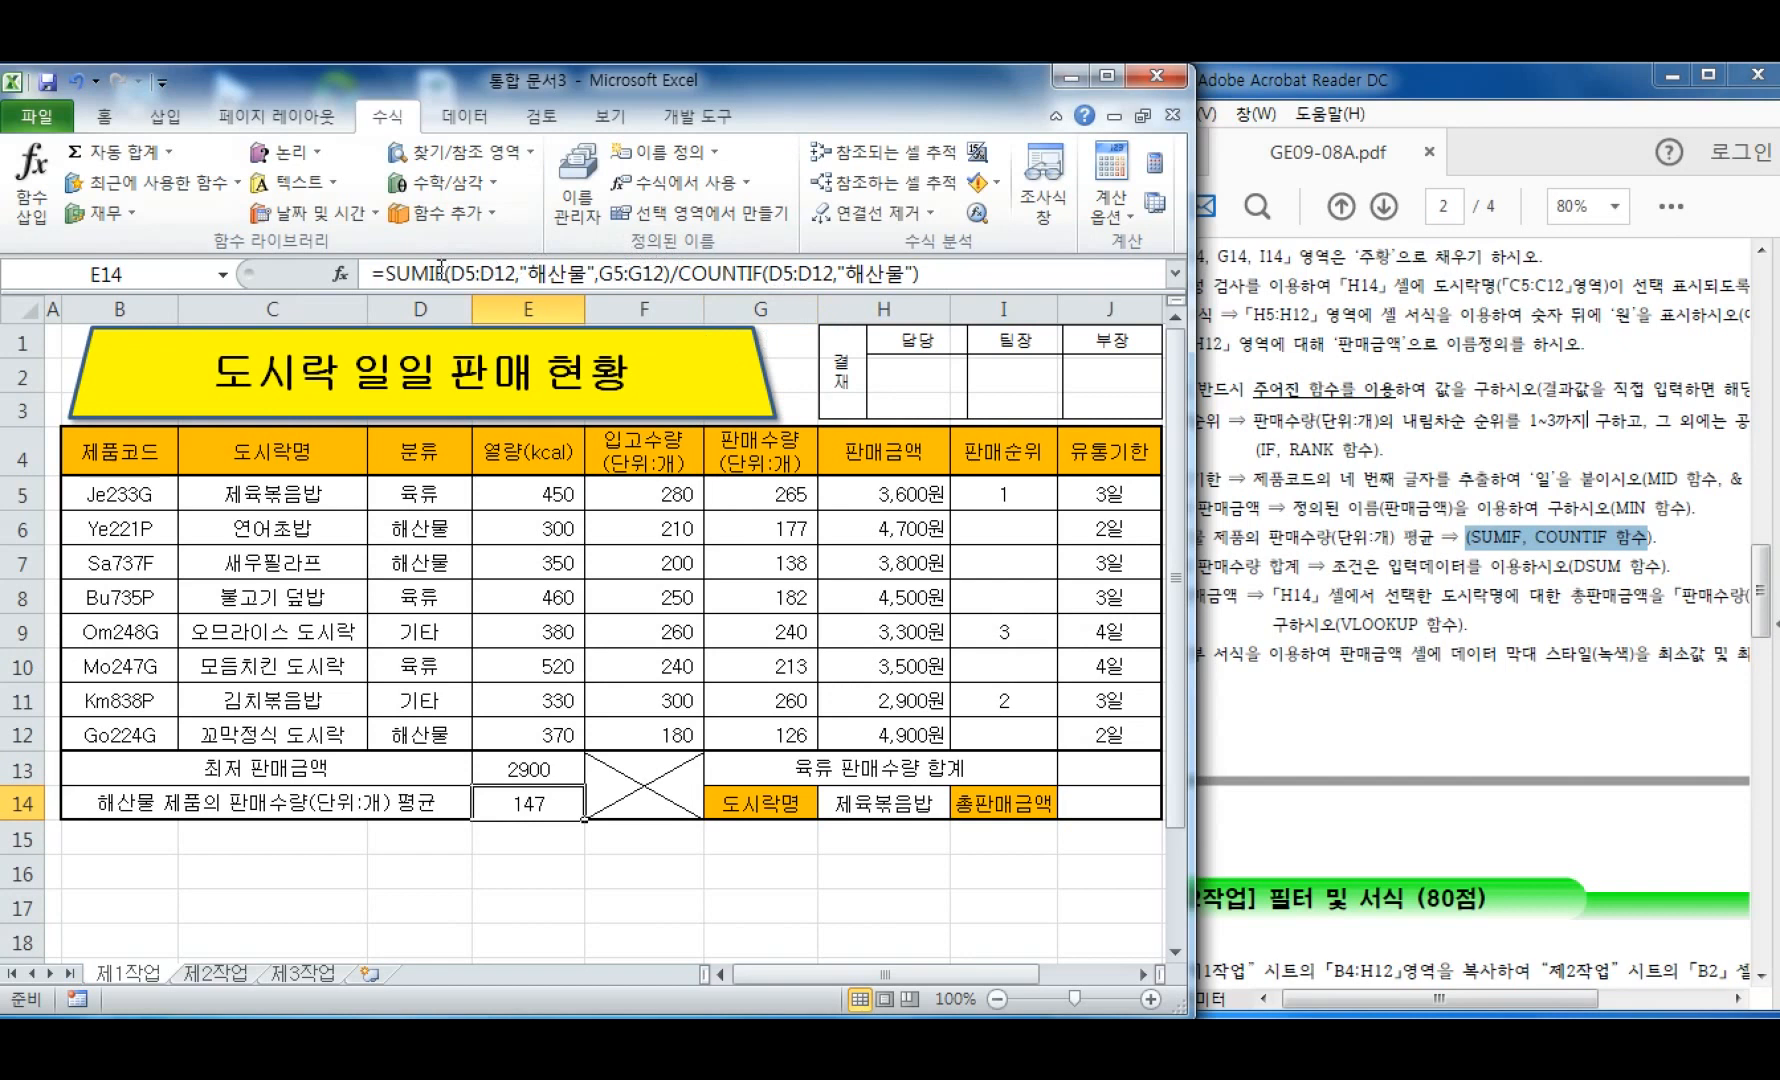
- Read PDF task (5) on the 육류 sales quantity total and its DSUM function, and select its result cell J13
click(1349, 708)
drag(1160, 565, 1299, 566)
click(848, 988)
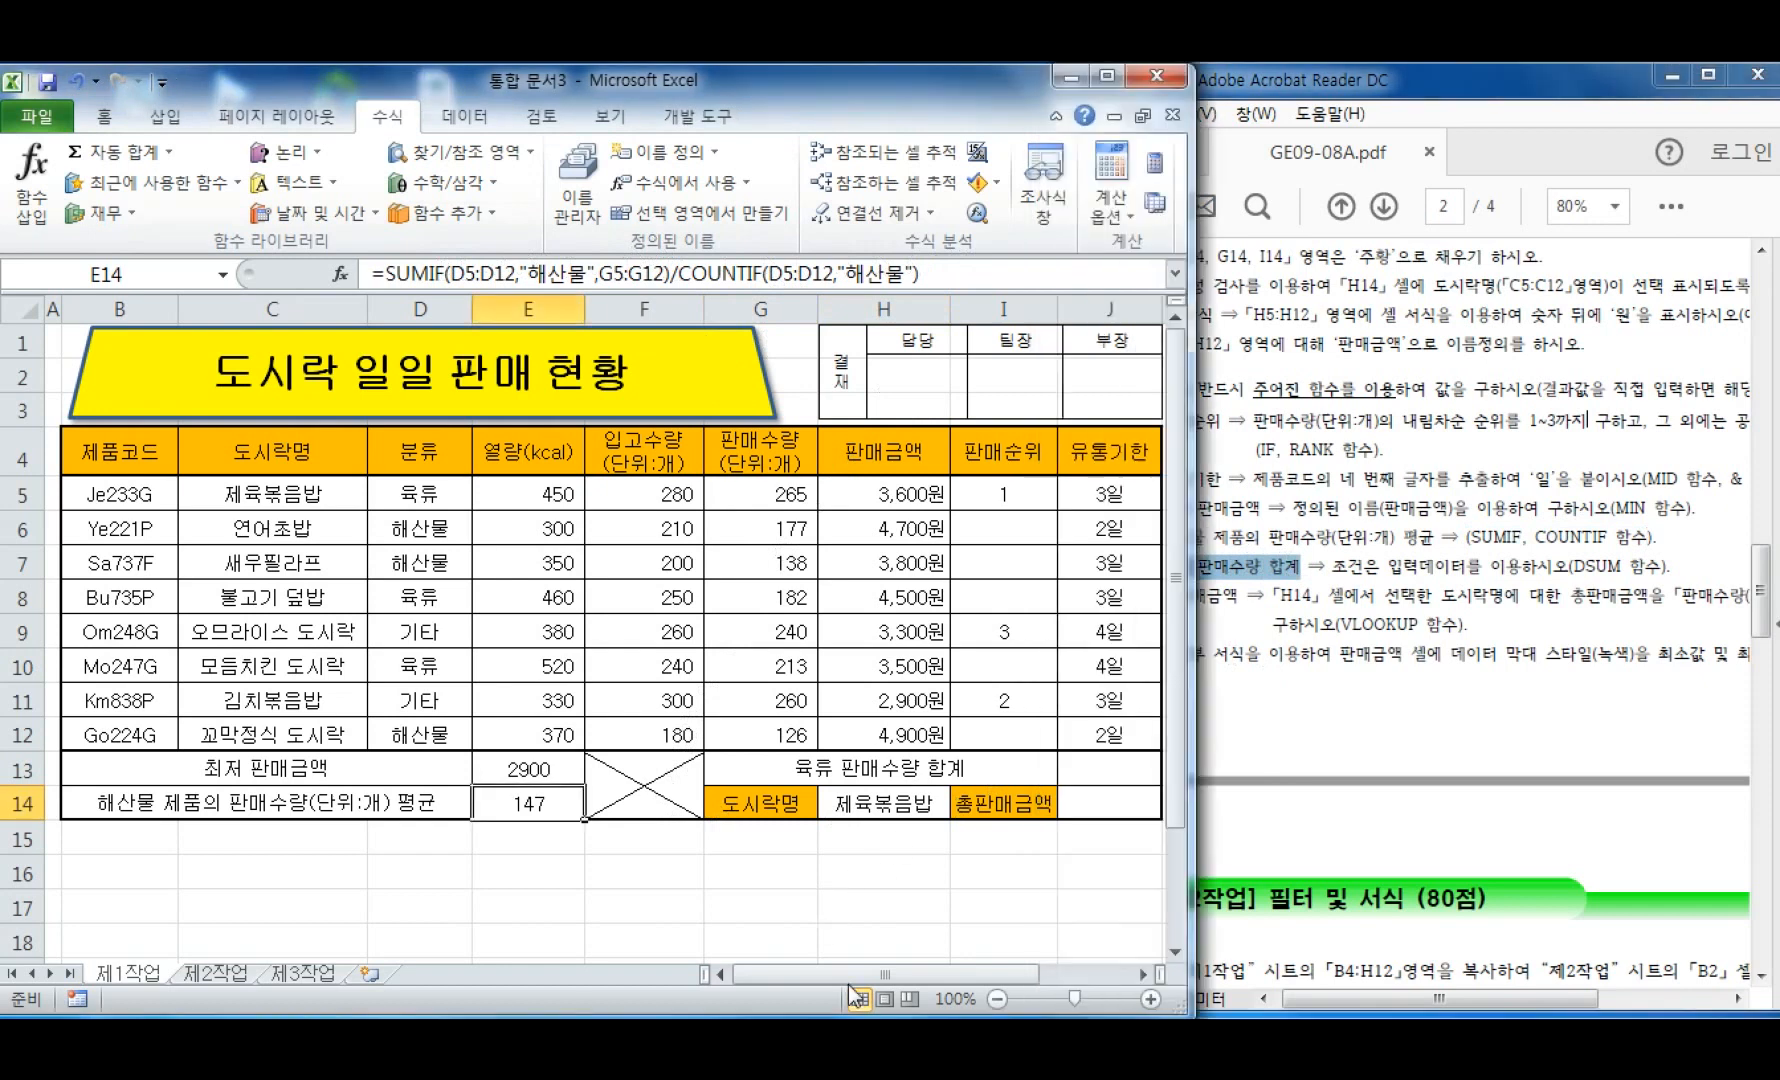
drag(865, 973, 957, 975)
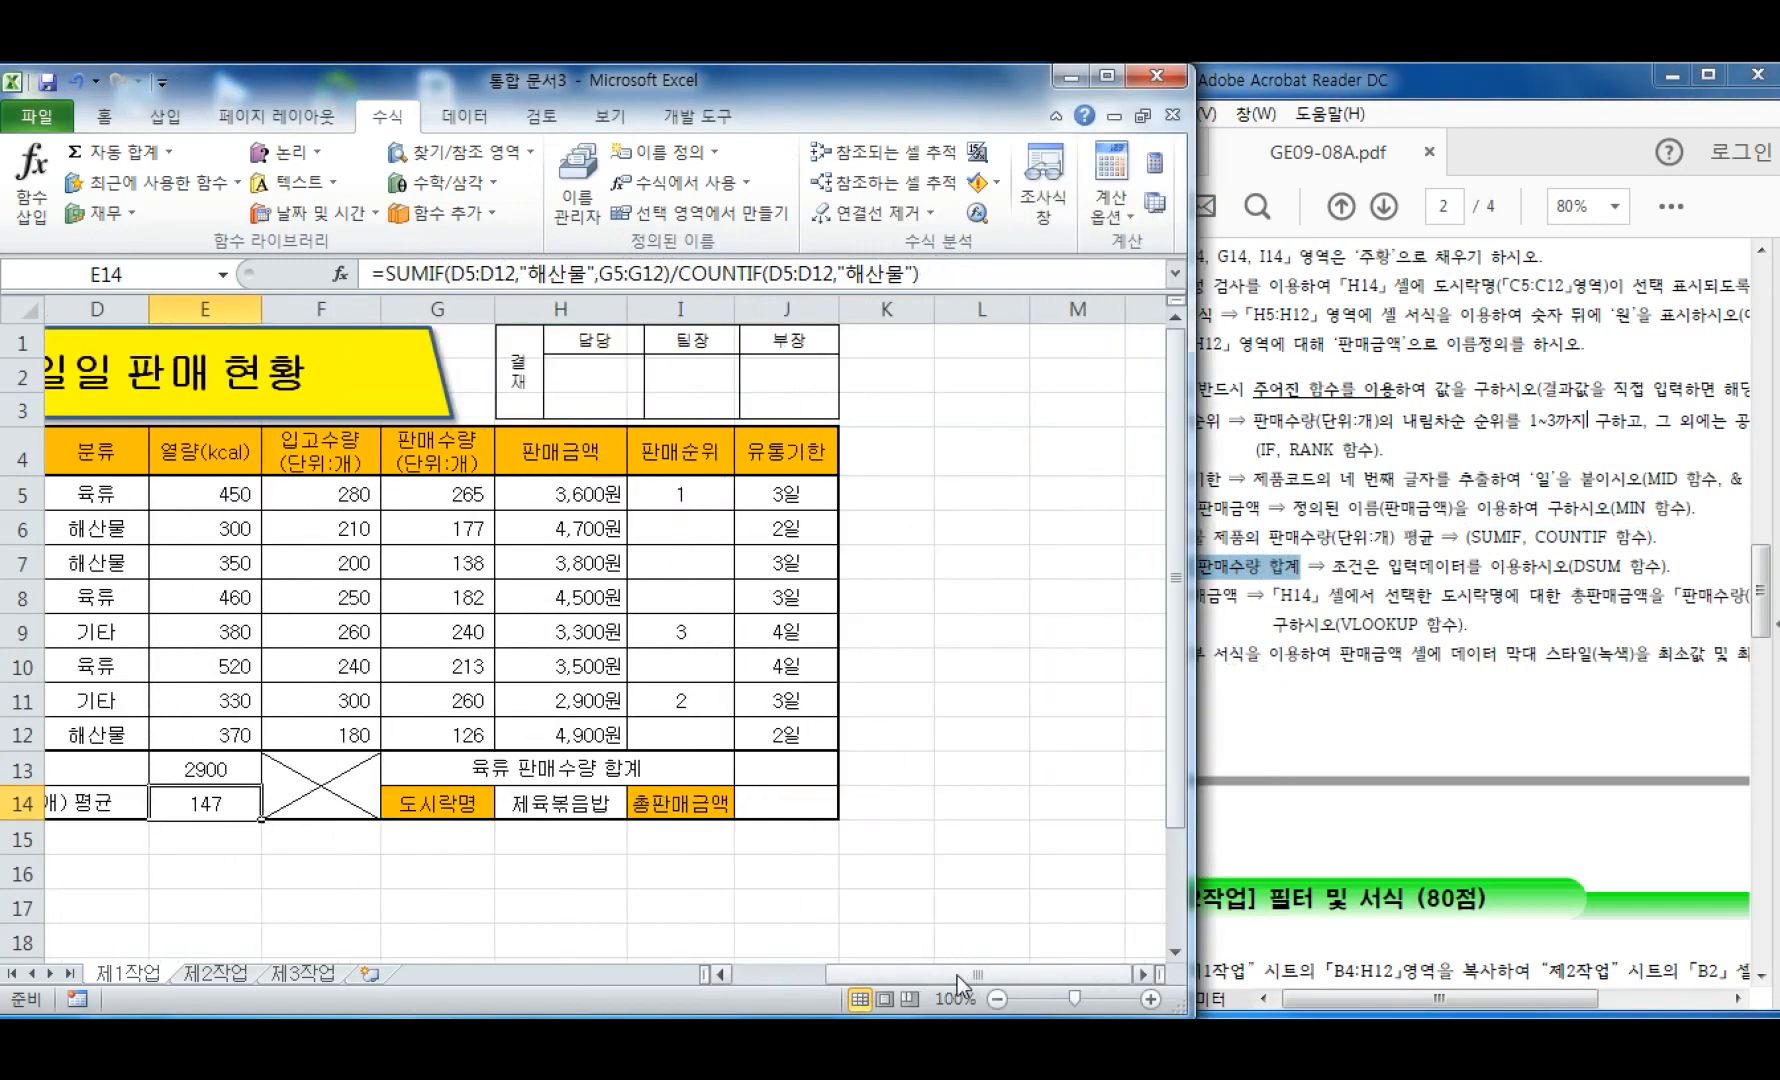
click(1397, 568)
drag(1571, 568, 1662, 568)
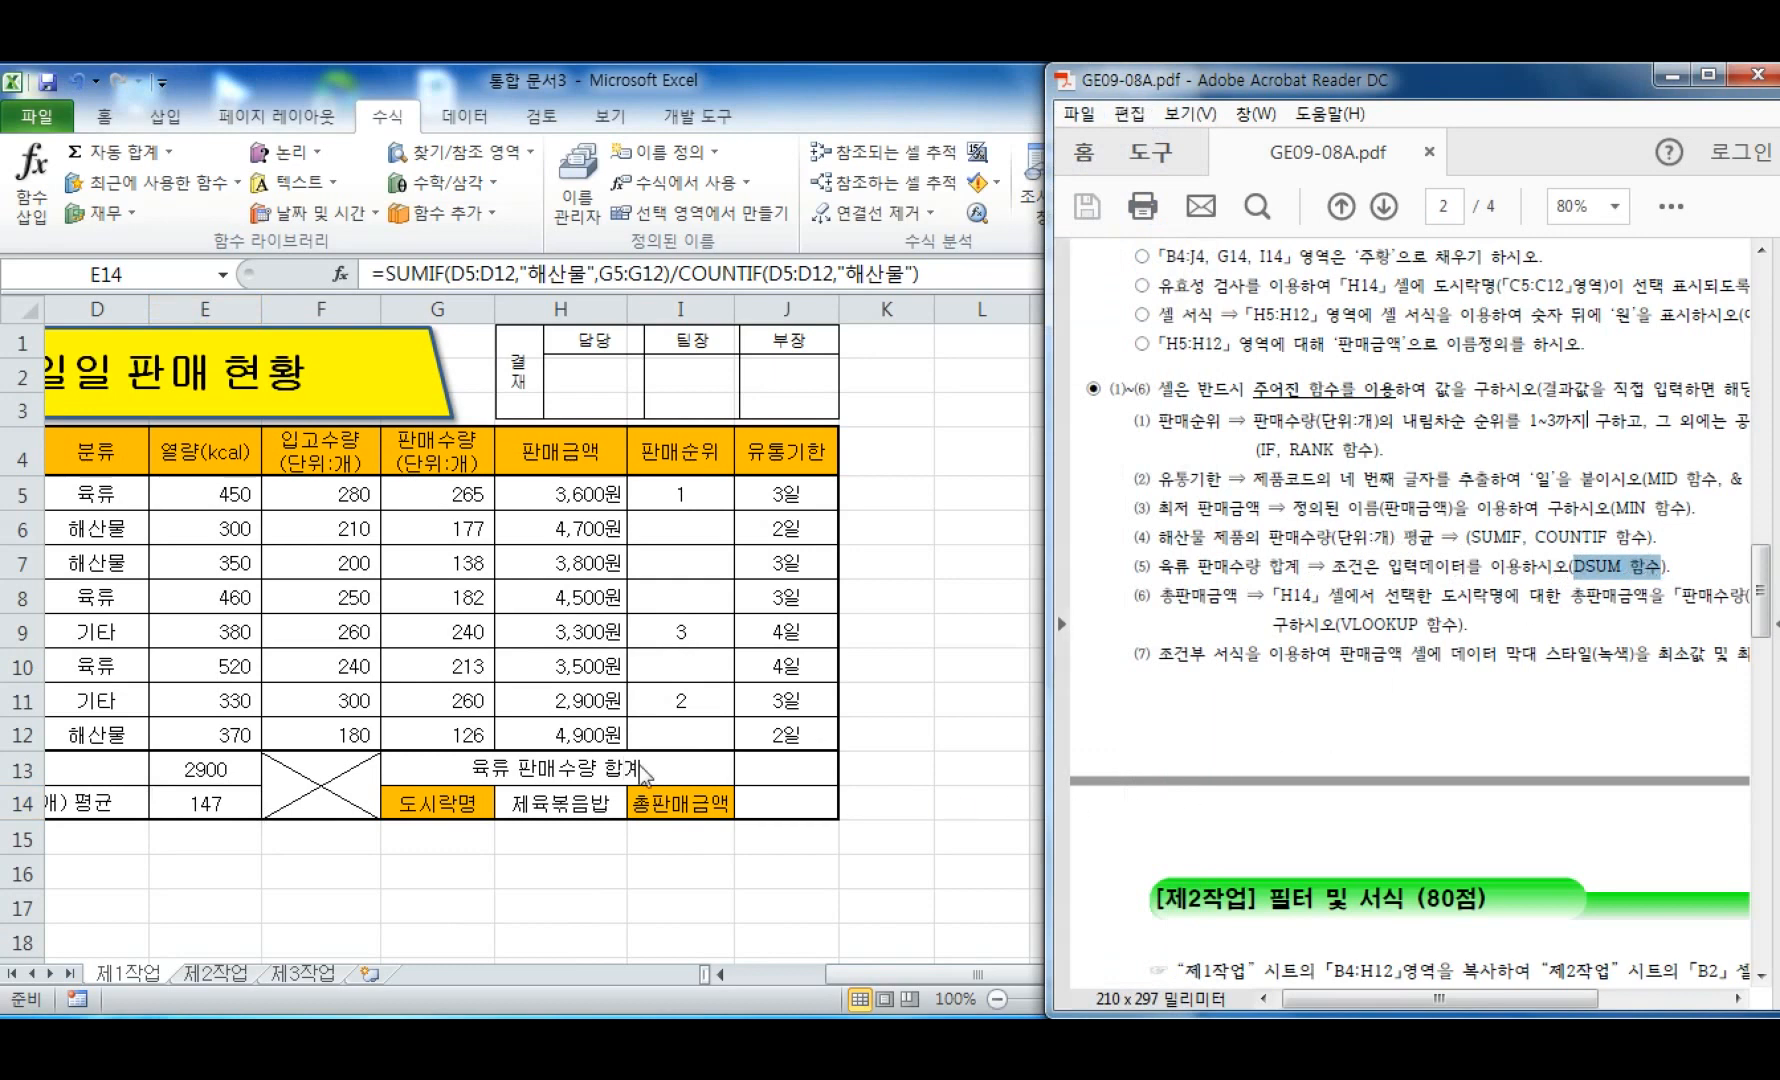
click(877, 977)
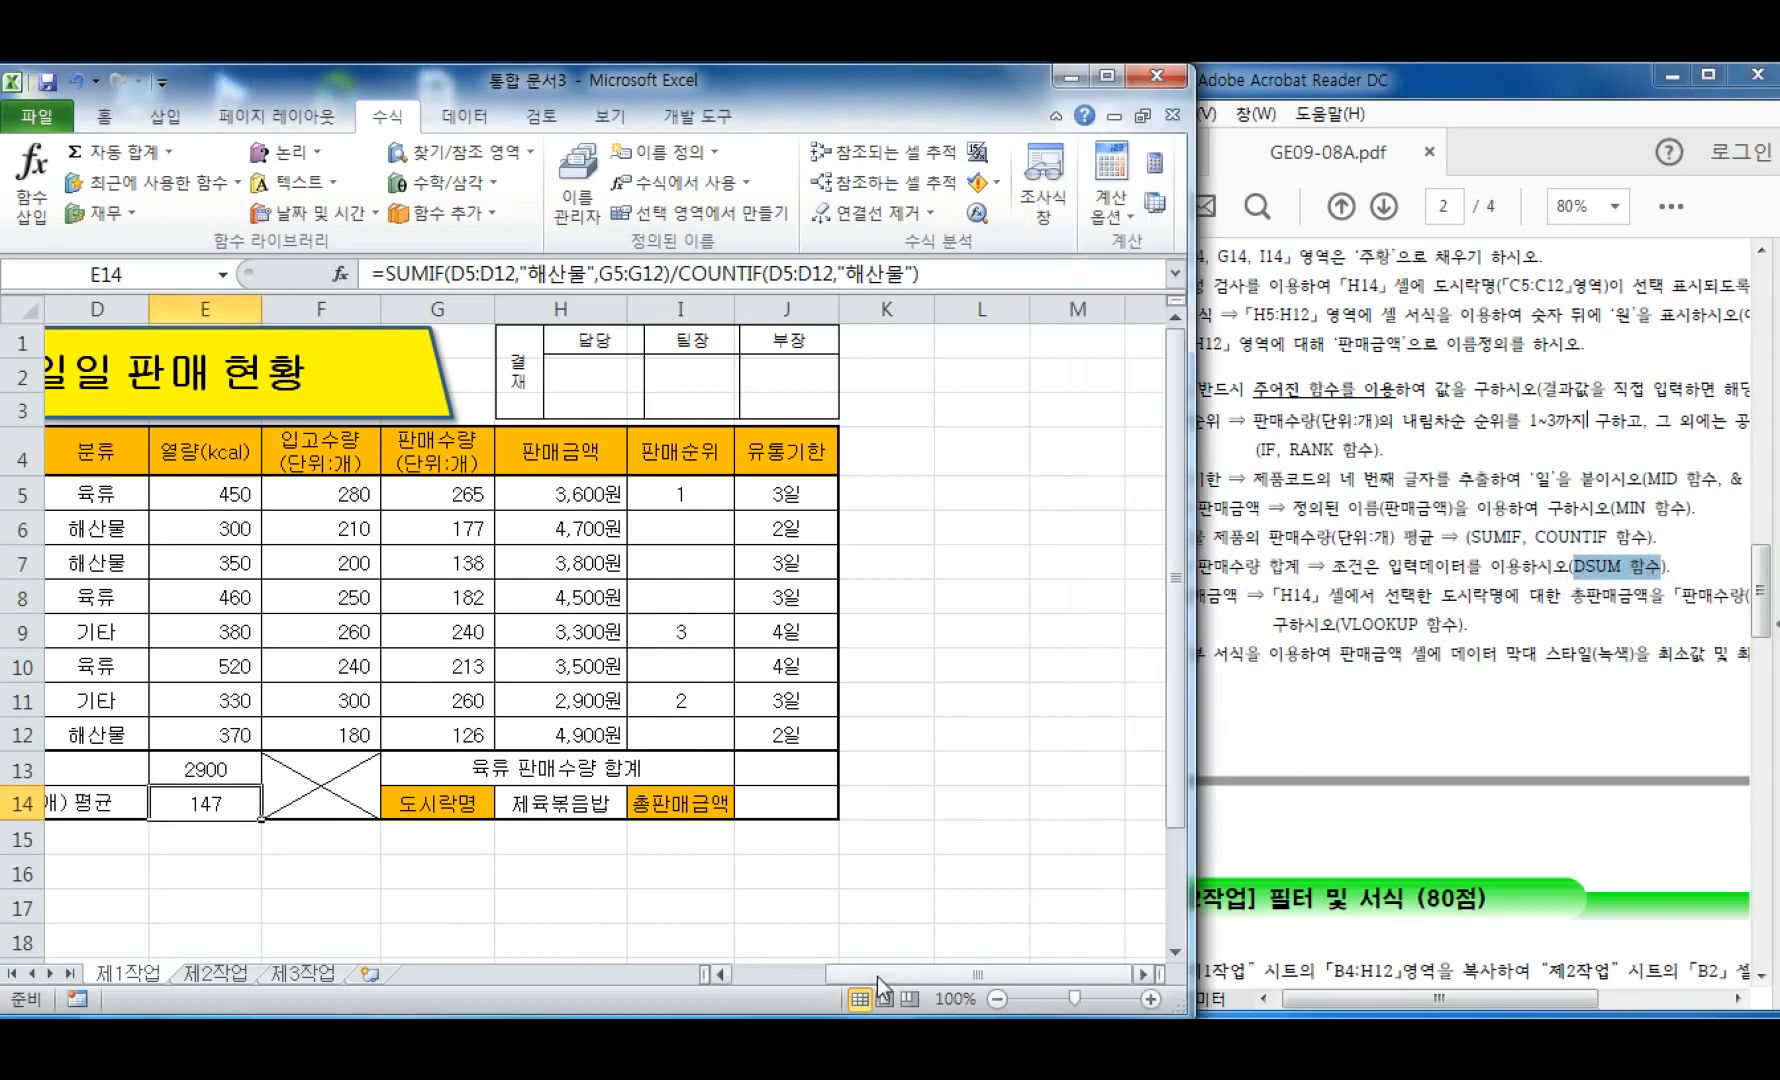
drag(857, 973, 798, 973)
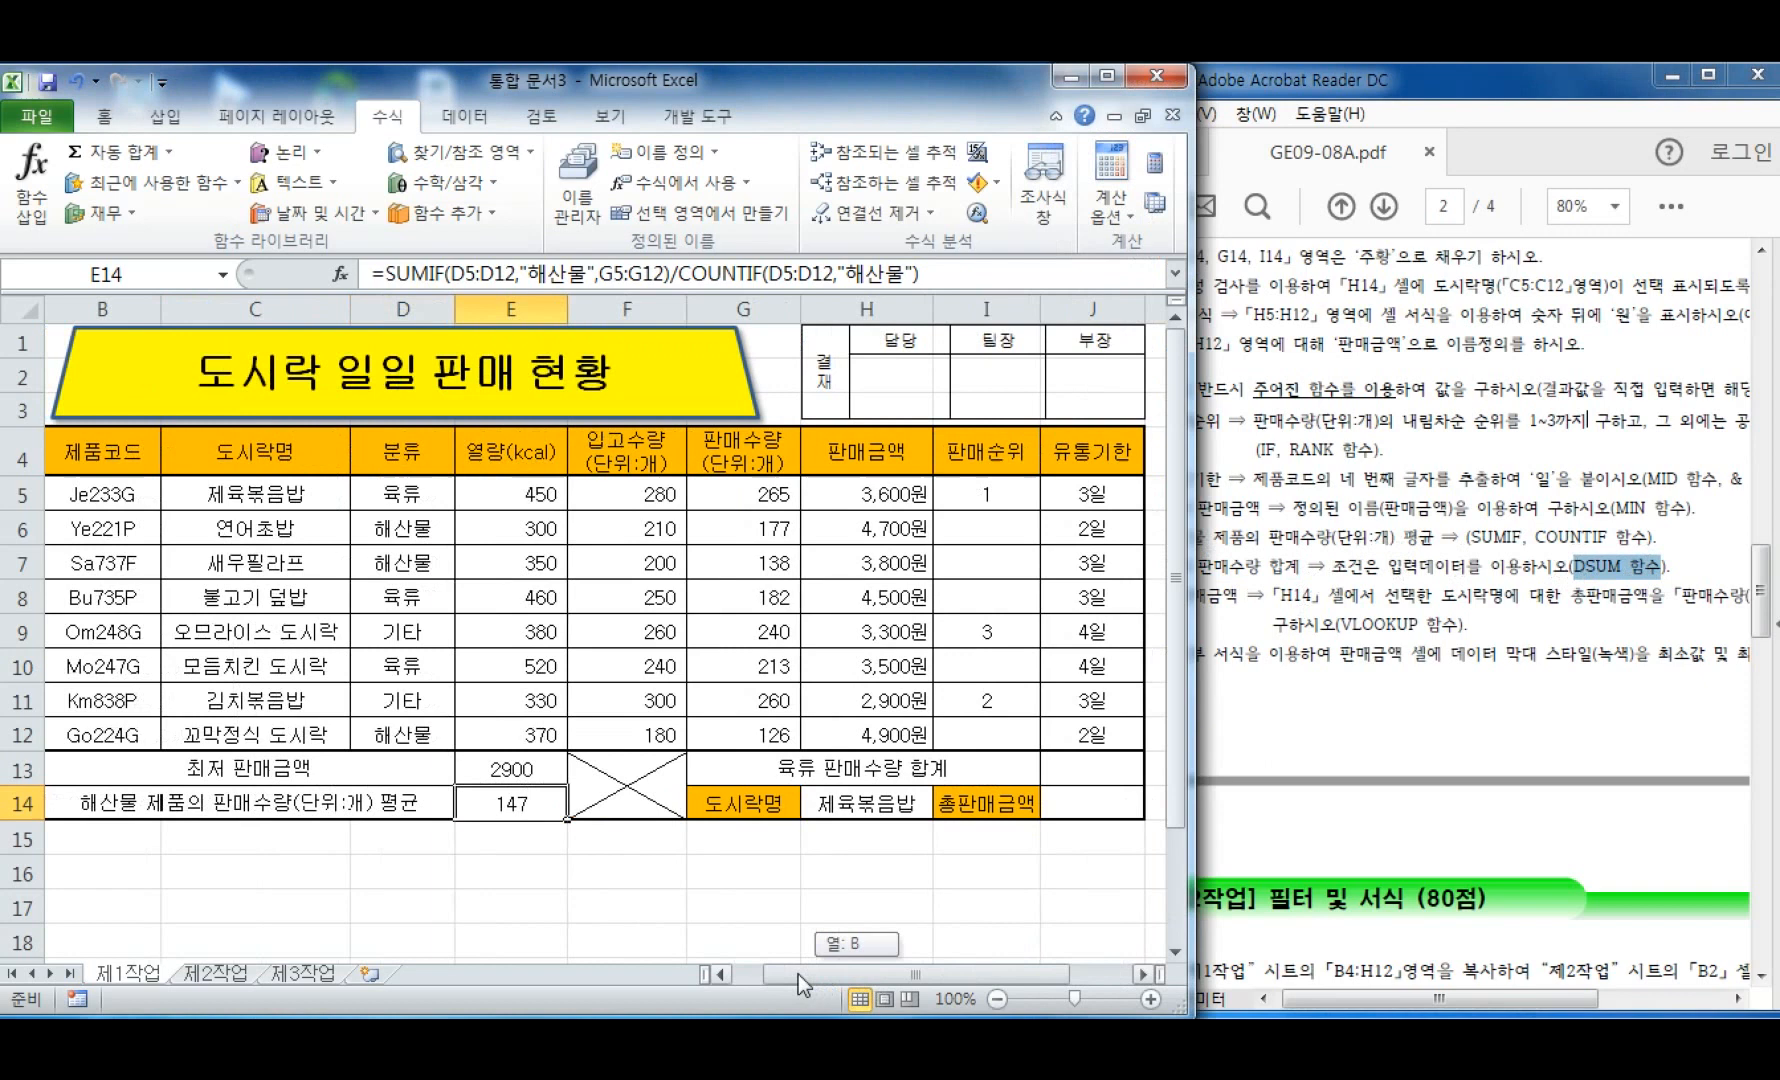
click(1086, 775)
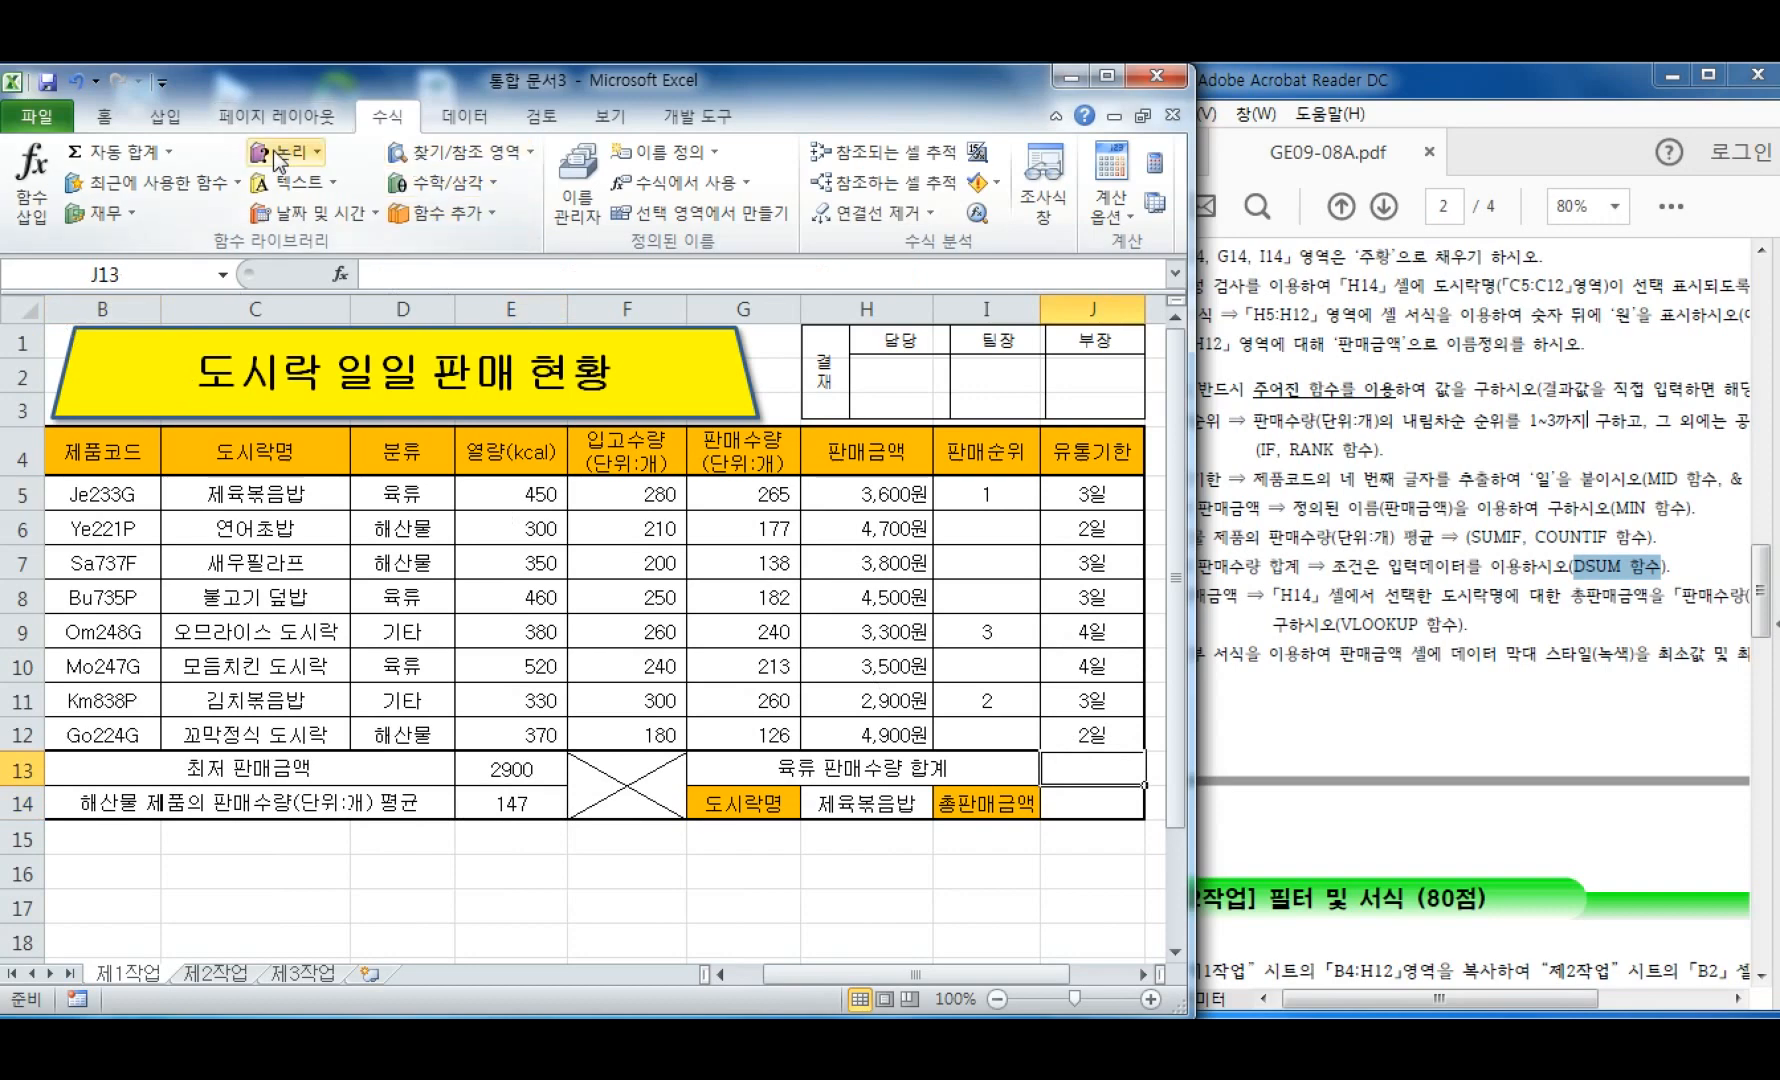
- Insert the database function DSUM into J13 for the 육류 판매수량 합계
click(339, 275)
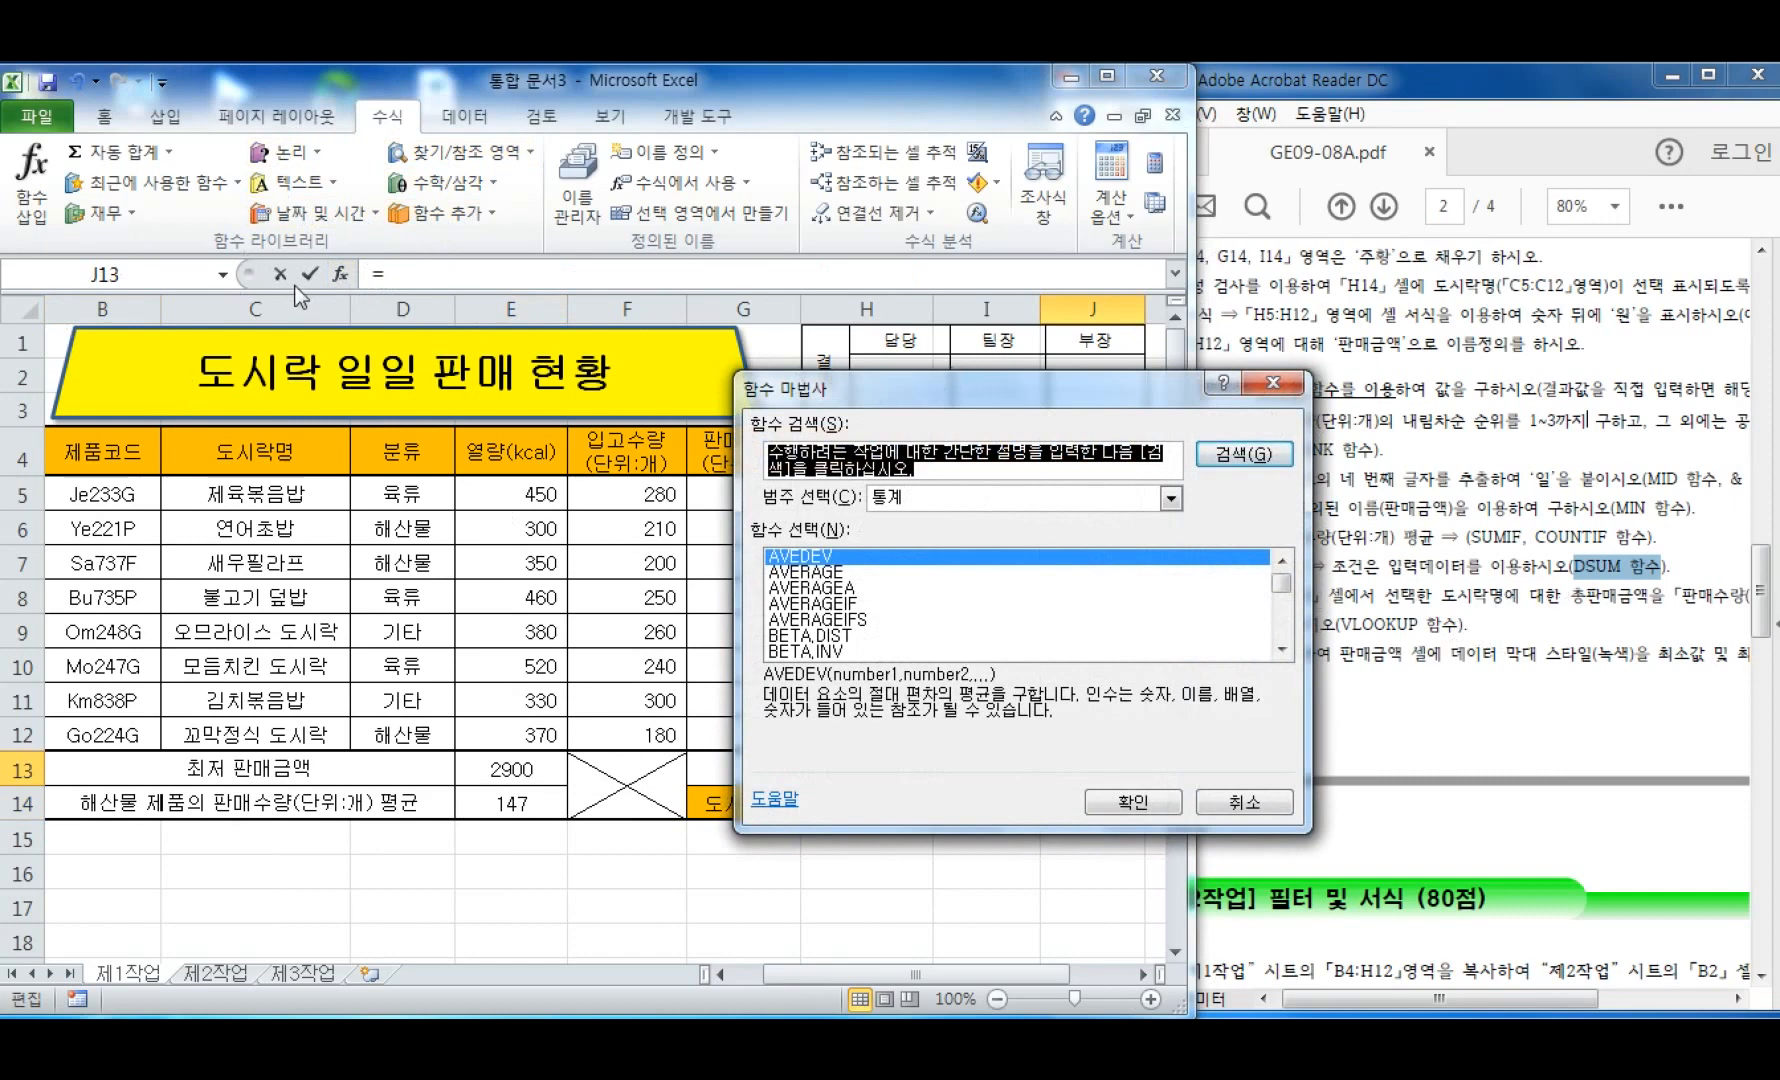
drag(886, 408, 741, 268)
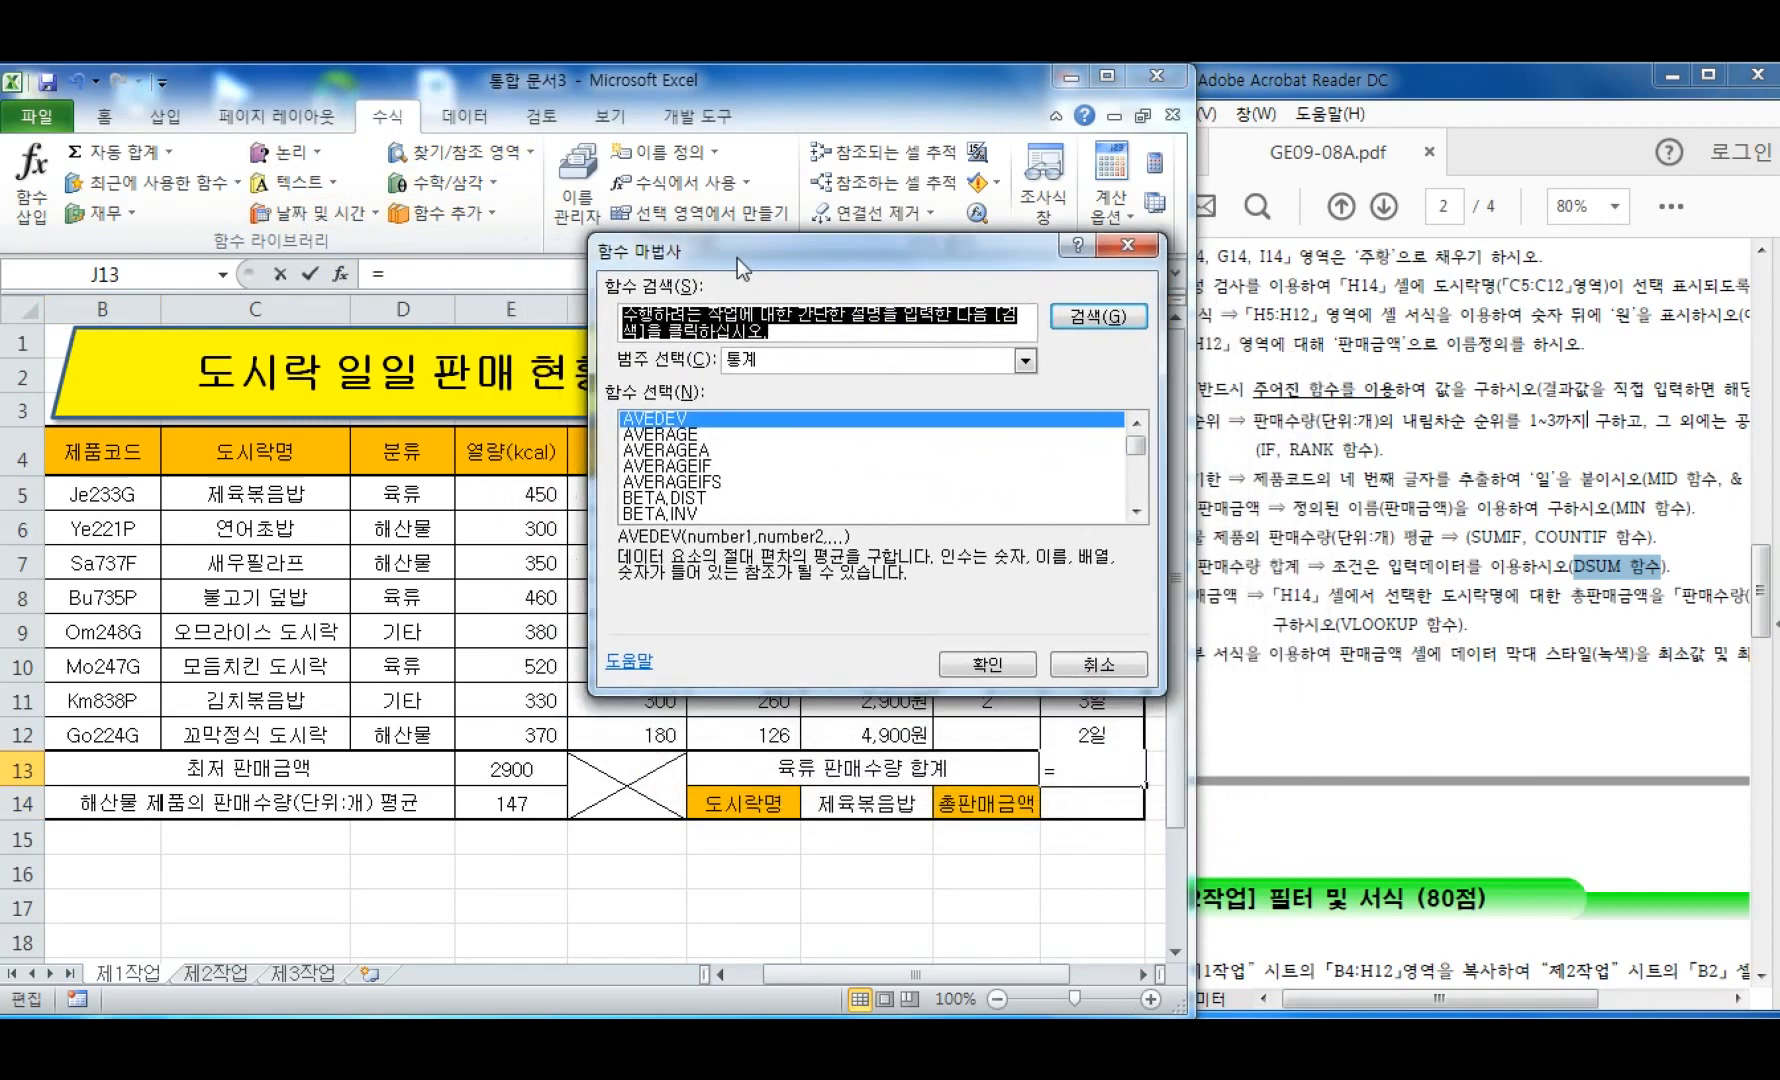
click(1023, 361)
click(905, 496)
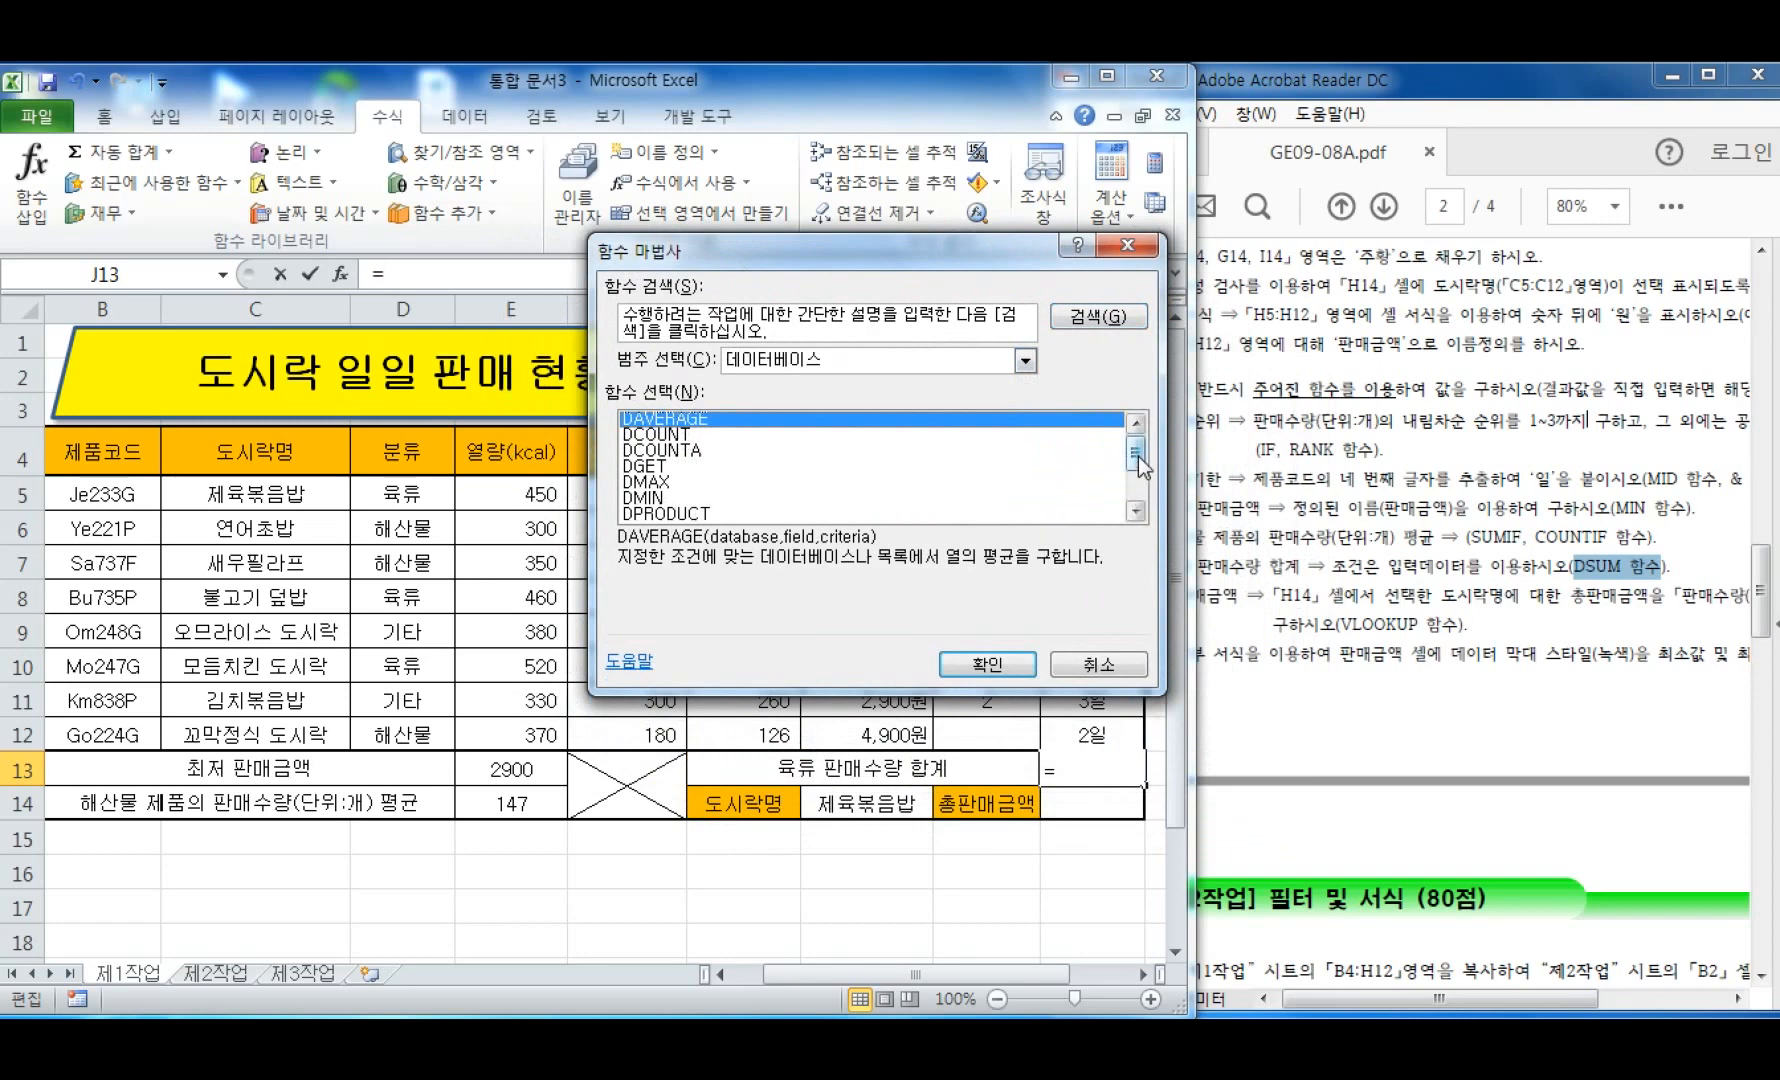
scroll(1138, 462, down, 1)
click(702, 515)
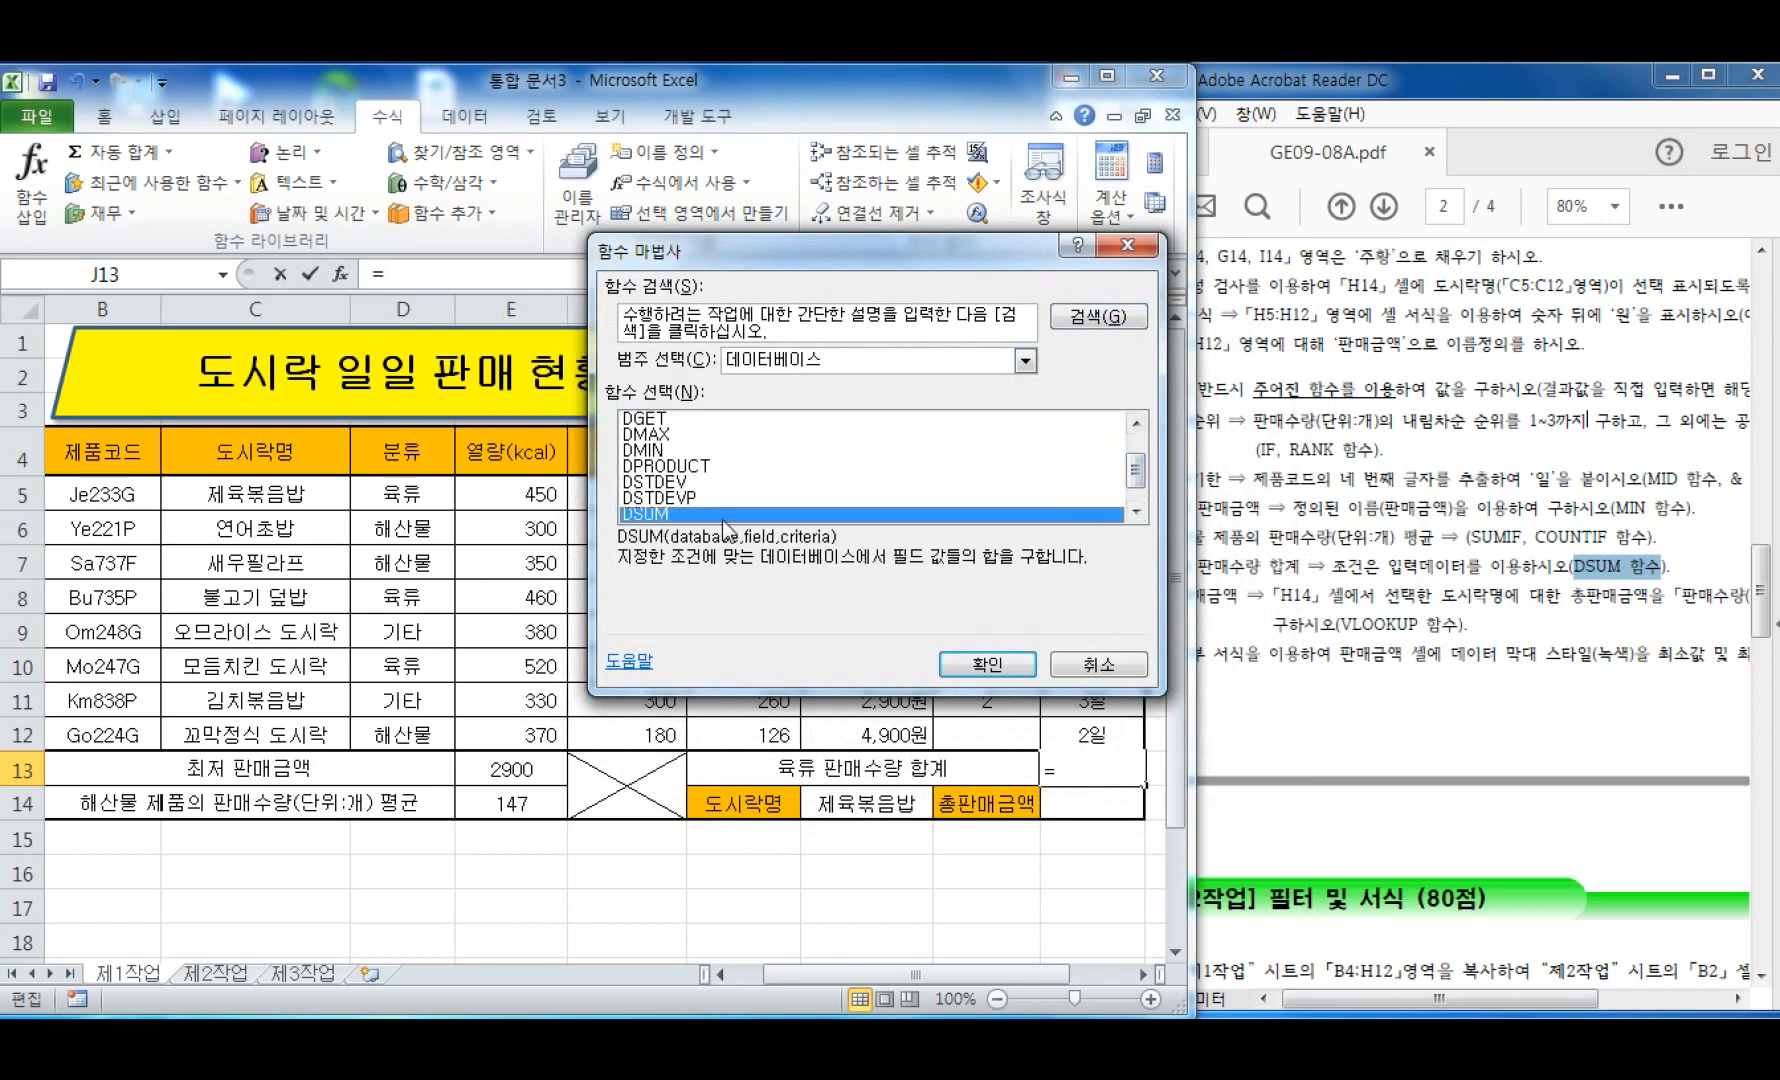
click(973, 670)
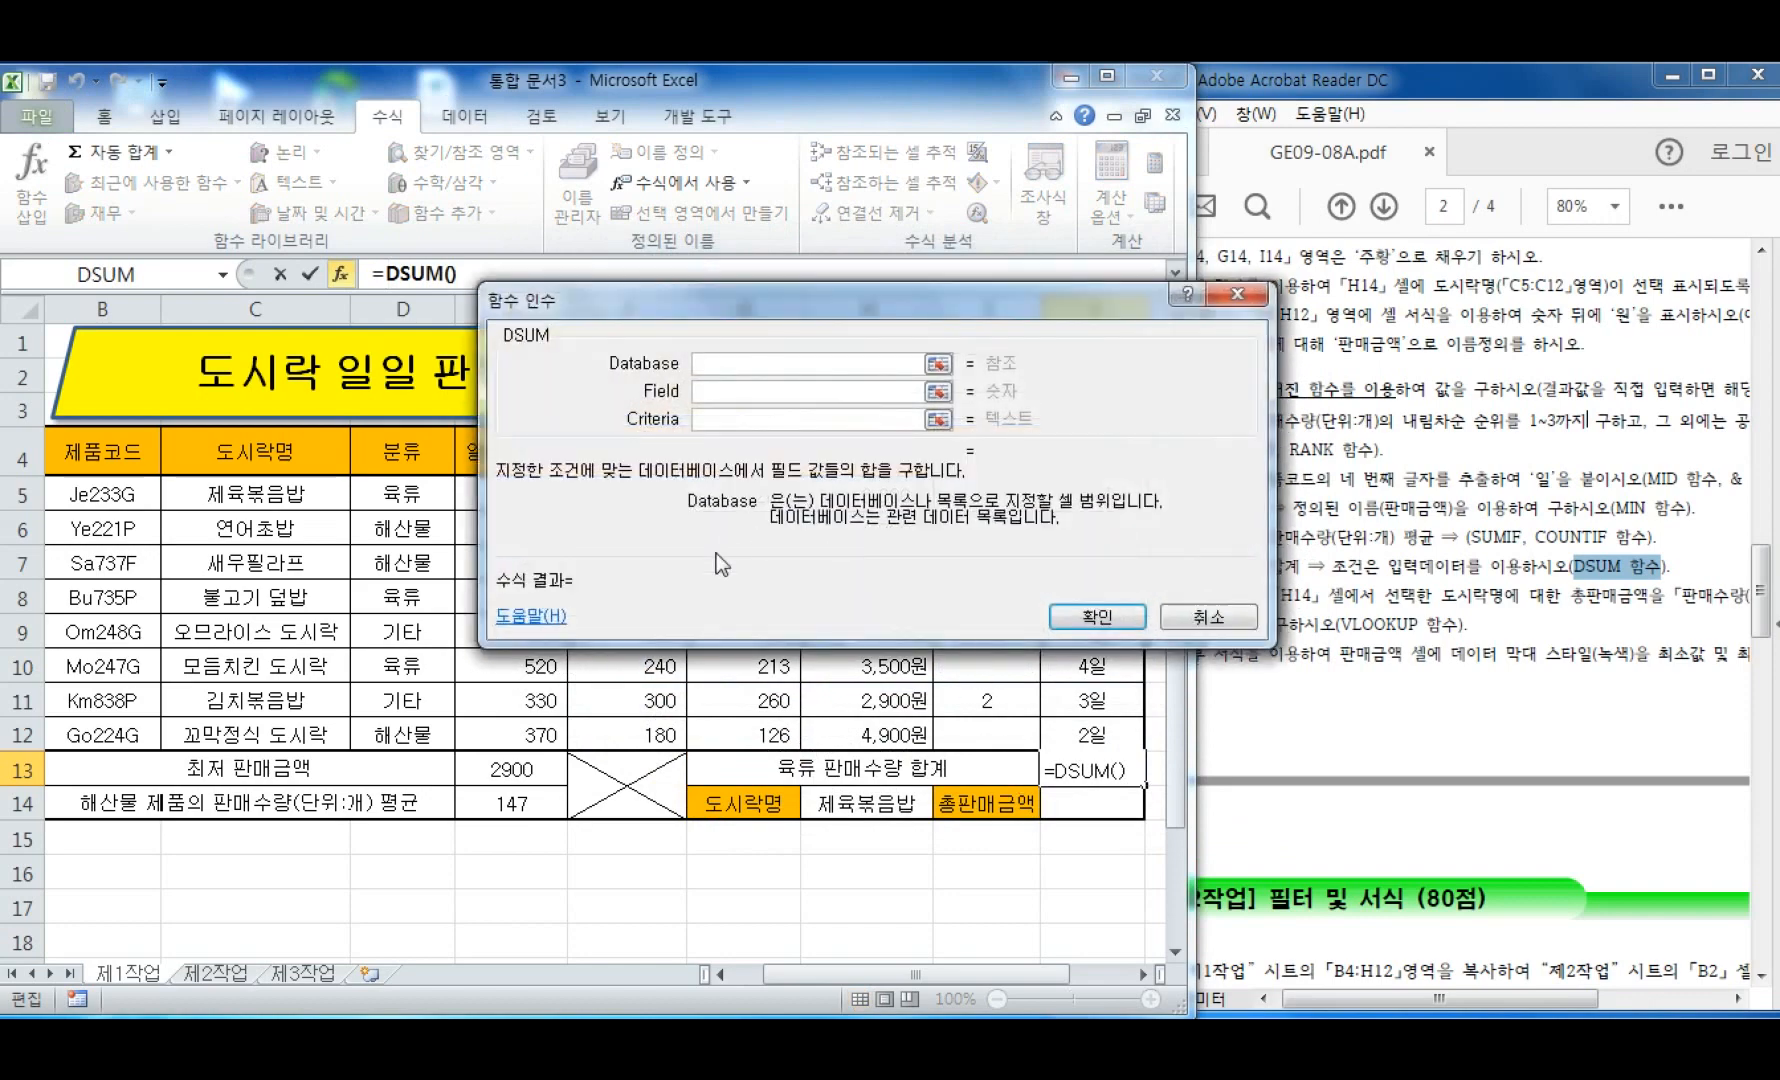
- Set DSUM's Database to the table range B4:H12, keeping the argument dialog clear of the header row
drag(743, 282, 814, 115)
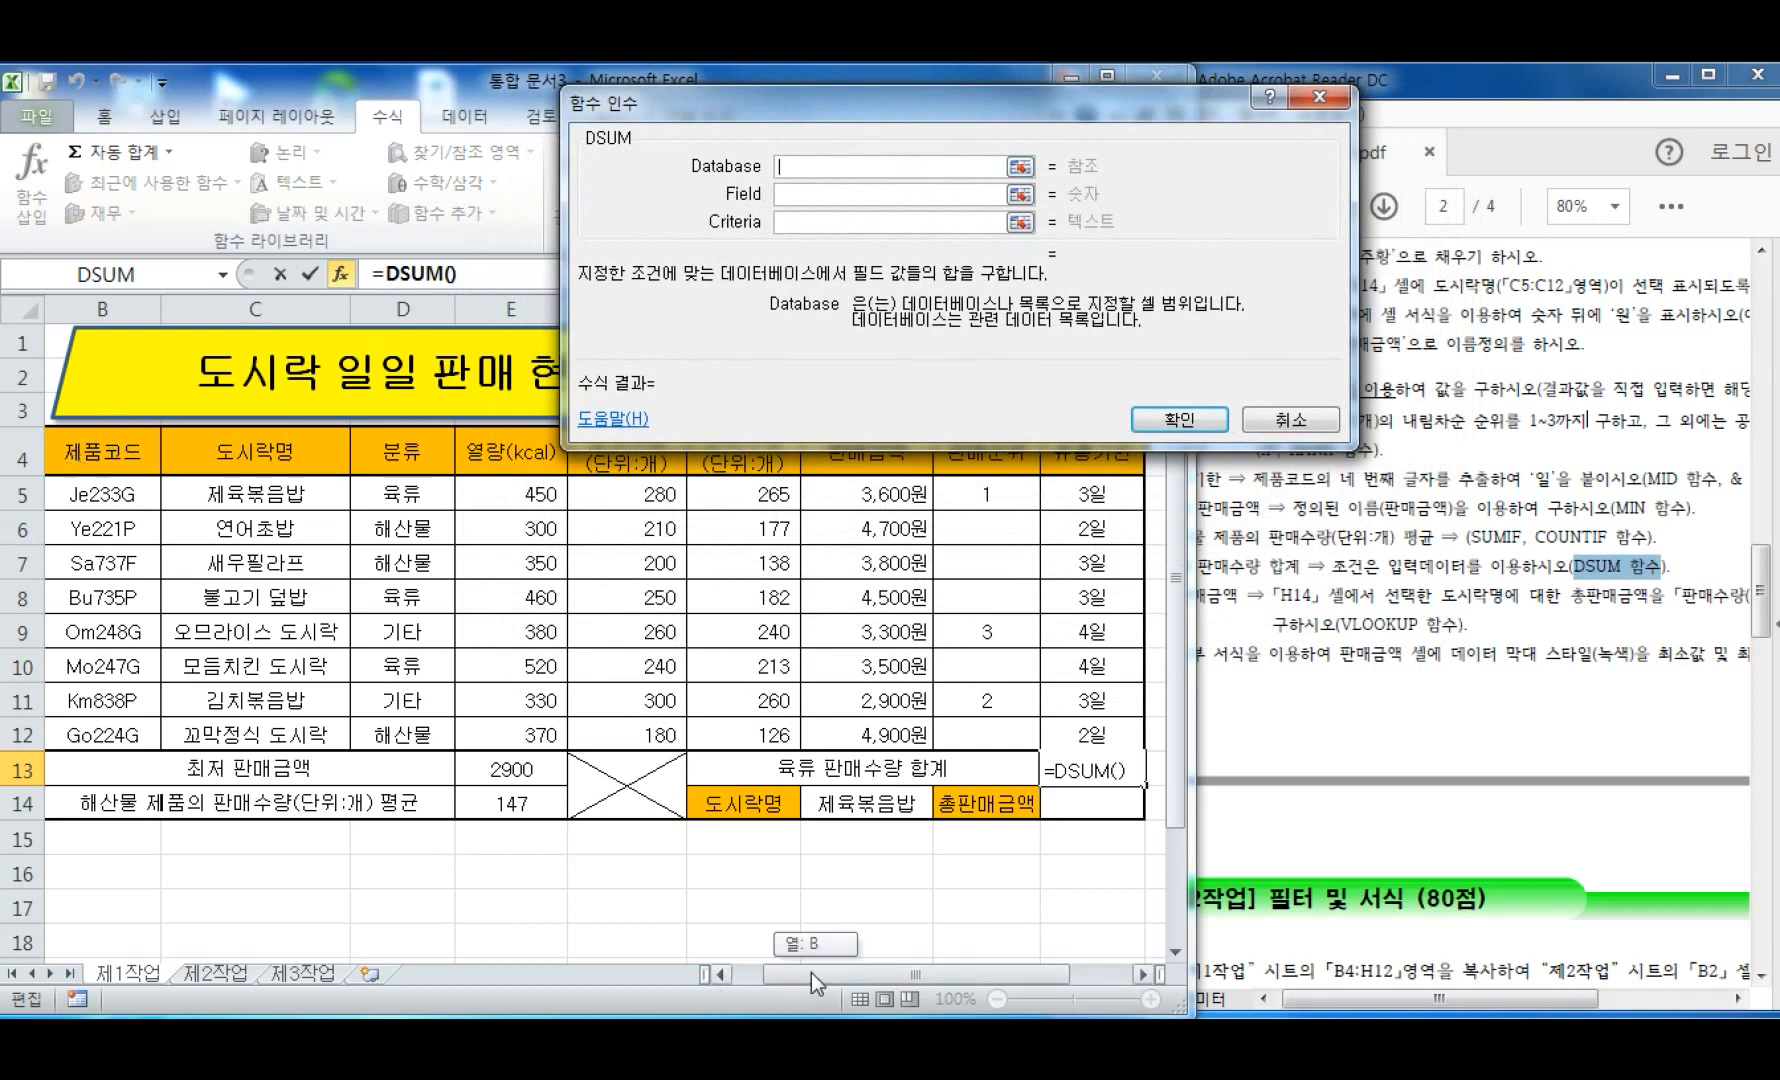
drag(811, 972, 776, 972)
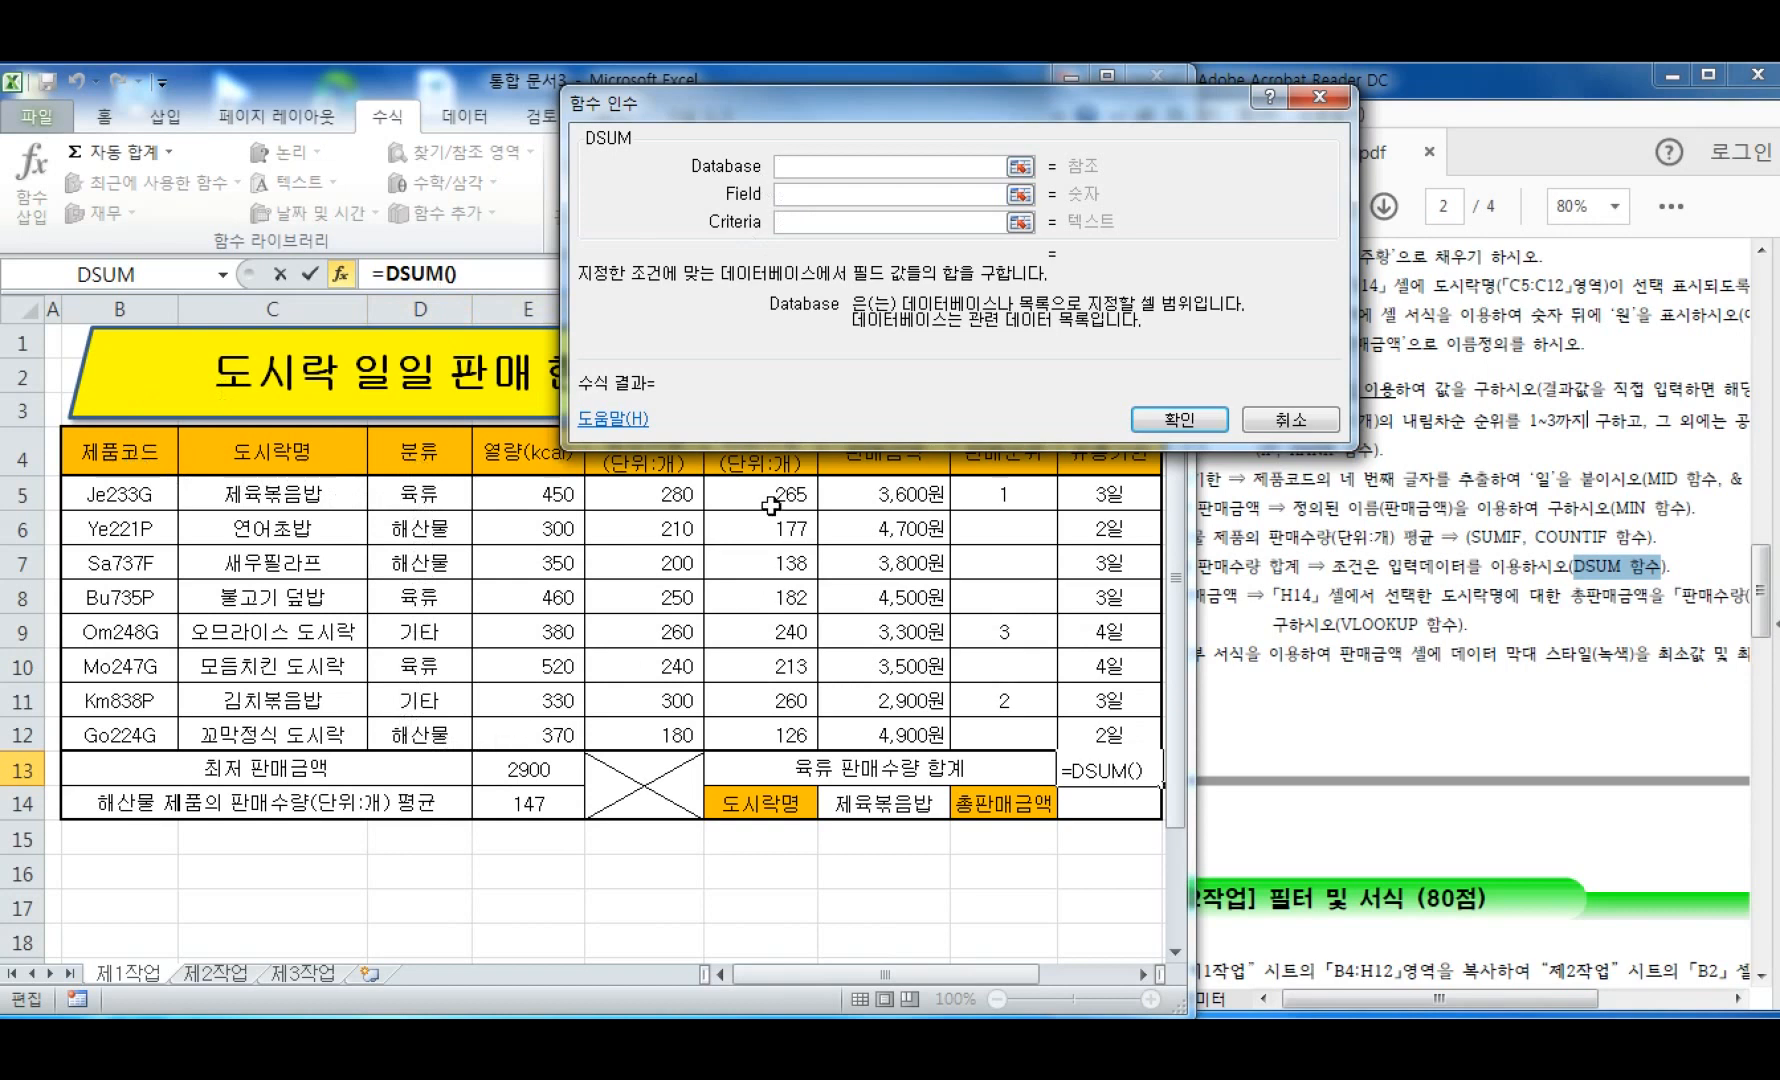
drag(115, 452, 880, 736)
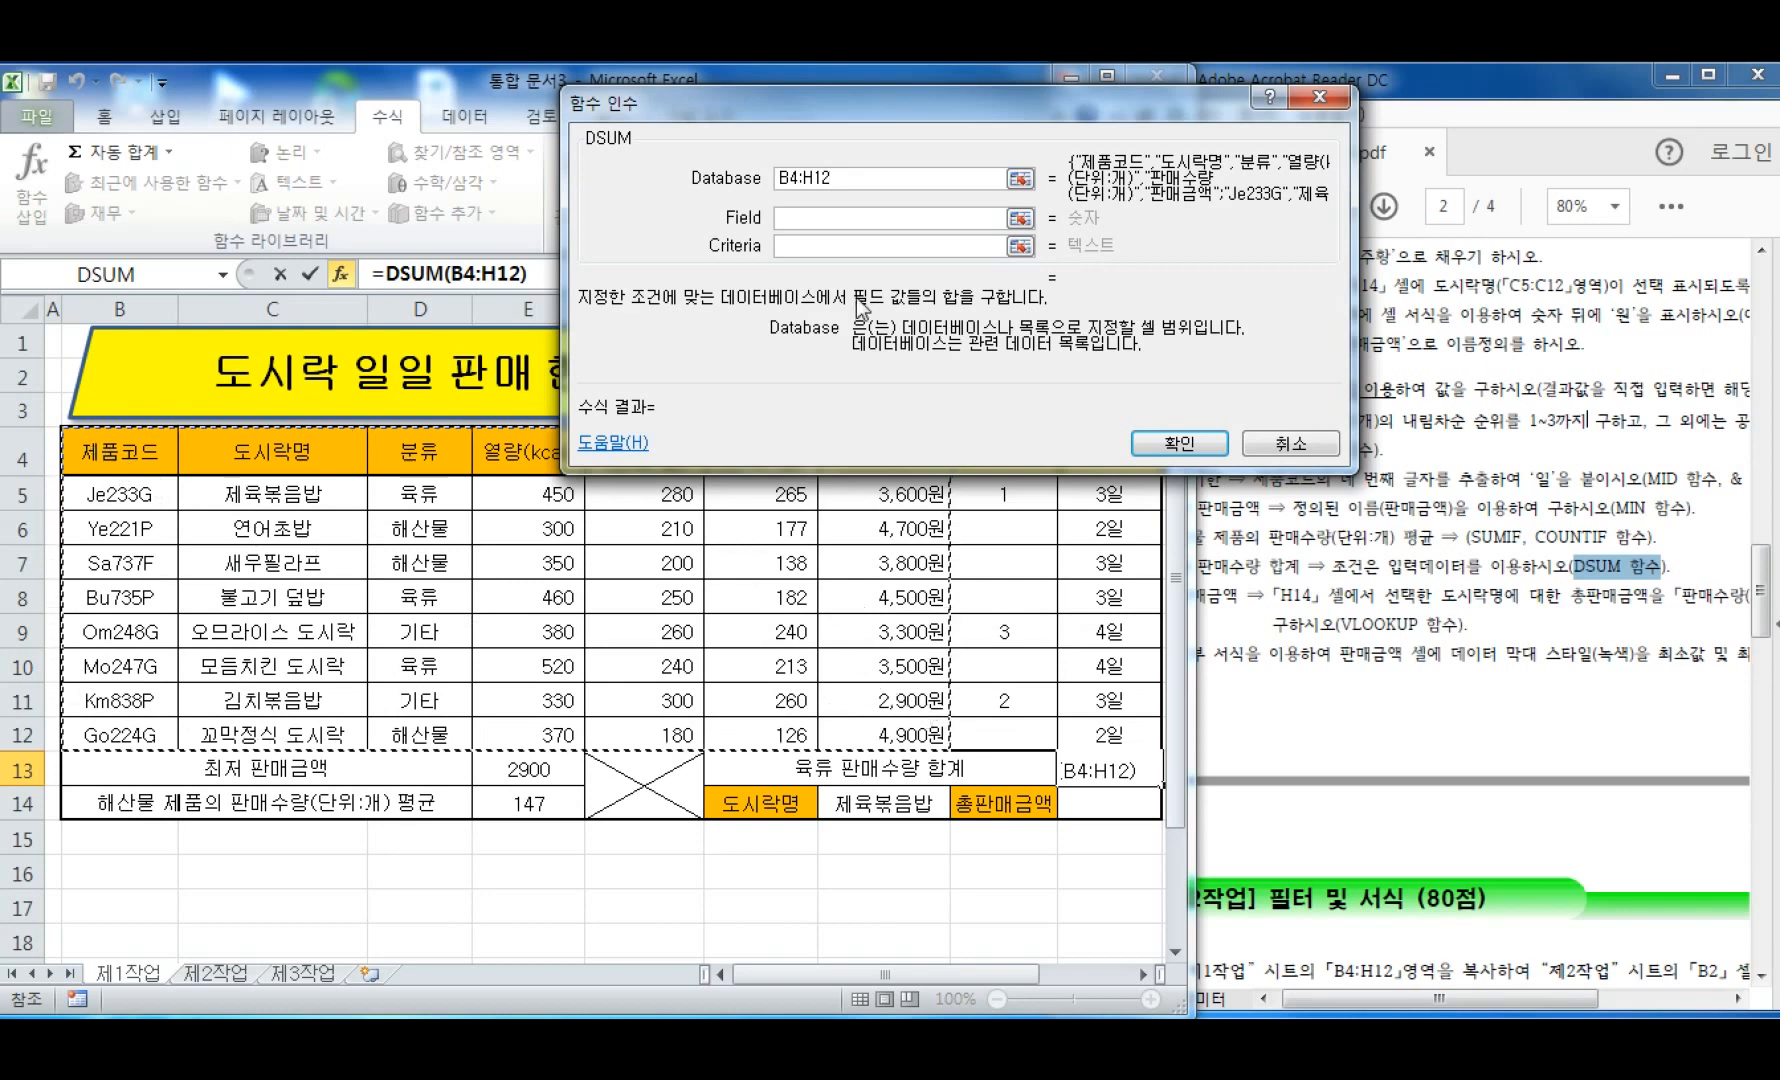
drag(783, 105, 747, 76)
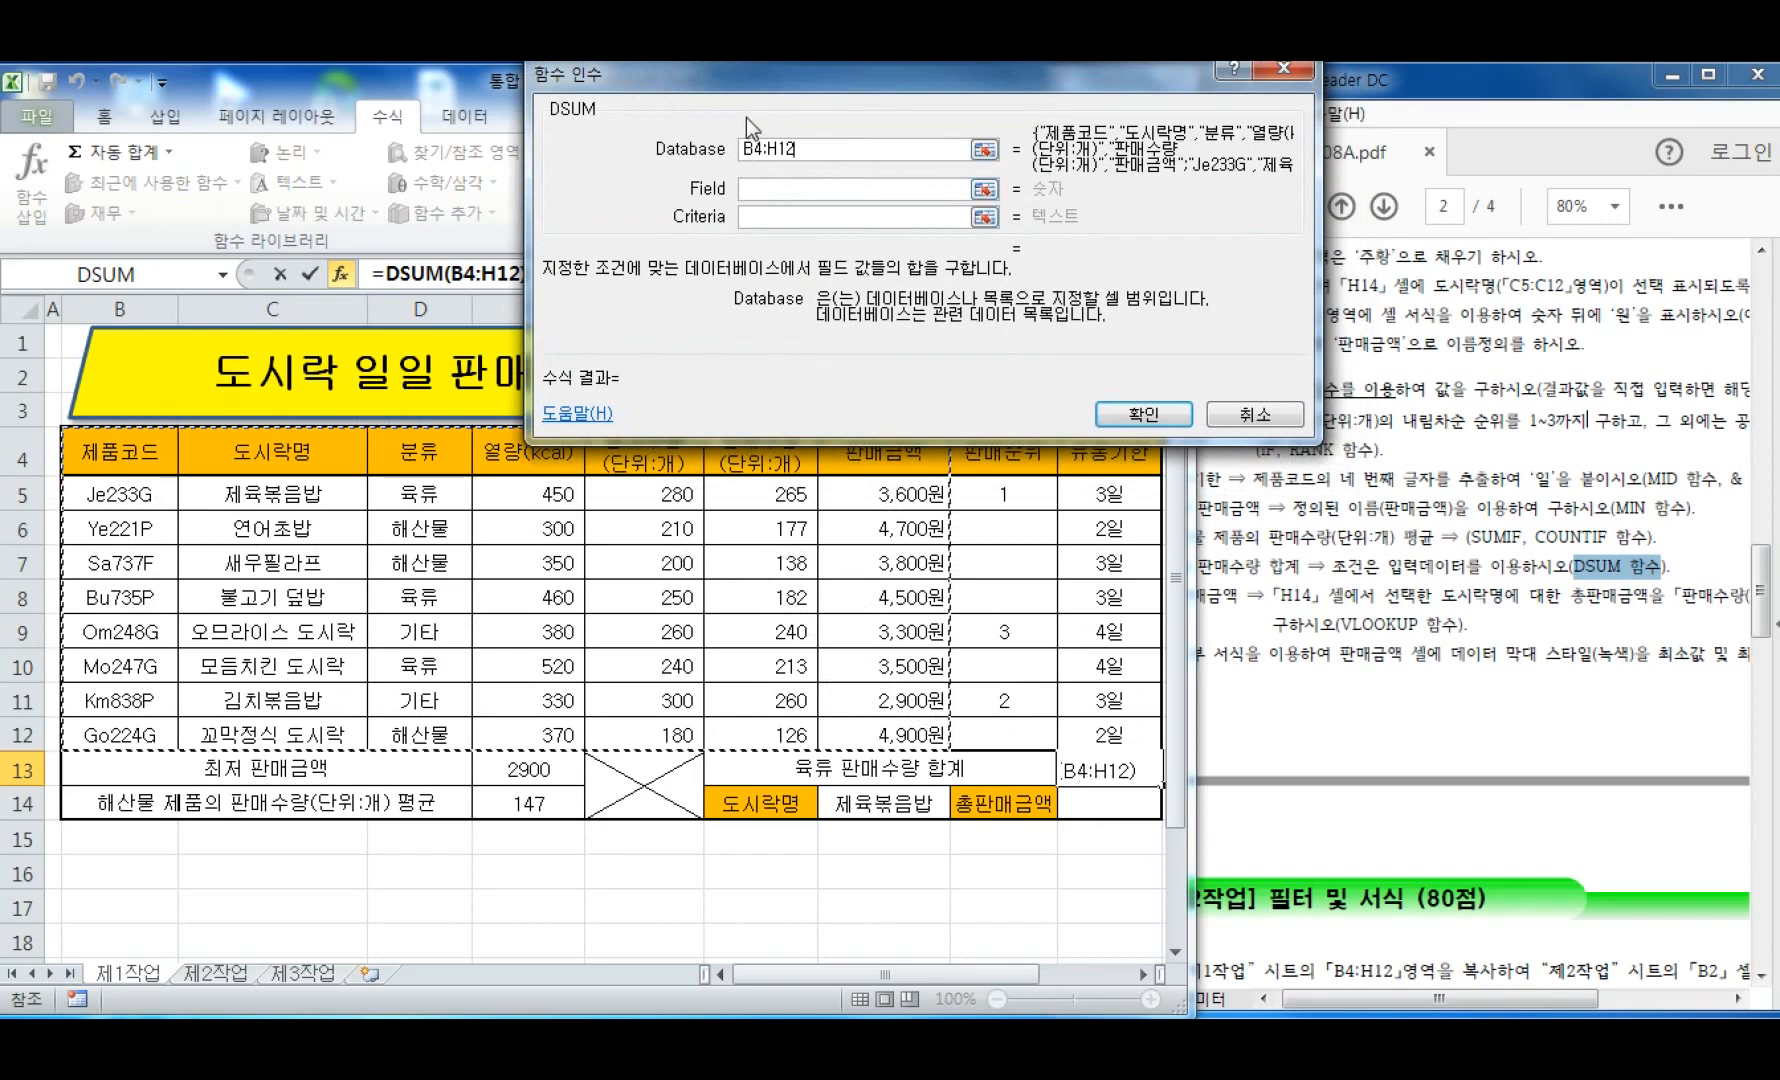
drag(751, 72, 838, 676)
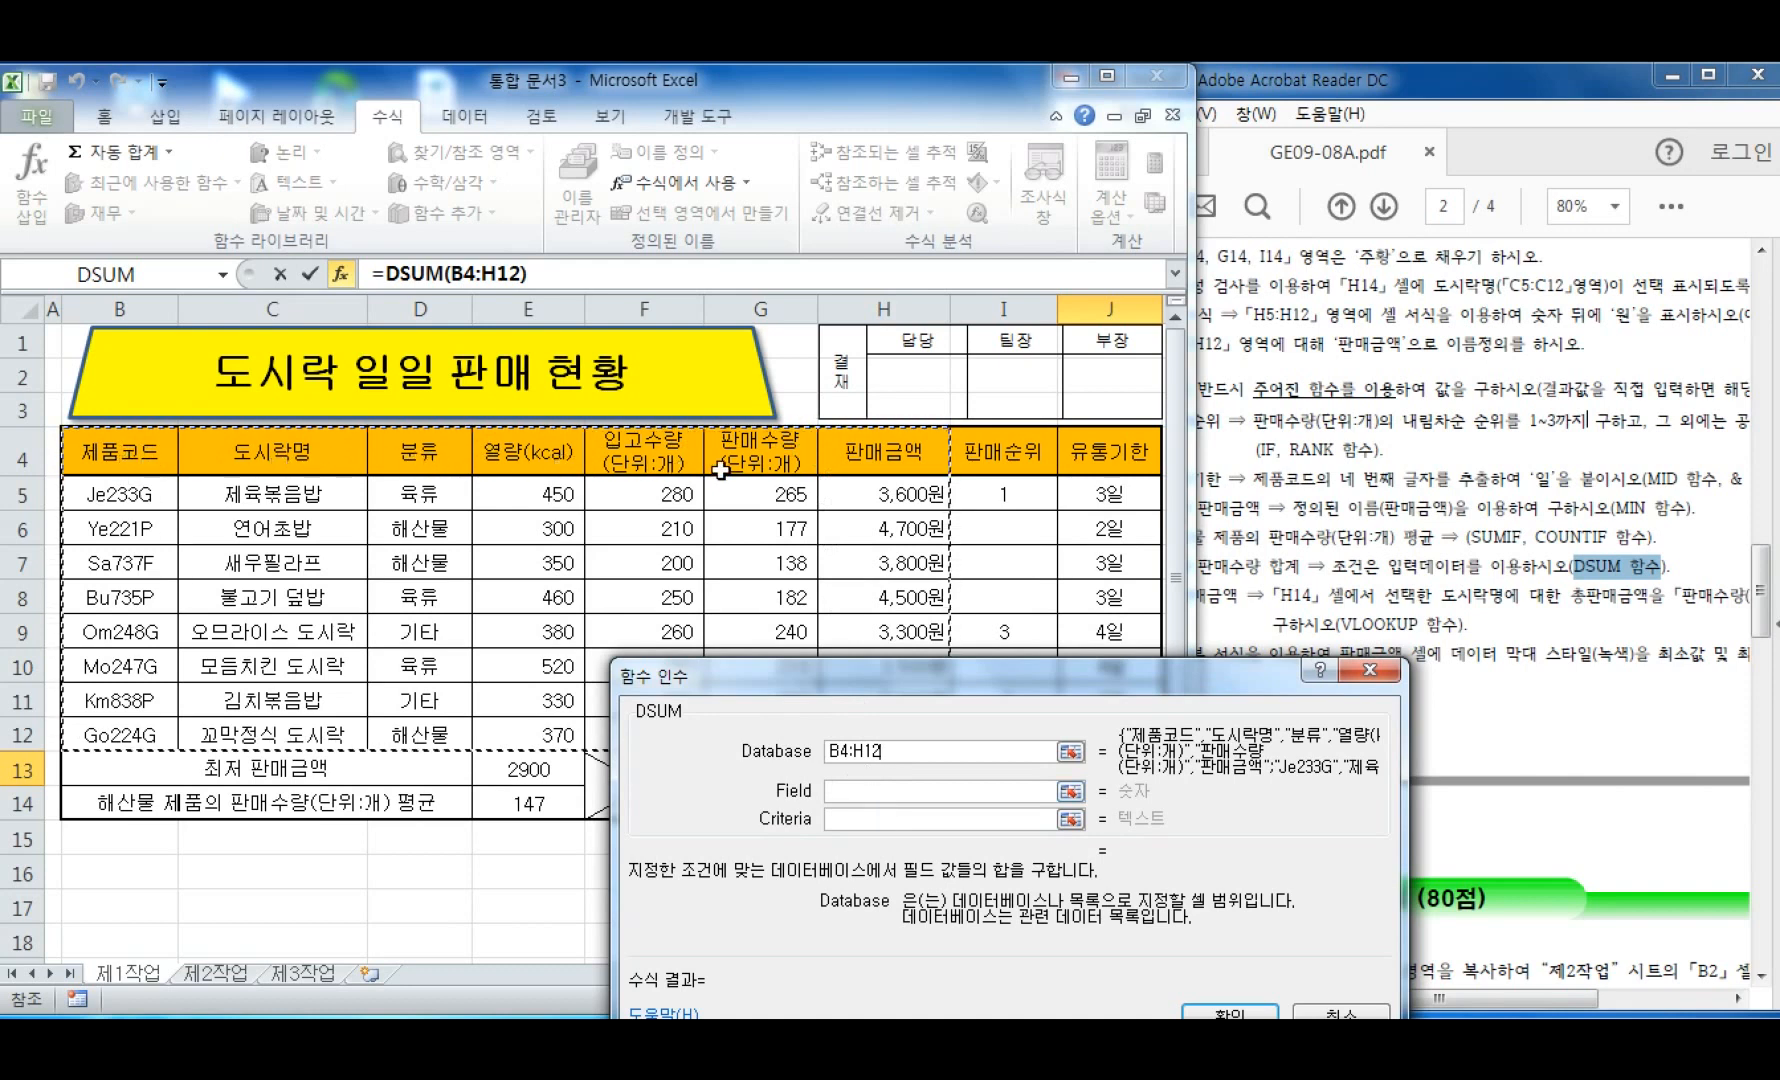
- Set DSUM's Field to 6 and Criteria to D4:D5, and enter the formula in J13
click(874, 793)
text(6)
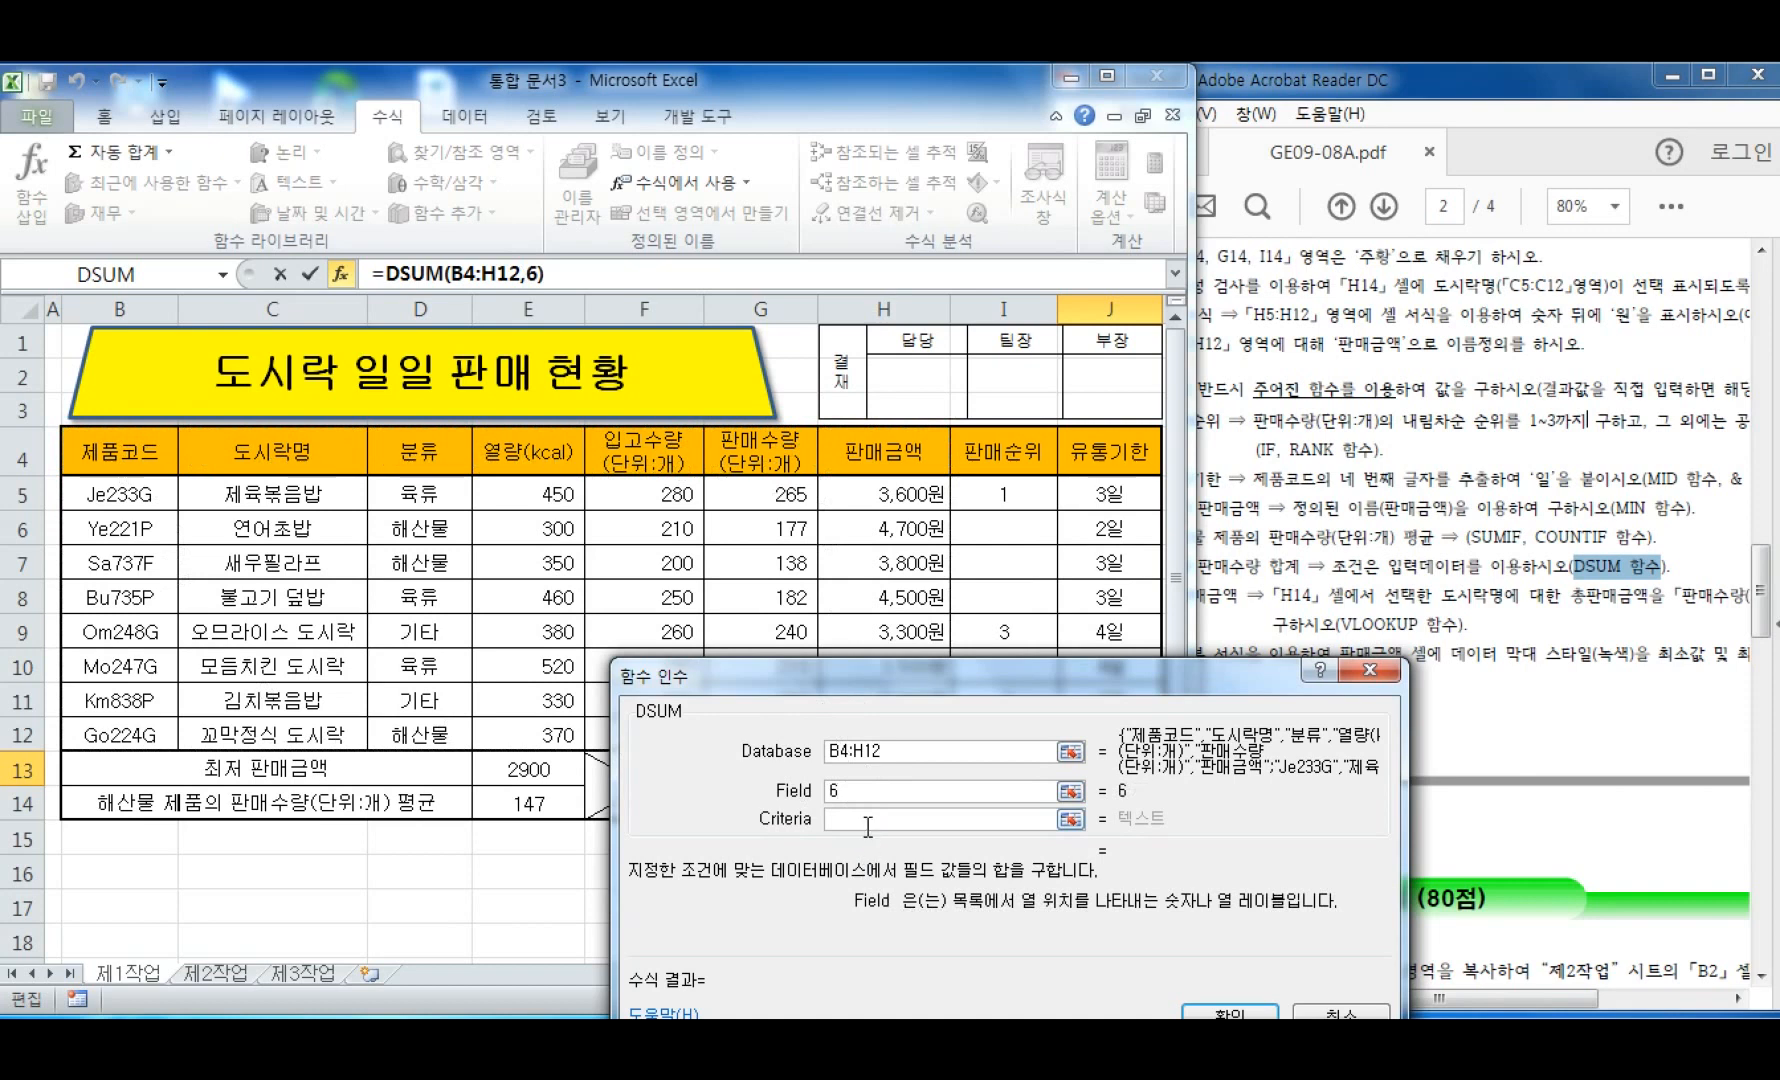
click(868, 822)
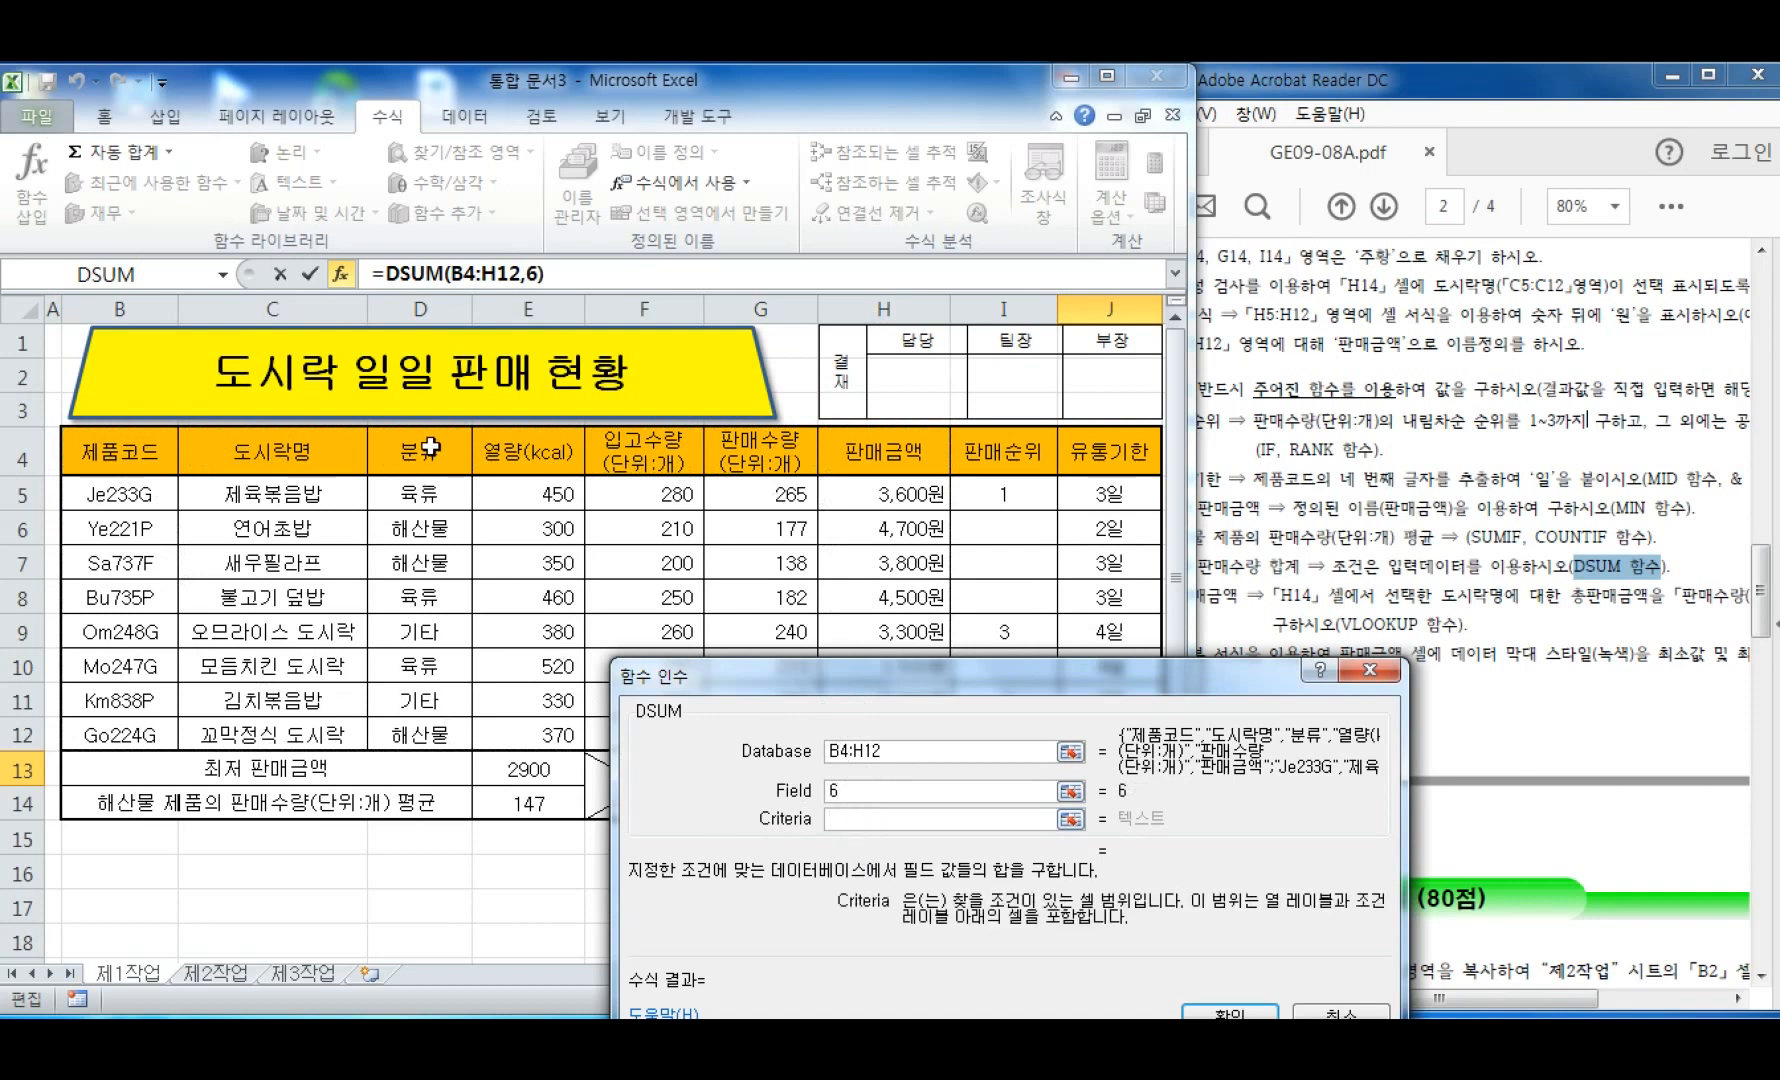
drag(430, 448, 431, 494)
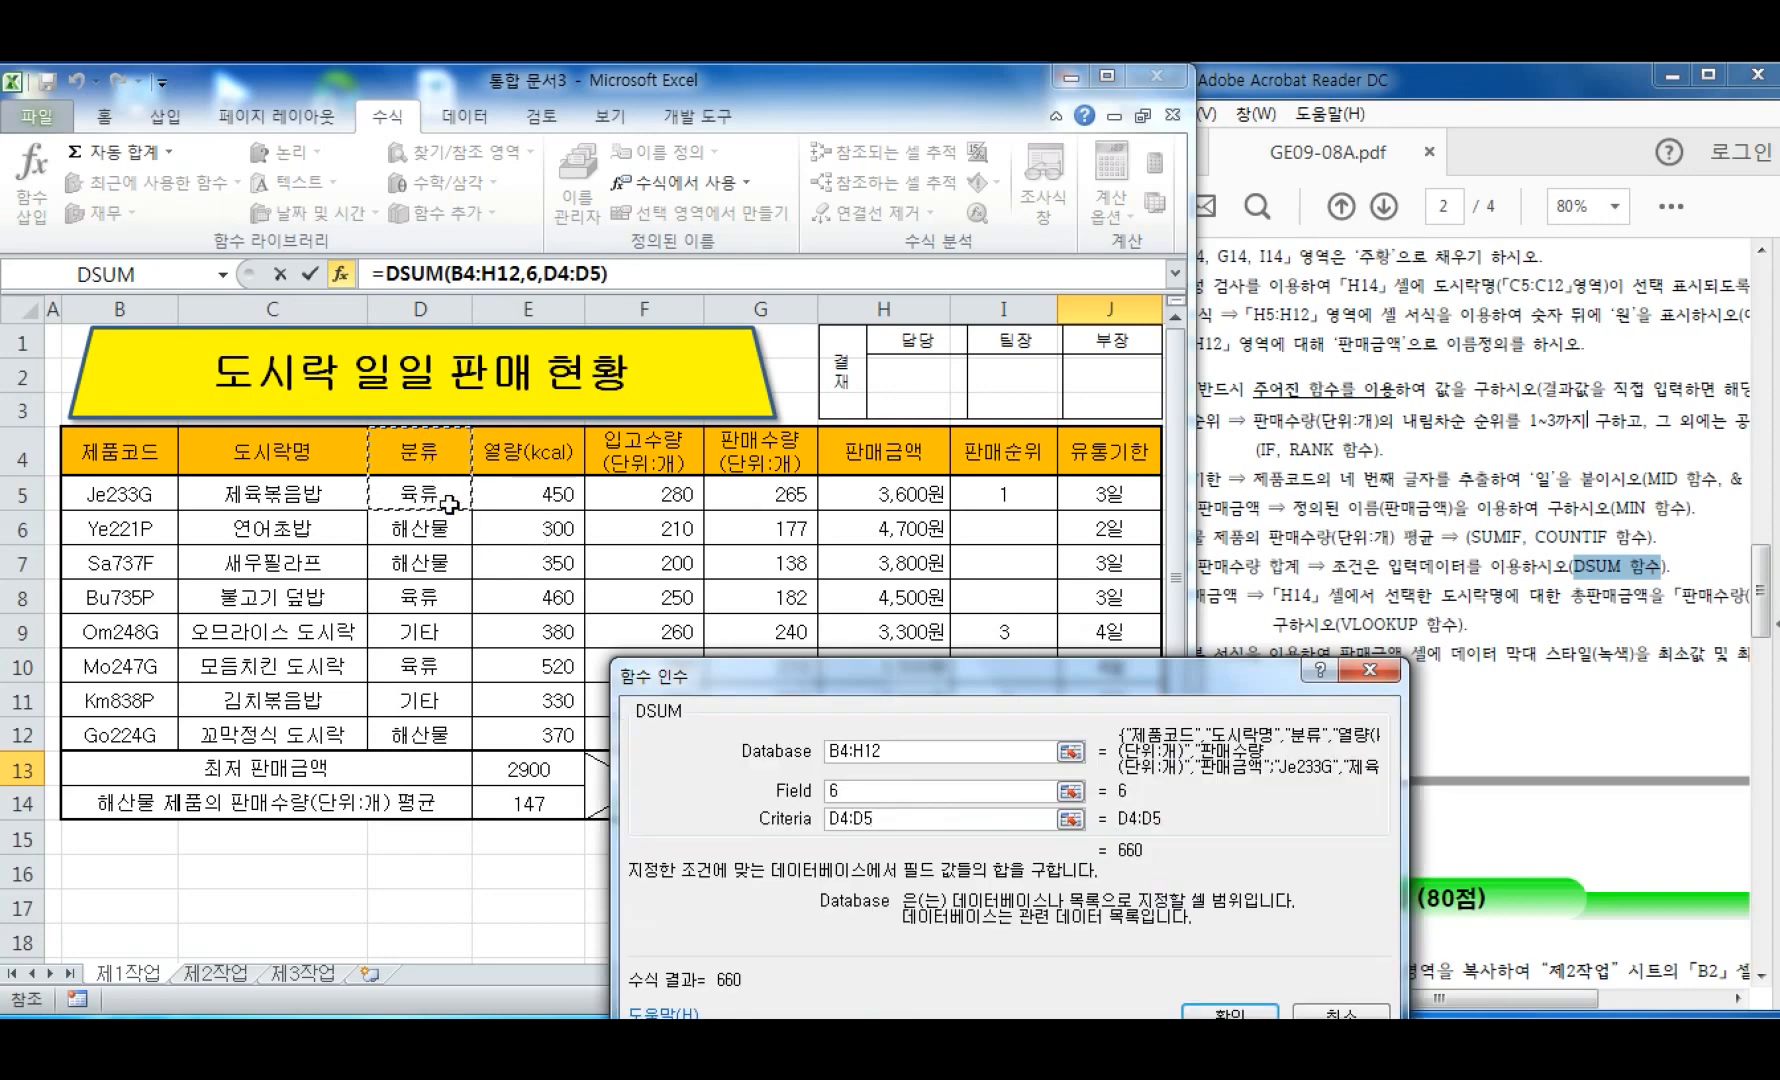
drag(807, 690, 791, 531)
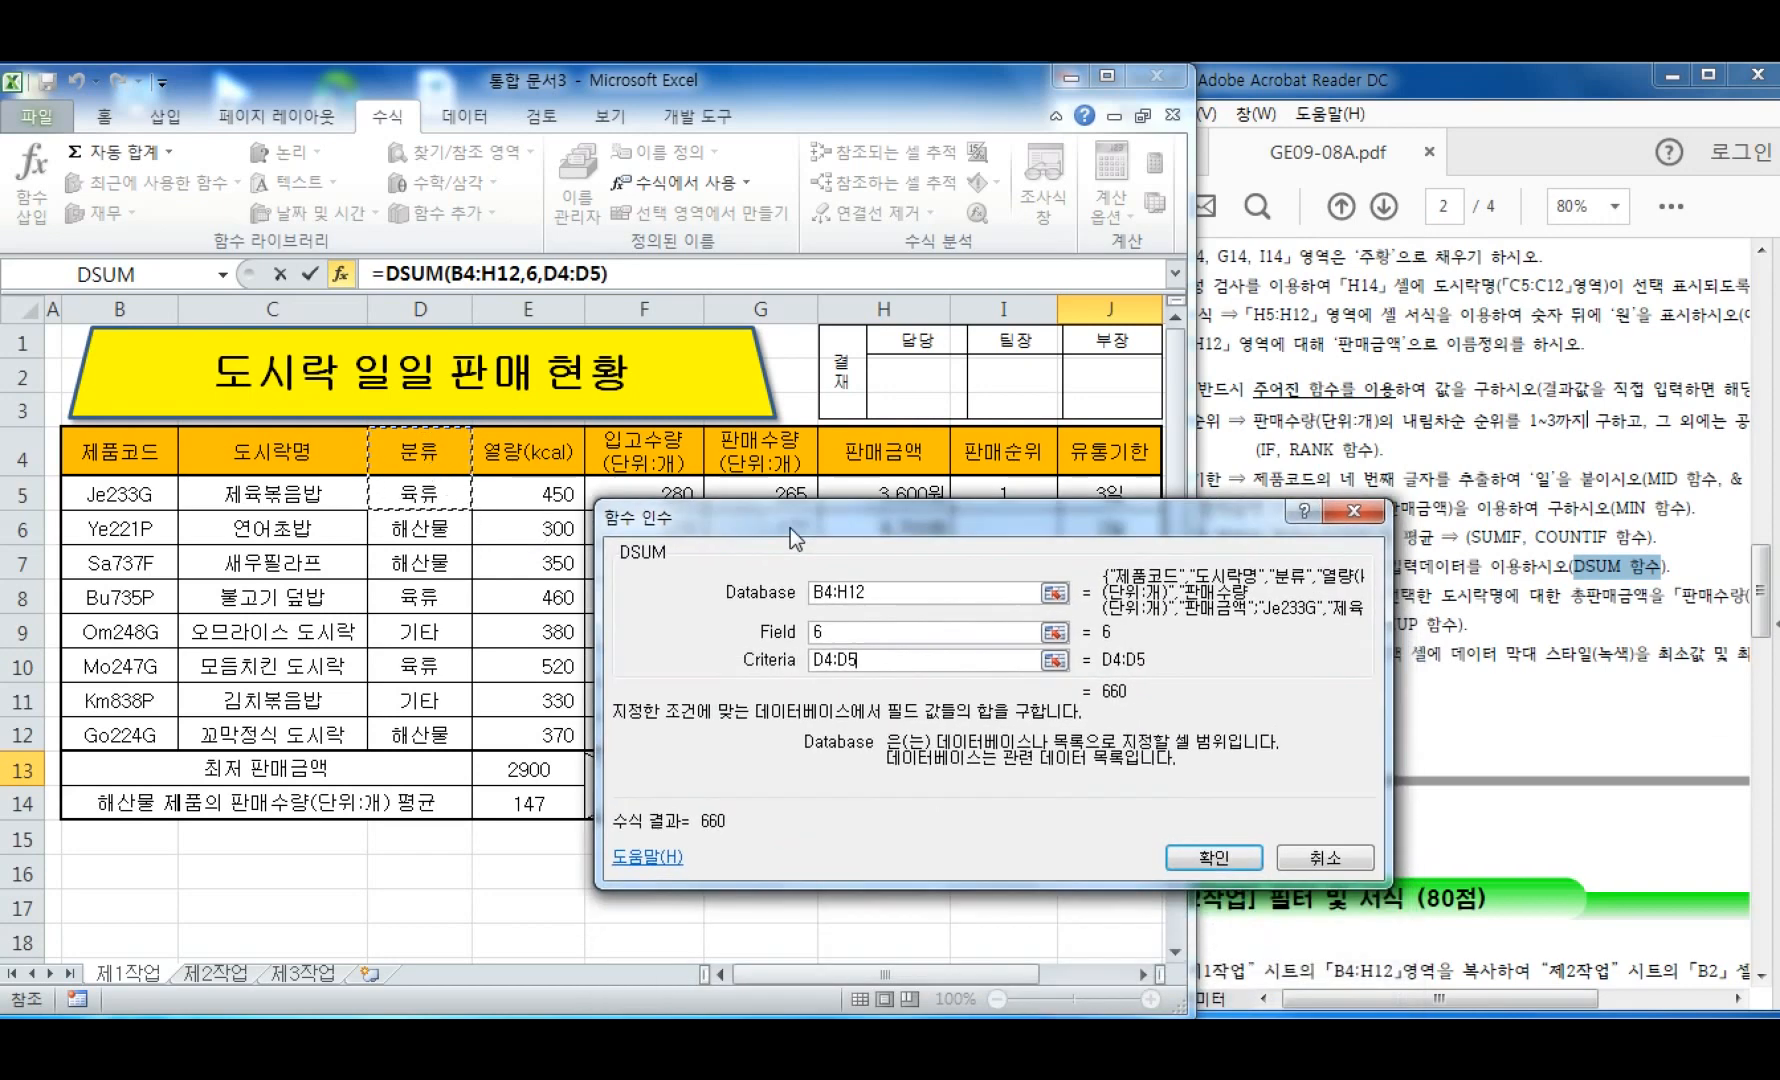
drag(873, 517, 759, 640)
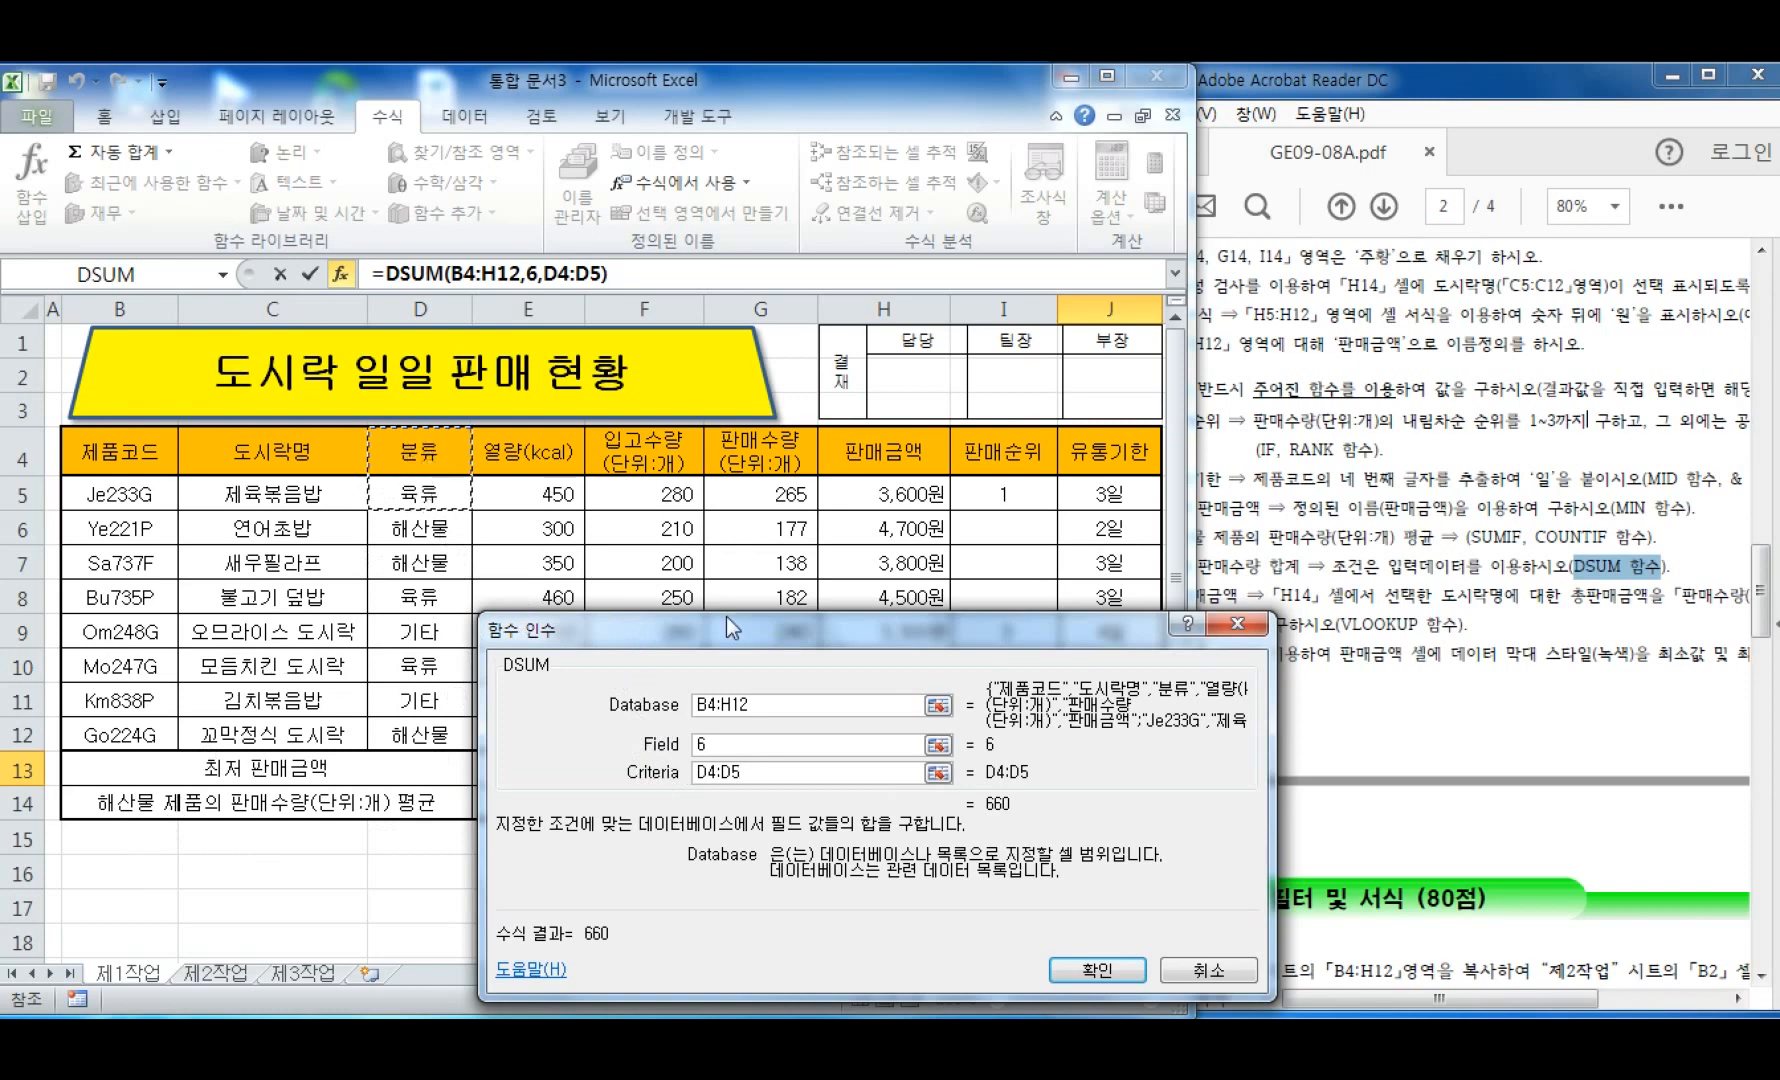
click(1092, 966)
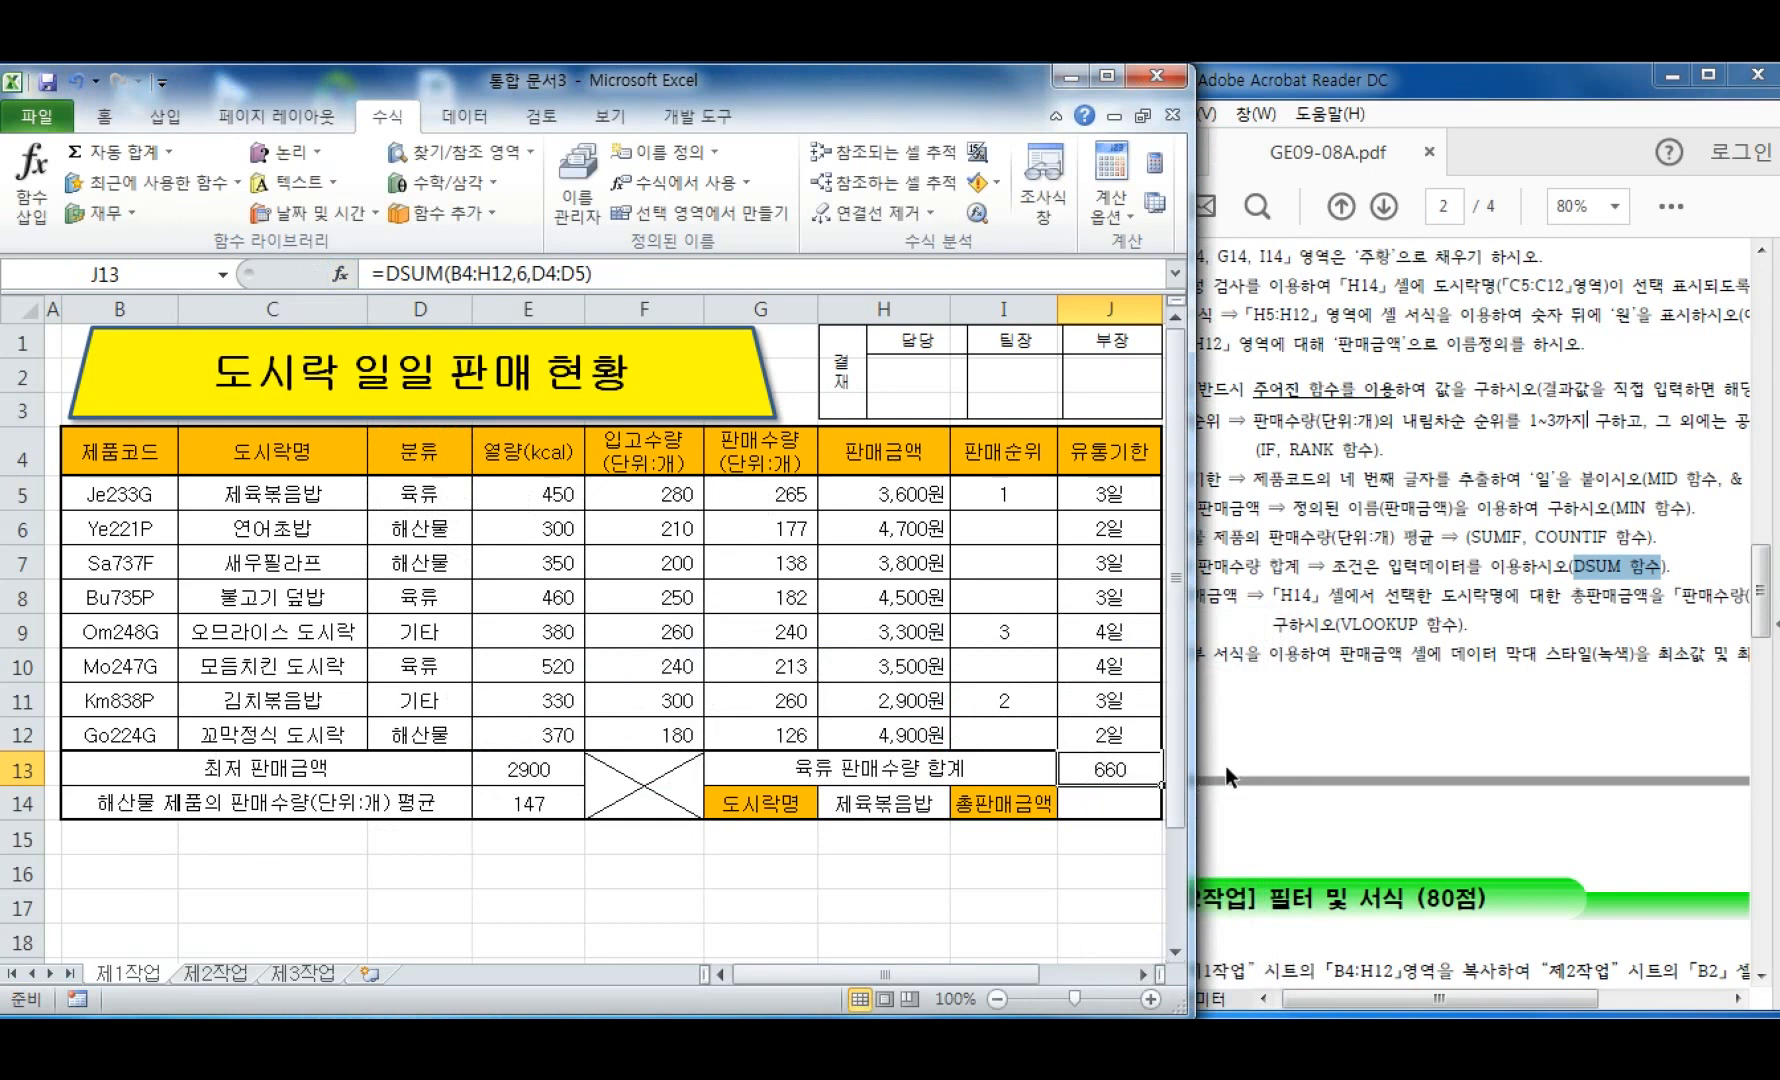
- Read the start of PDF task (6) on 총판매금액 and its reference to cell H14
click(1345, 600)
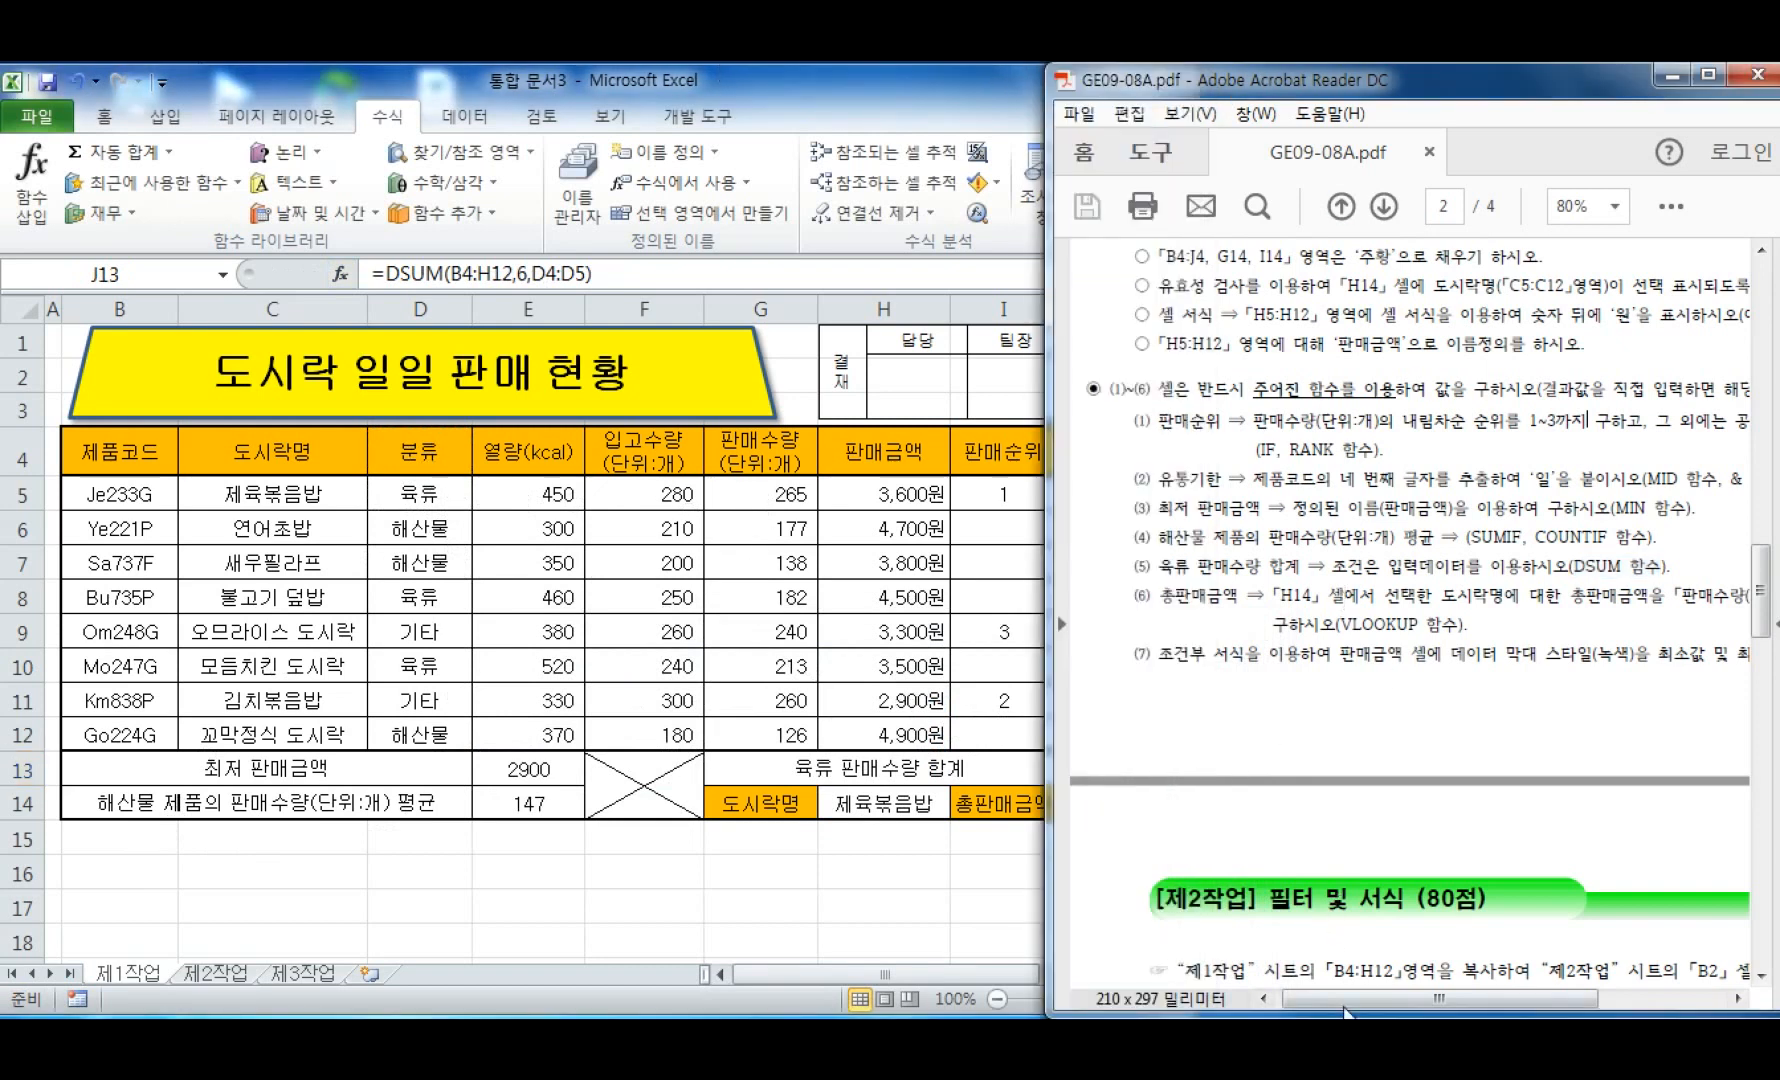
drag(1160, 597, 1376, 599)
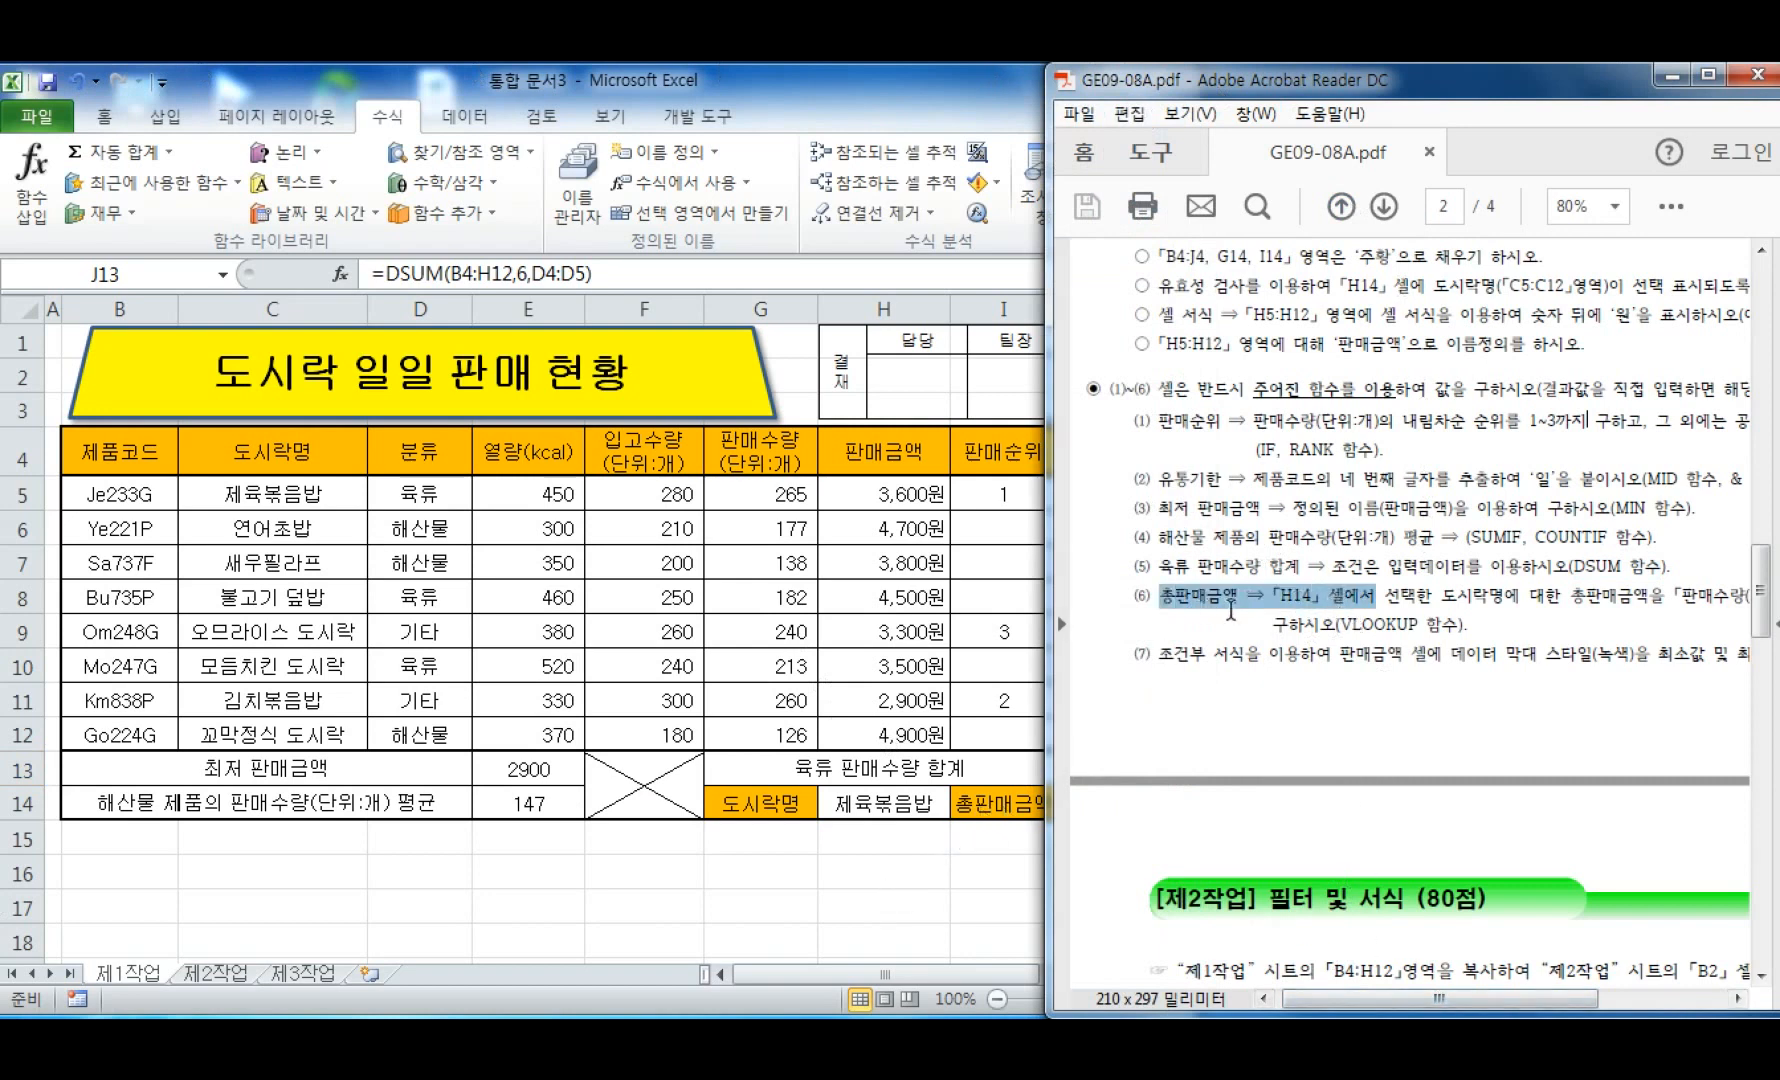
click(1288, 596)
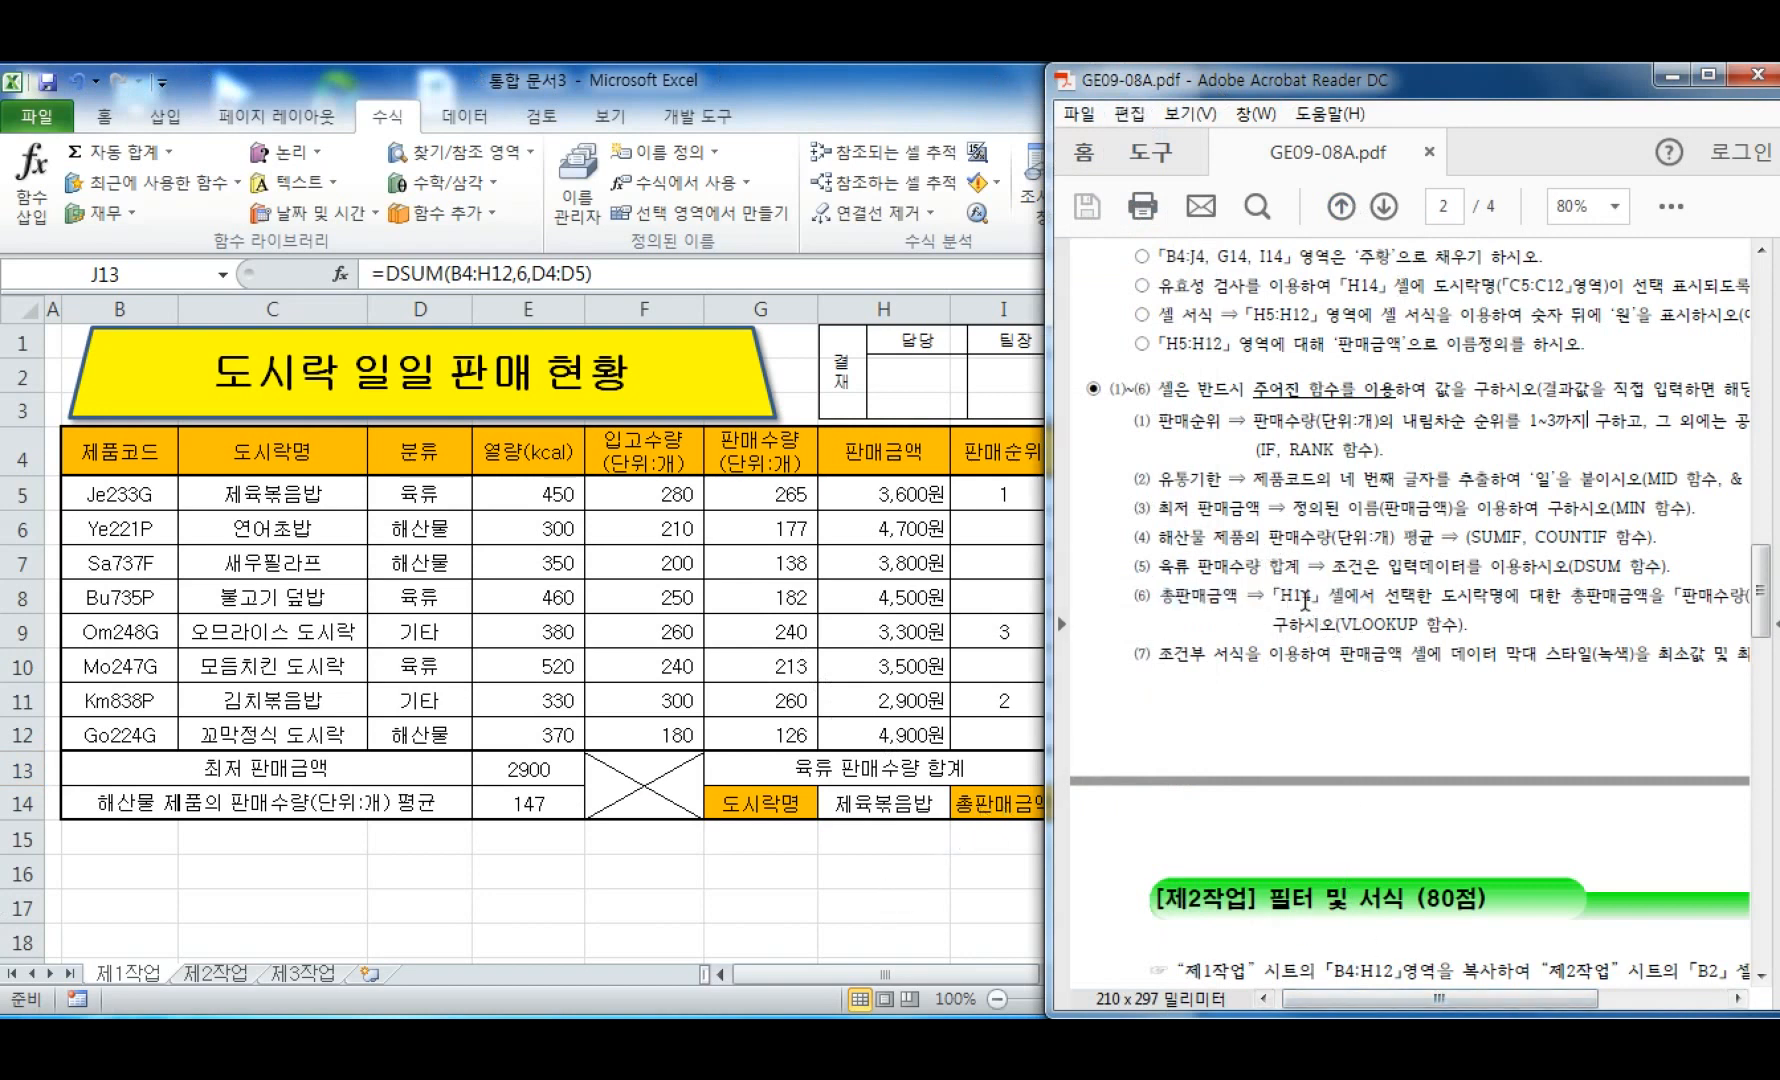
double_click(912, 811)
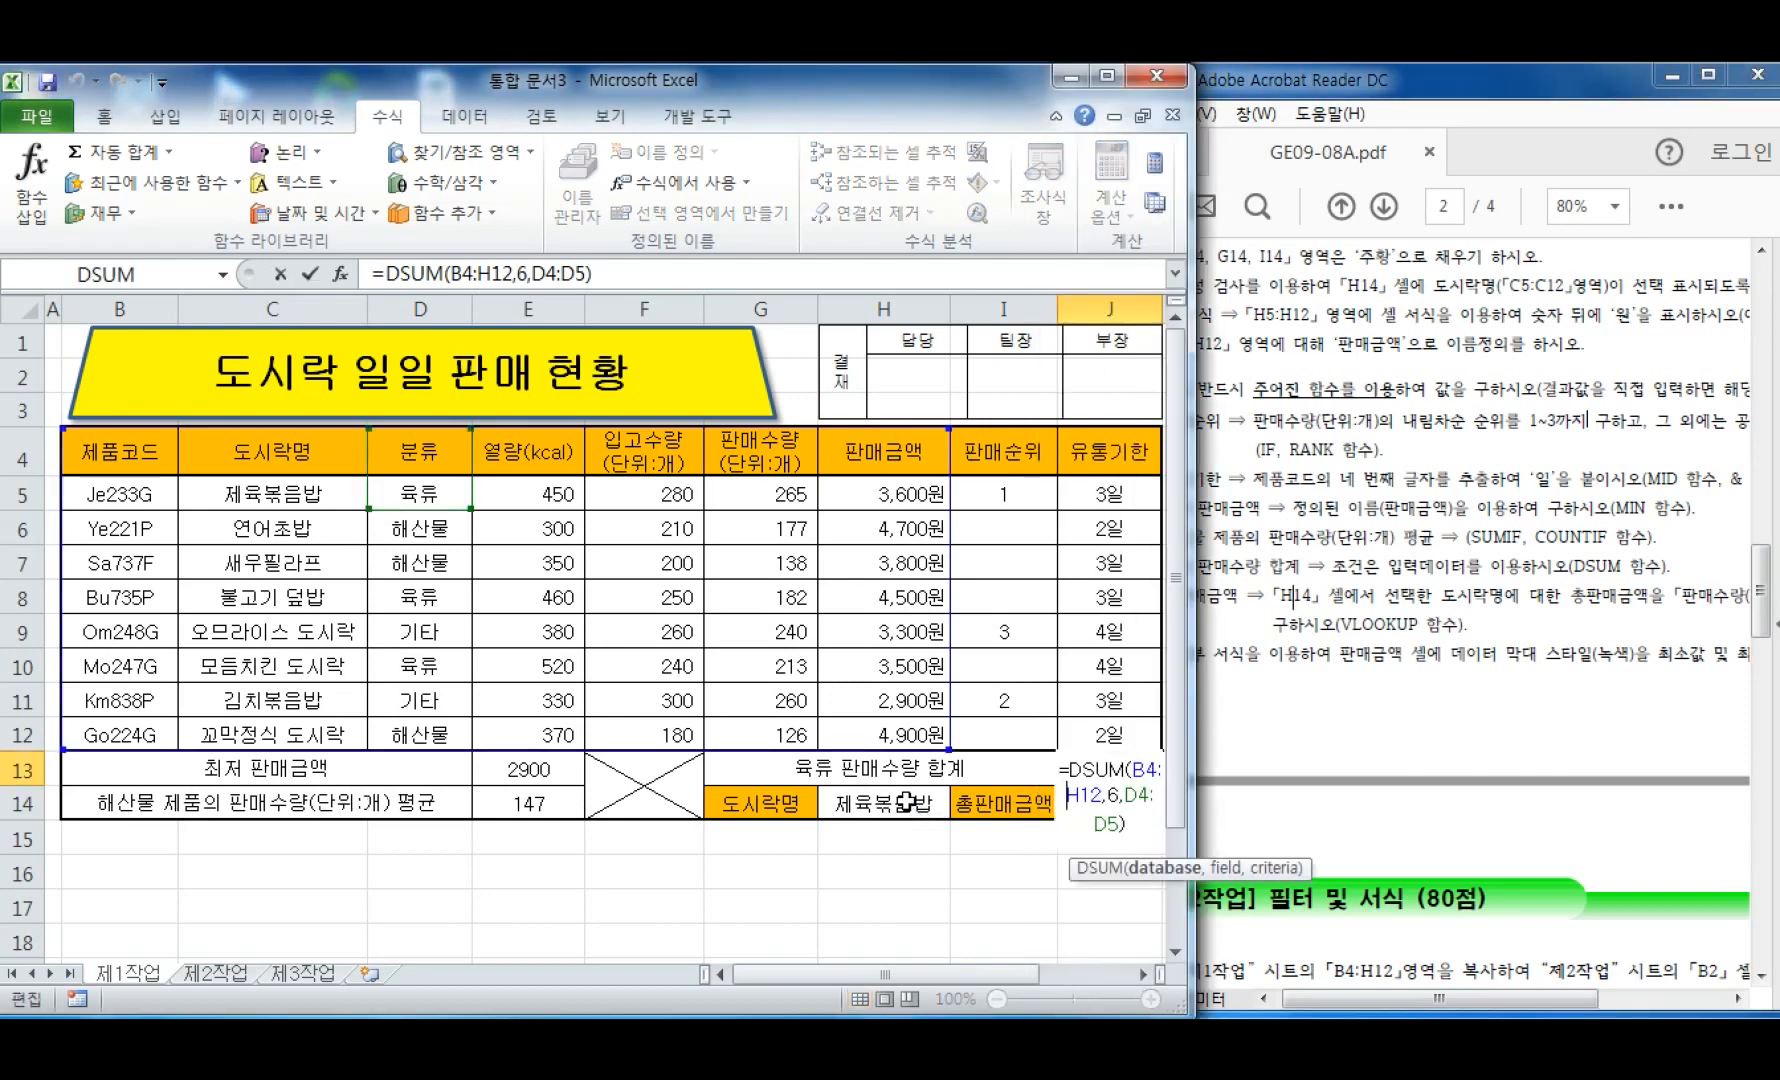
click(920, 807)
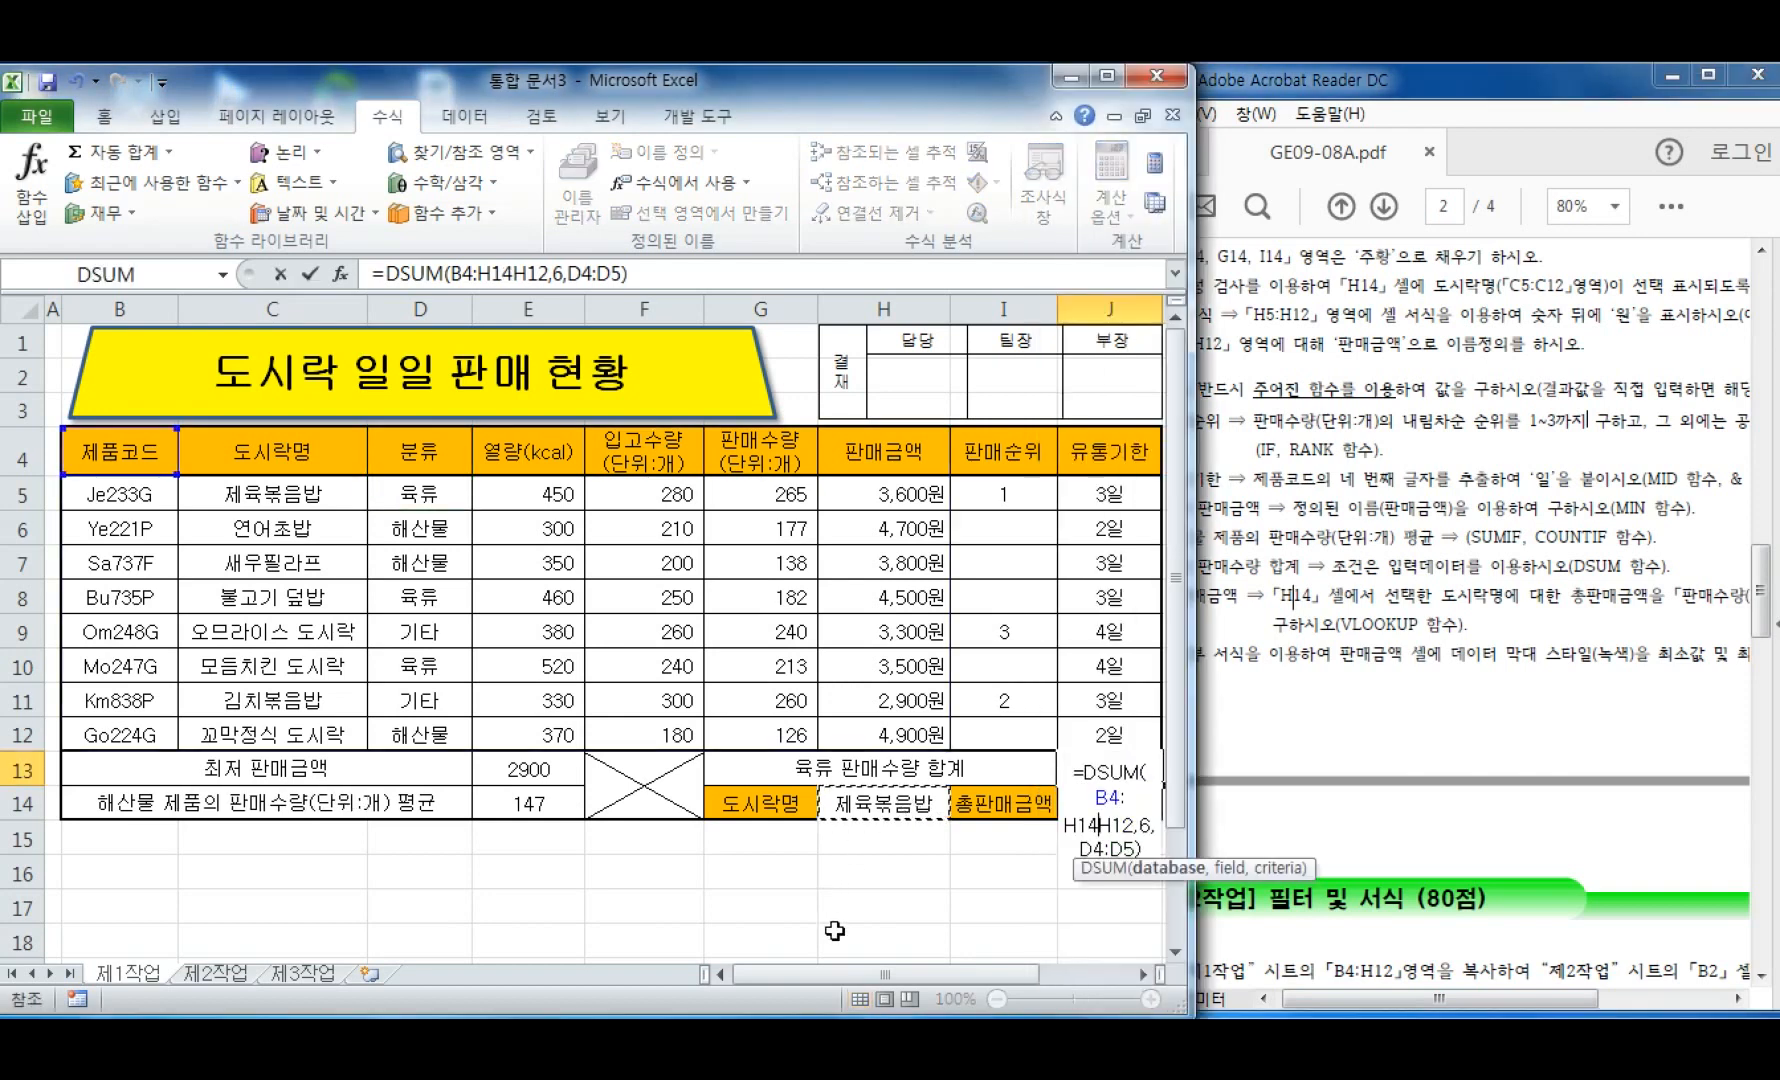
key(BackSpace)
key(BackSpace)
key(BackSpace)
key(ctrl+Return)
- Examine the 도시락명 choices in H14's validation list and pick 제육볶음밥
click(908, 808)
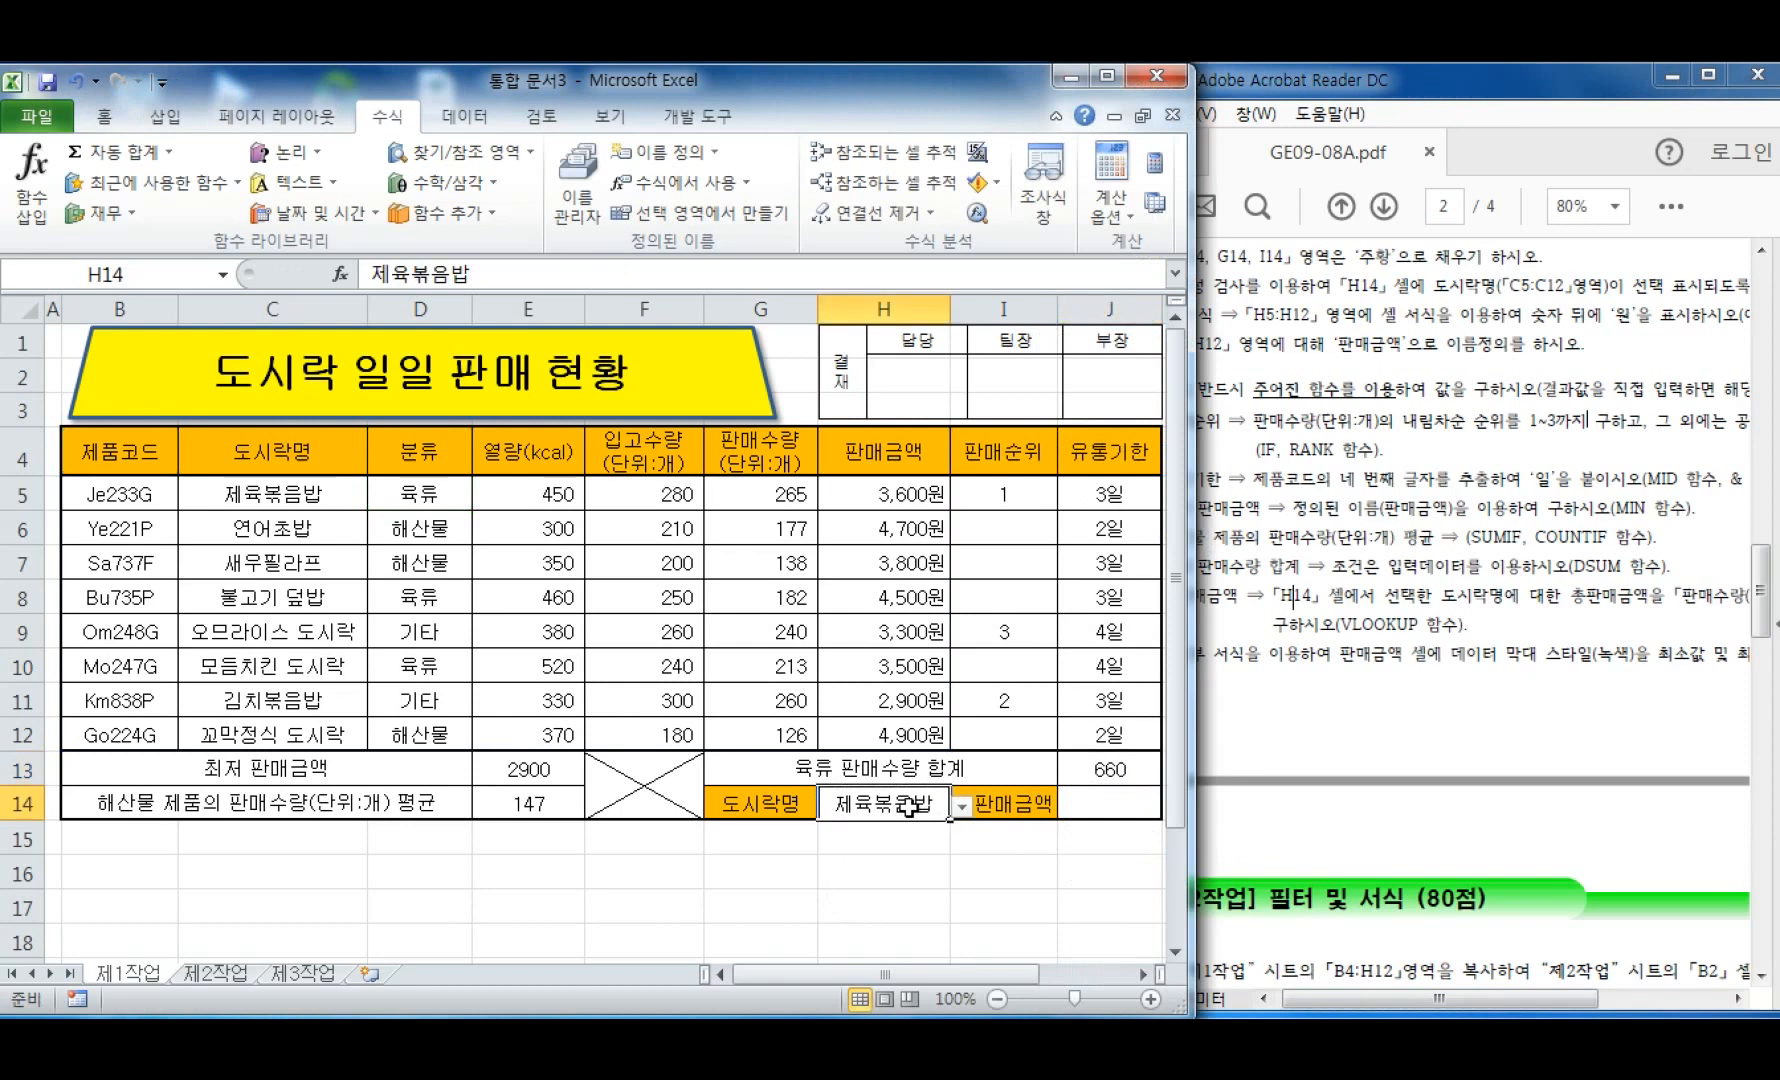
click(961, 808)
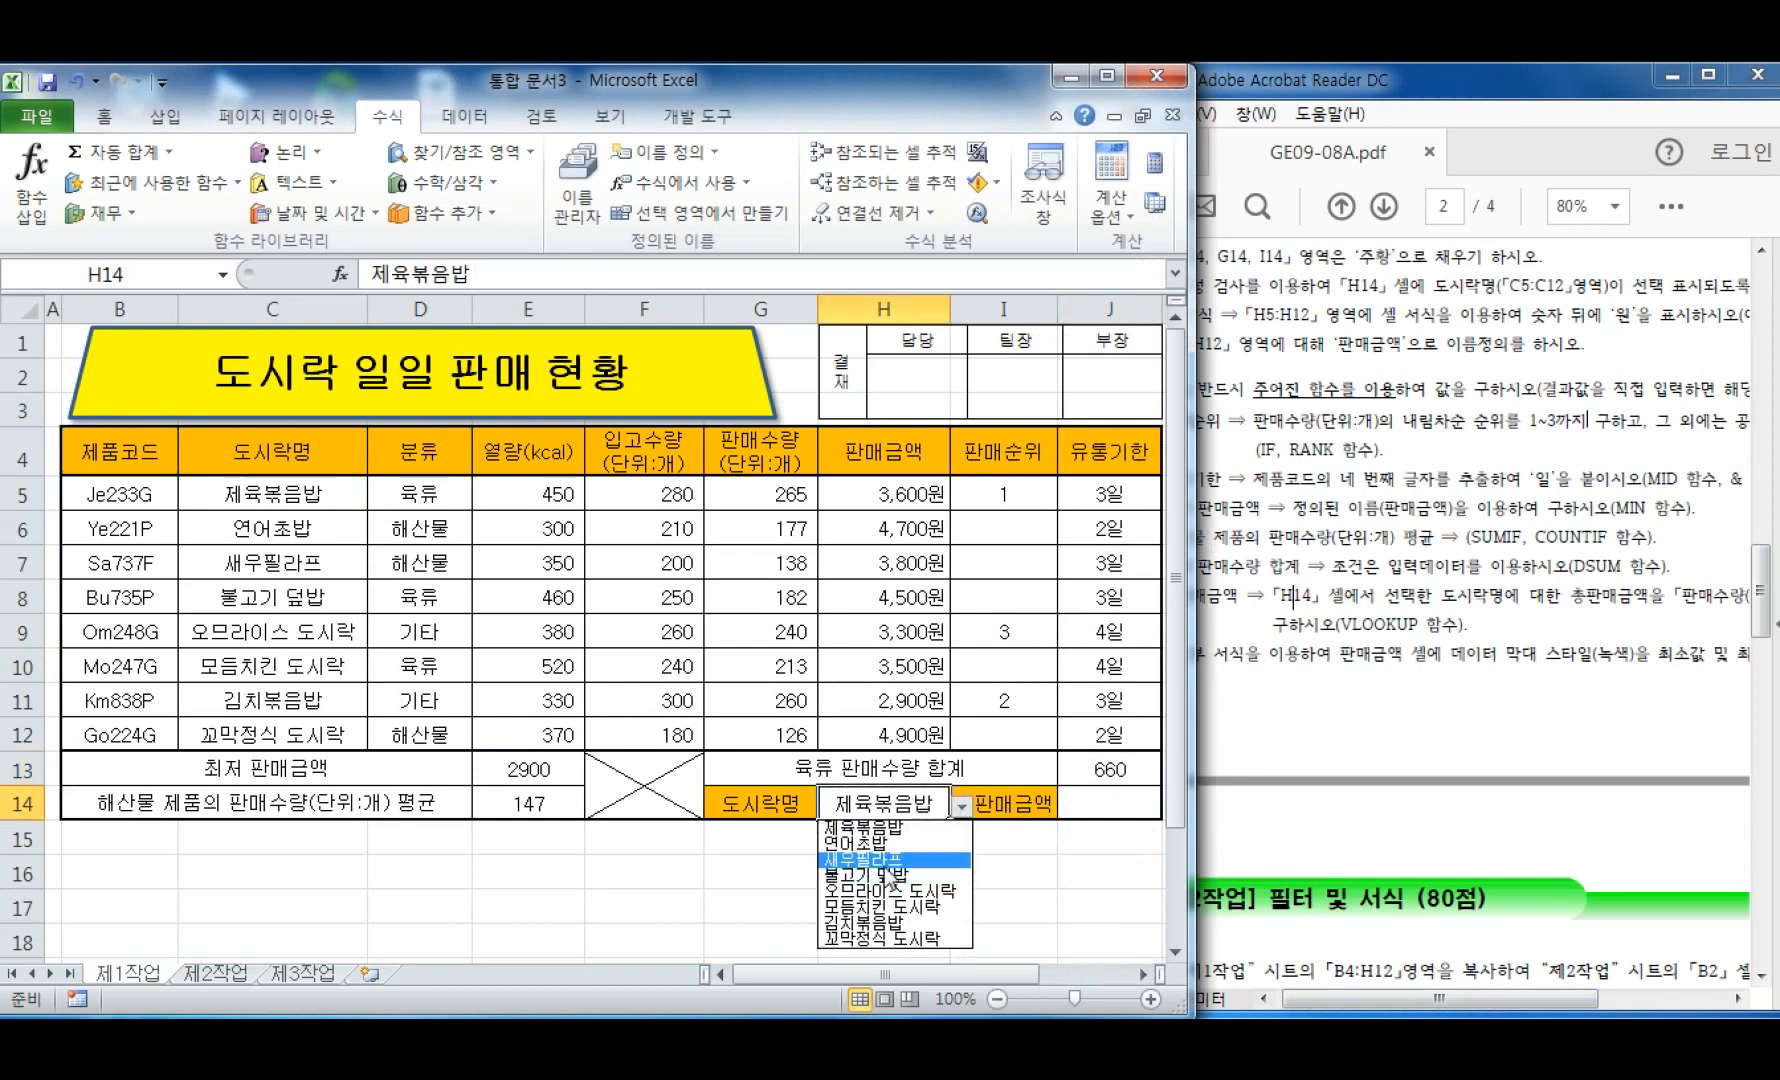
click(895, 827)
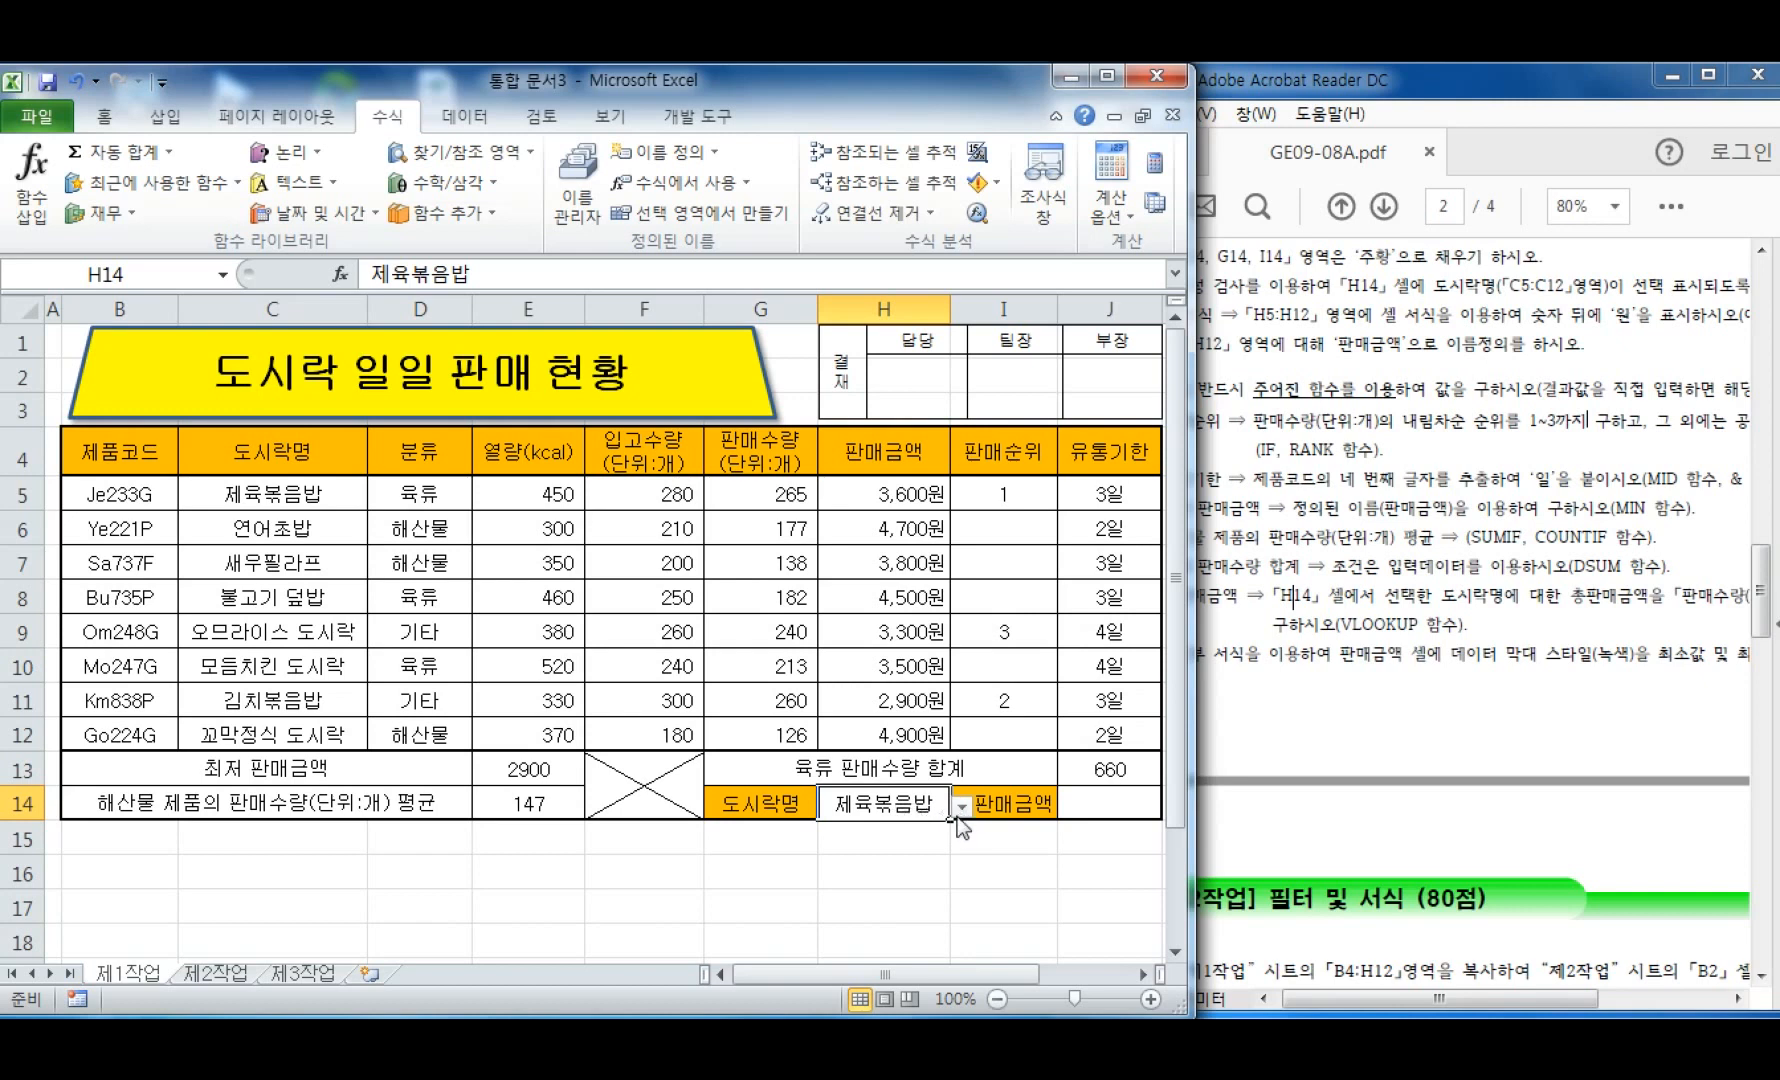
- Read the rest of PDF task (6), highlighting the 판매수량(단위:개)×판매금액 calculation required with VLOOKUP
click(1362, 605)
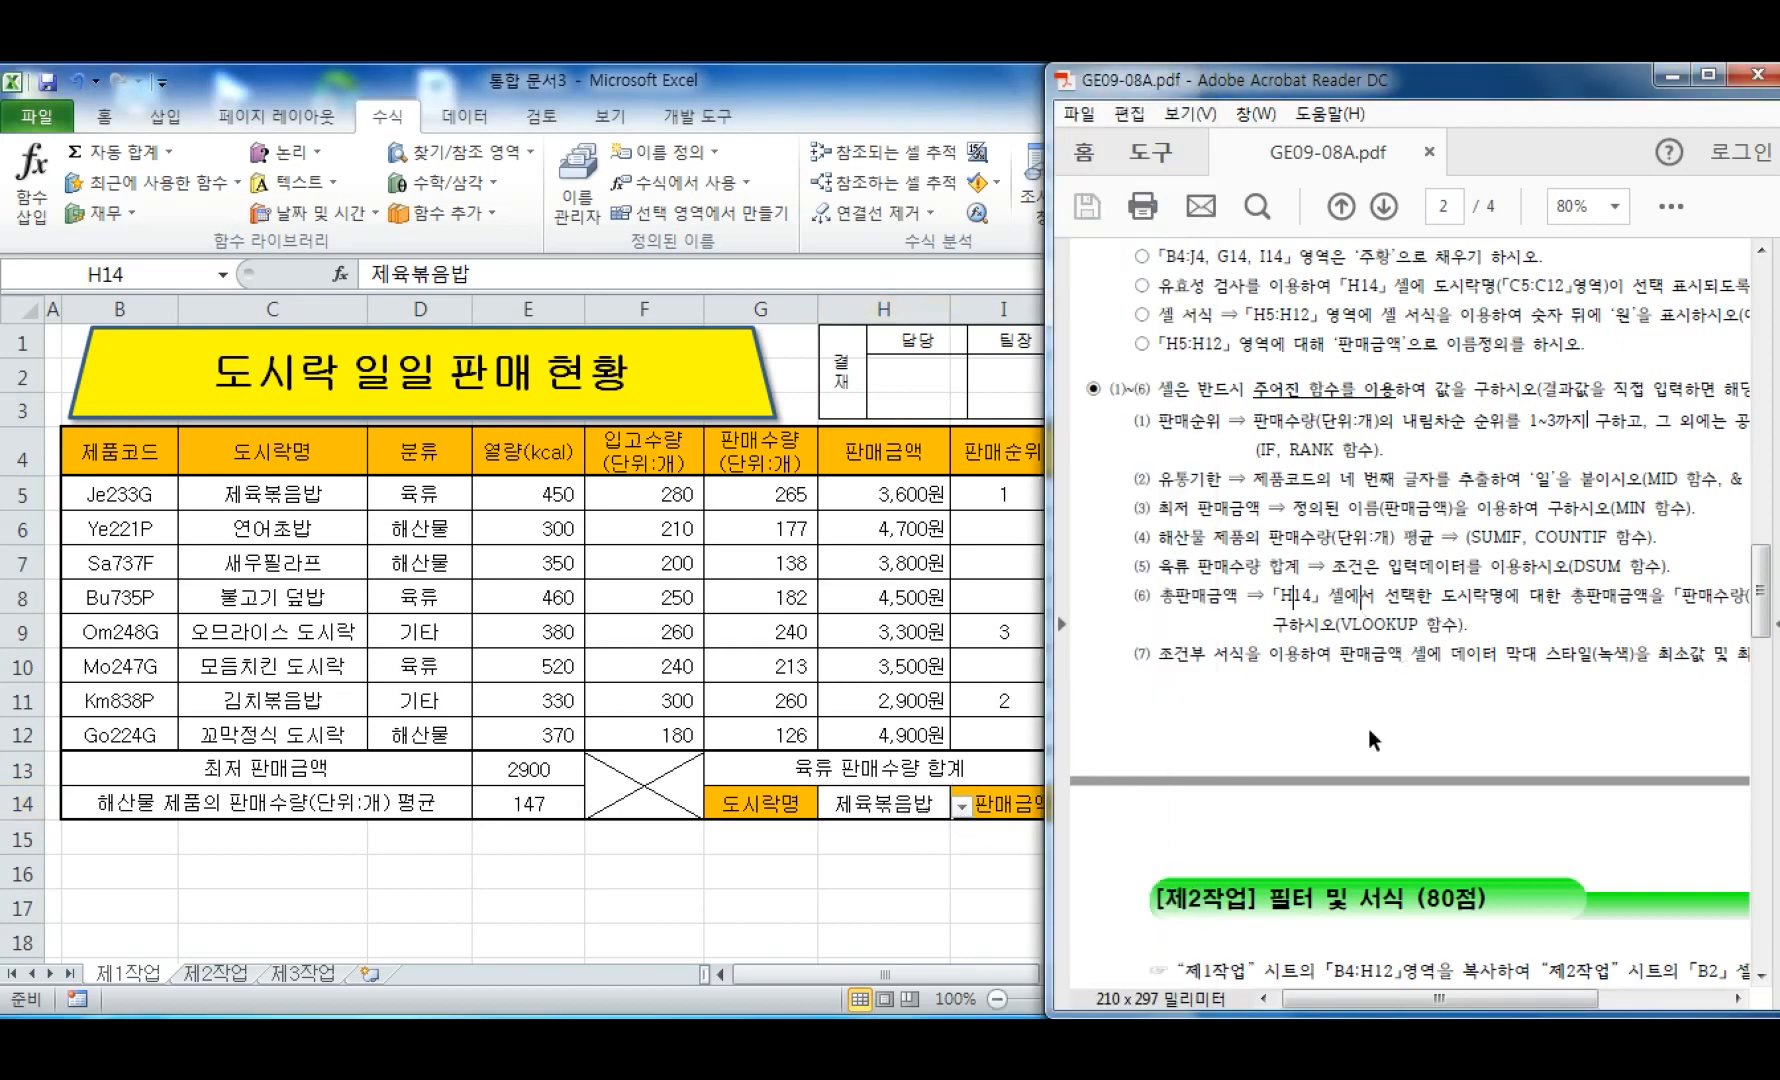
click(984, 851)
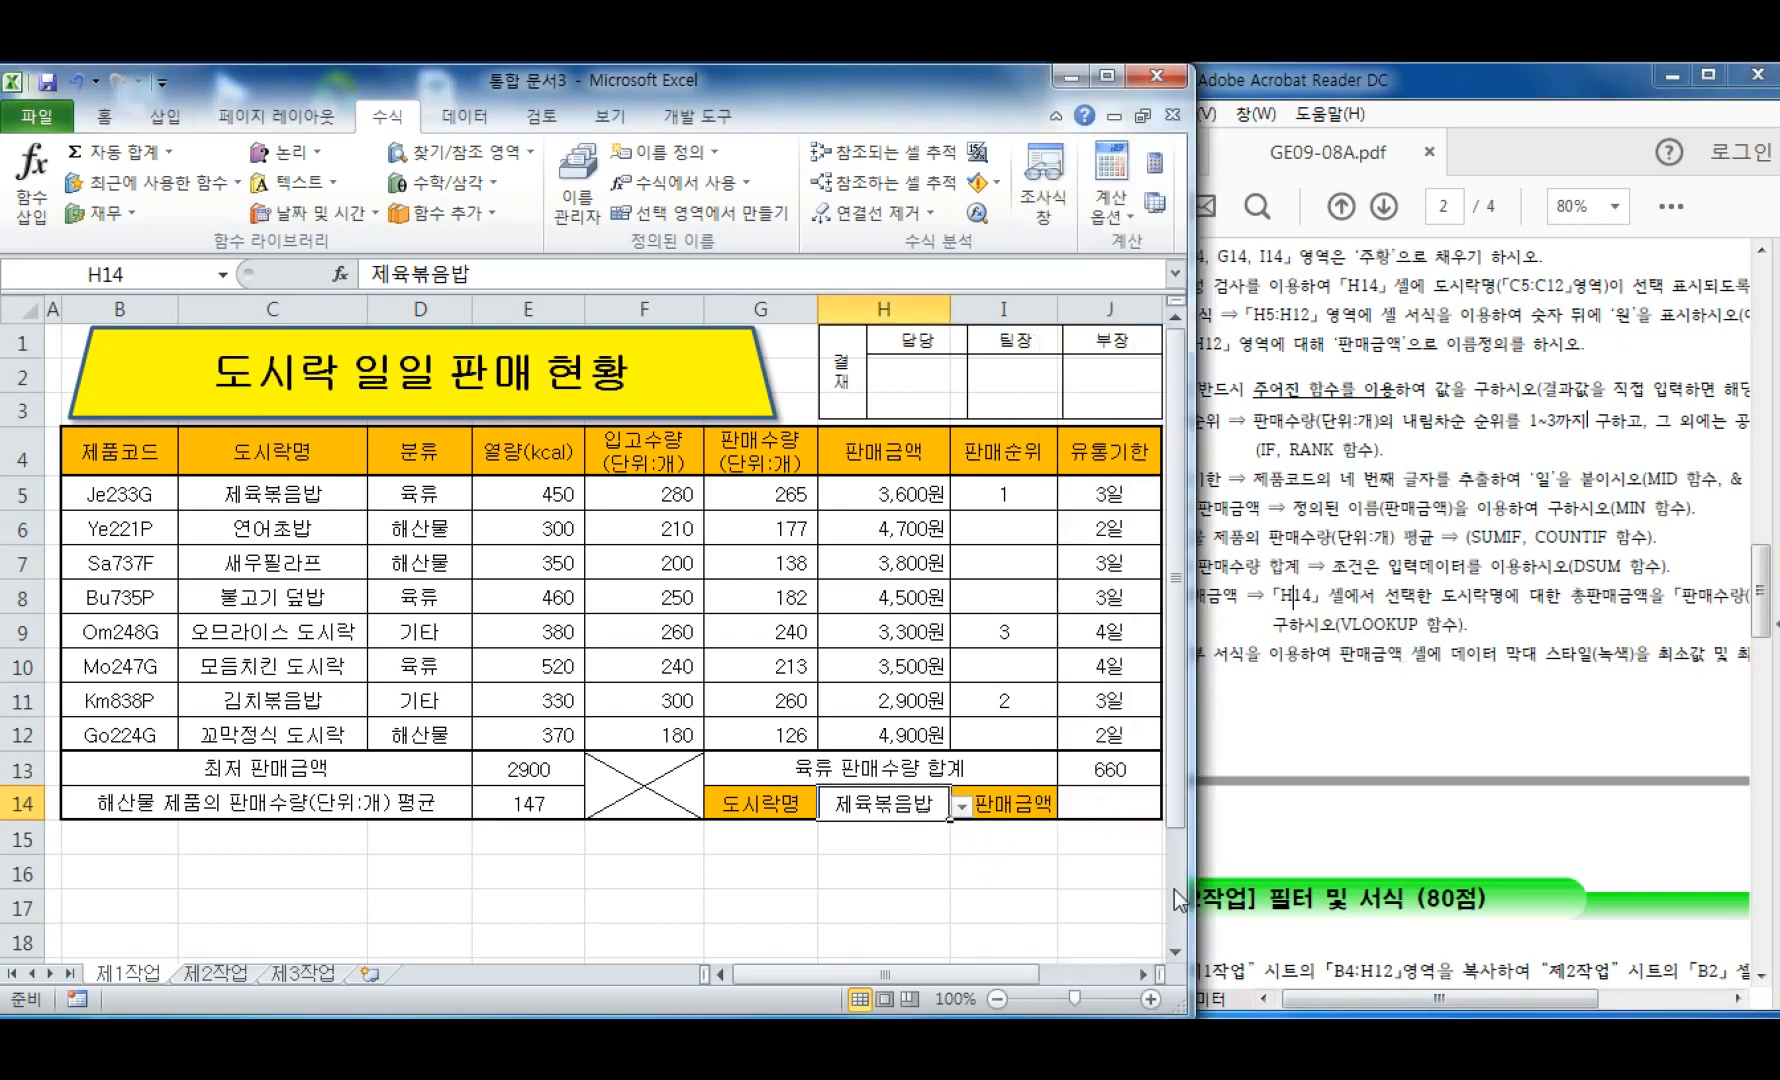
click(1462, 1000)
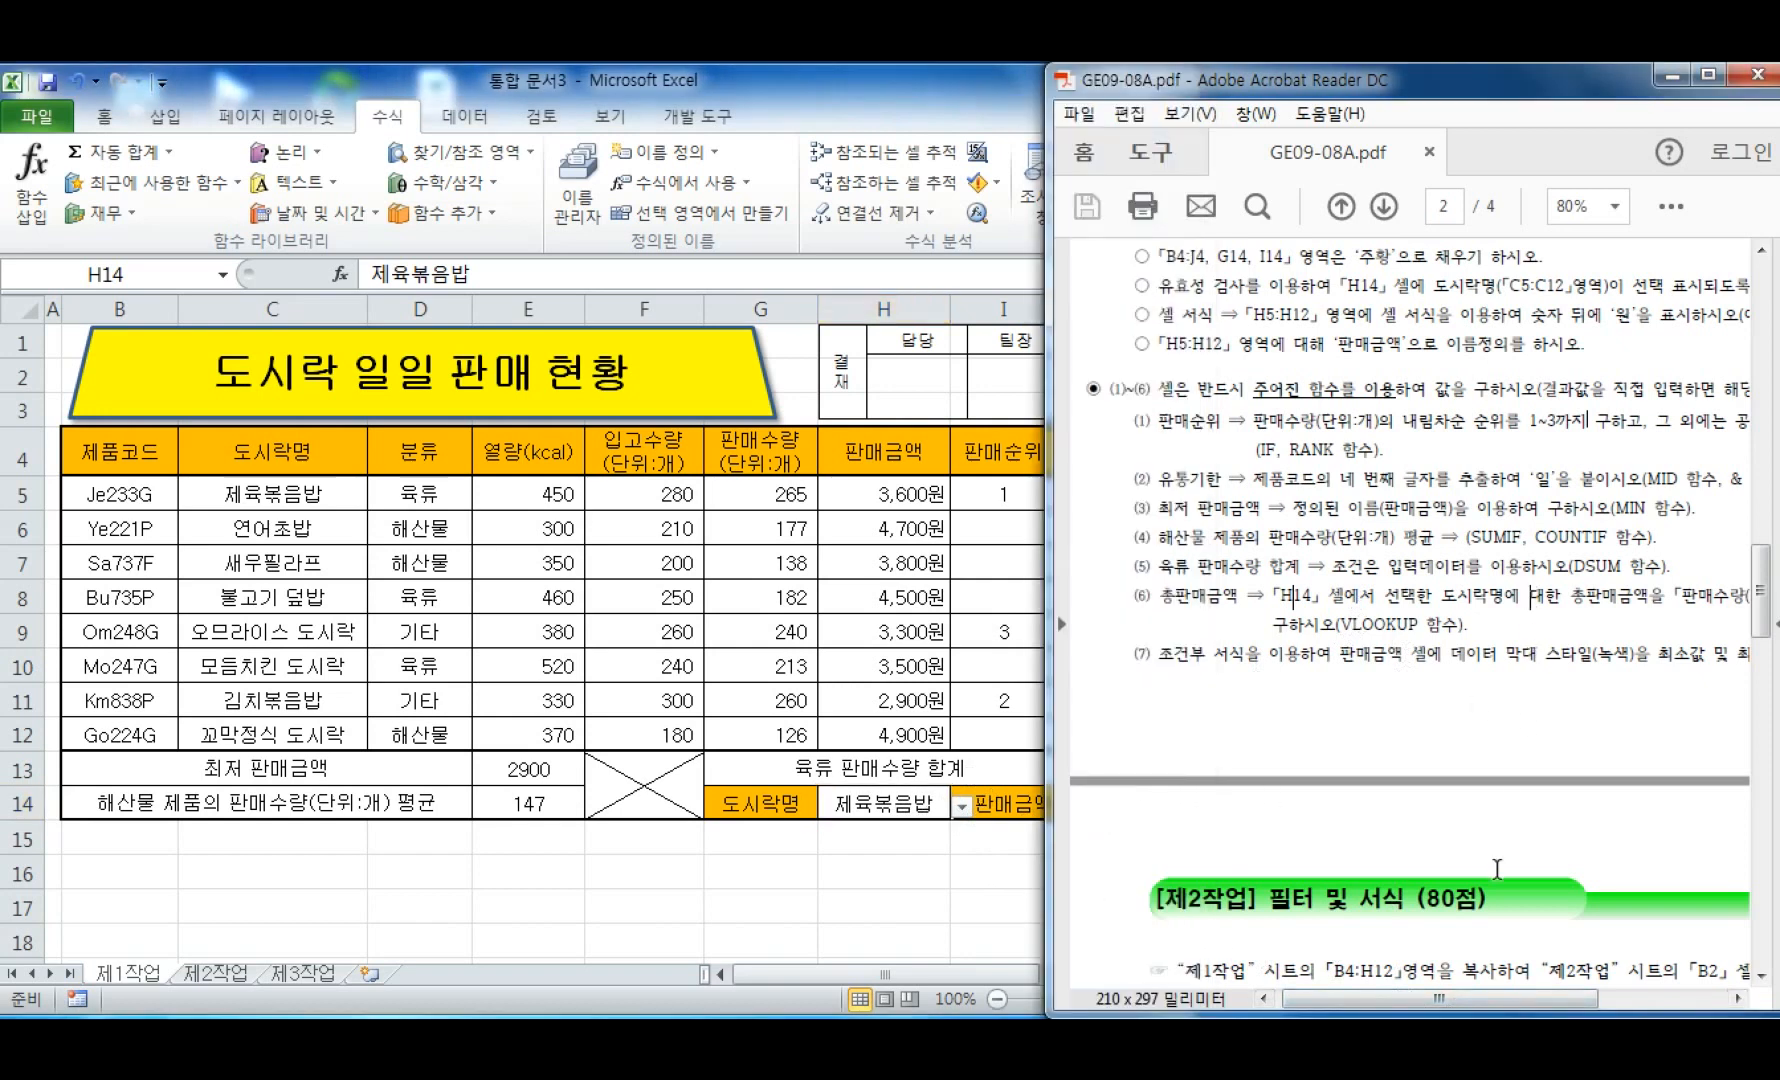
drag(1470, 1000, 1559, 1000)
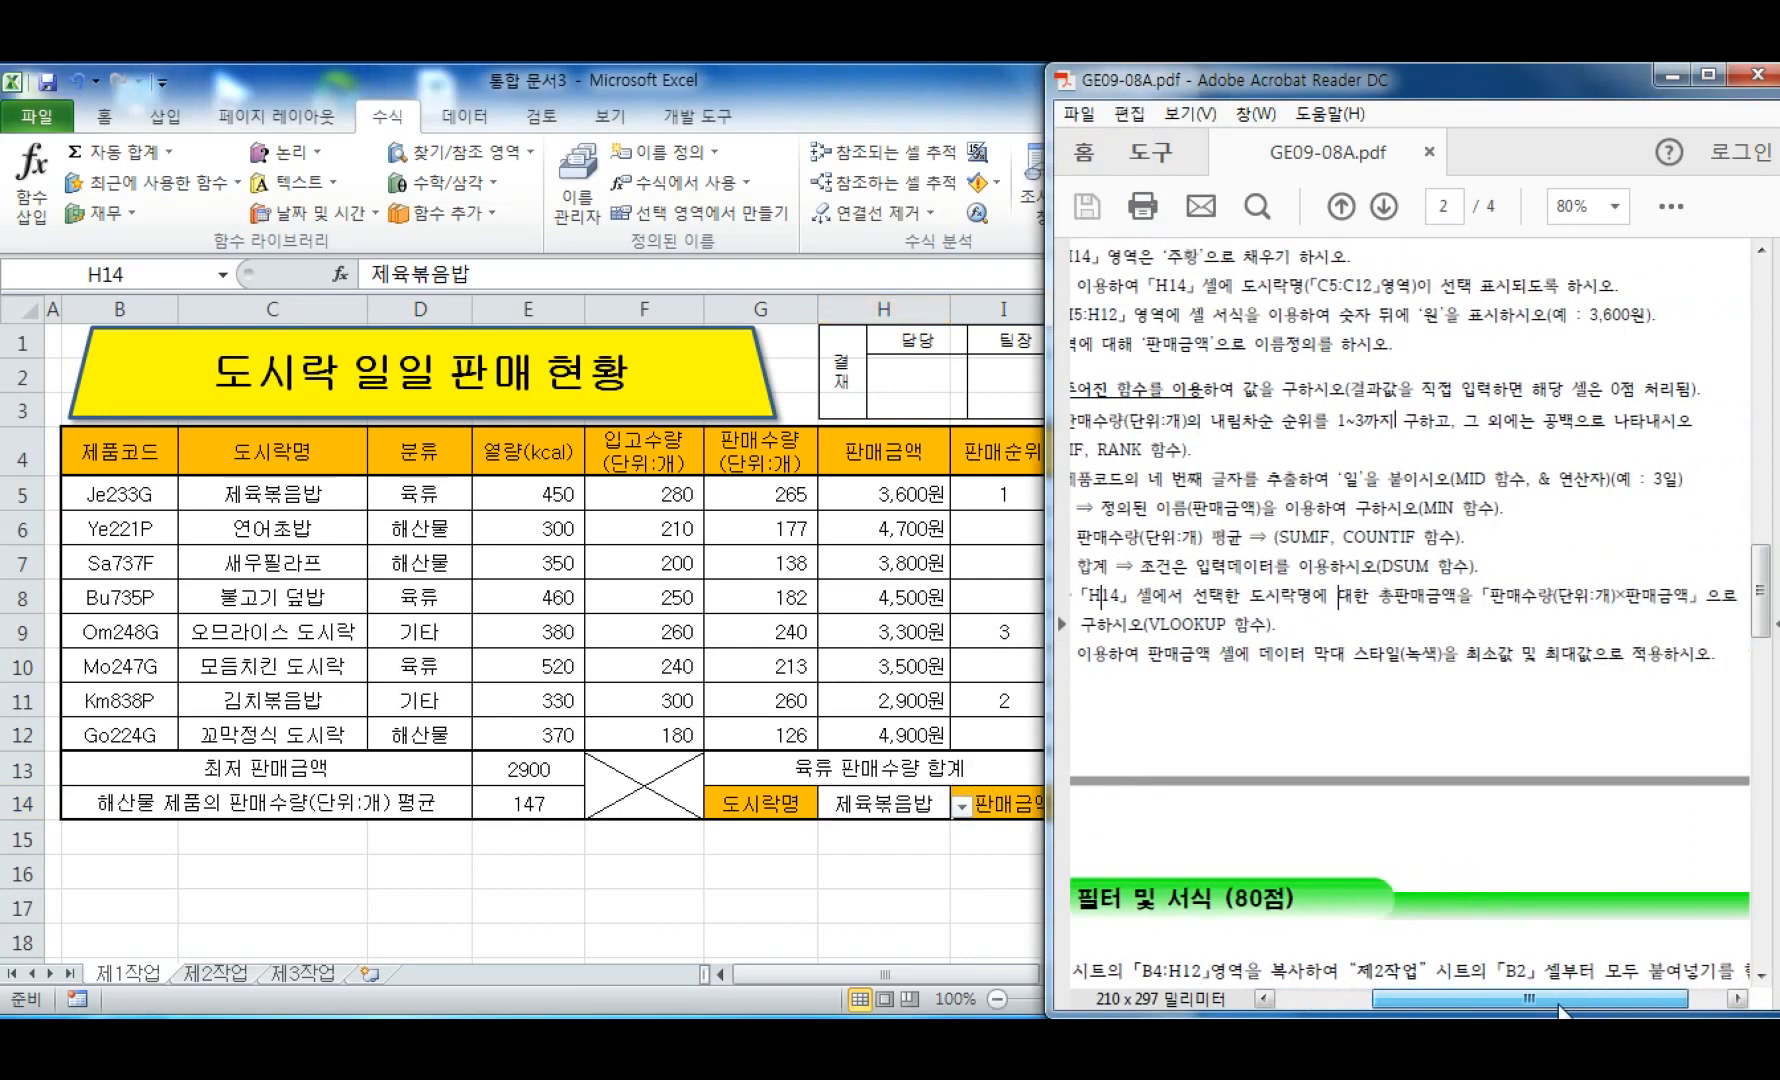
drag(1482, 596, 1683, 601)
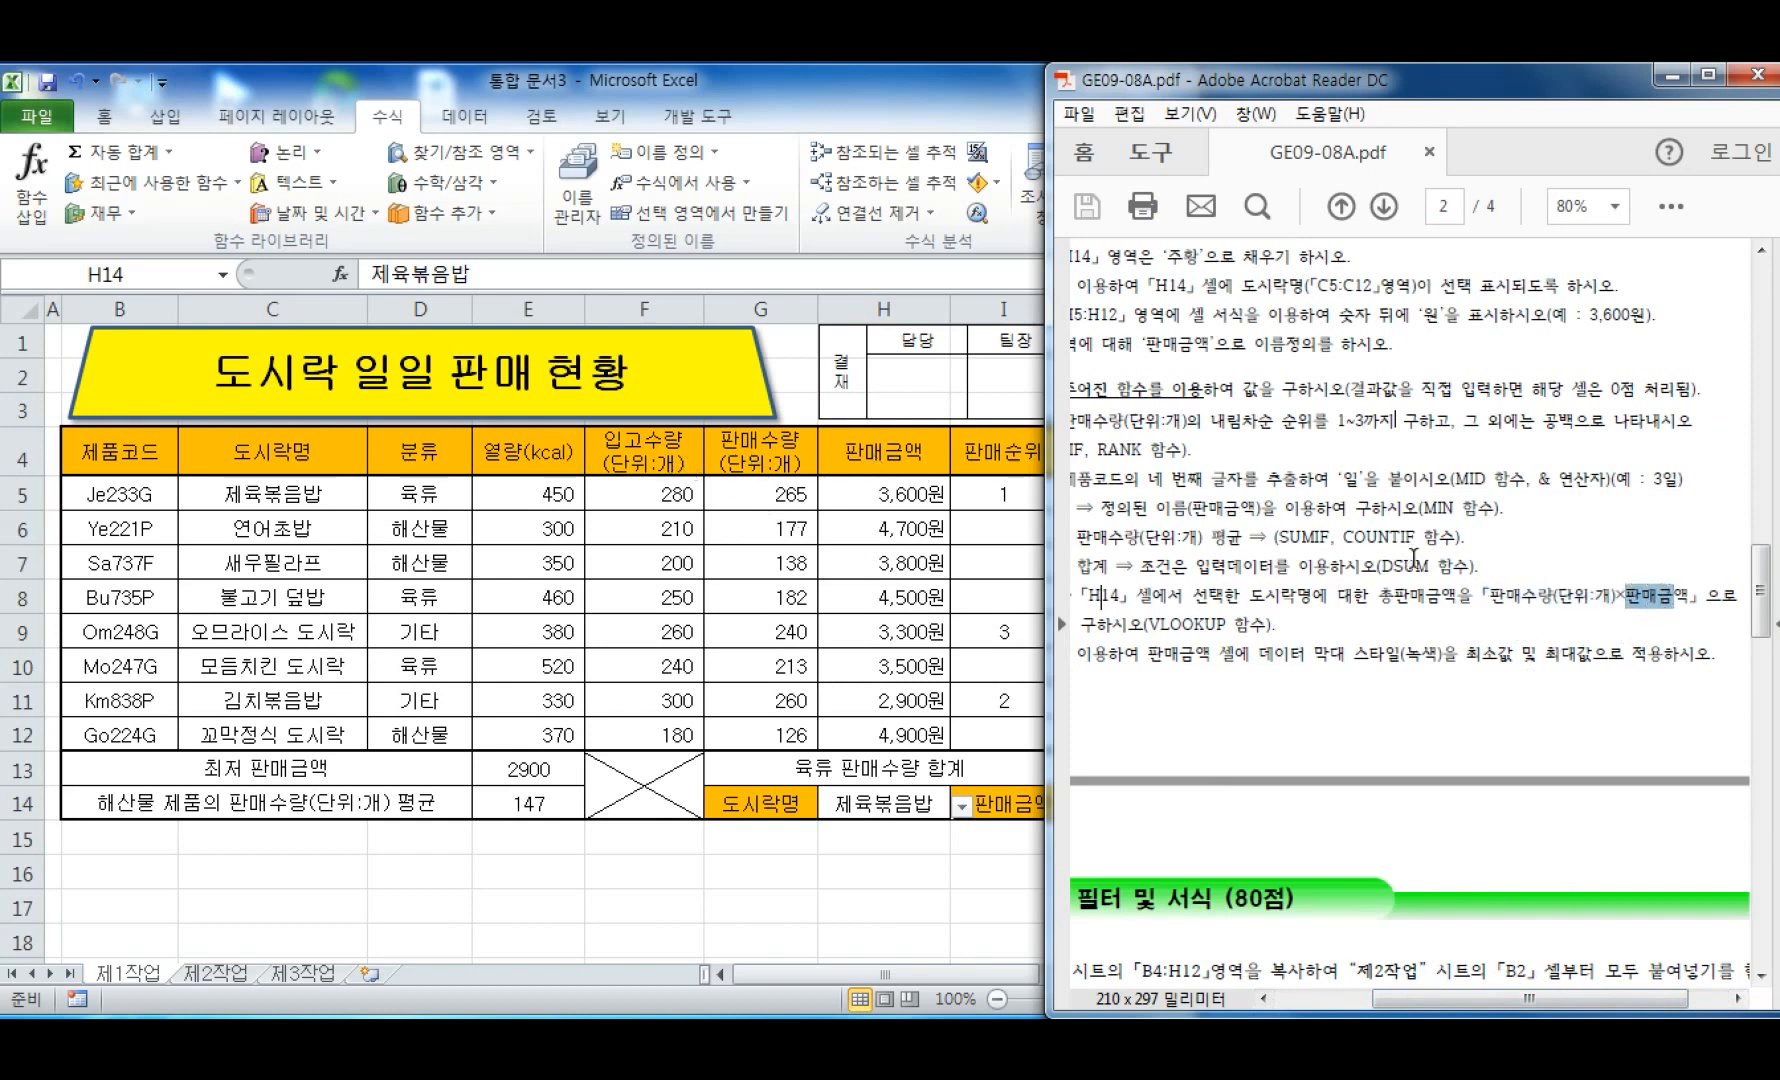
- Compare the result cell J14 with the 도시락명 cell H14, reselecting 제육볶음밥 from its list
click(890, 845)
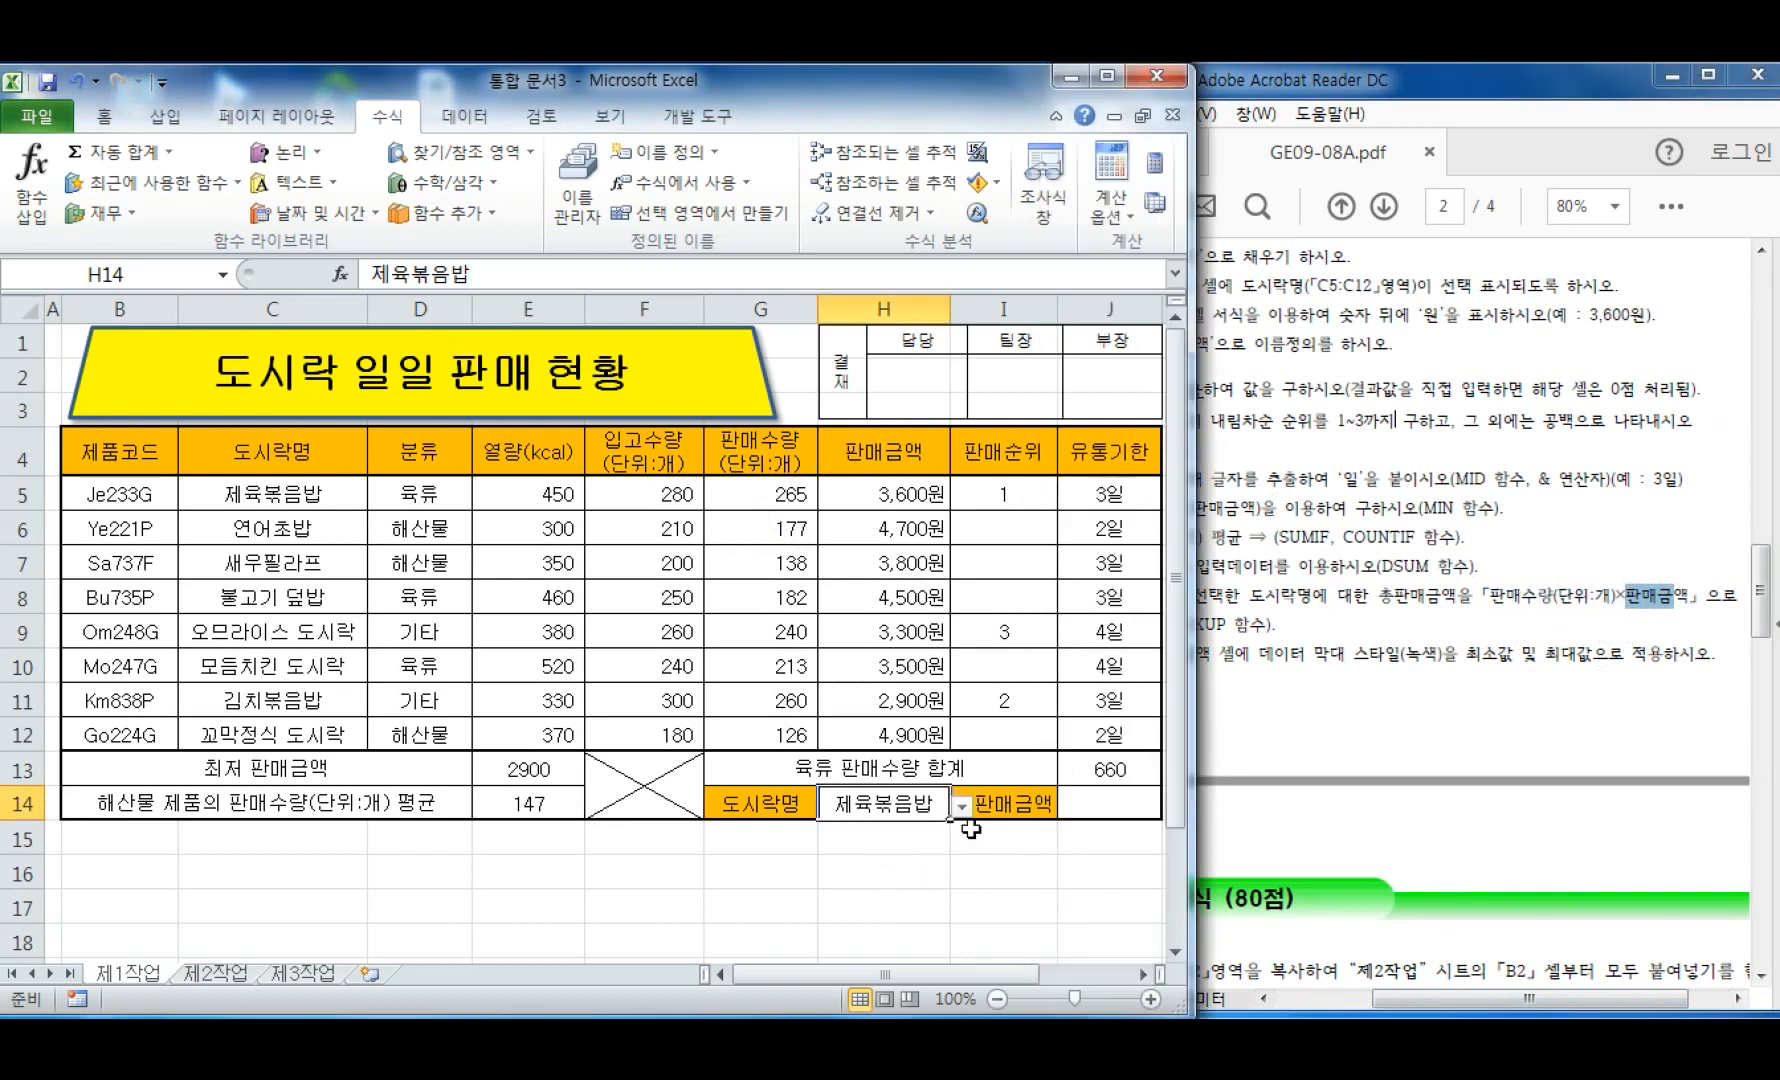
click(1107, 808)
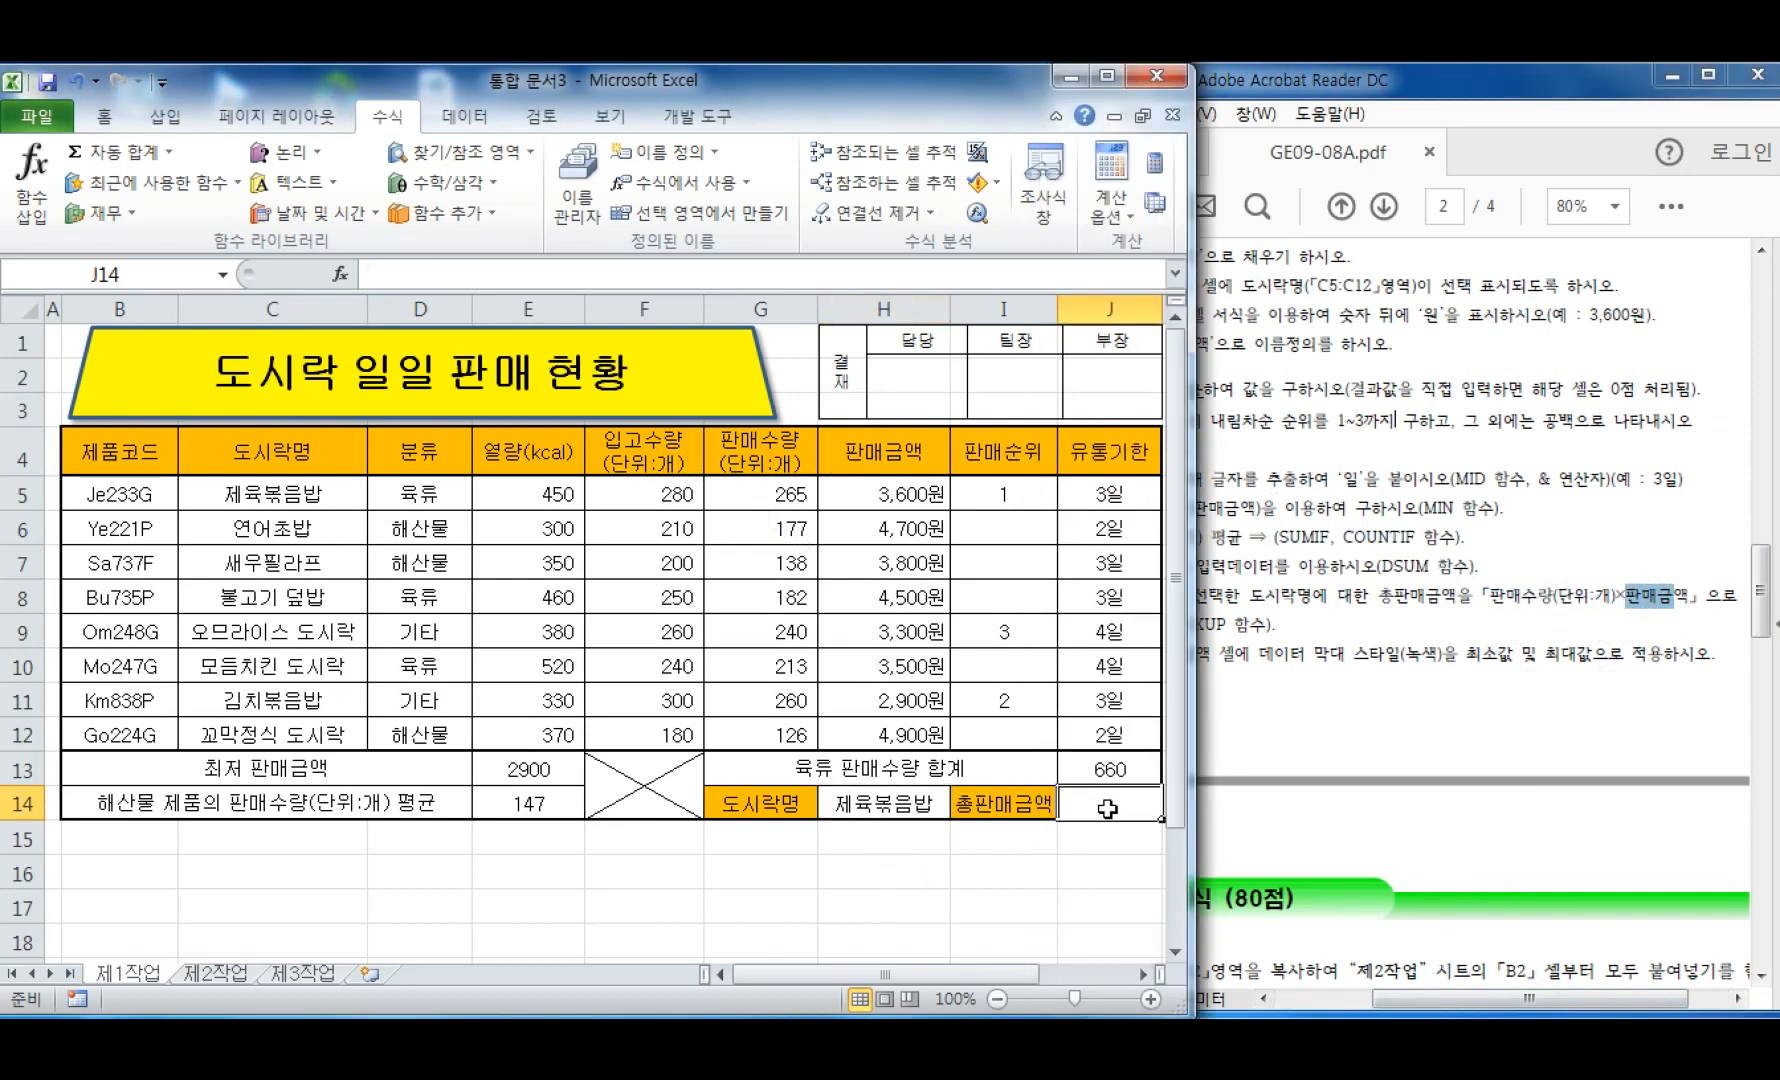
click(930, 812)
click(962, 808)
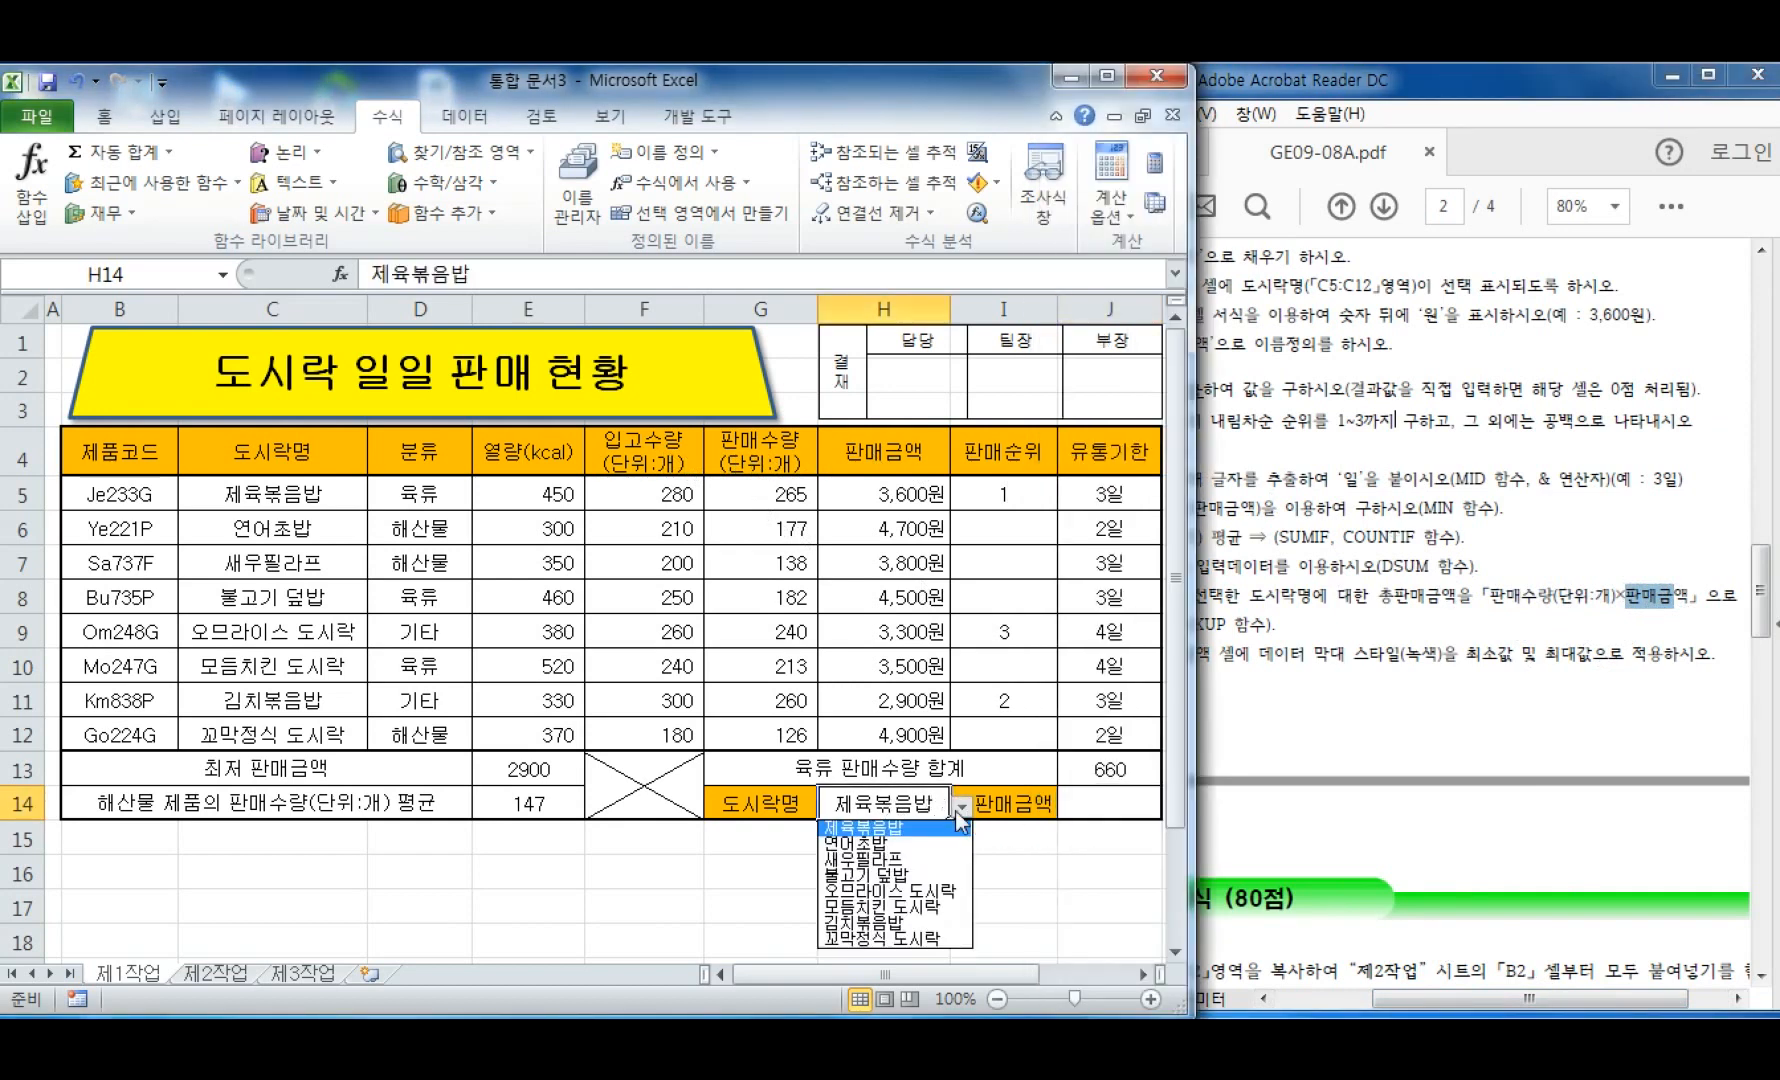
click(893, 830)
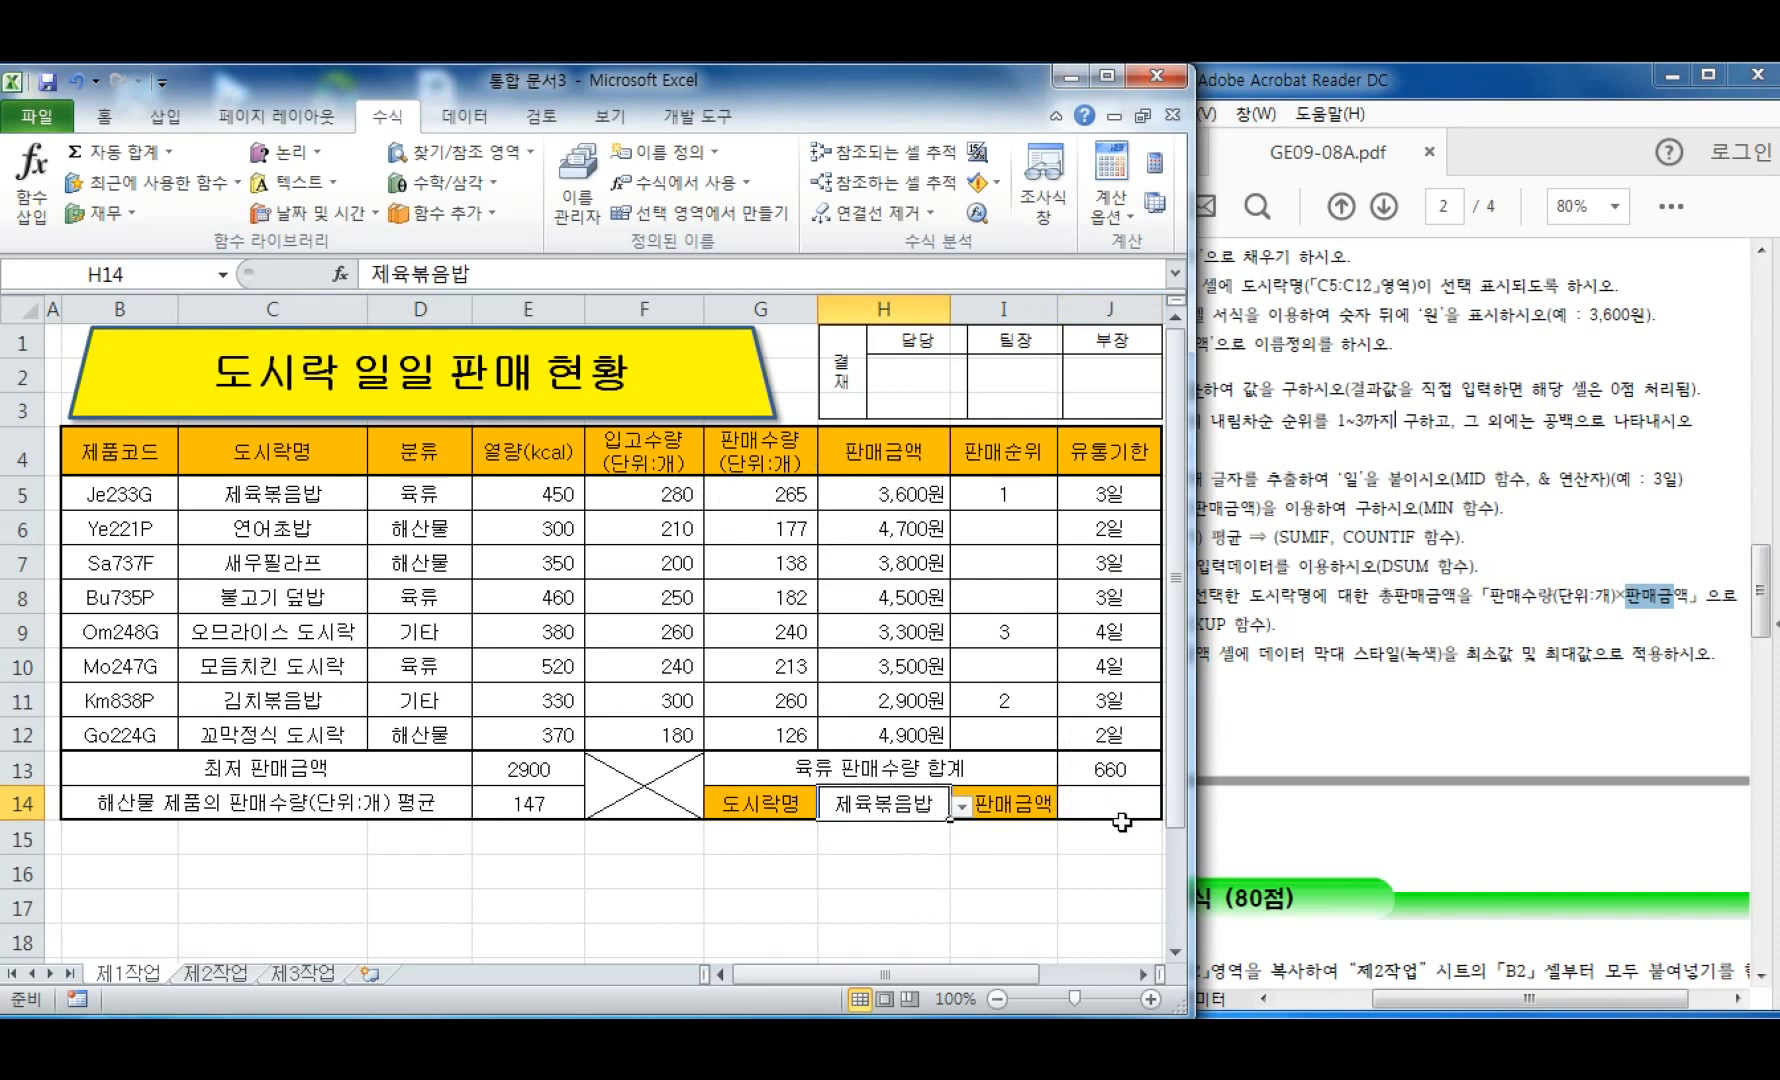
click(1100, 800)
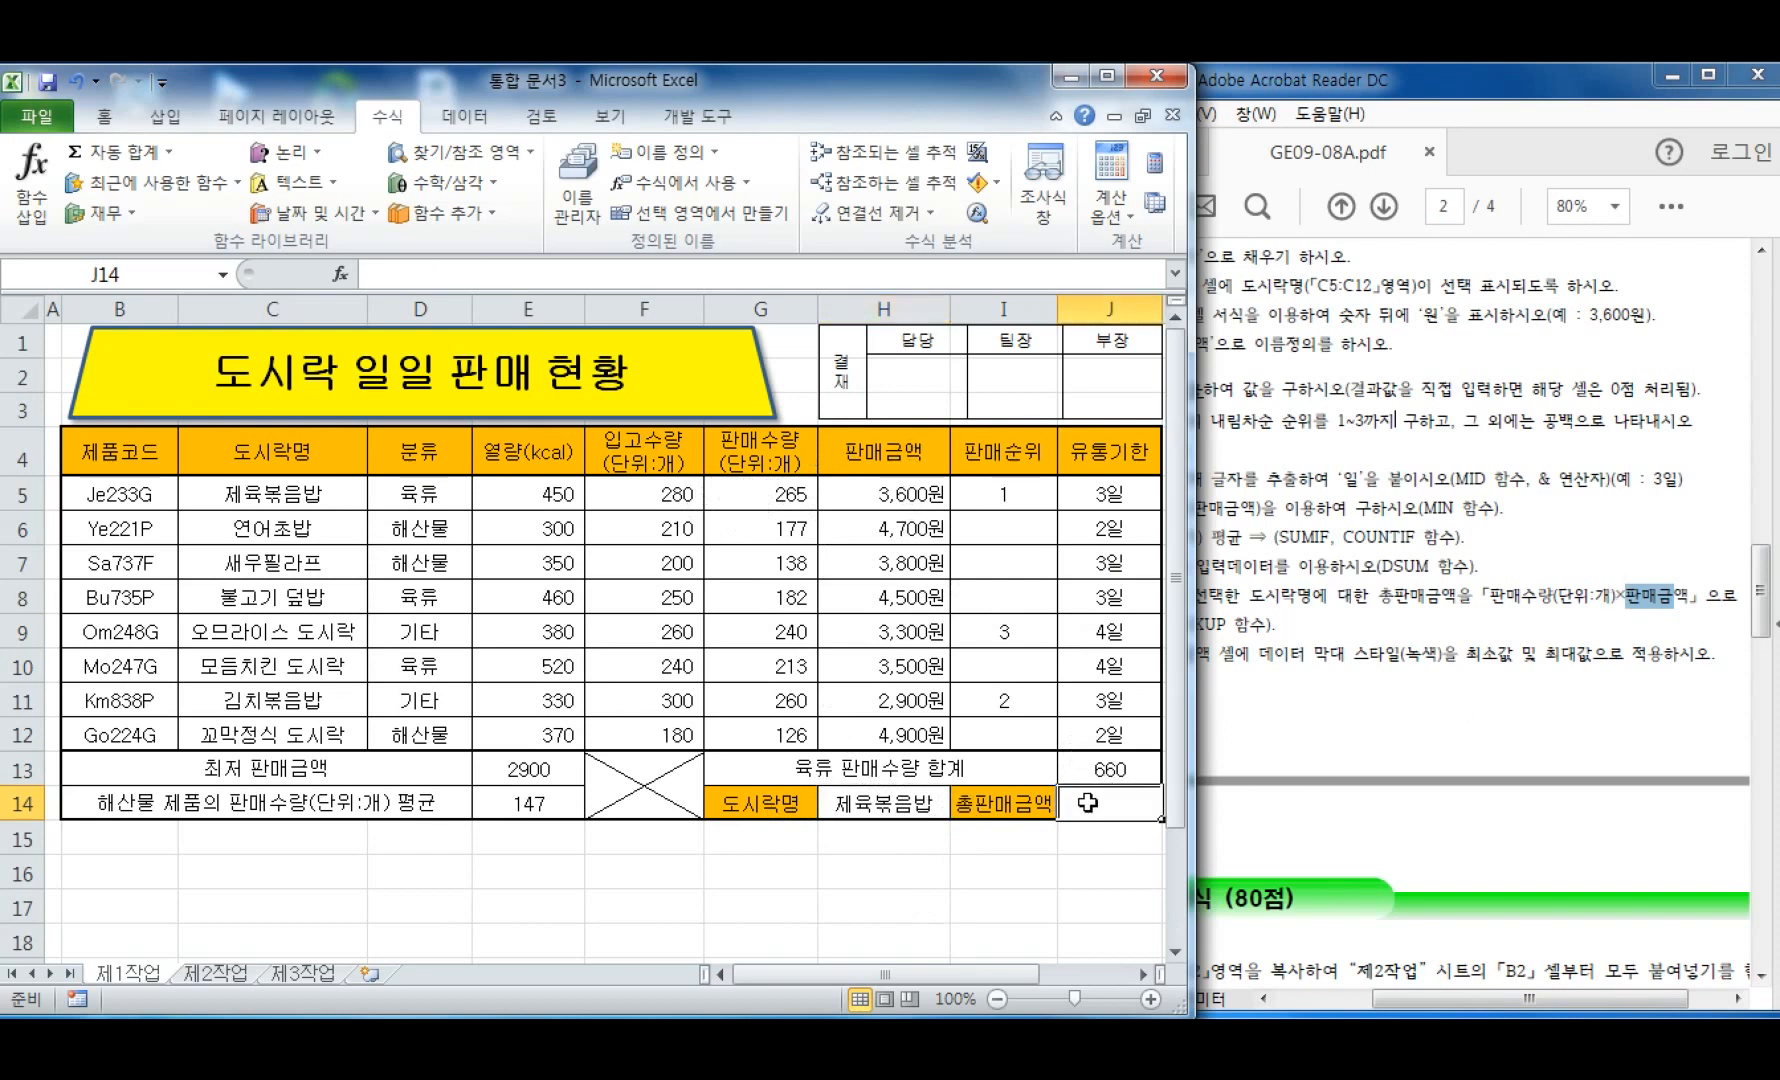
click(895, 816)
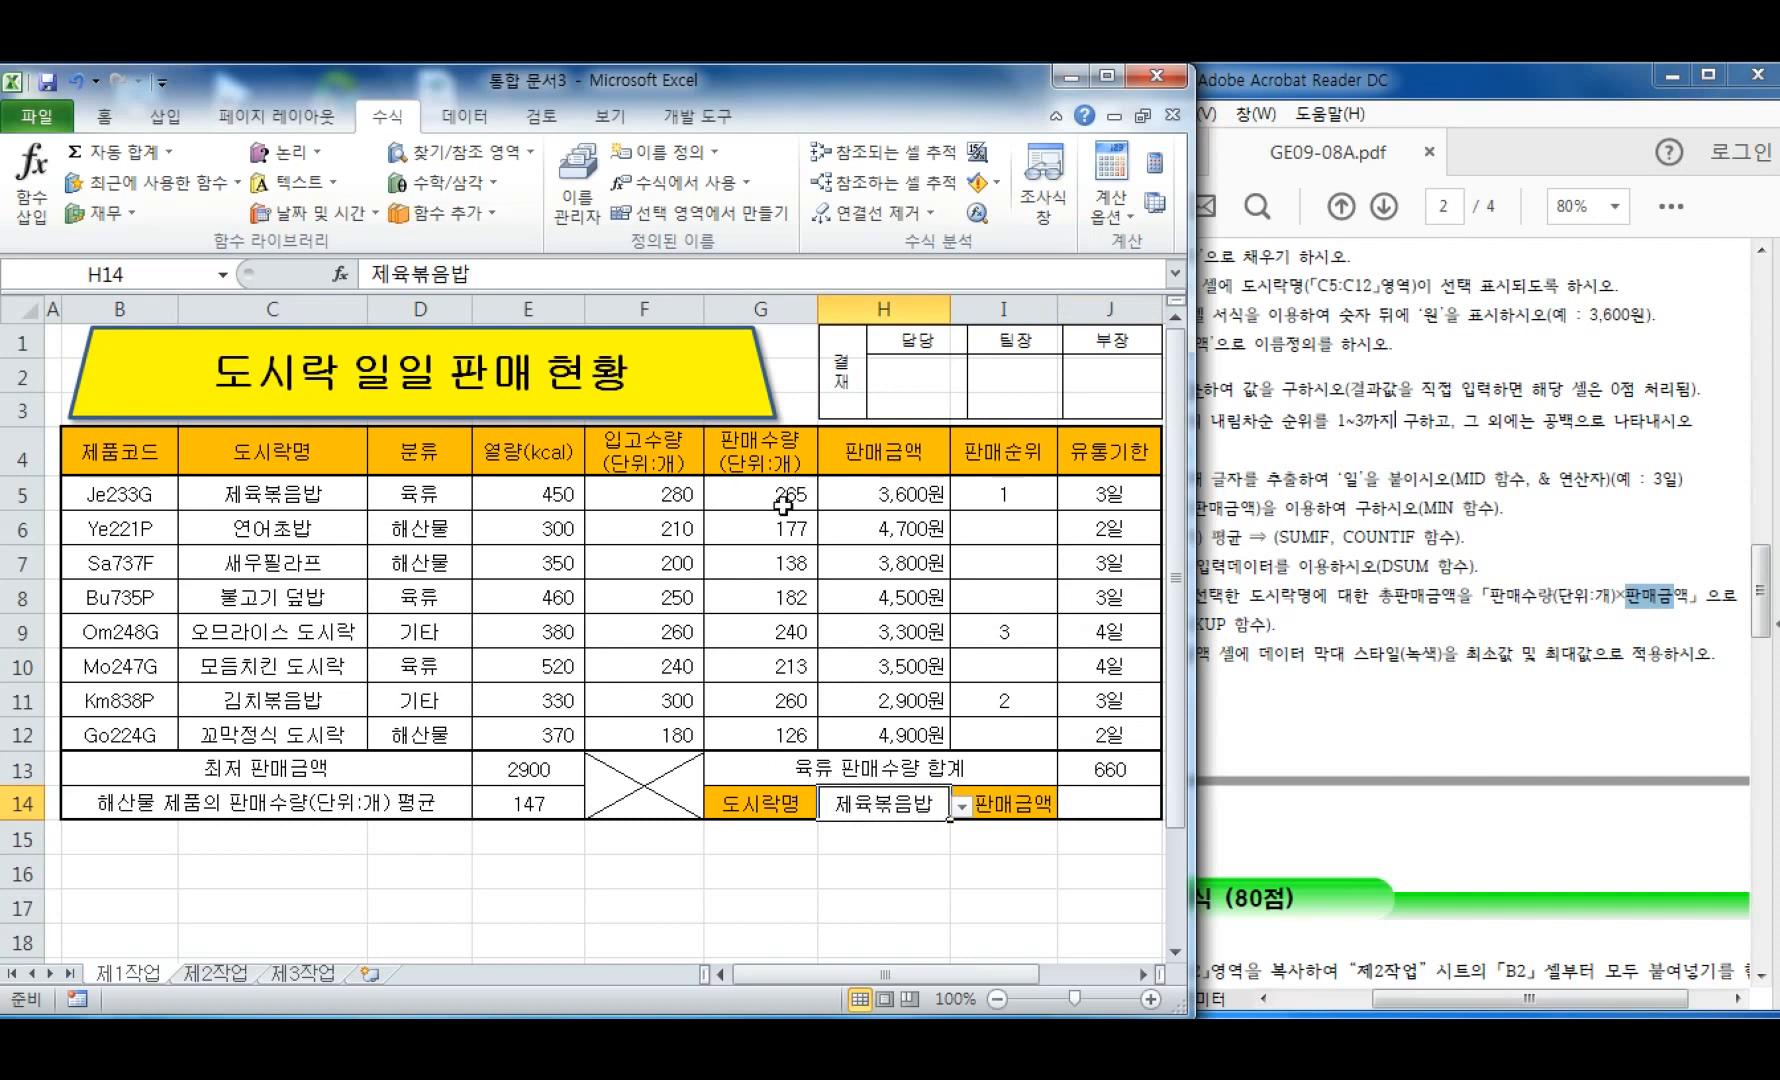
- Start a VLOOKUP function in the 총판매금액 result cell J14 with H14 as the lookup value
click(1112, 815)
click(501, 156)
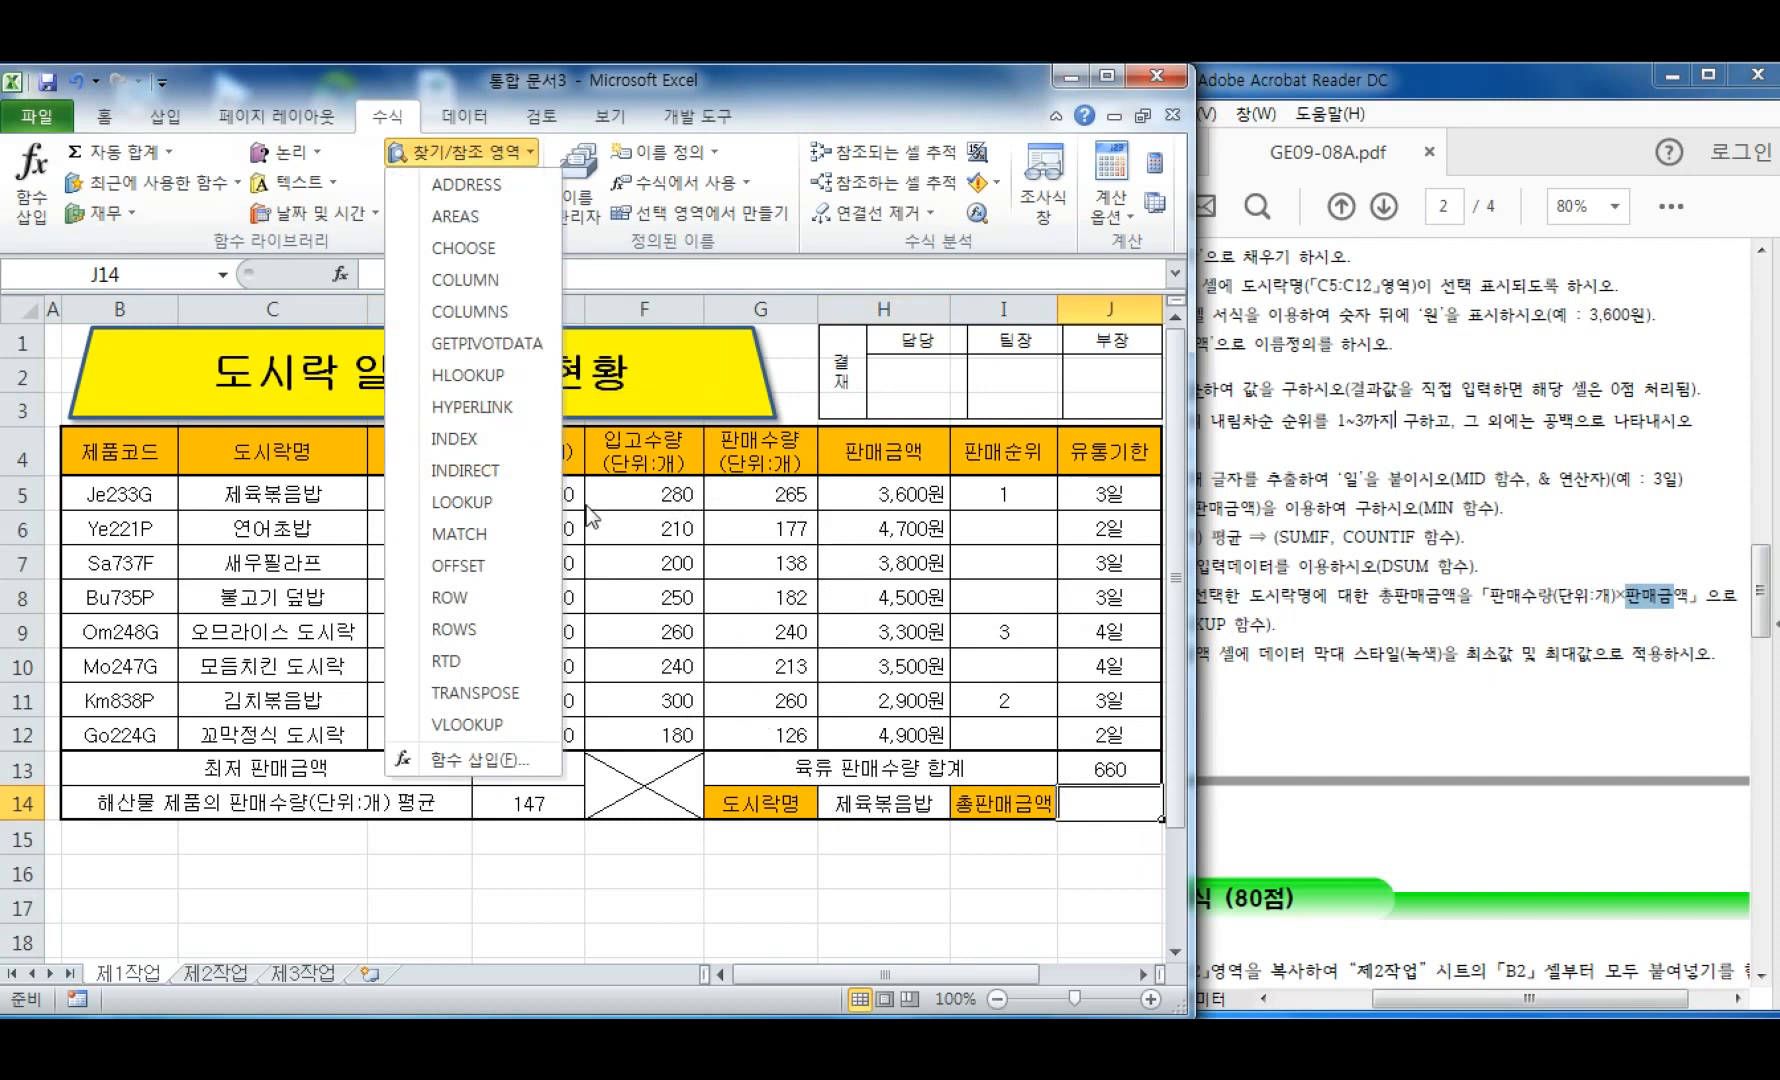
click(485, 729)
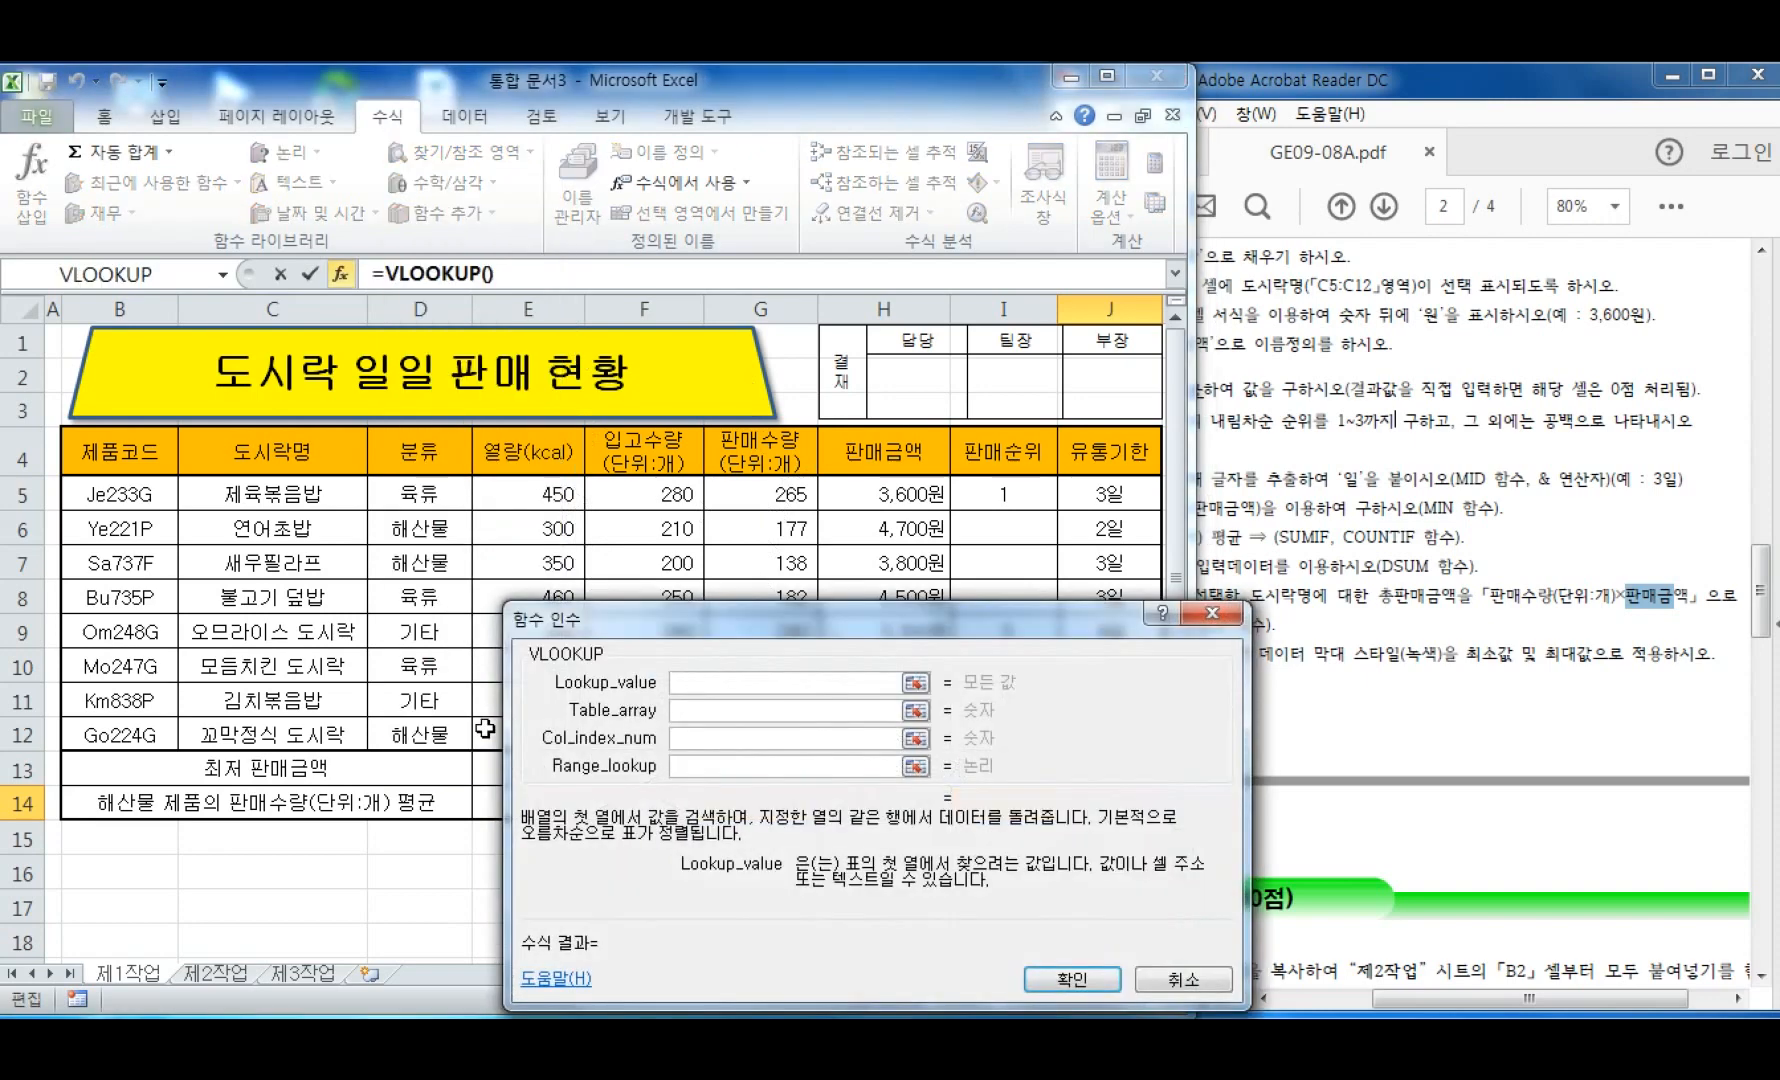
drag(719, 640, 981, 138)
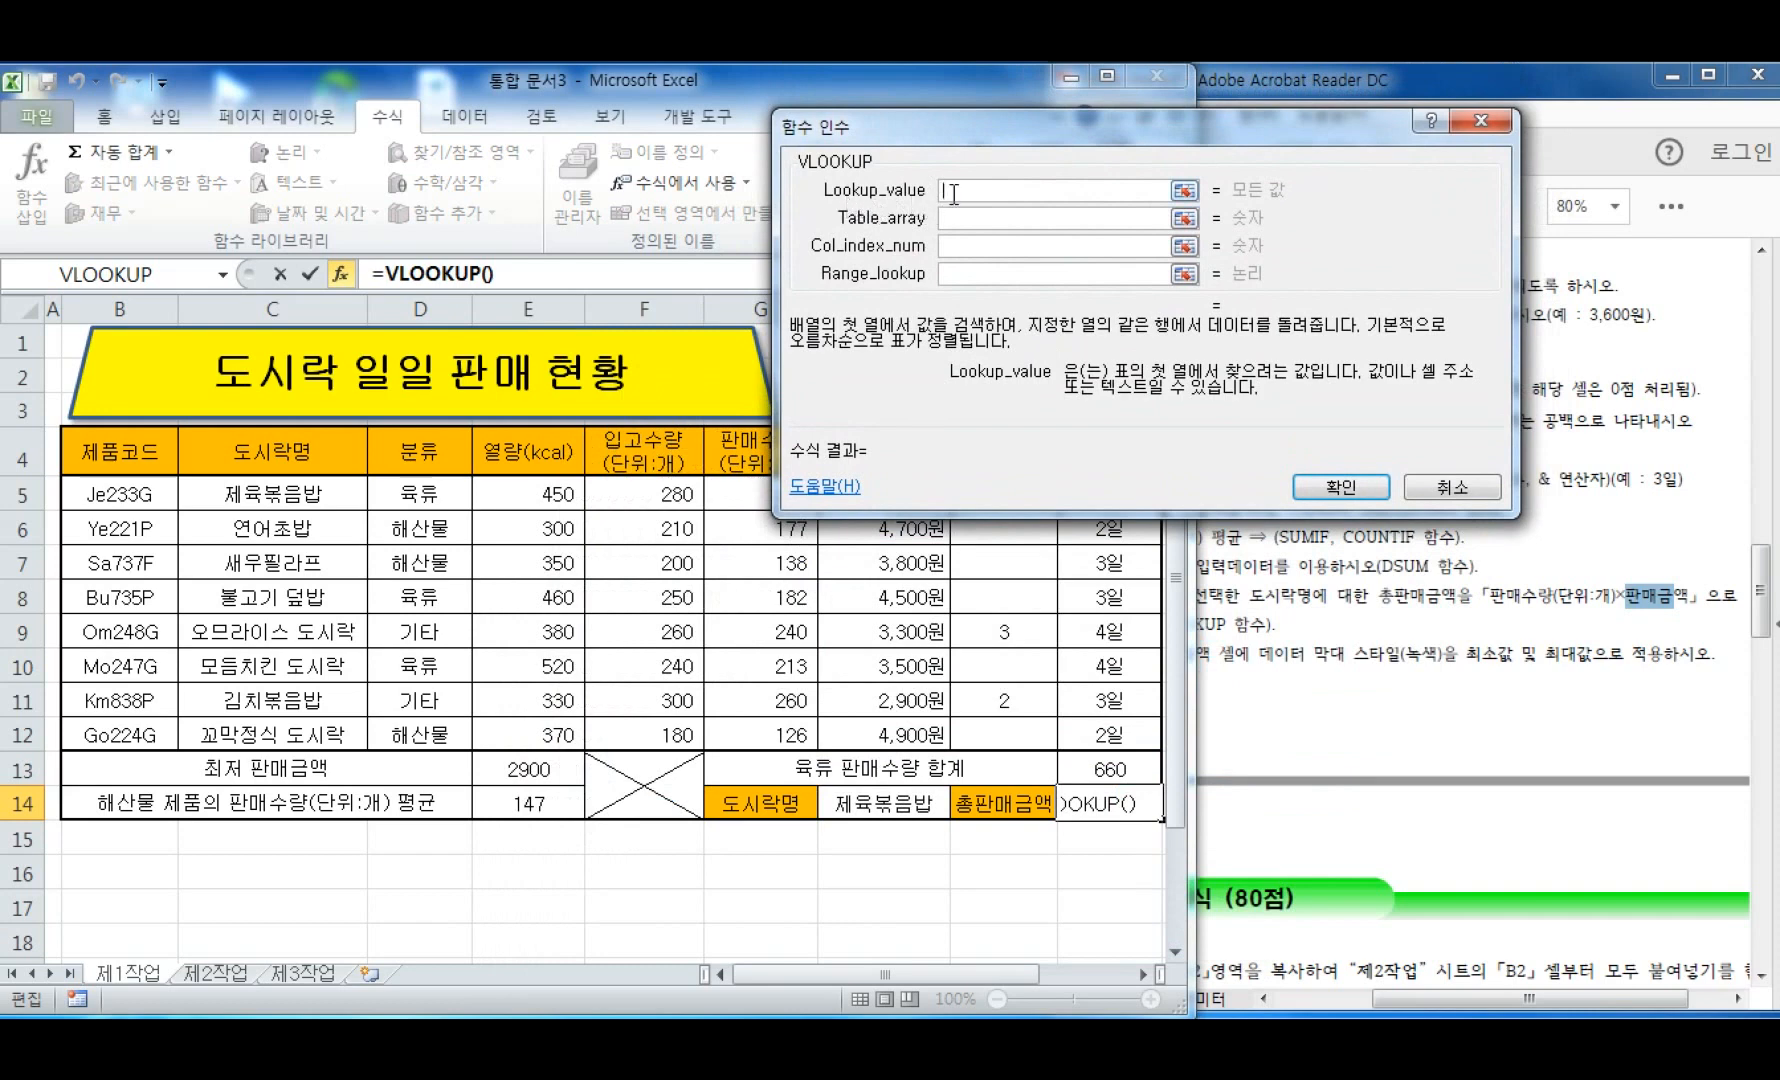
click(885, 802)
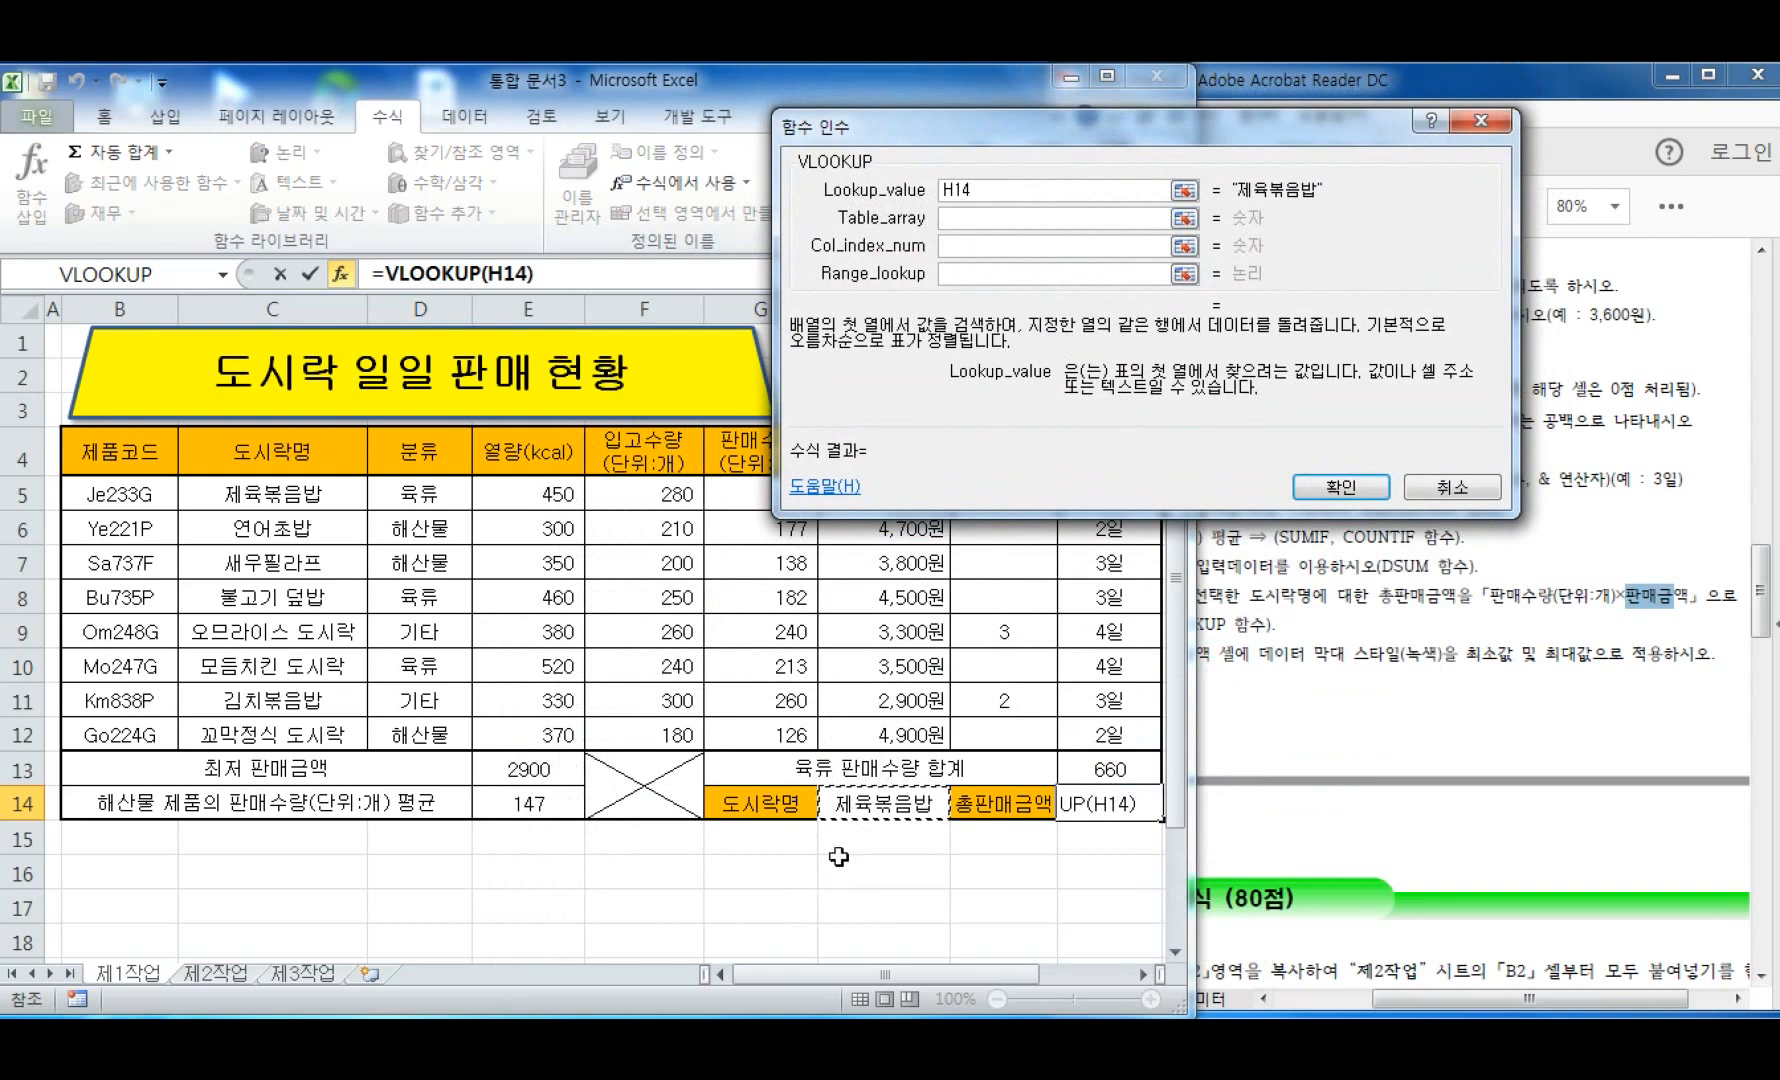
- Set the VLOOKUP table array to C4:G12, from the 도시락명 column through 판매수량(단위:개)
click(965, 218)
drag(935, 130, 970, 80)
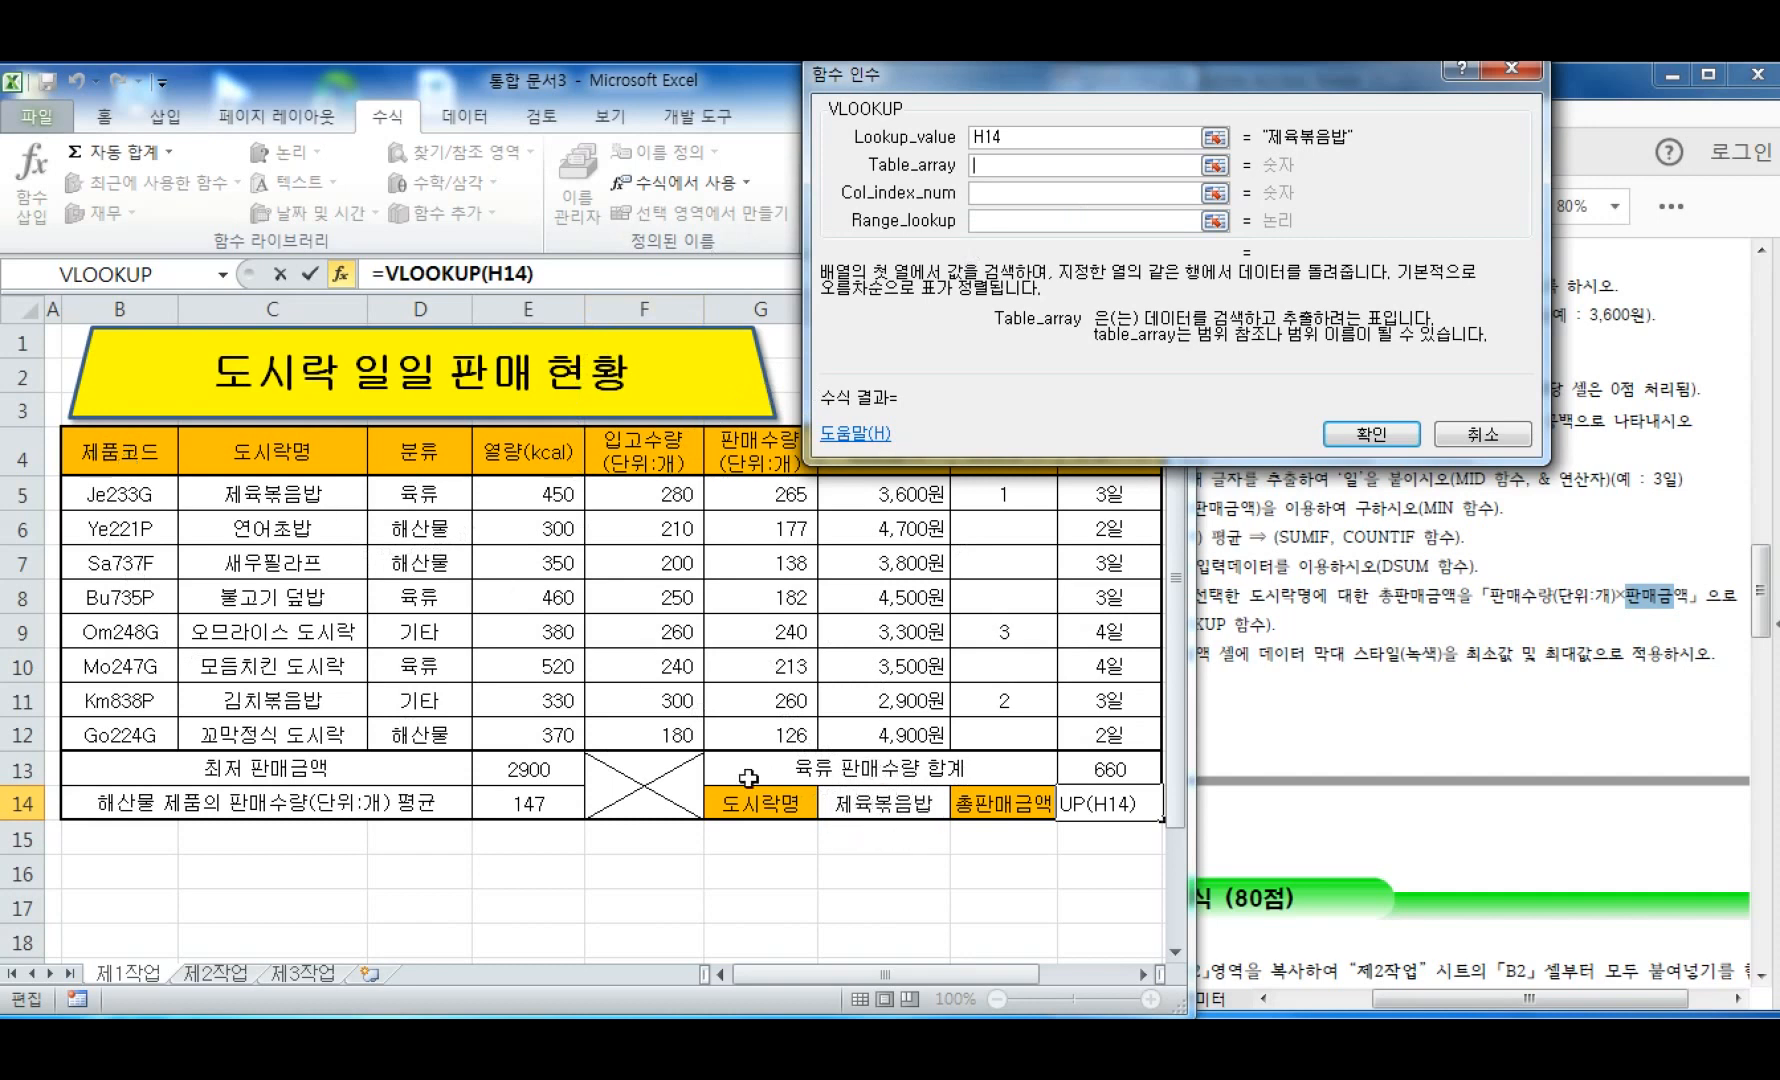
drag(293, 453, 777, 734)
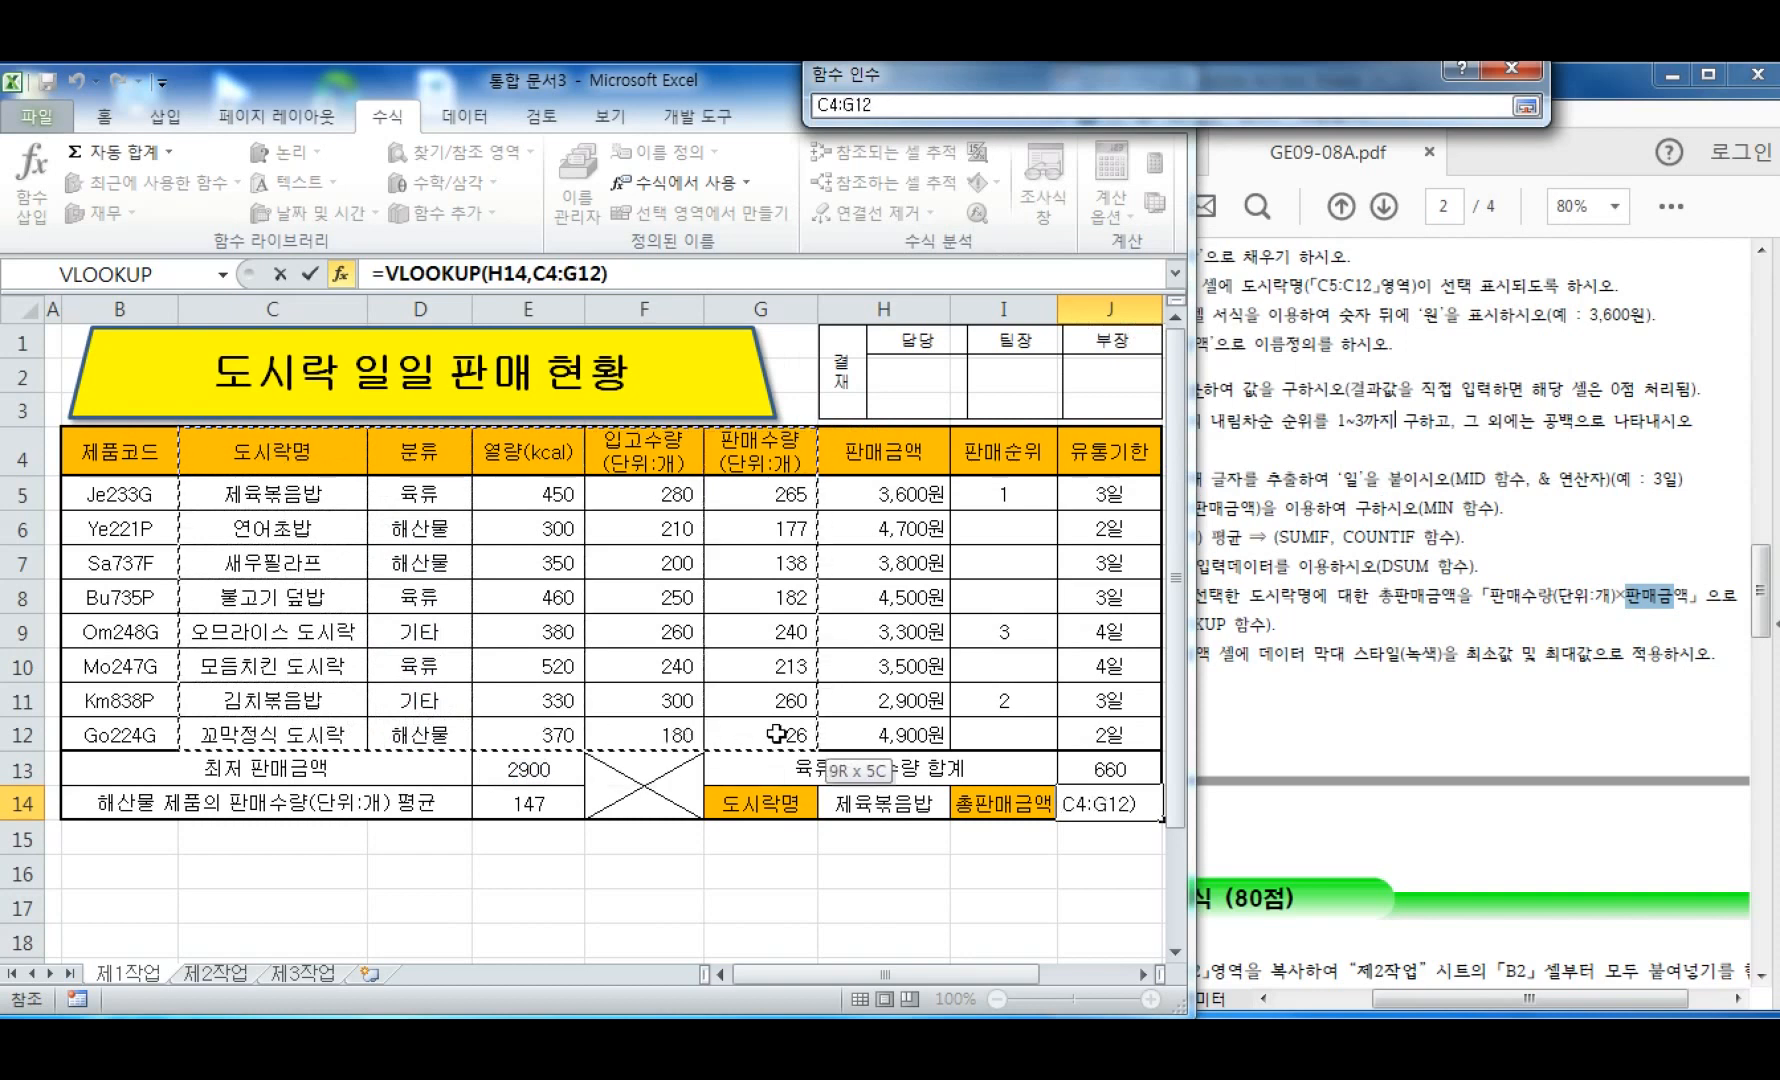
drag(777, 734, 777, 734)
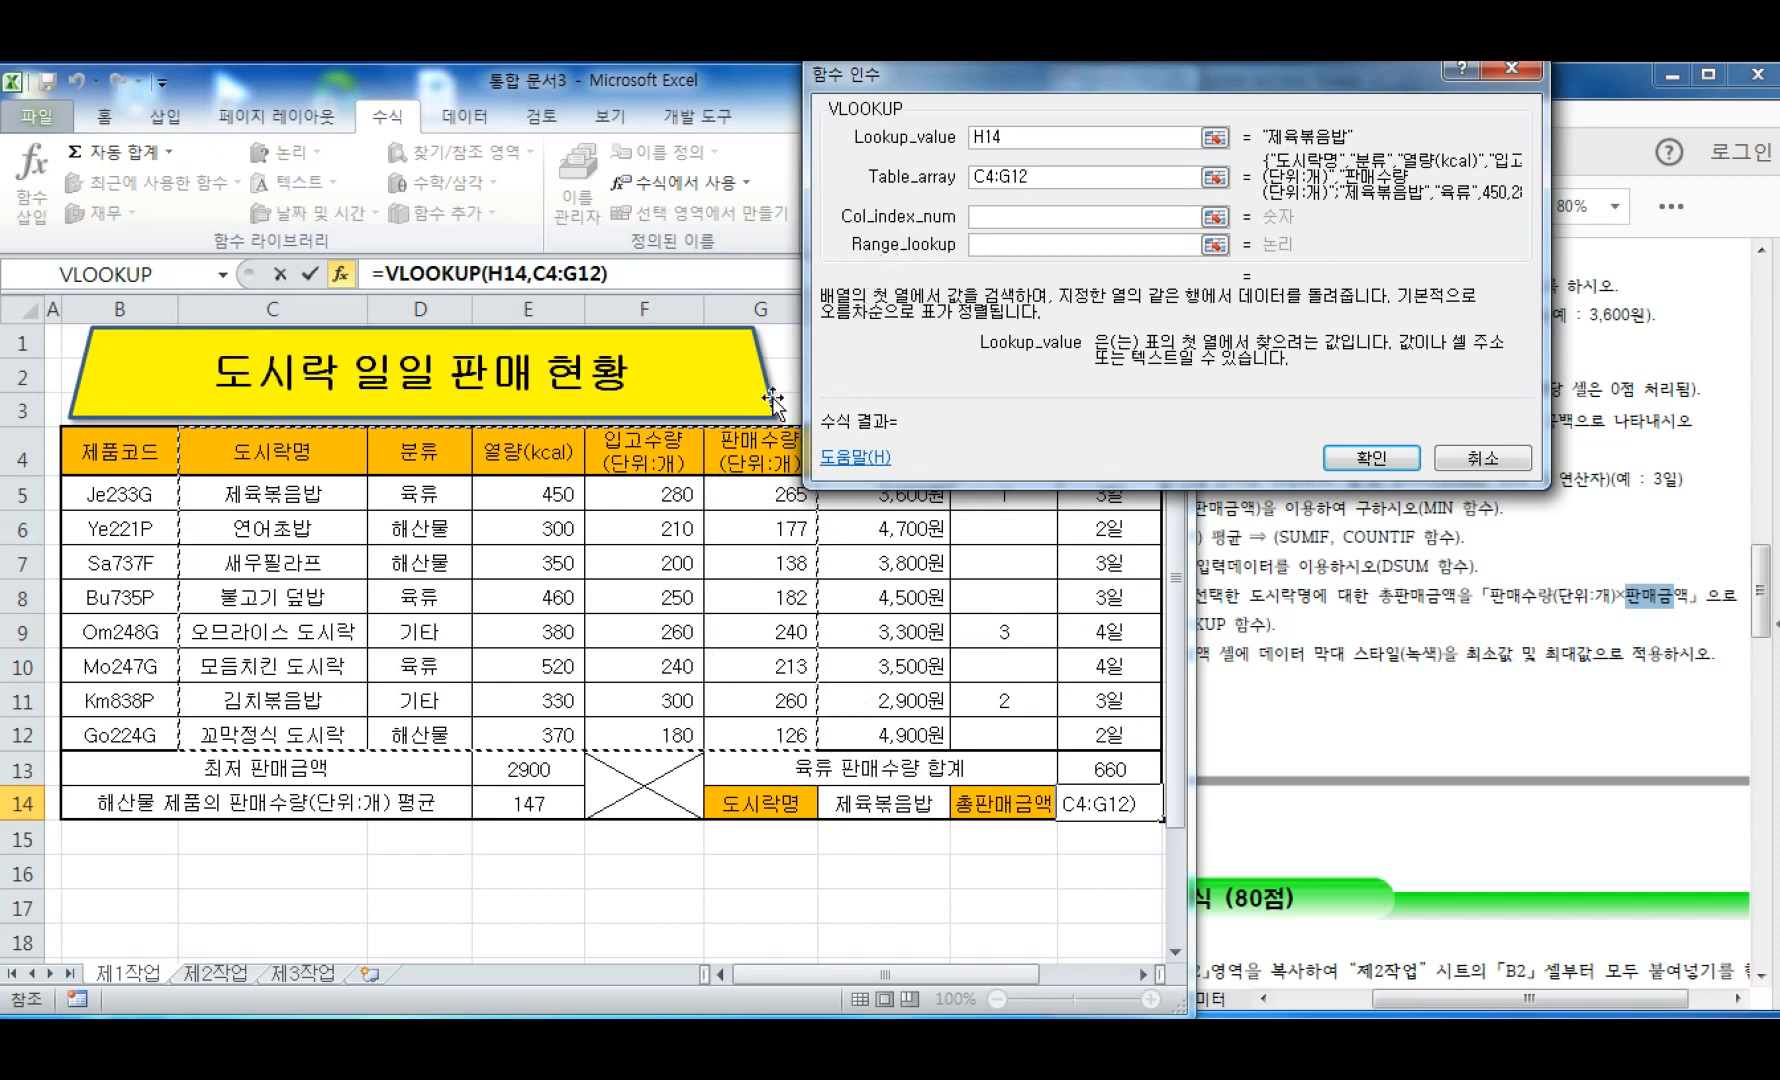
- Set the VLOOKUP column index to 5 and range lookup to false, and enter the formula in J14
click(1042, 217)
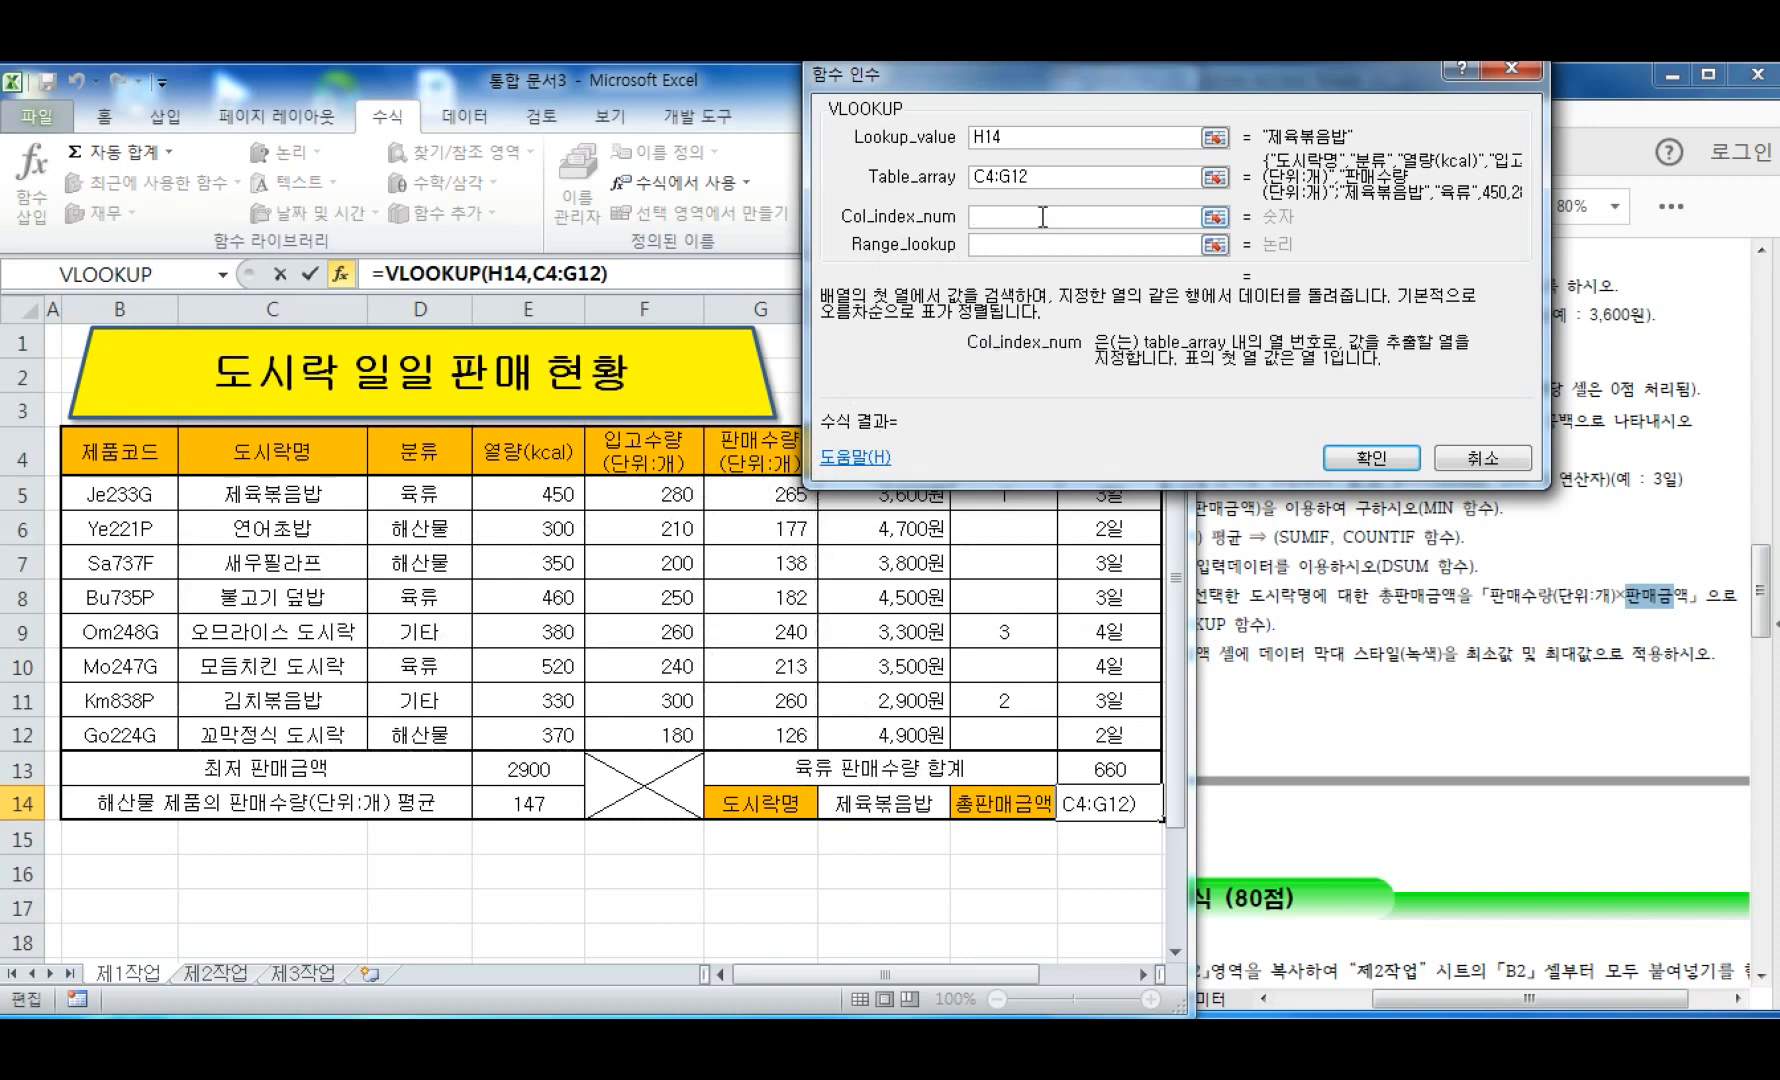
text(5)
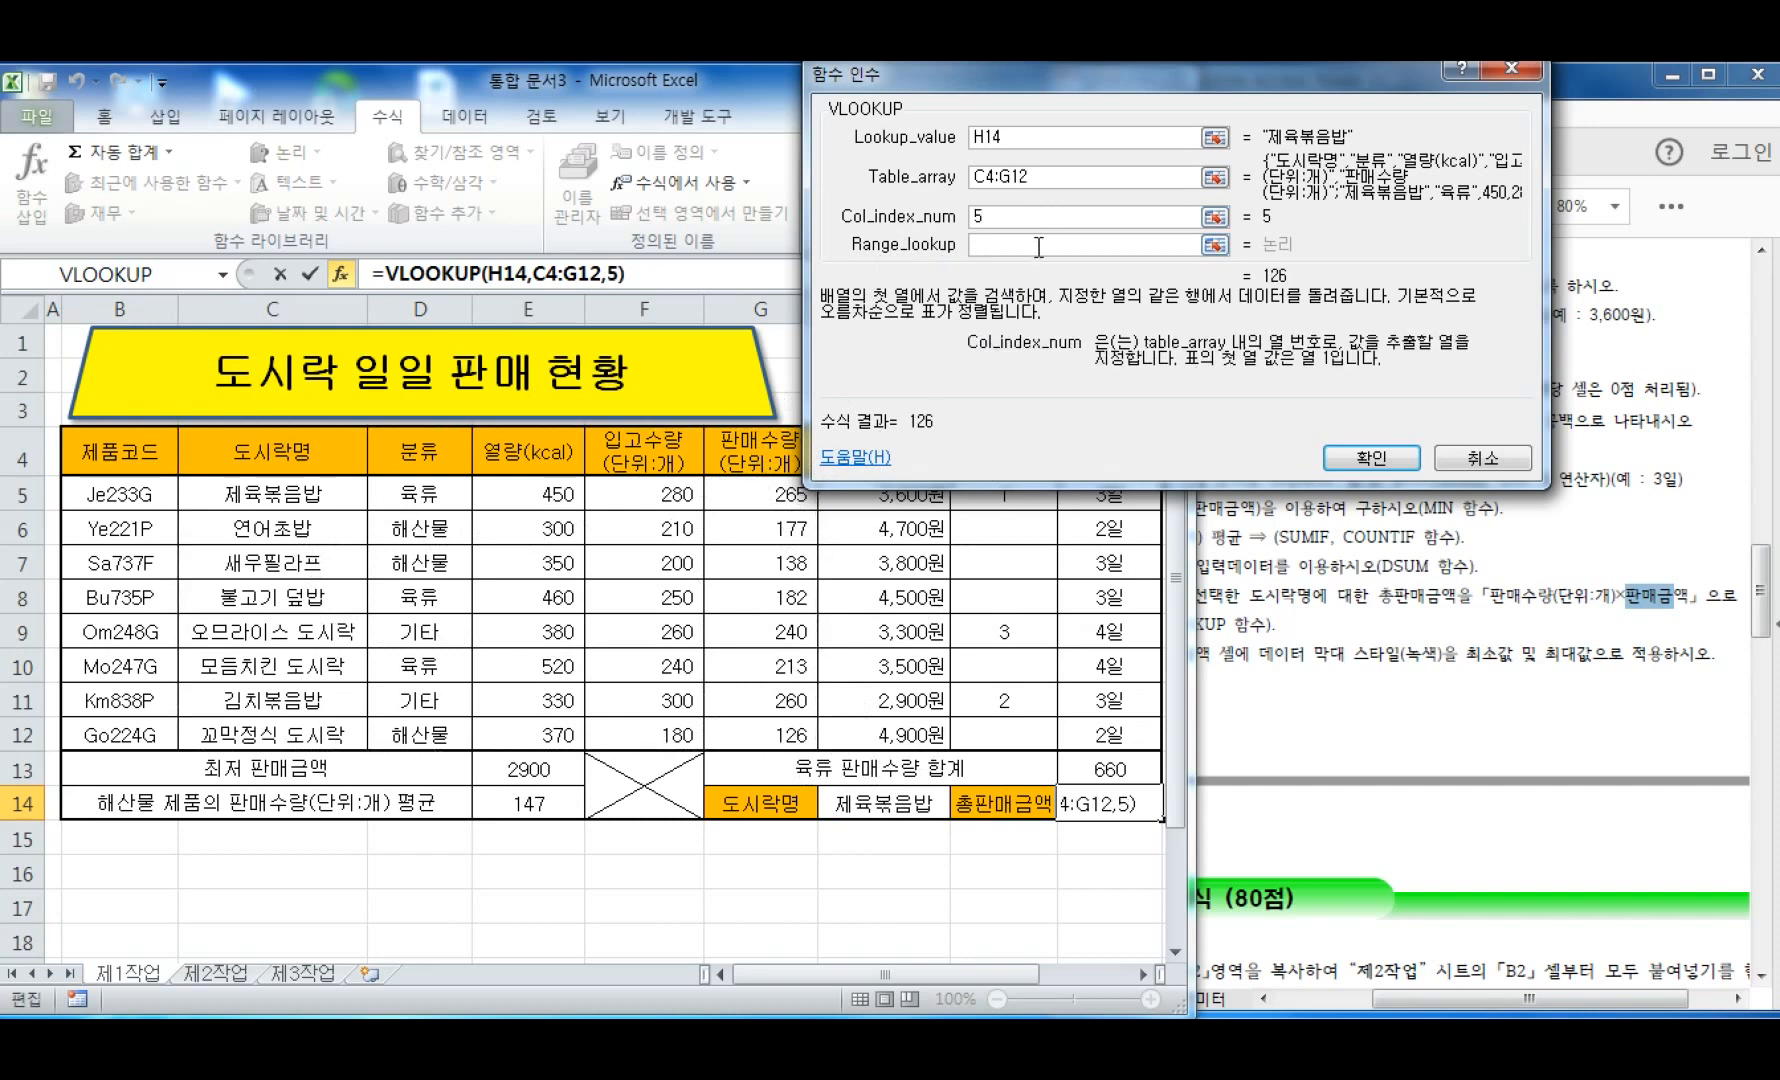
click(1039, 247)
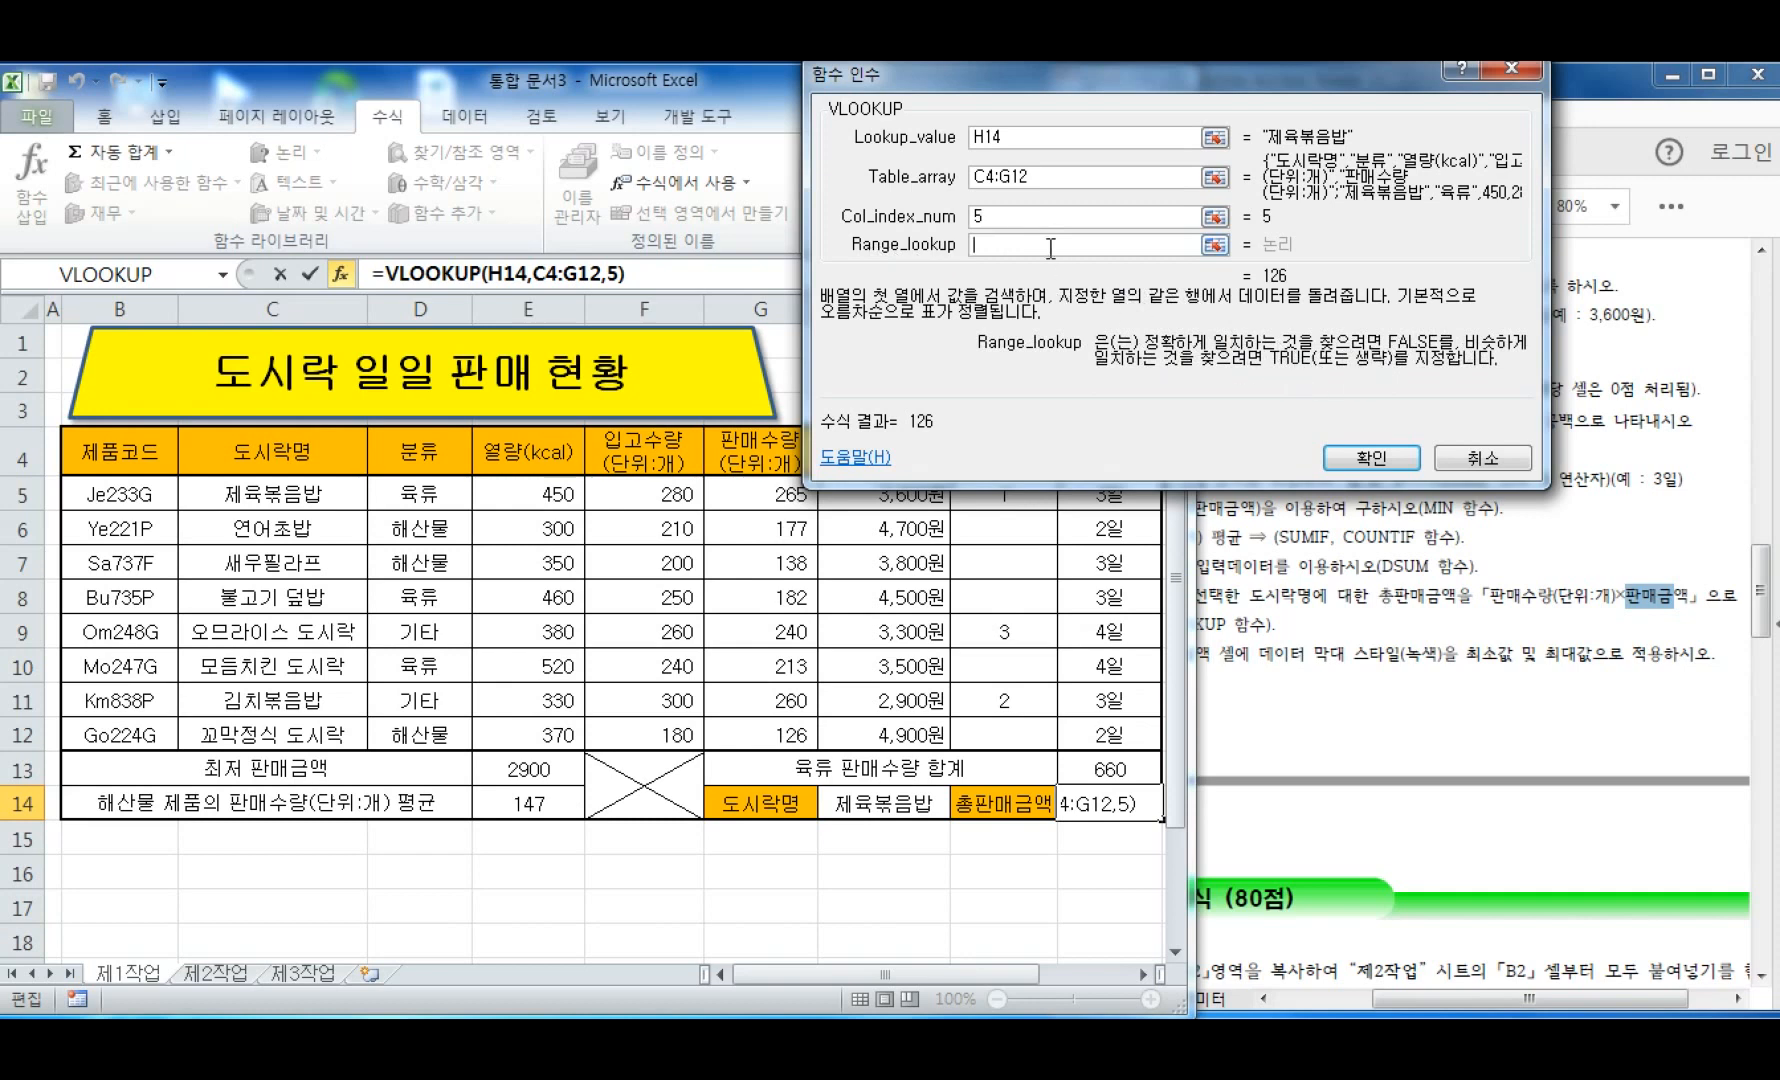
text(false)
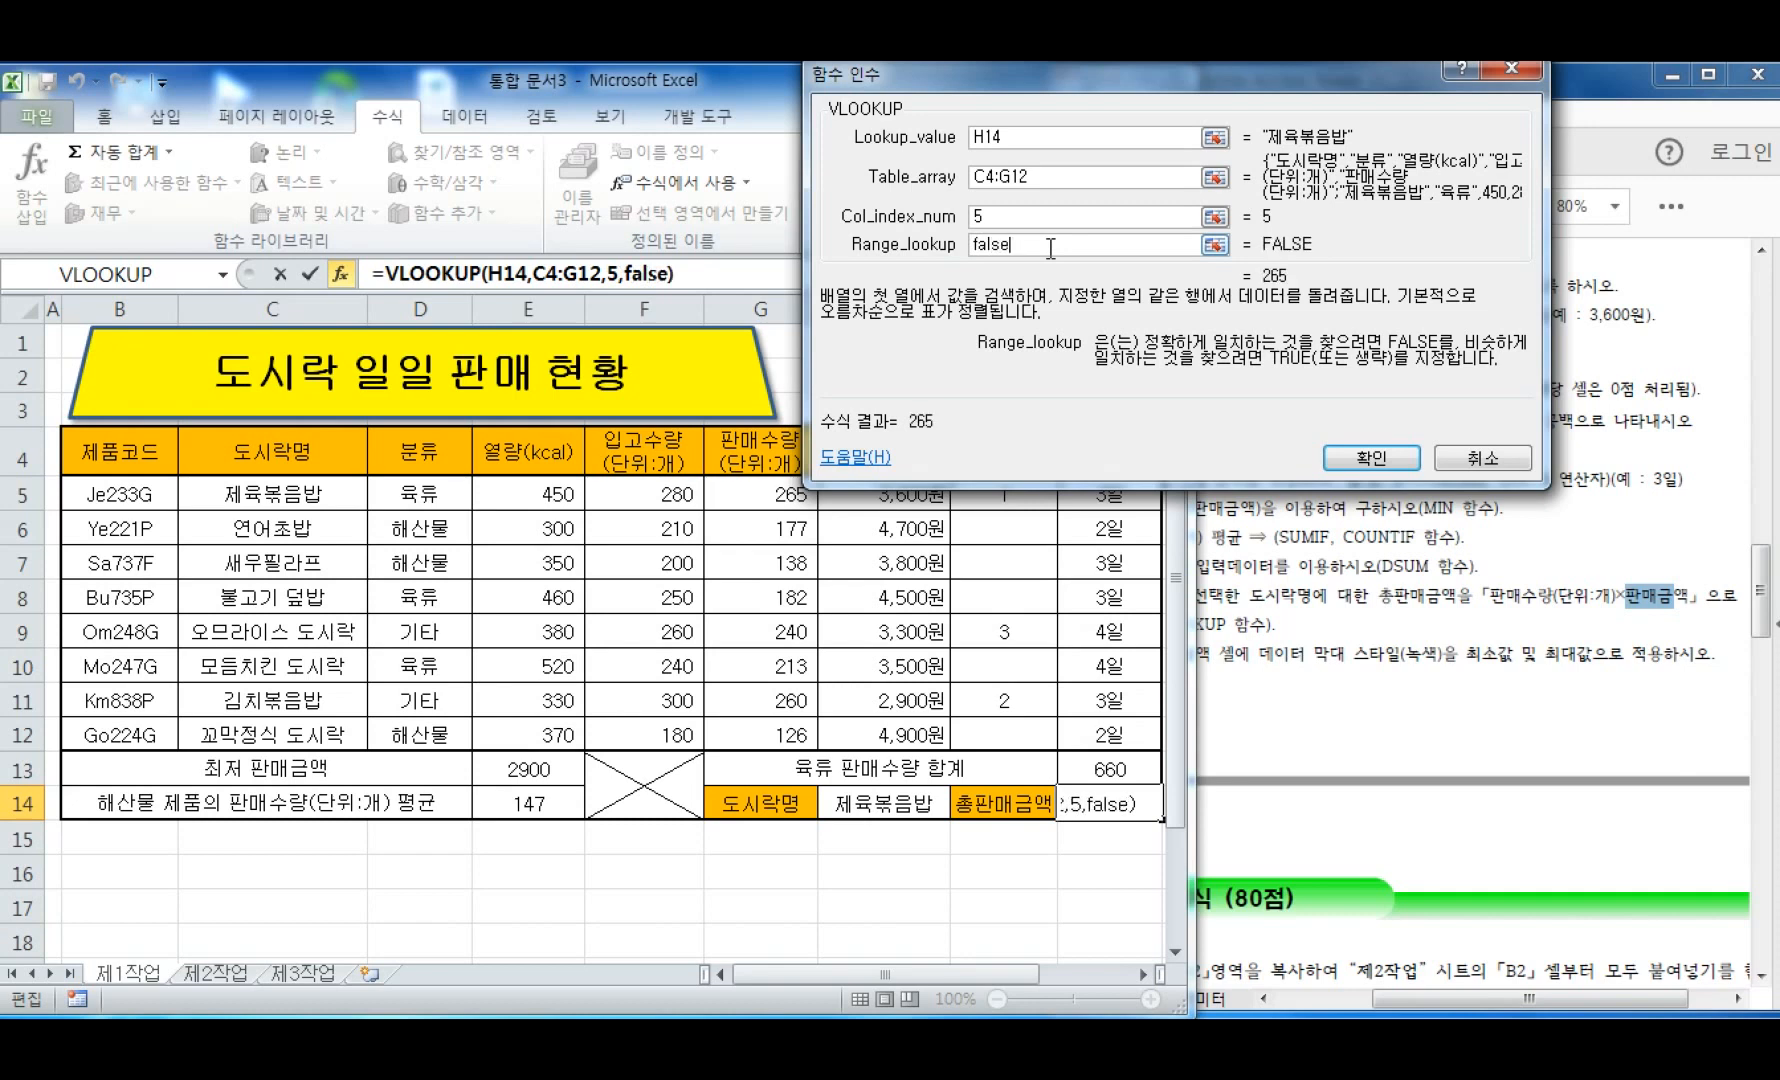
click(1370, 459)
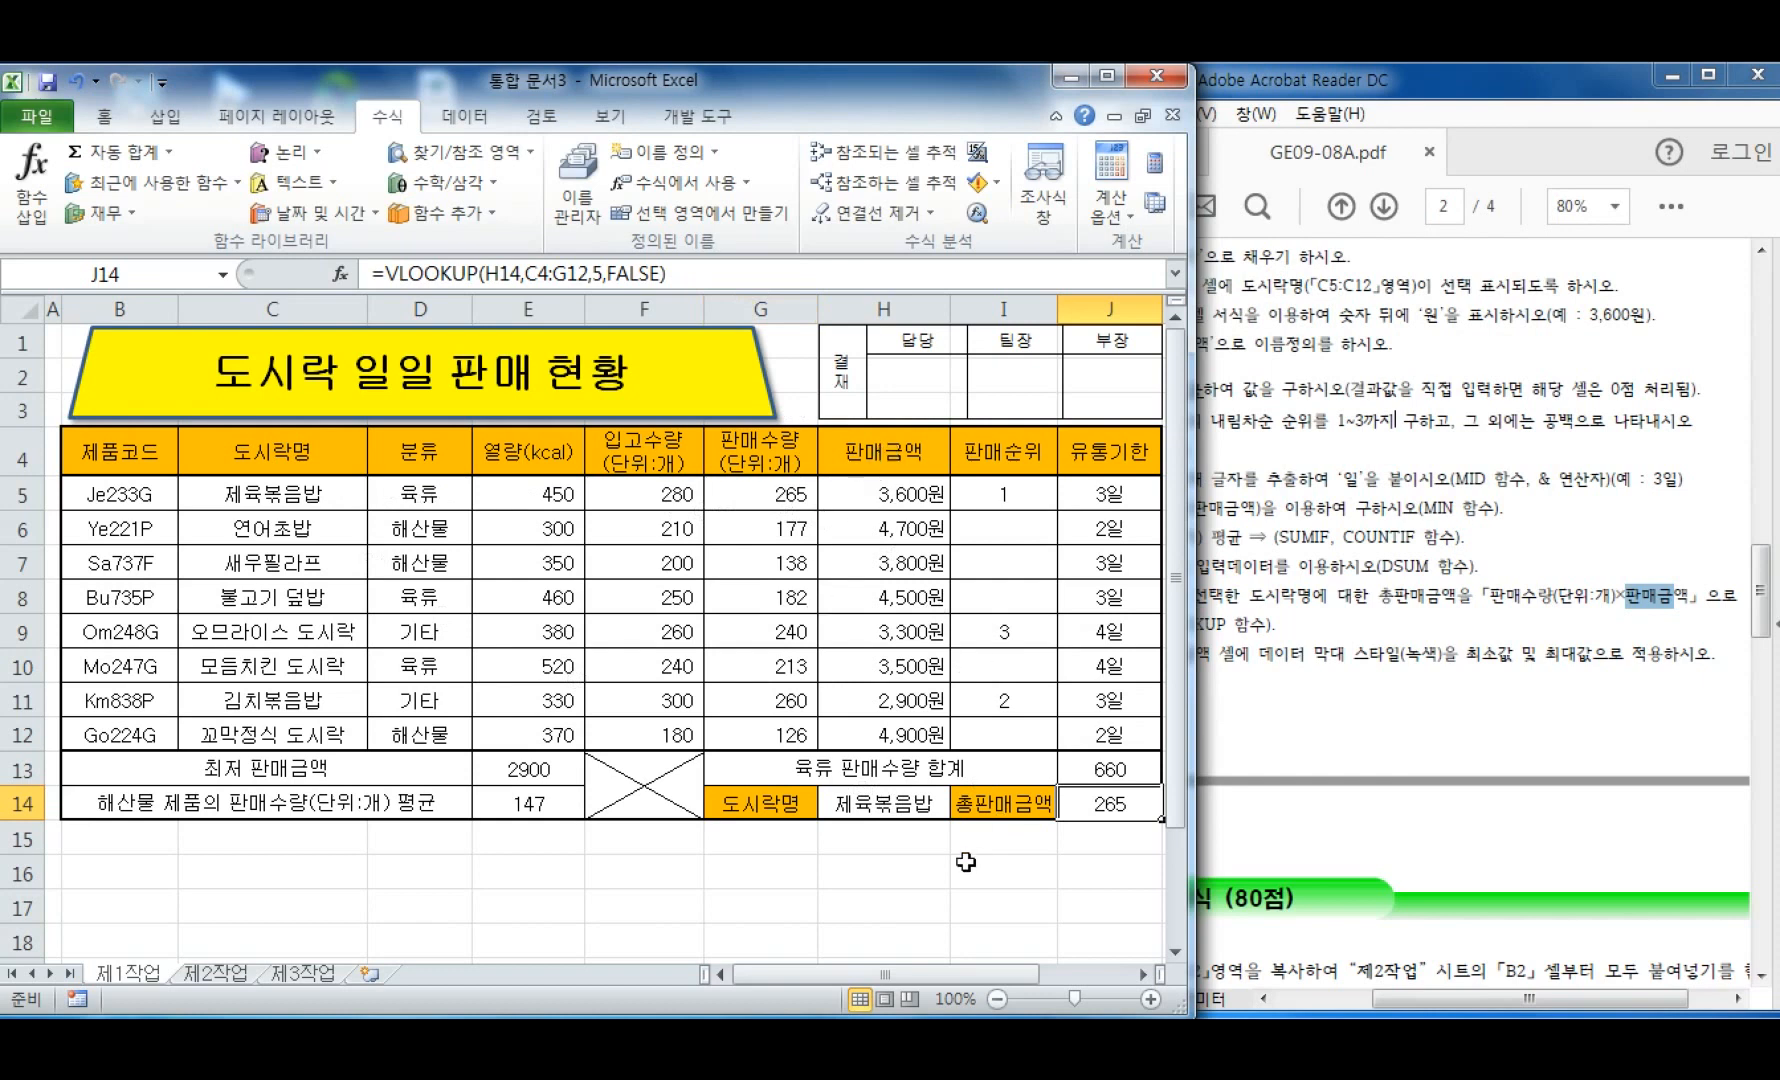
- Extend J14's formula with a multiplication by a second VLOOKUP that uses H14 as its lookup value
click(903, 803)
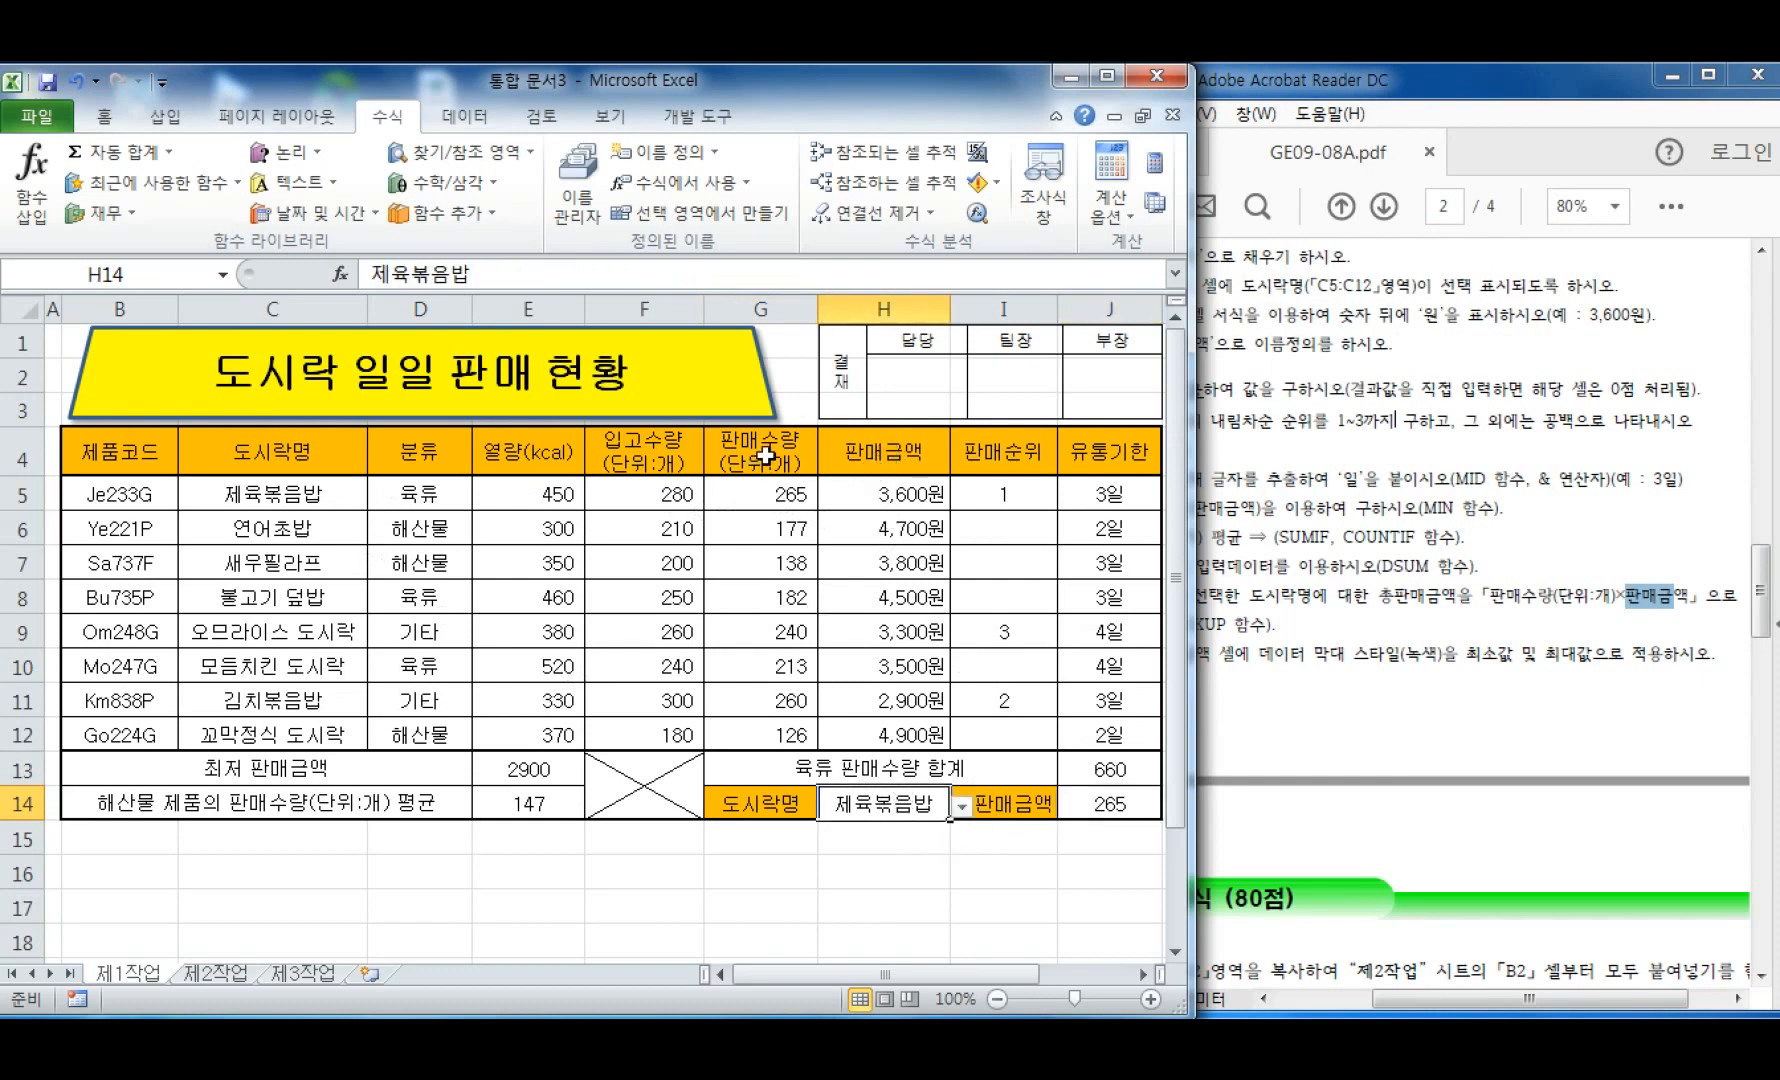
click(1103, 797)
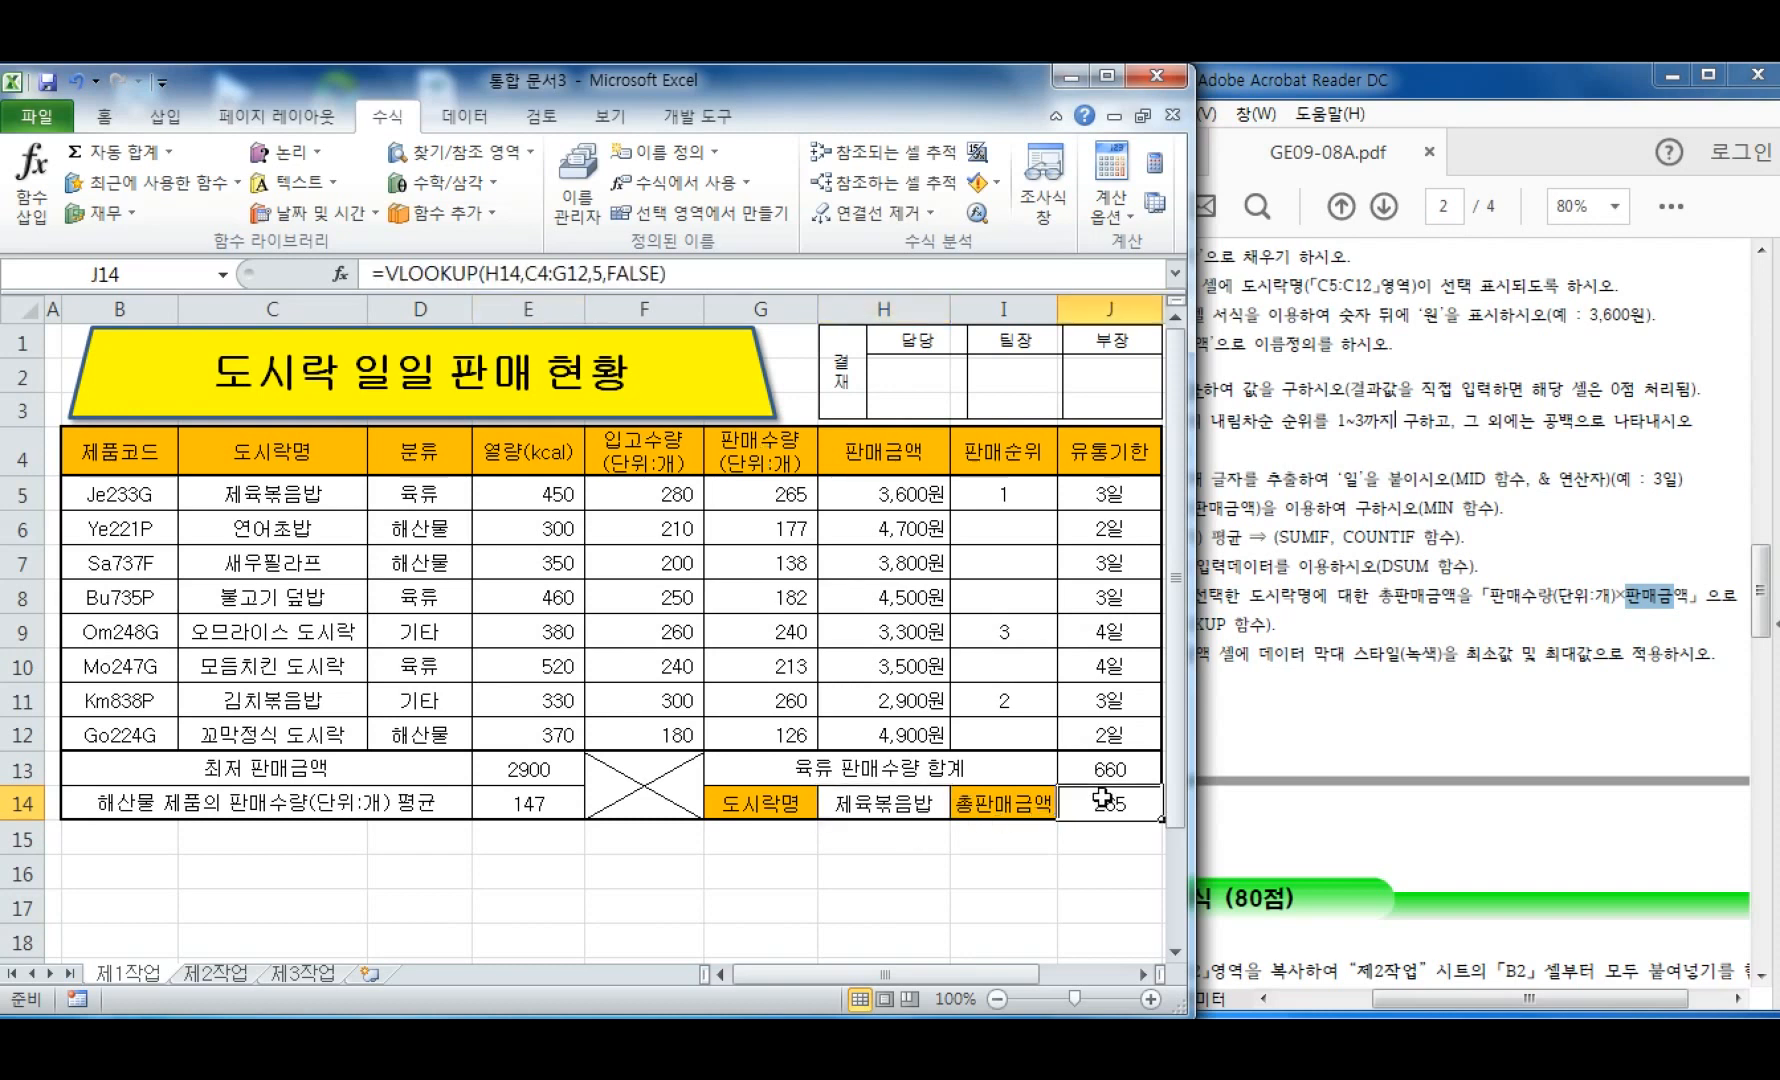
click(716, 277)
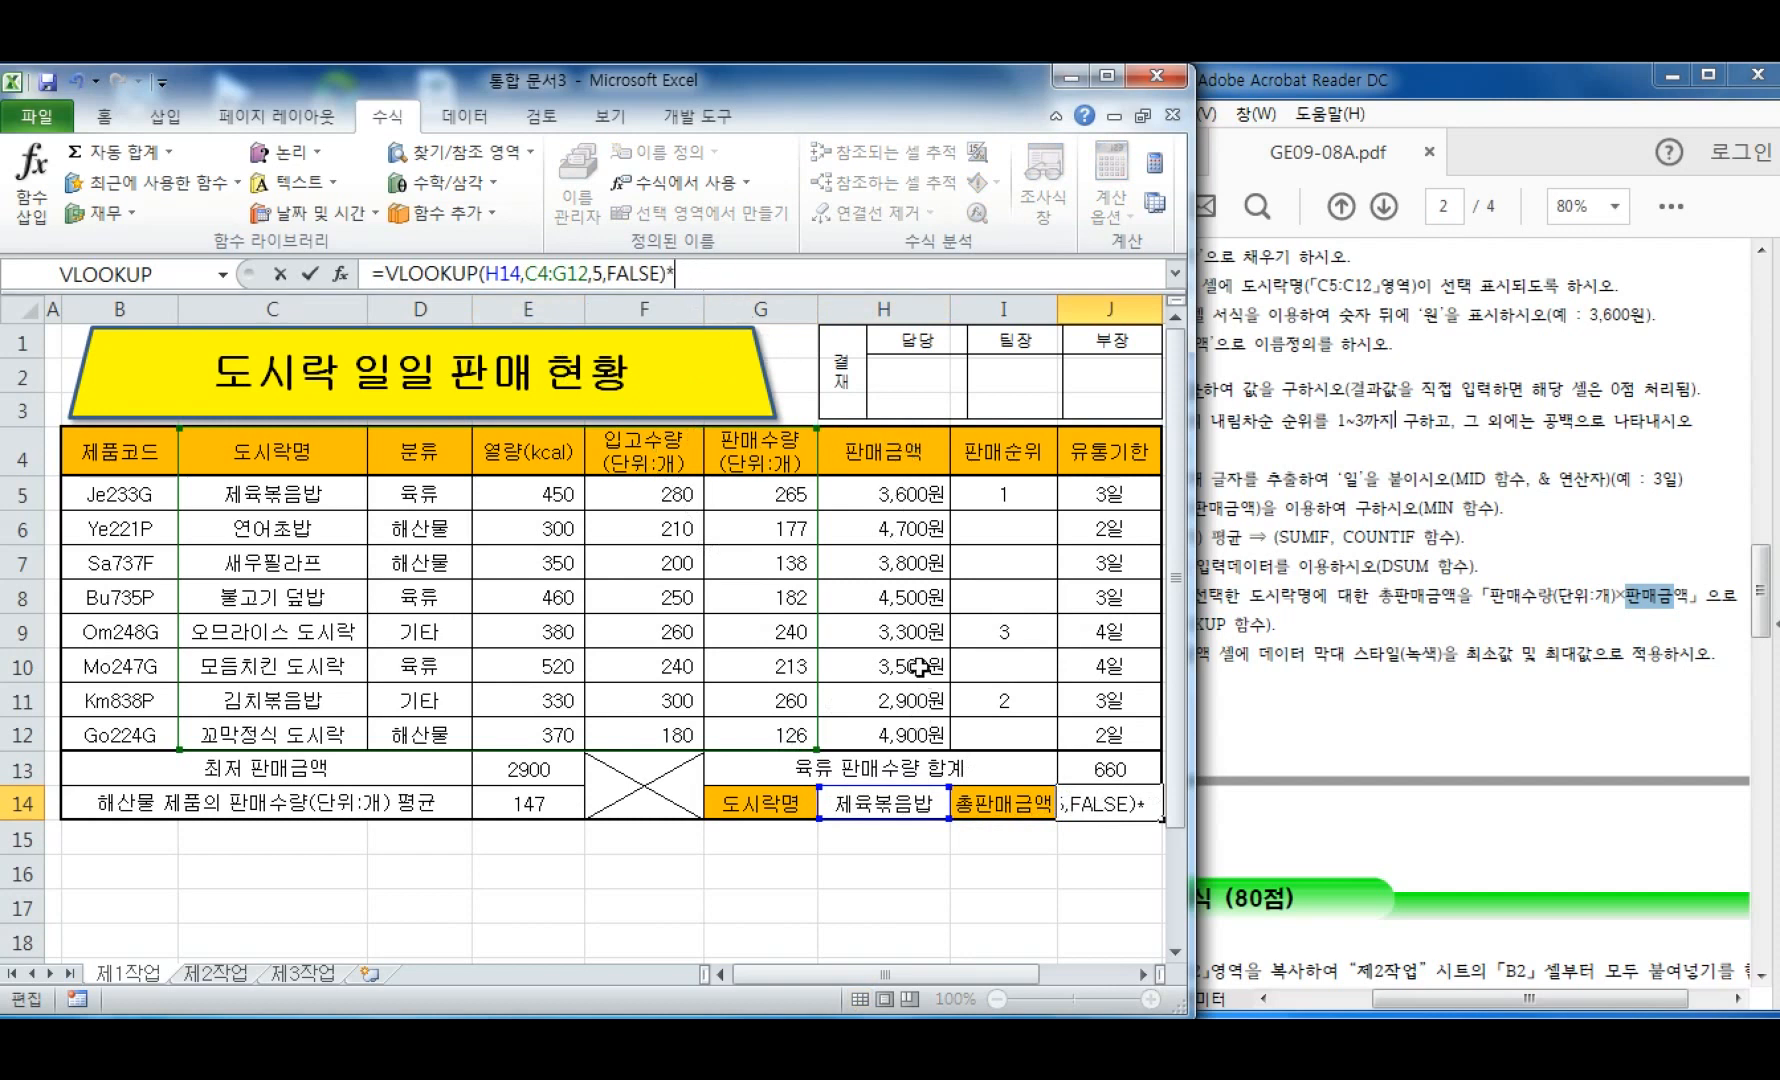
click(458, 152)
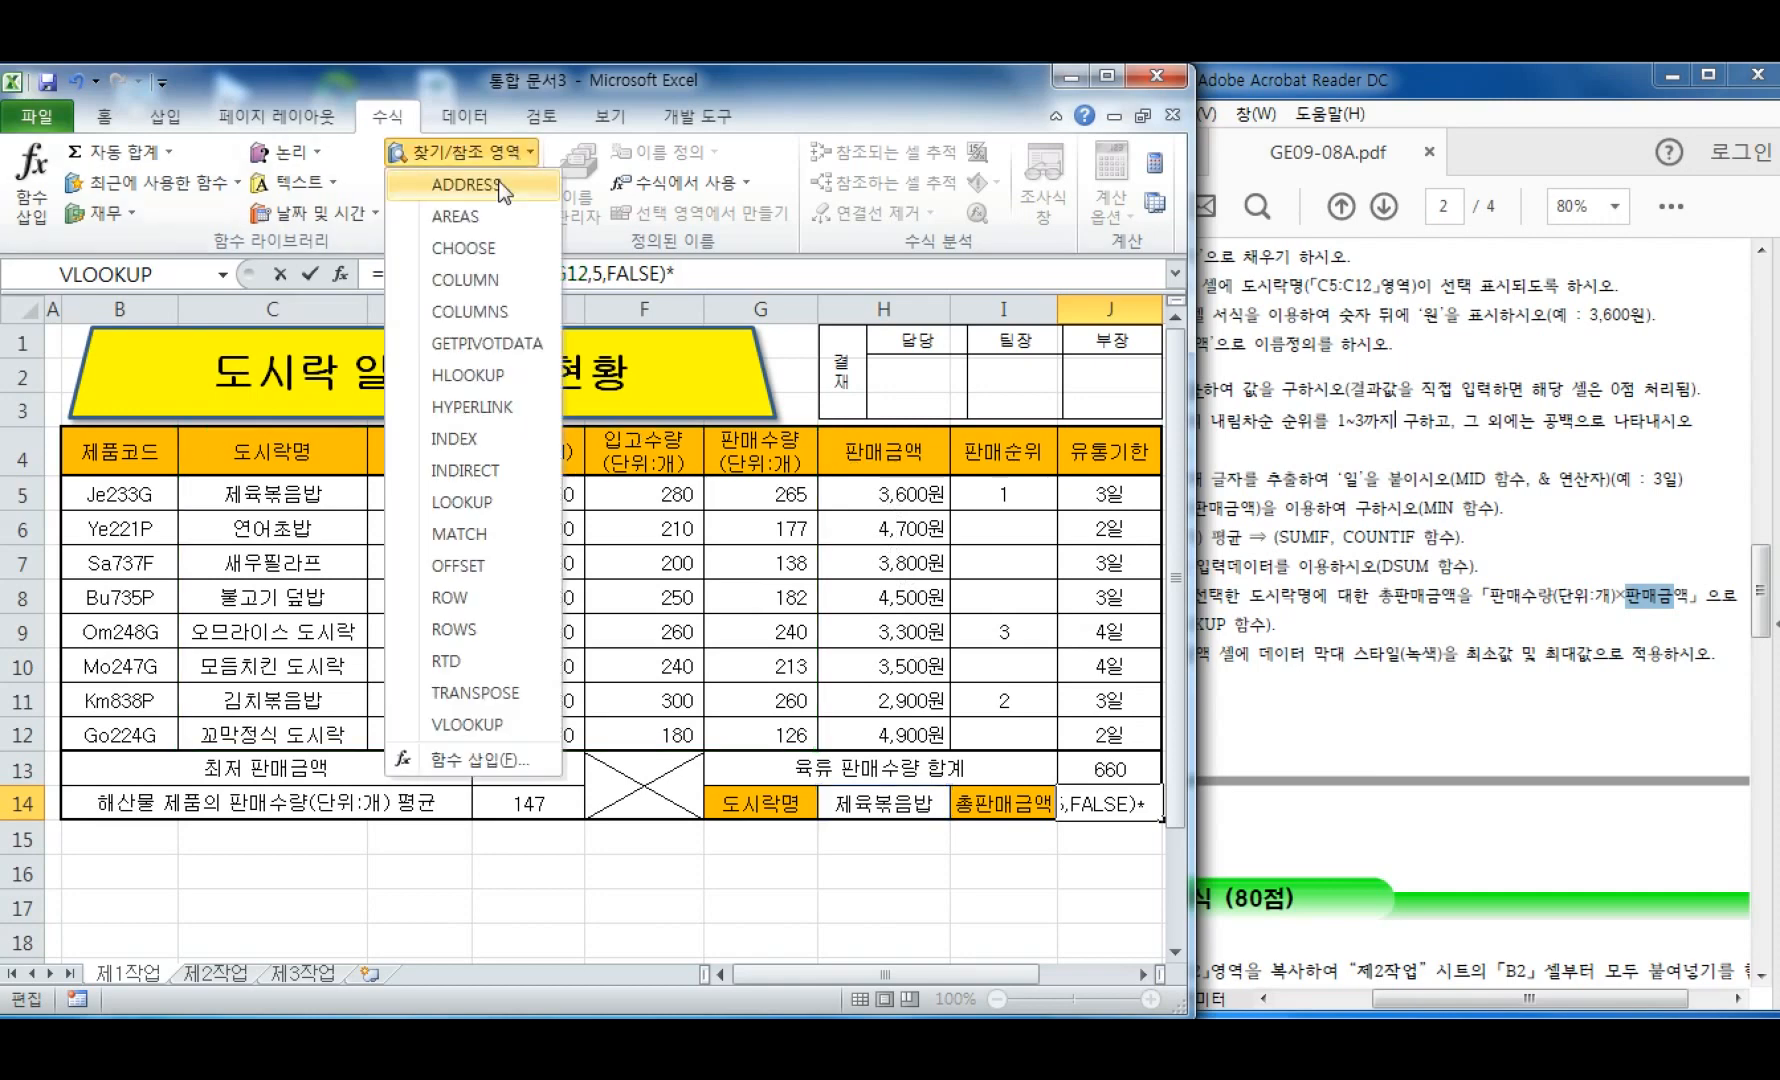
click(503, 720)
drag(1013, 84, 944, 63)
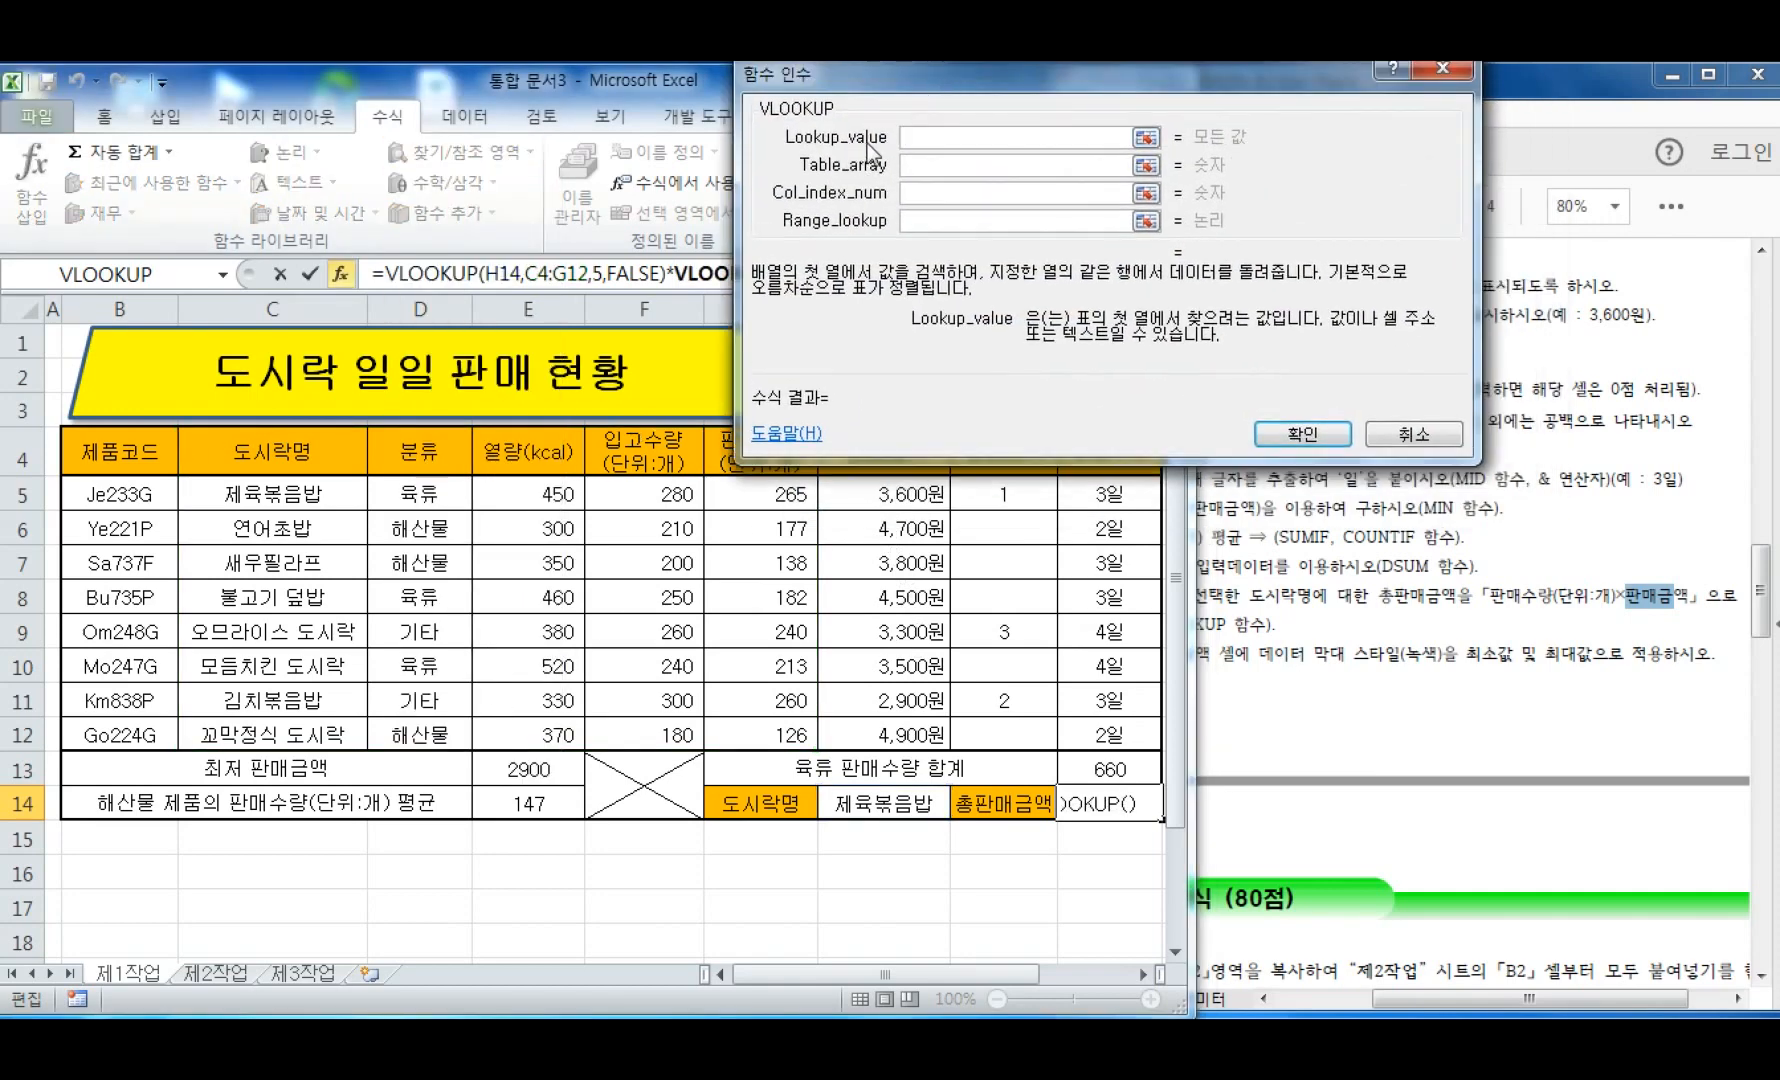
click(885, 808)
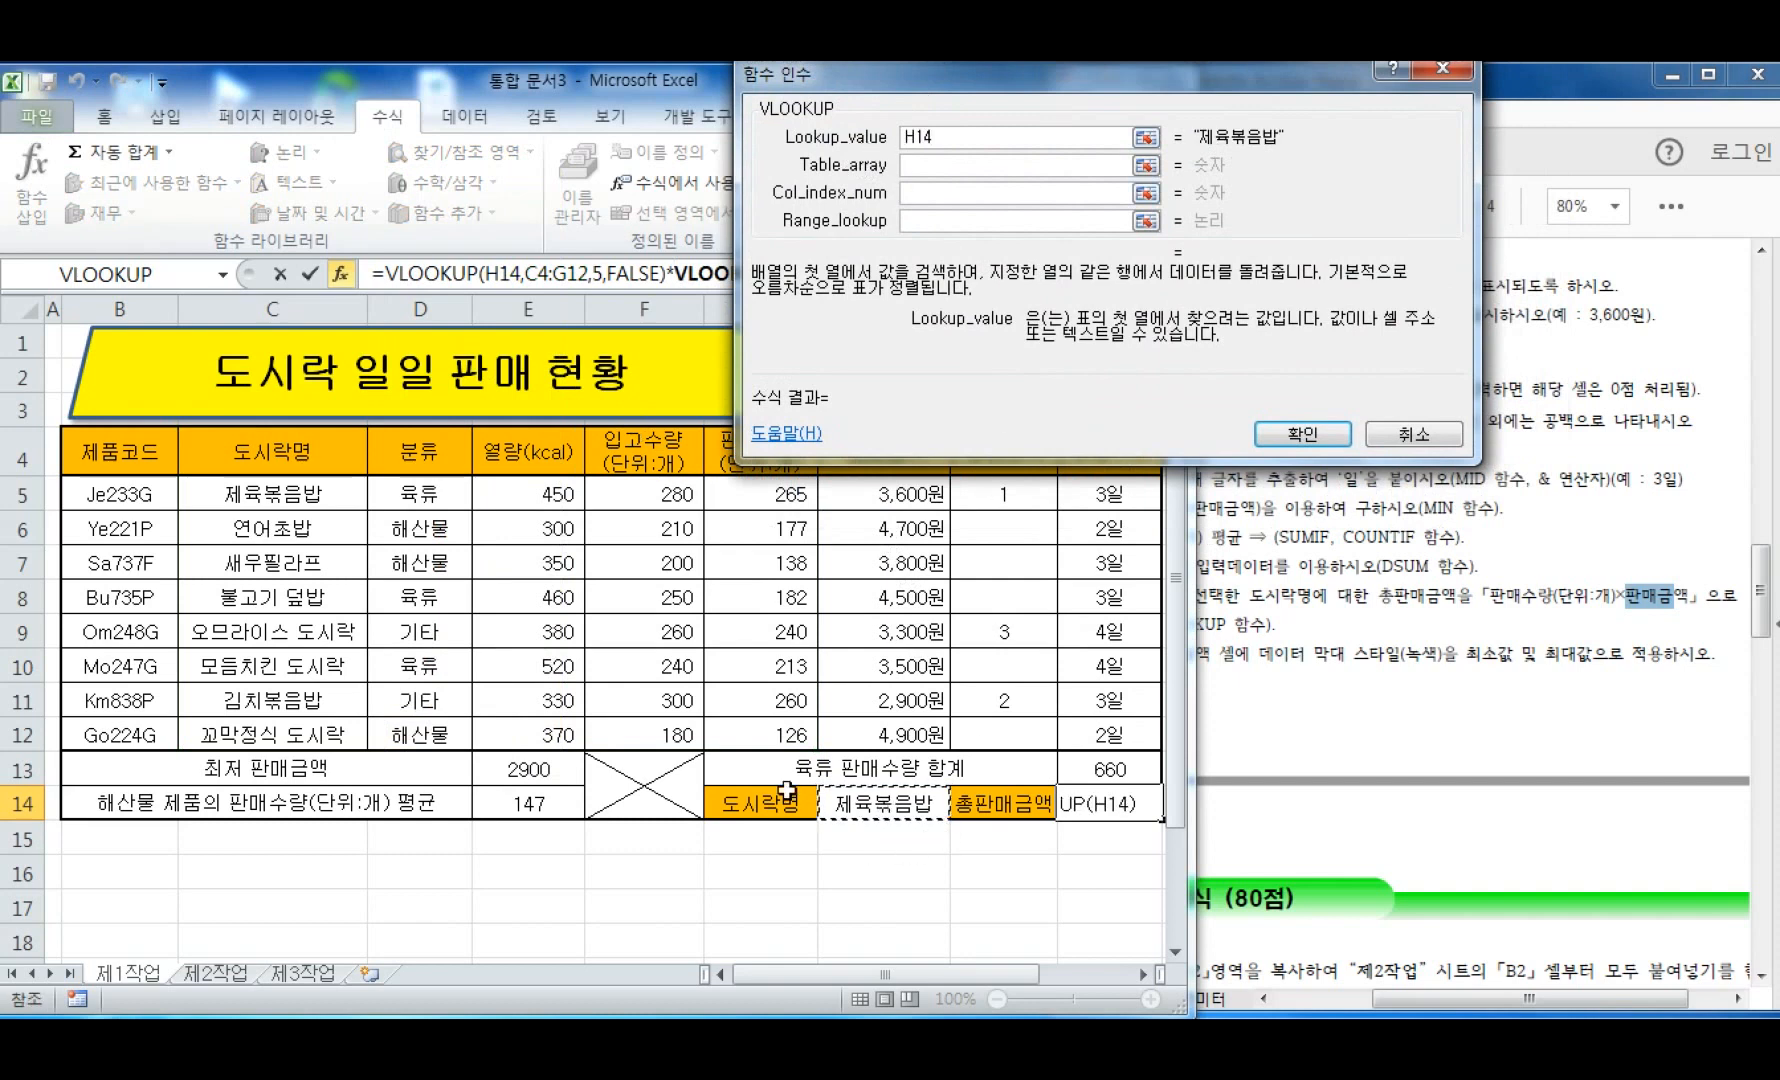
- Set the second VLOOKUP's table array to C4:H12 and its column index to 6
click(958, 164)
drag(307, 460, 882, 738)
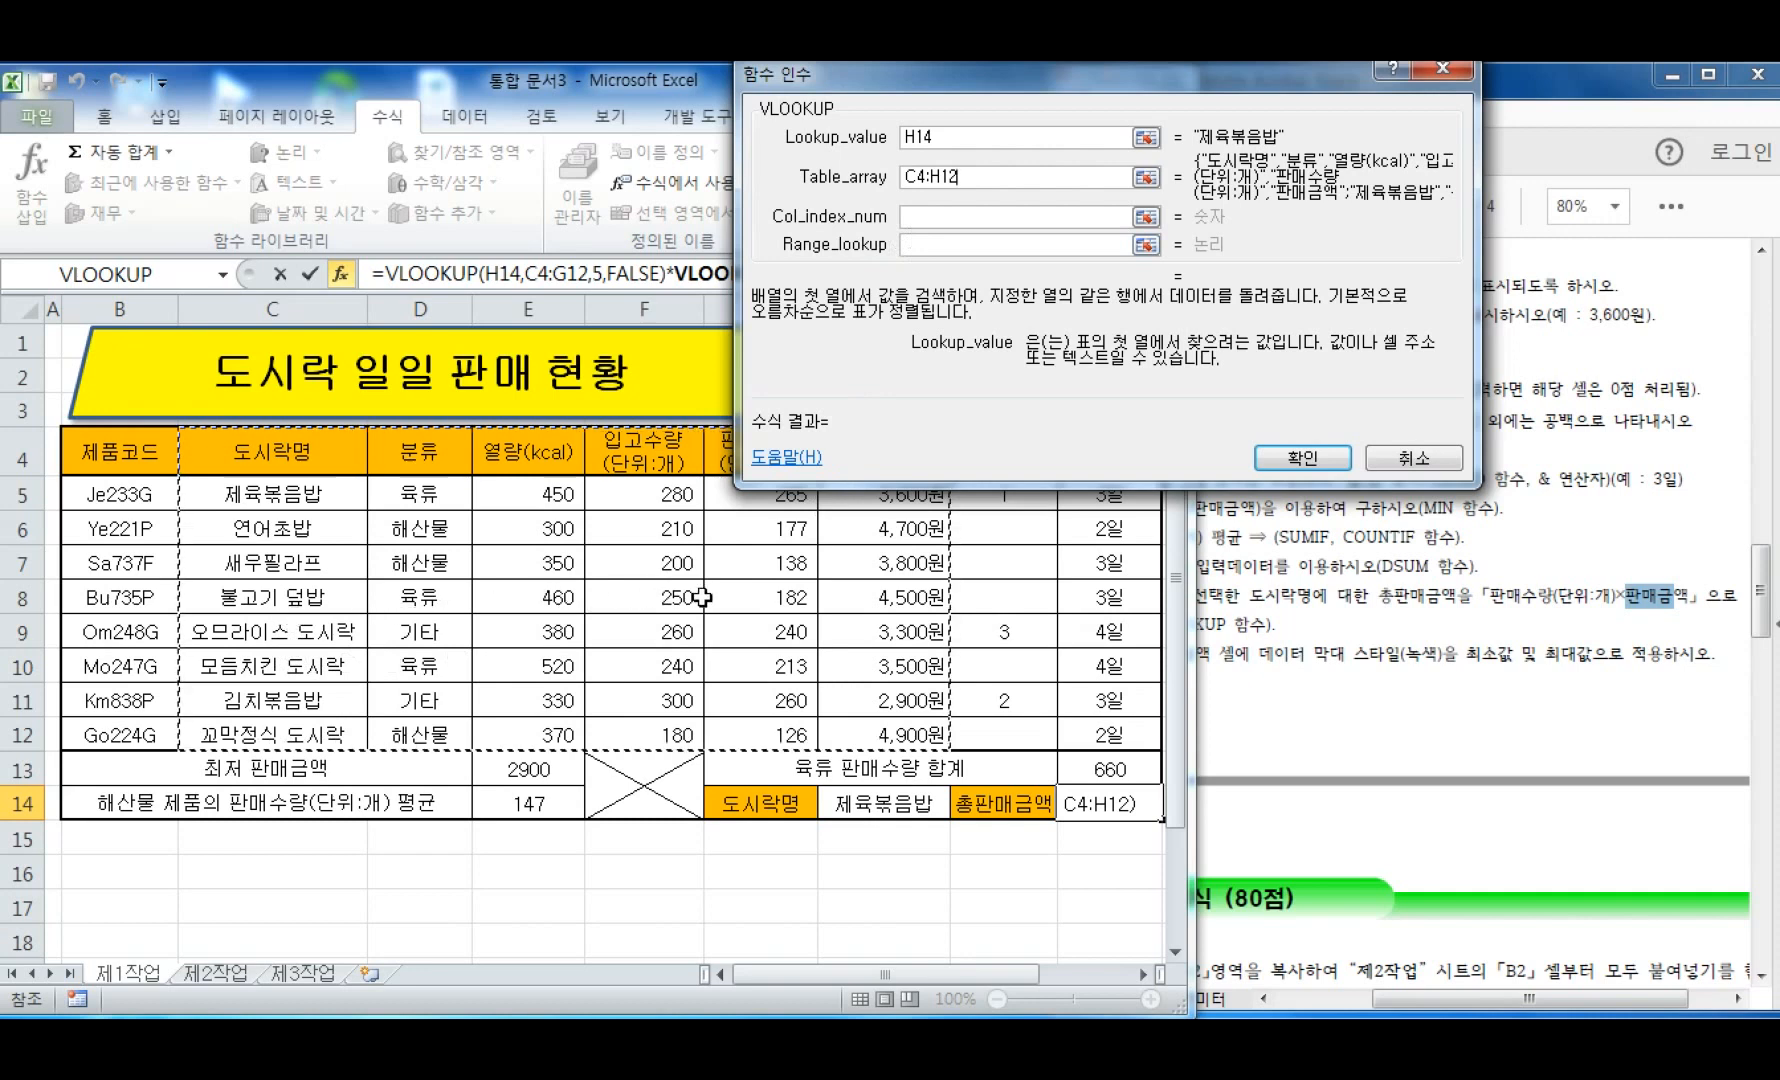
click(940, 215)
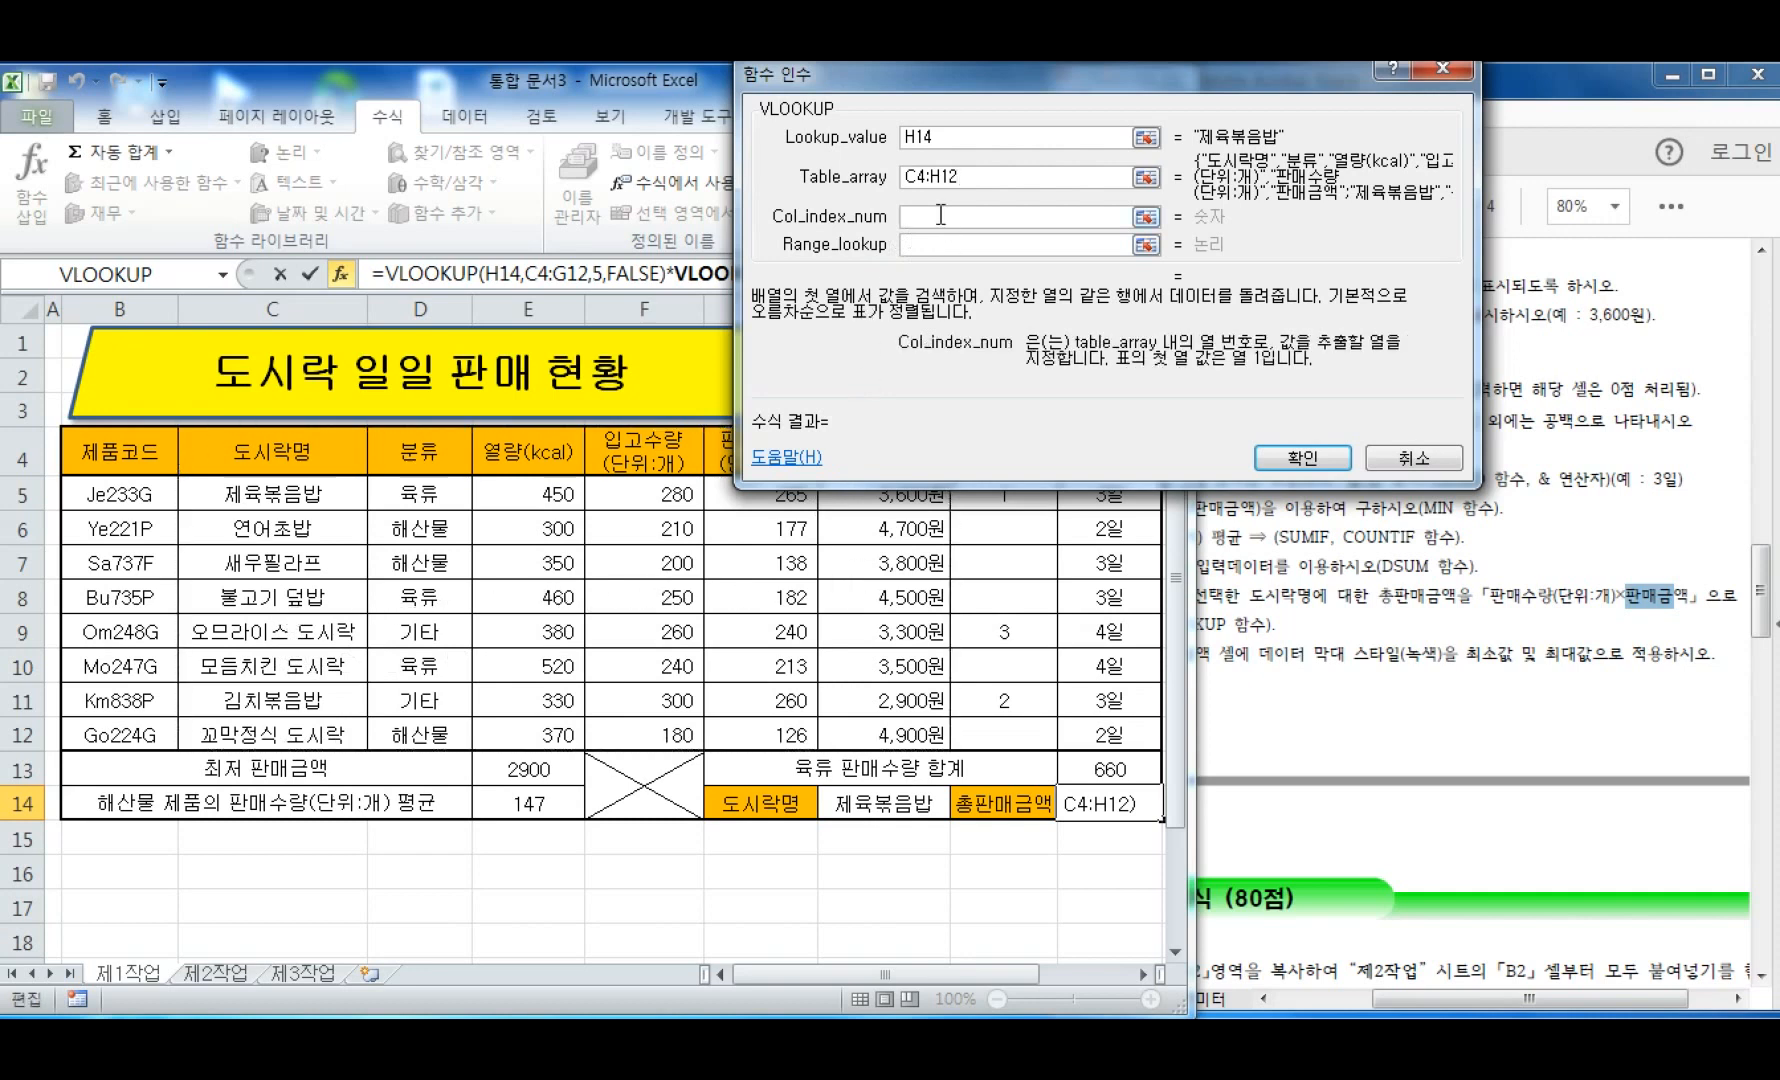
text(6)
- Set the second VLOOKUP's range lookup to false and enter the completed formula in J14
click(1005, 244)
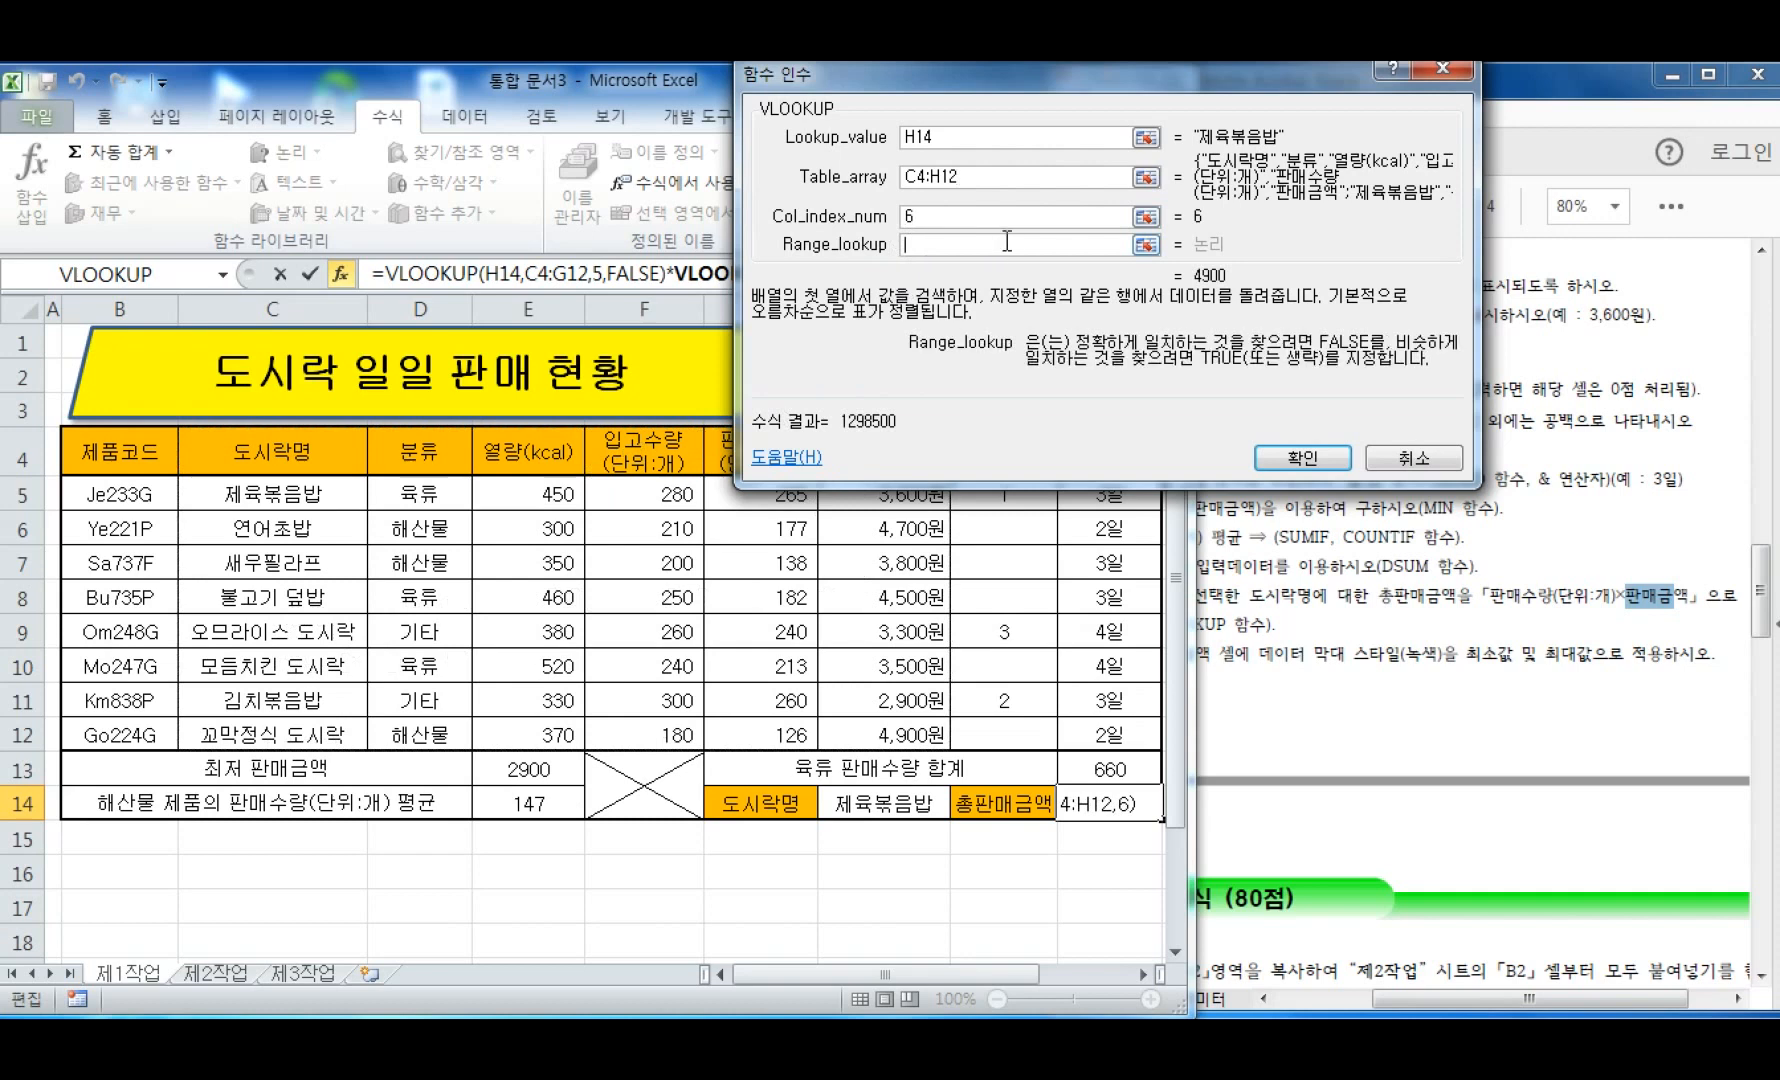
text(fl)
key(BackSpace)
text(a)
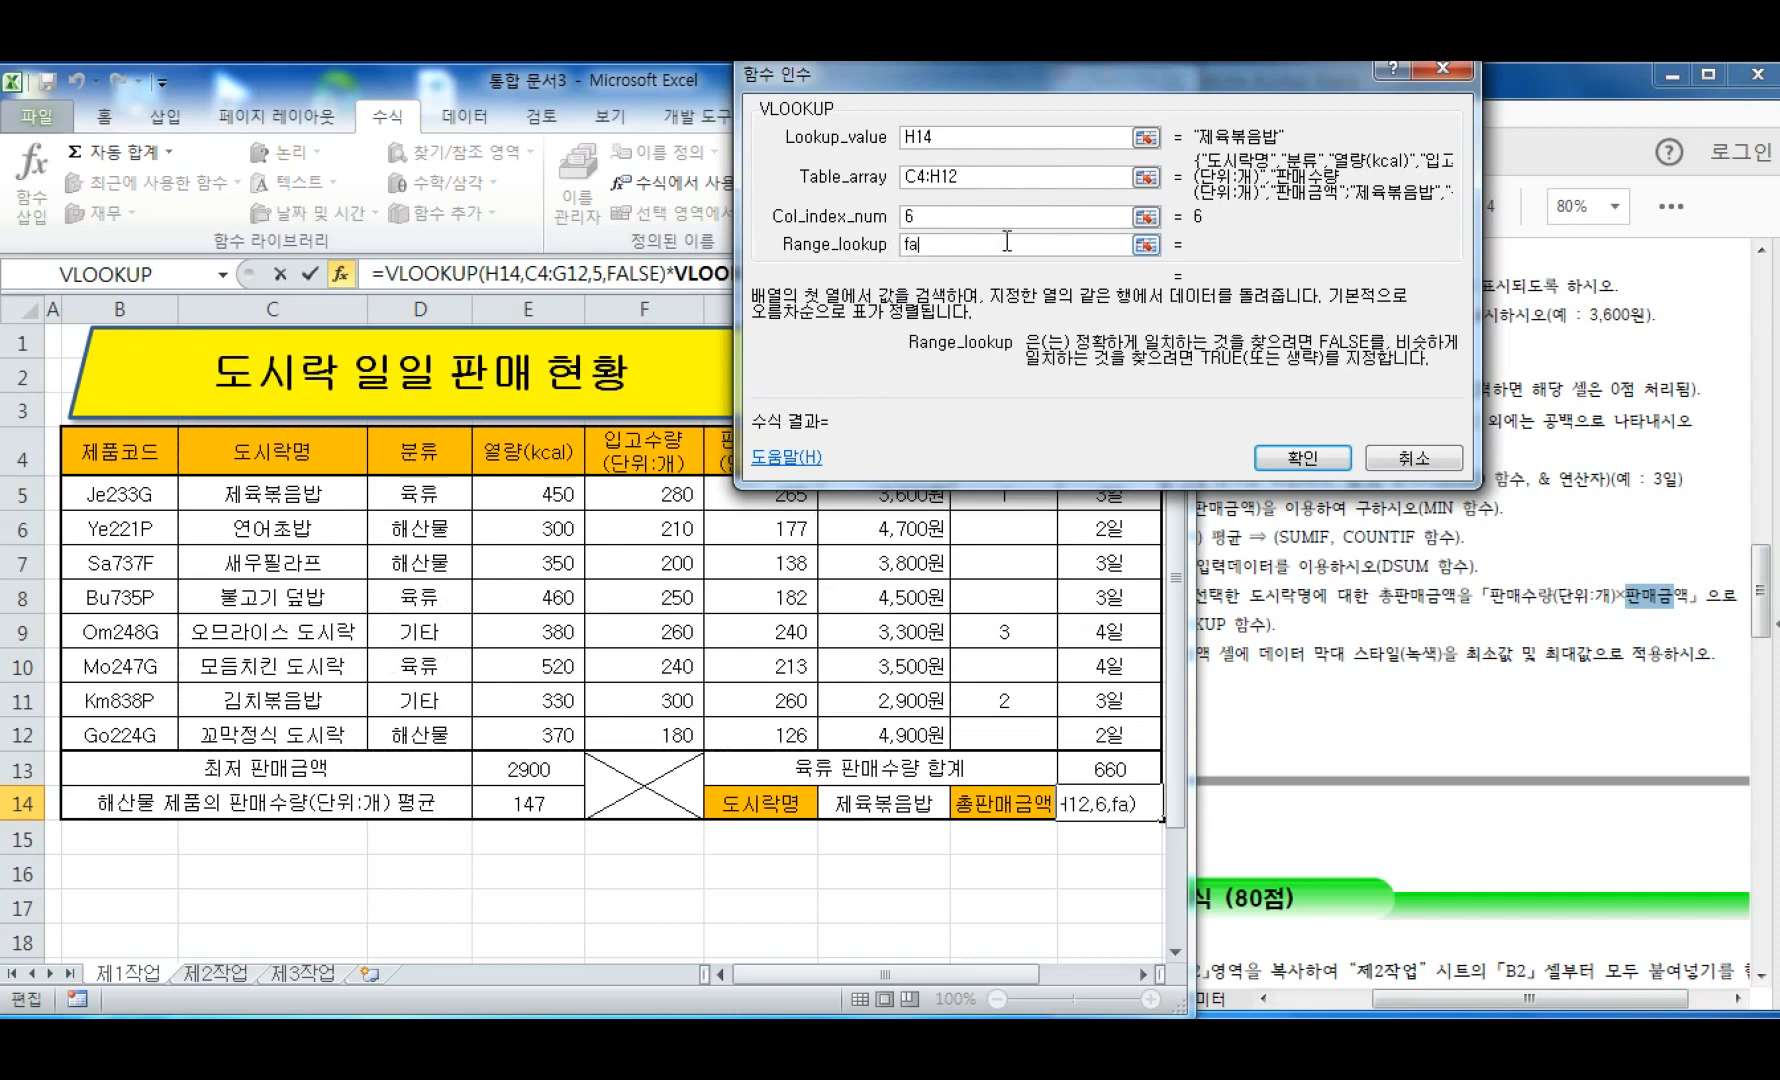
text(lse)
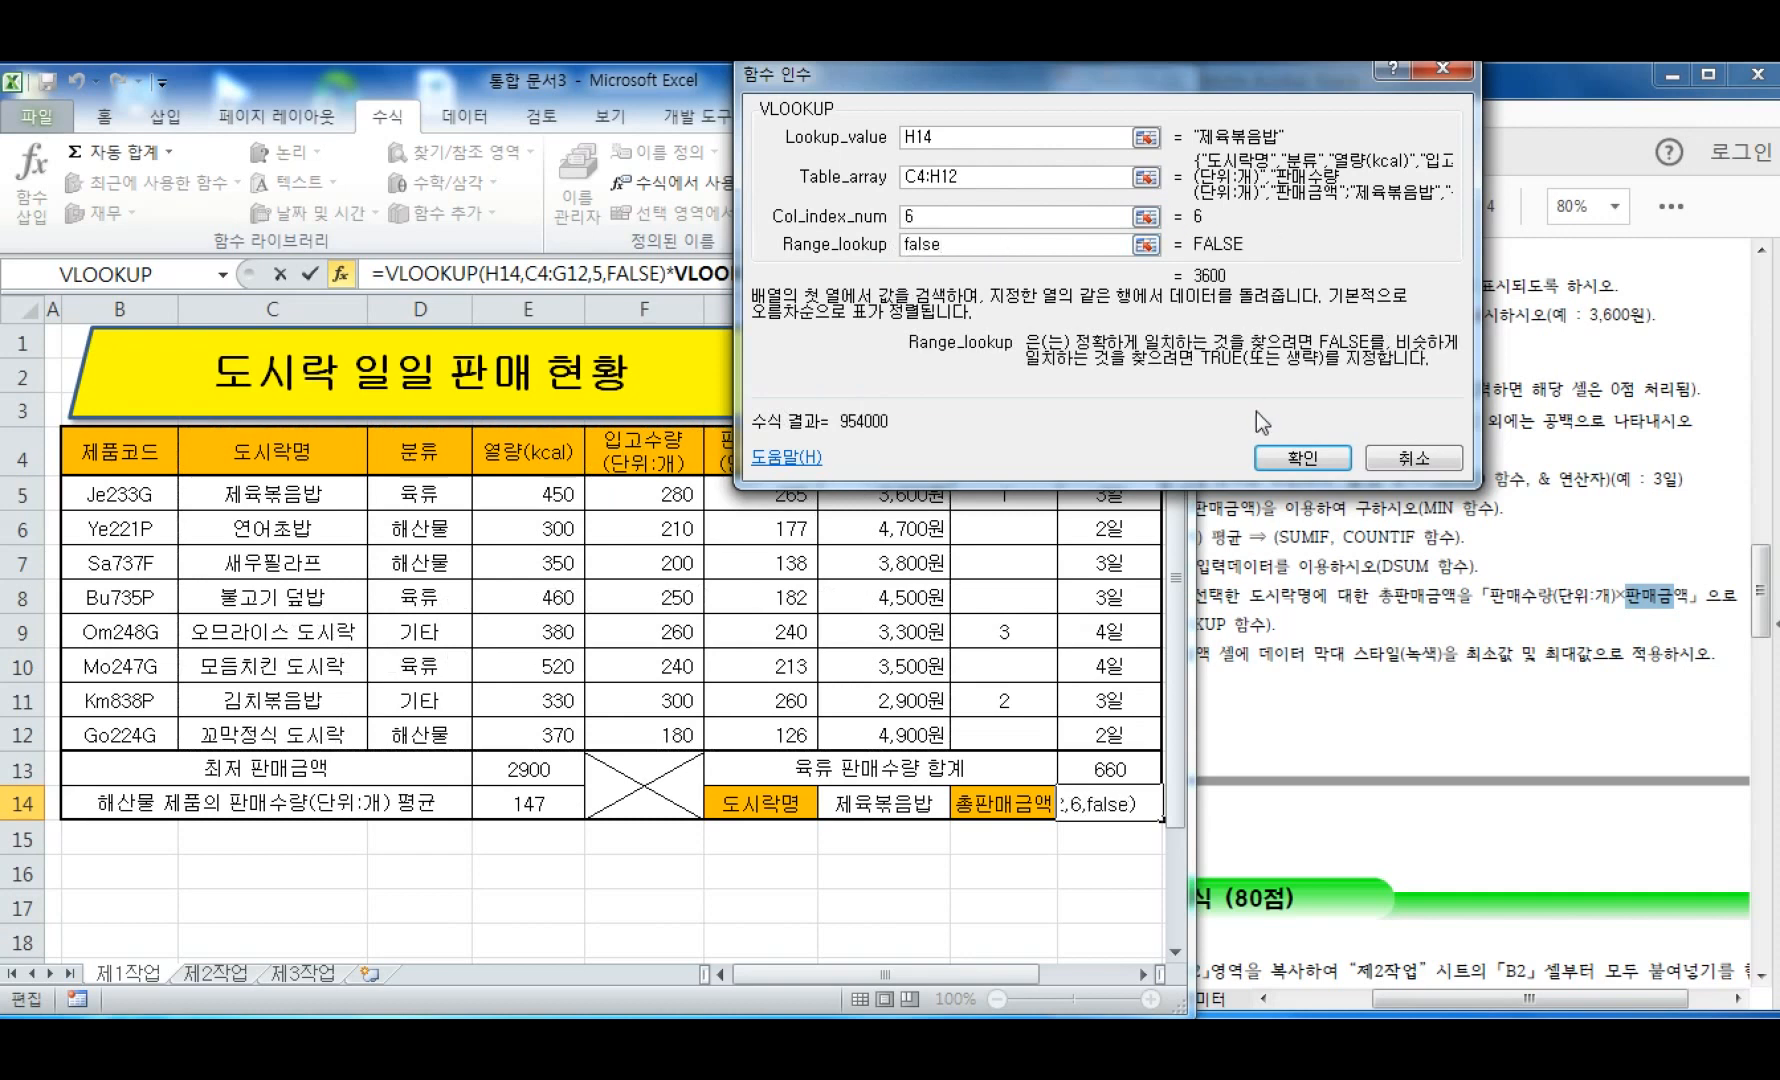
click(1313, 460)
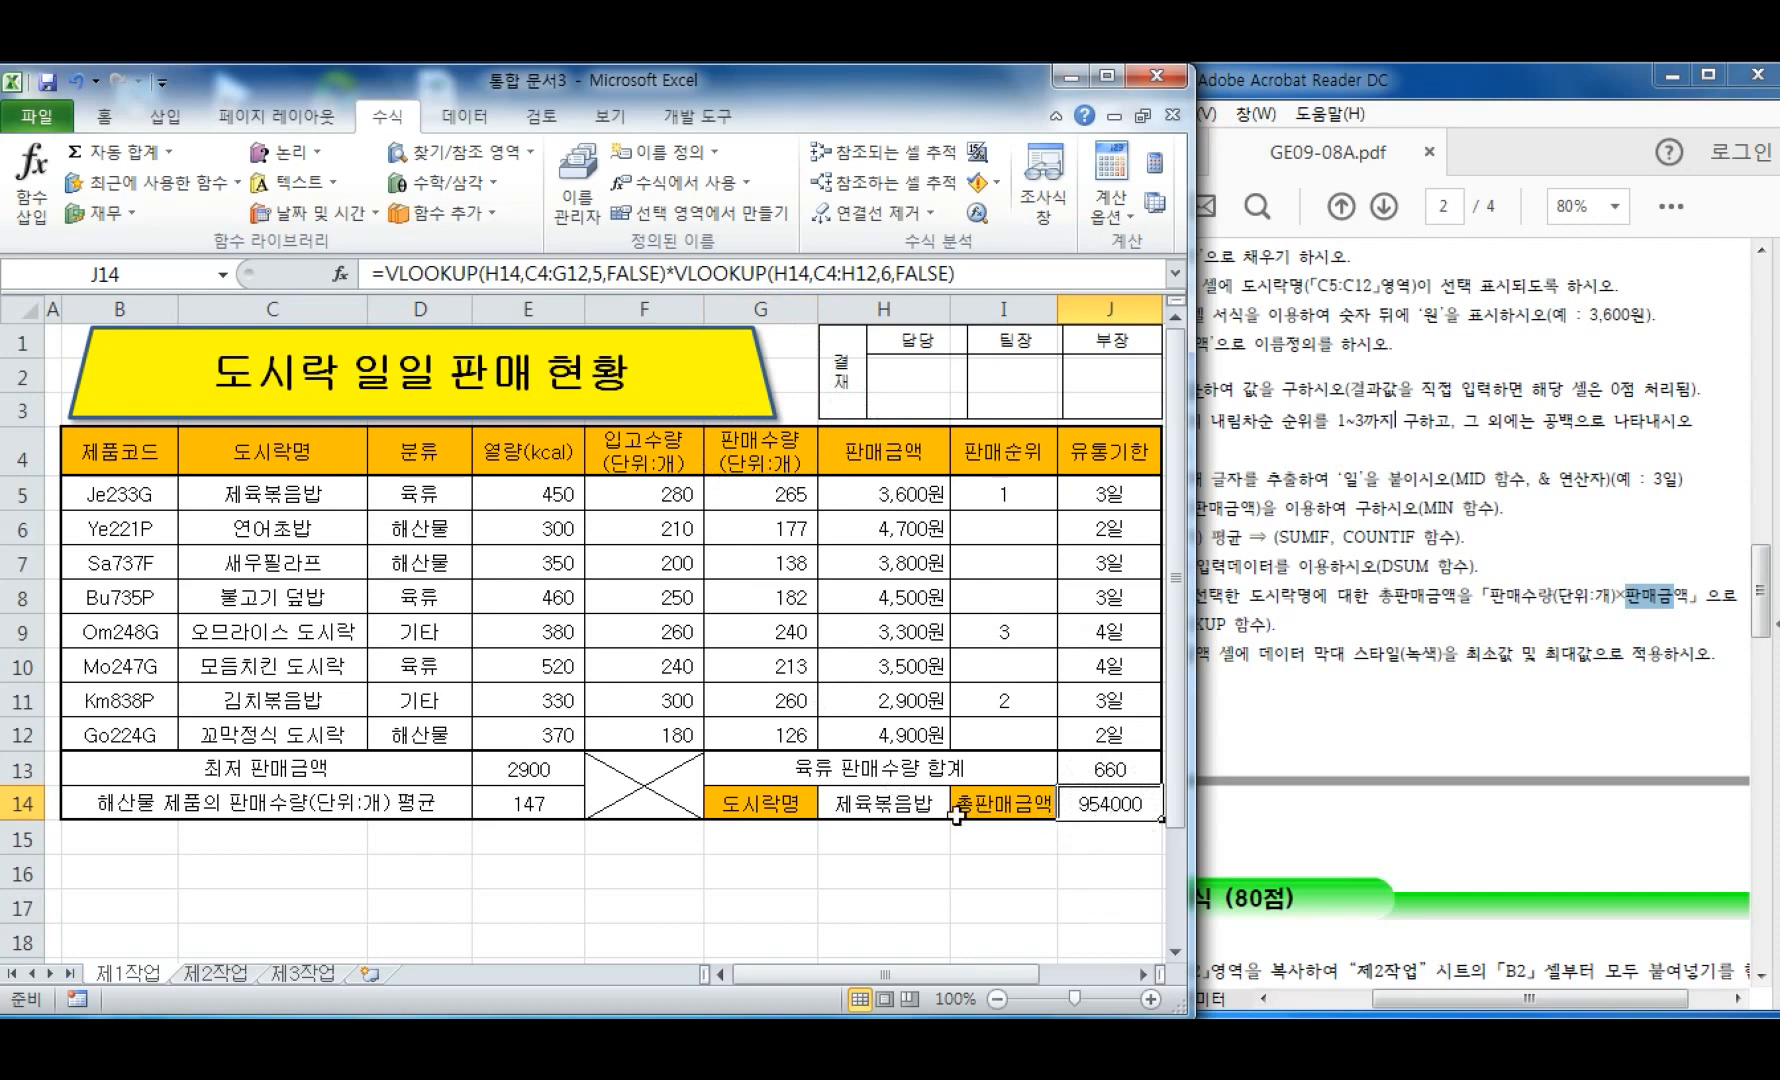
- Test the J14 formula by choosing 연어초밥 and 오므라이스 도시락 in turn from H14's list
click(925, 800)
click(962, 806)
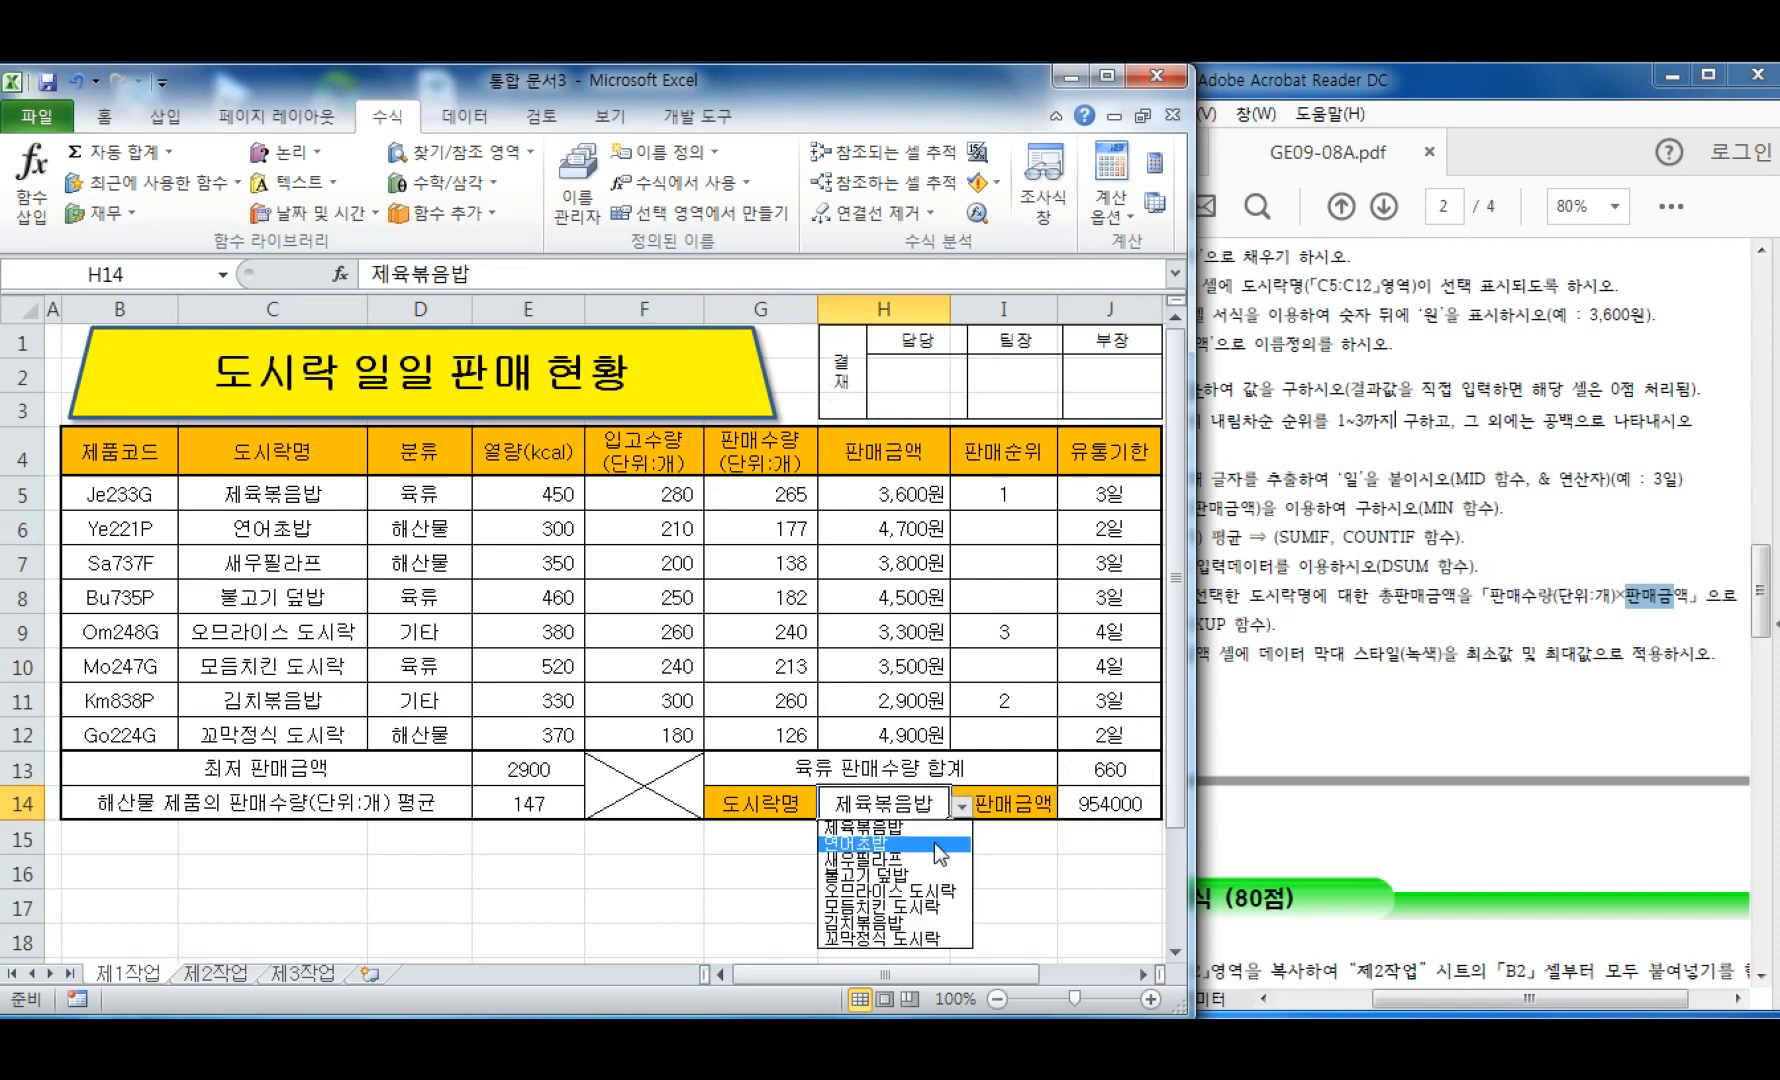
click(933, 842)
click(962, 806)
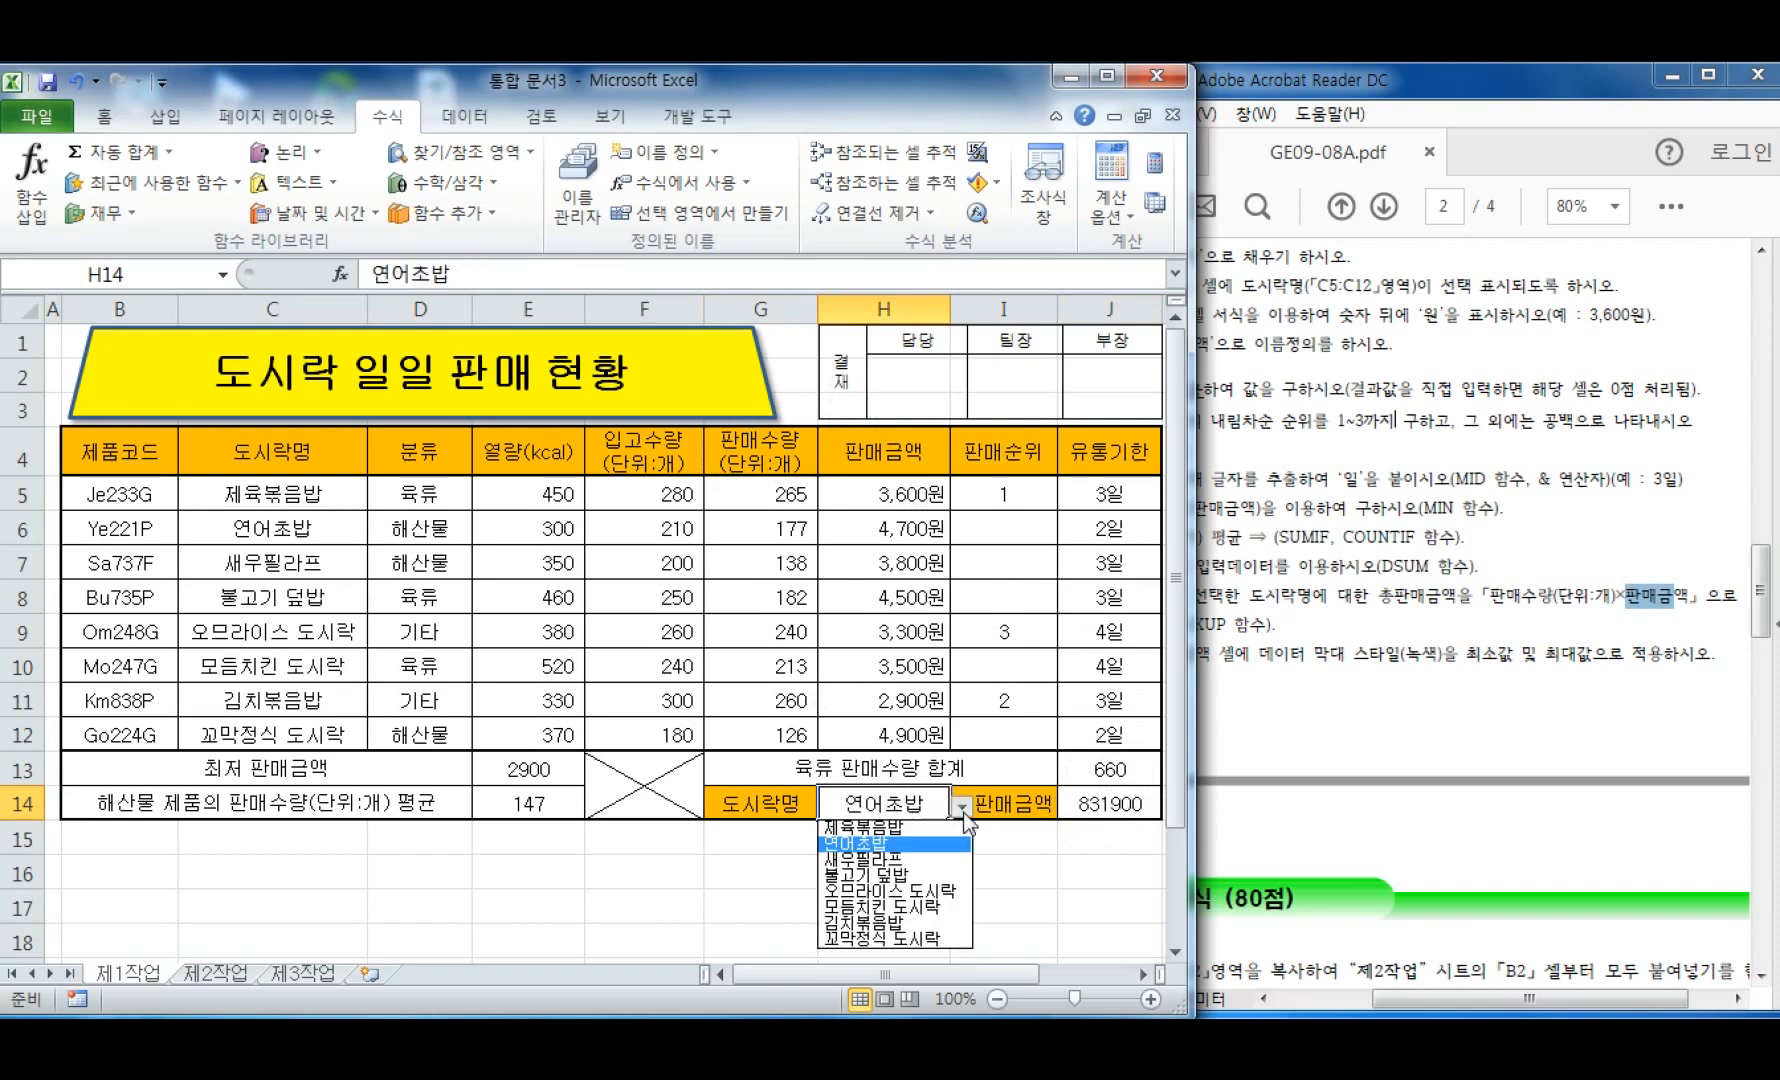
click(940, 889)
click(964, 808)
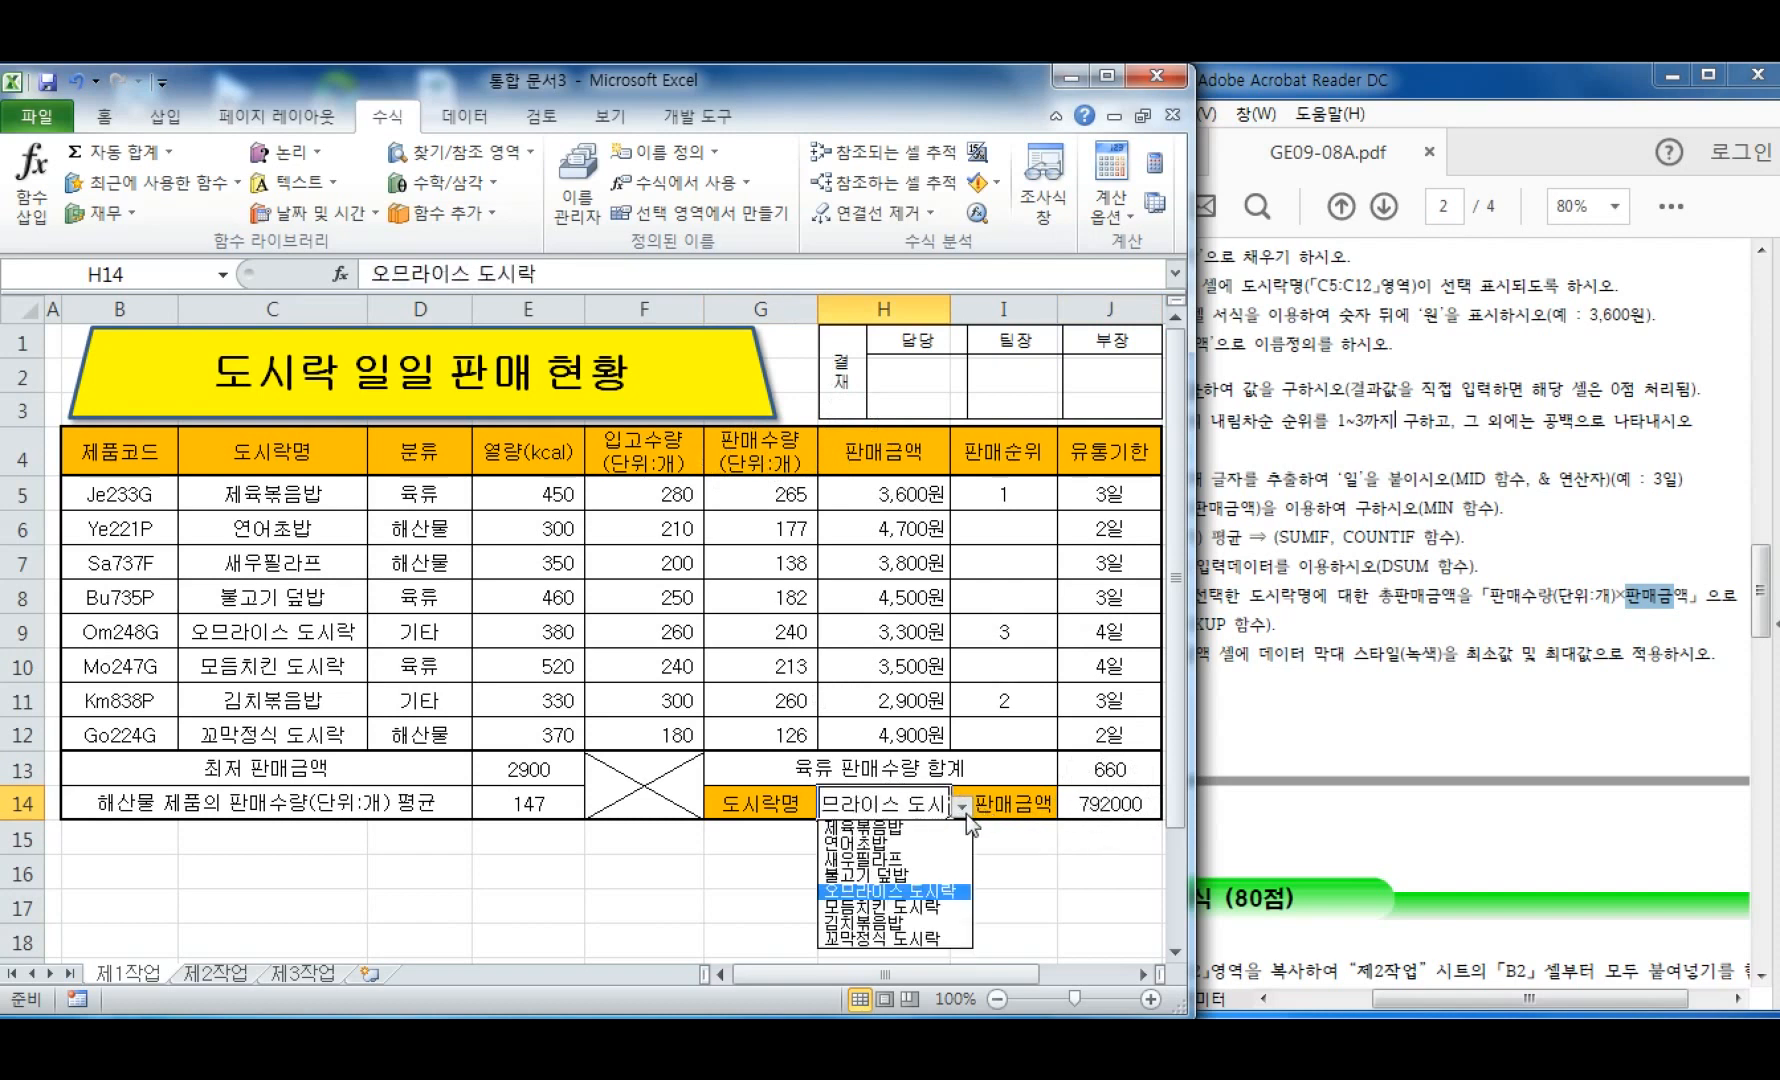
click(950, 812)
- Format the 총판매금액 result in J14 with comma style and no decimals, widening column J to fit it
click(1118, 806)
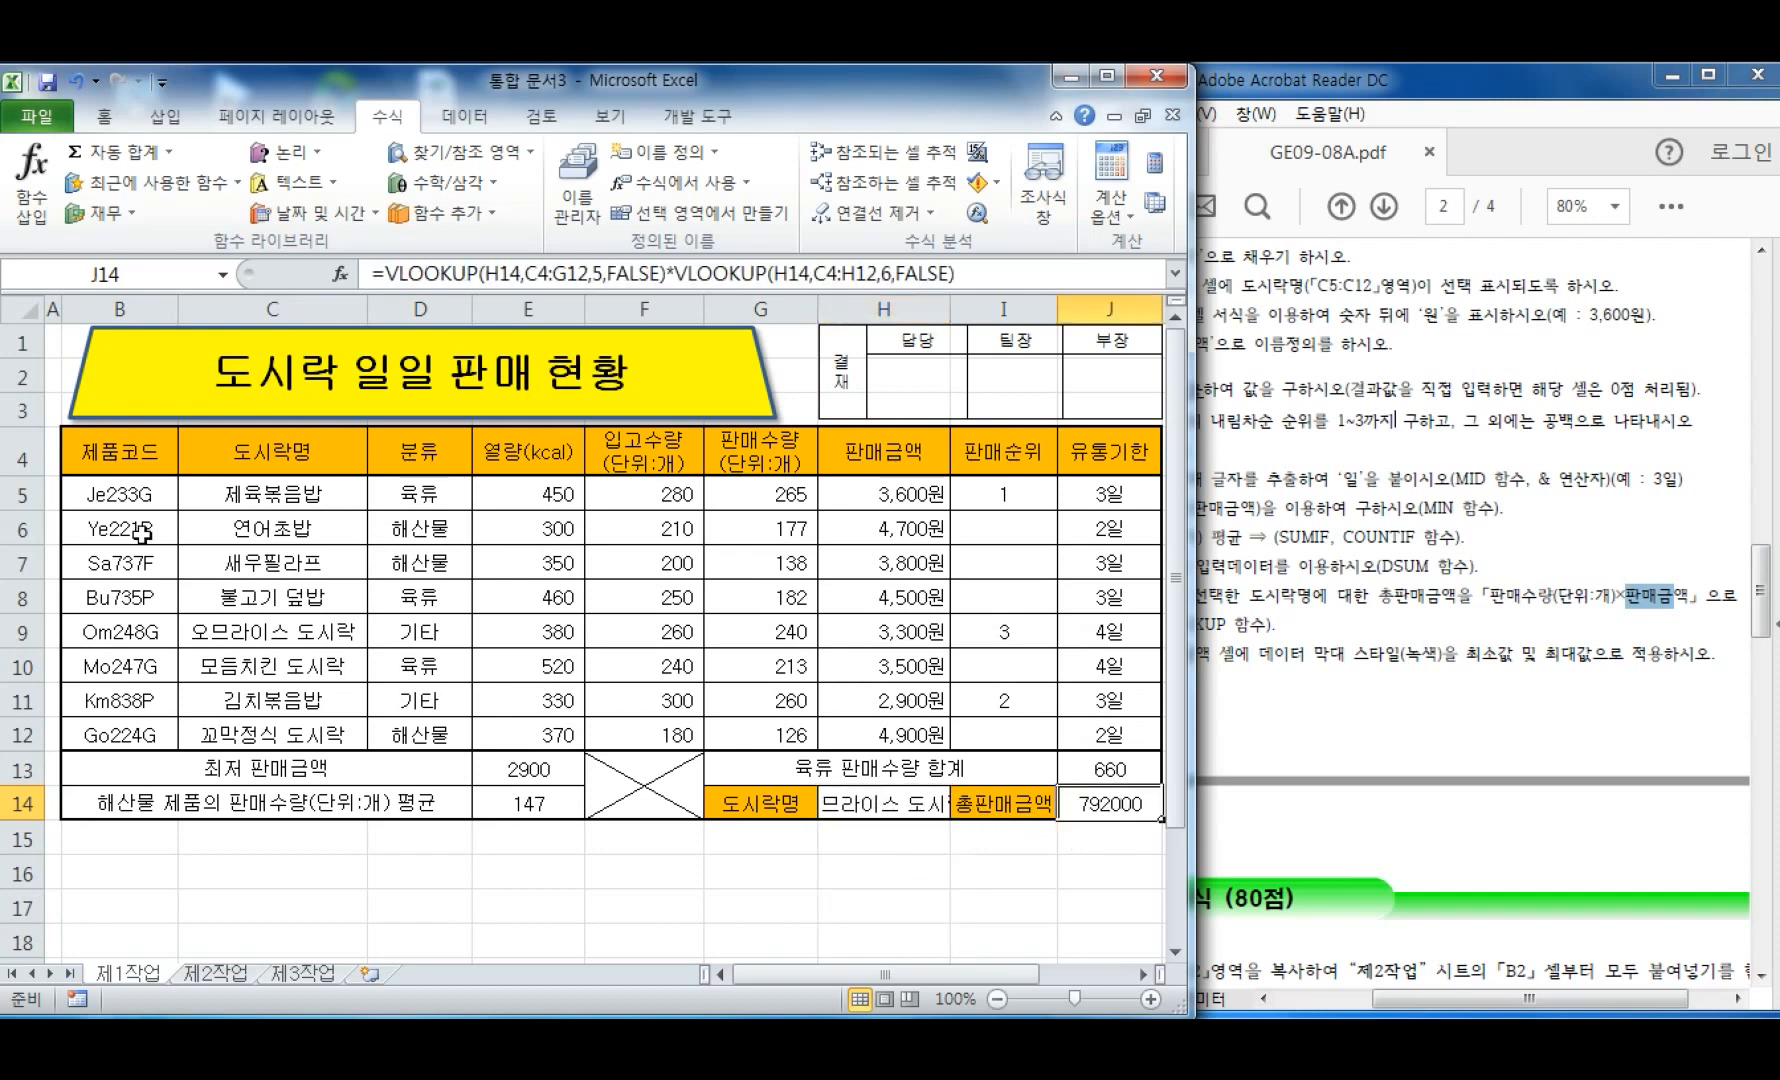
click(104, 117)
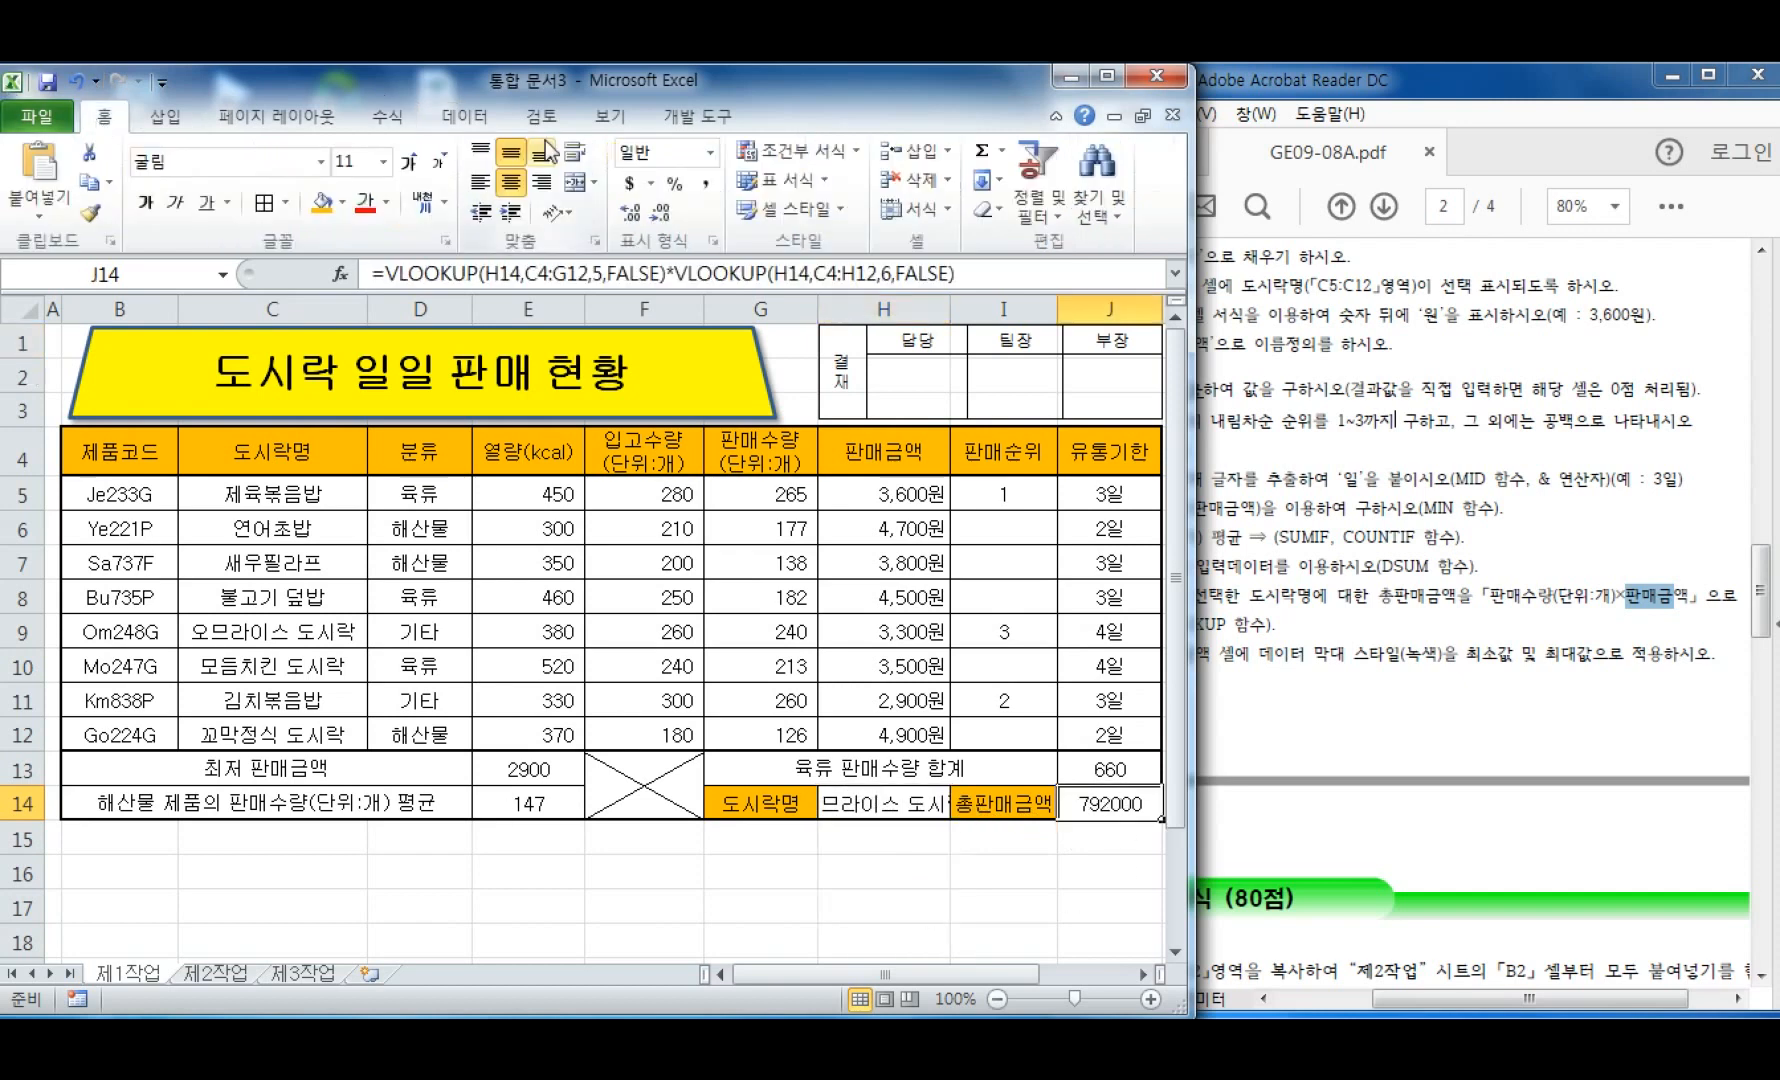
click(704, 186)
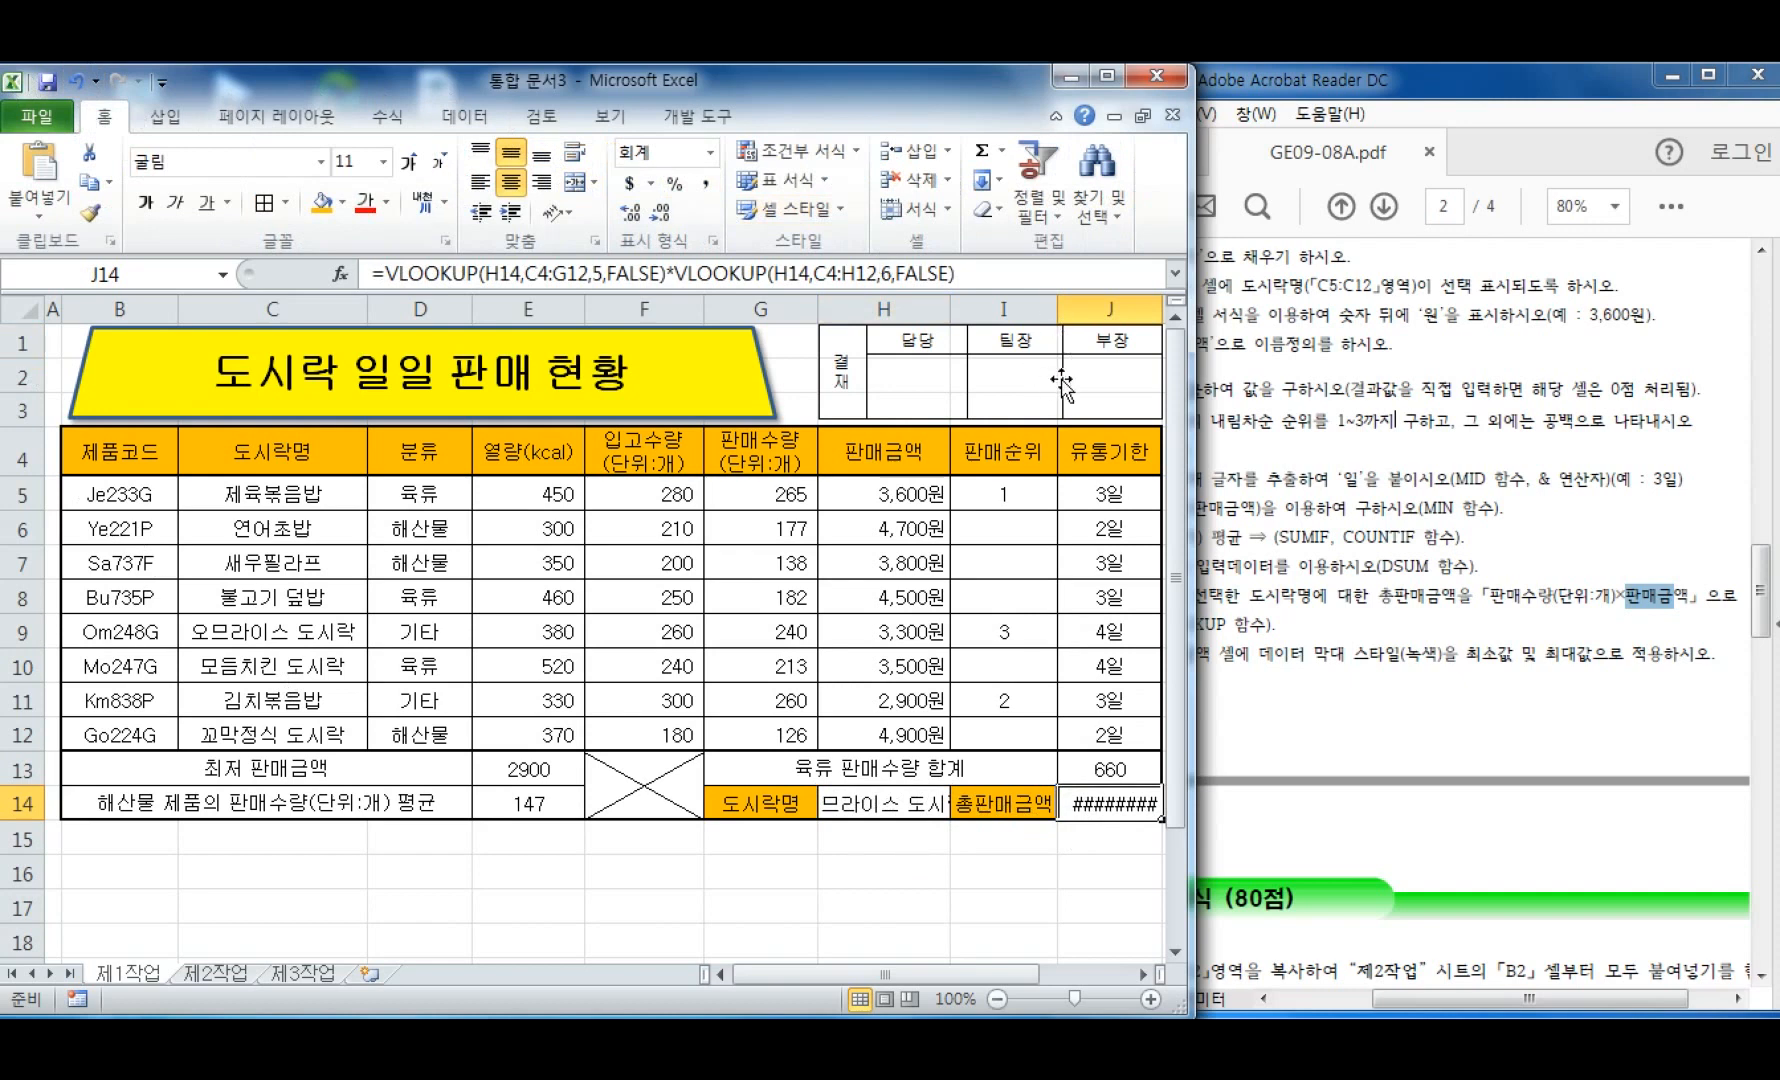
drag(1190, 345, 1318, 345)
drag(1162, 310, 1187, 313)
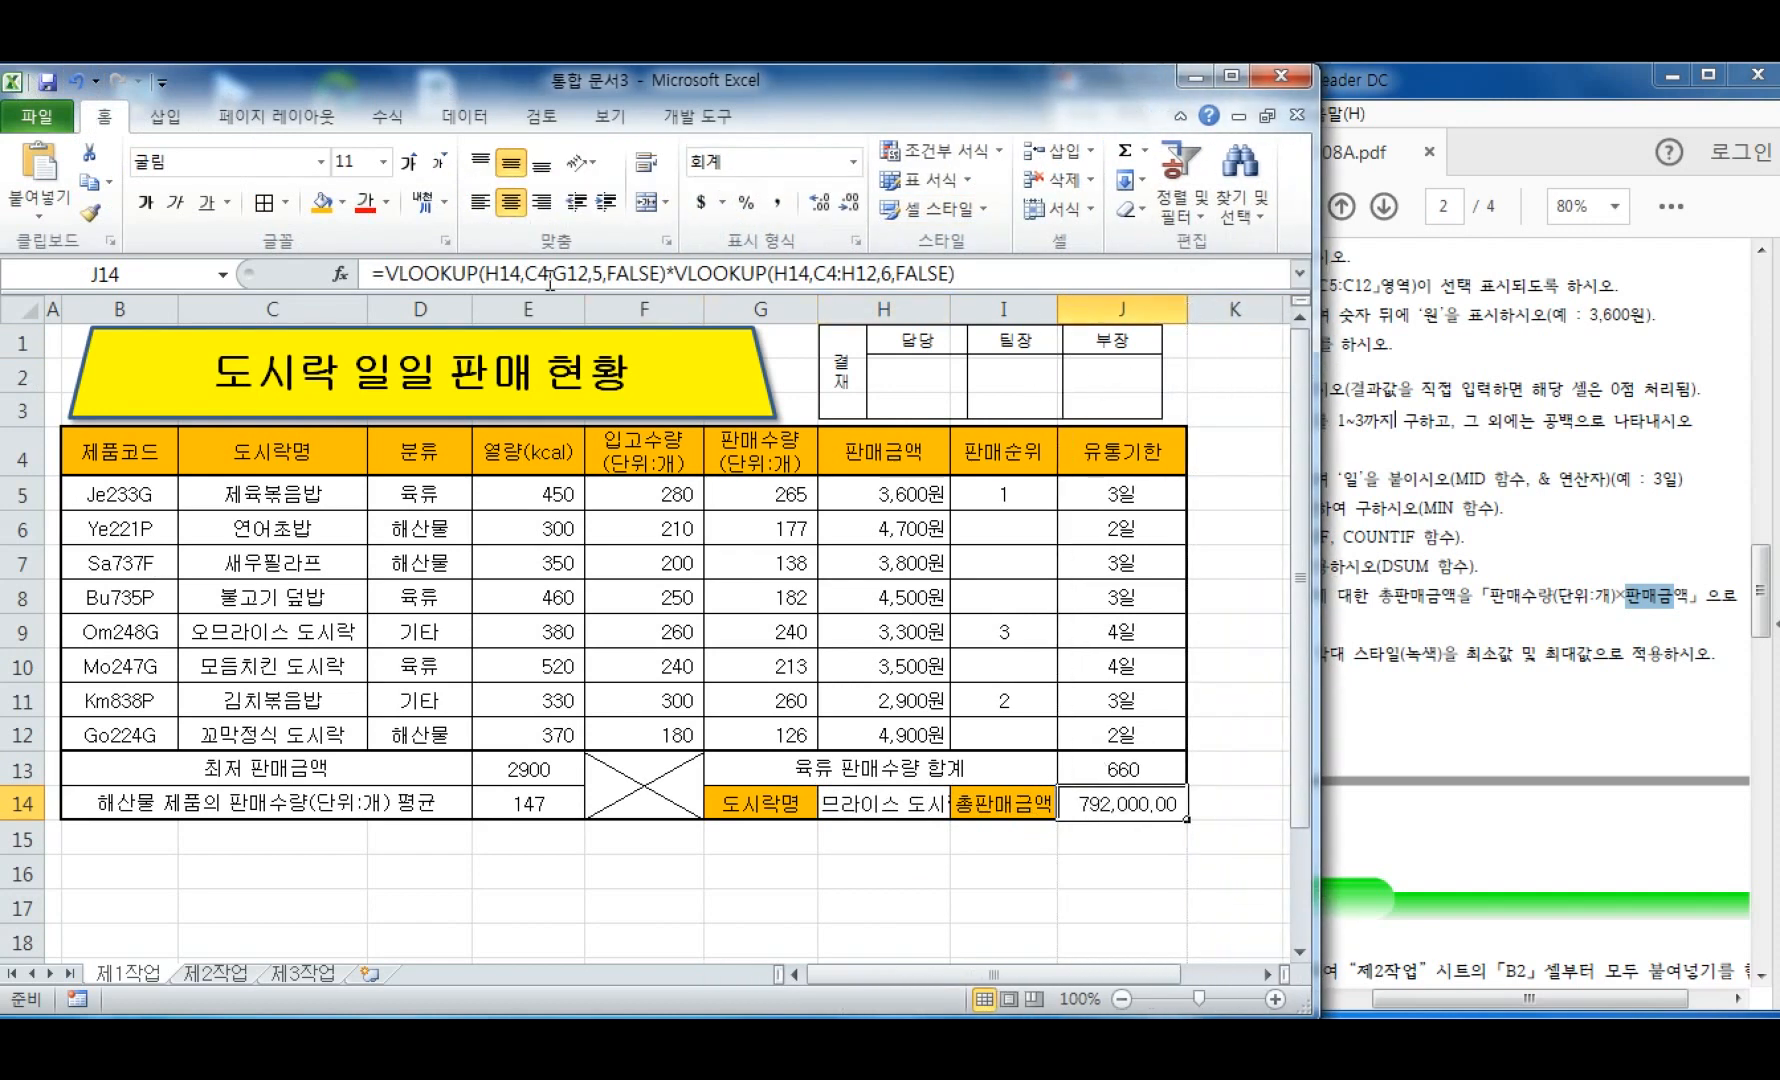
click(849, 201)
click(849, 201)
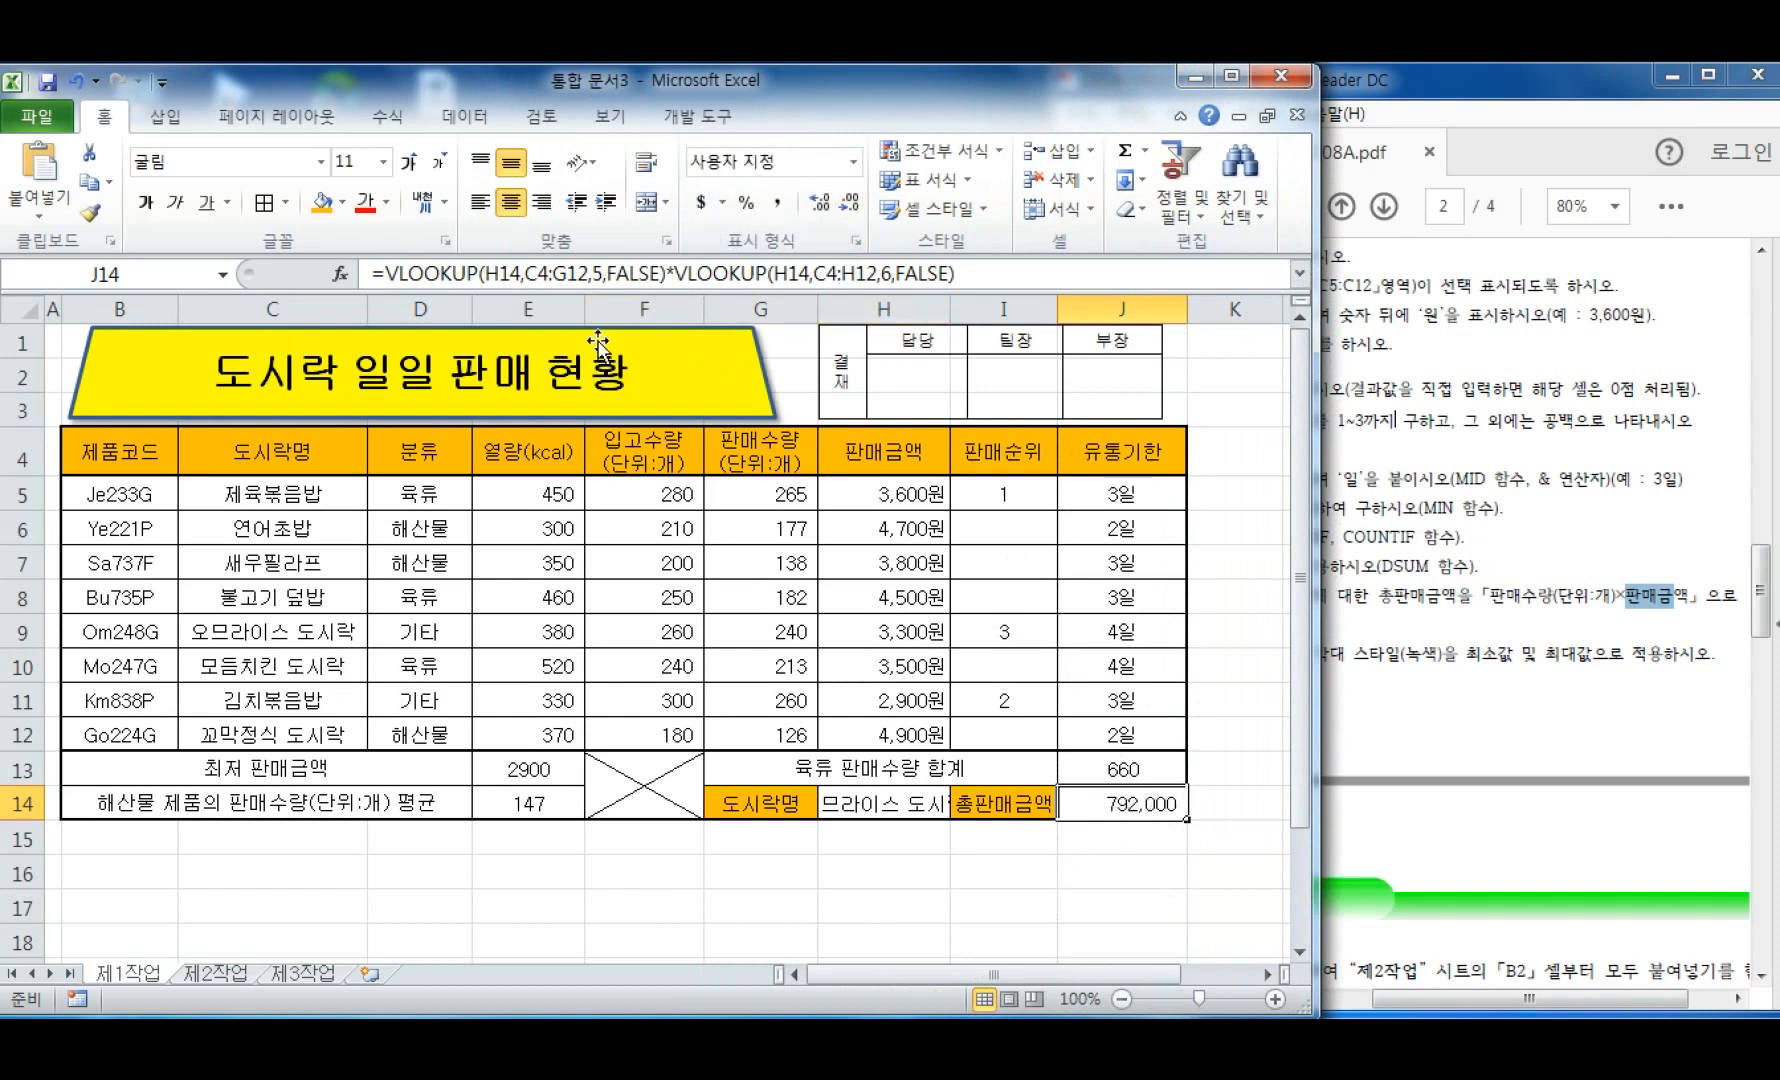
- Narrow the spreadsheet window and switch to the exam PDF in Acrobat Reader to read the data bar condition (7)
drag(1318, 575, 1234, 576)
click(1400, 93)
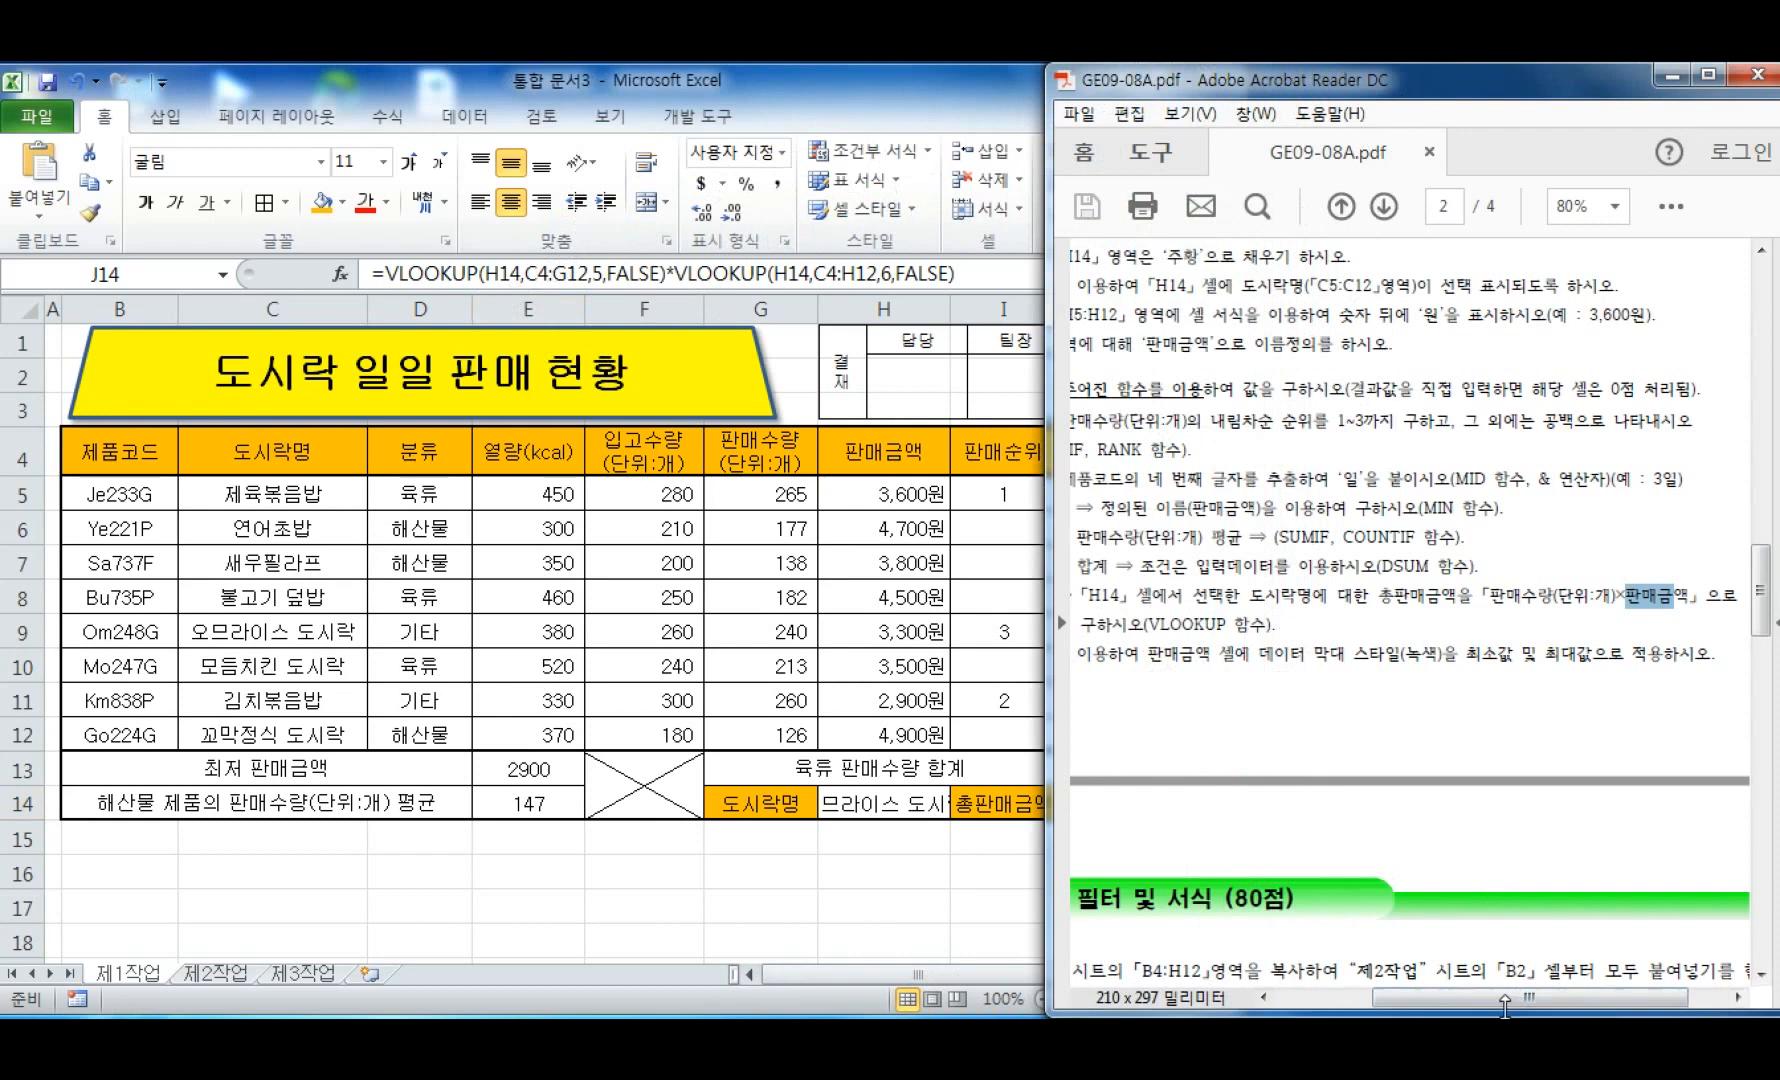
drag(1516, 1010, 1451, 1008)
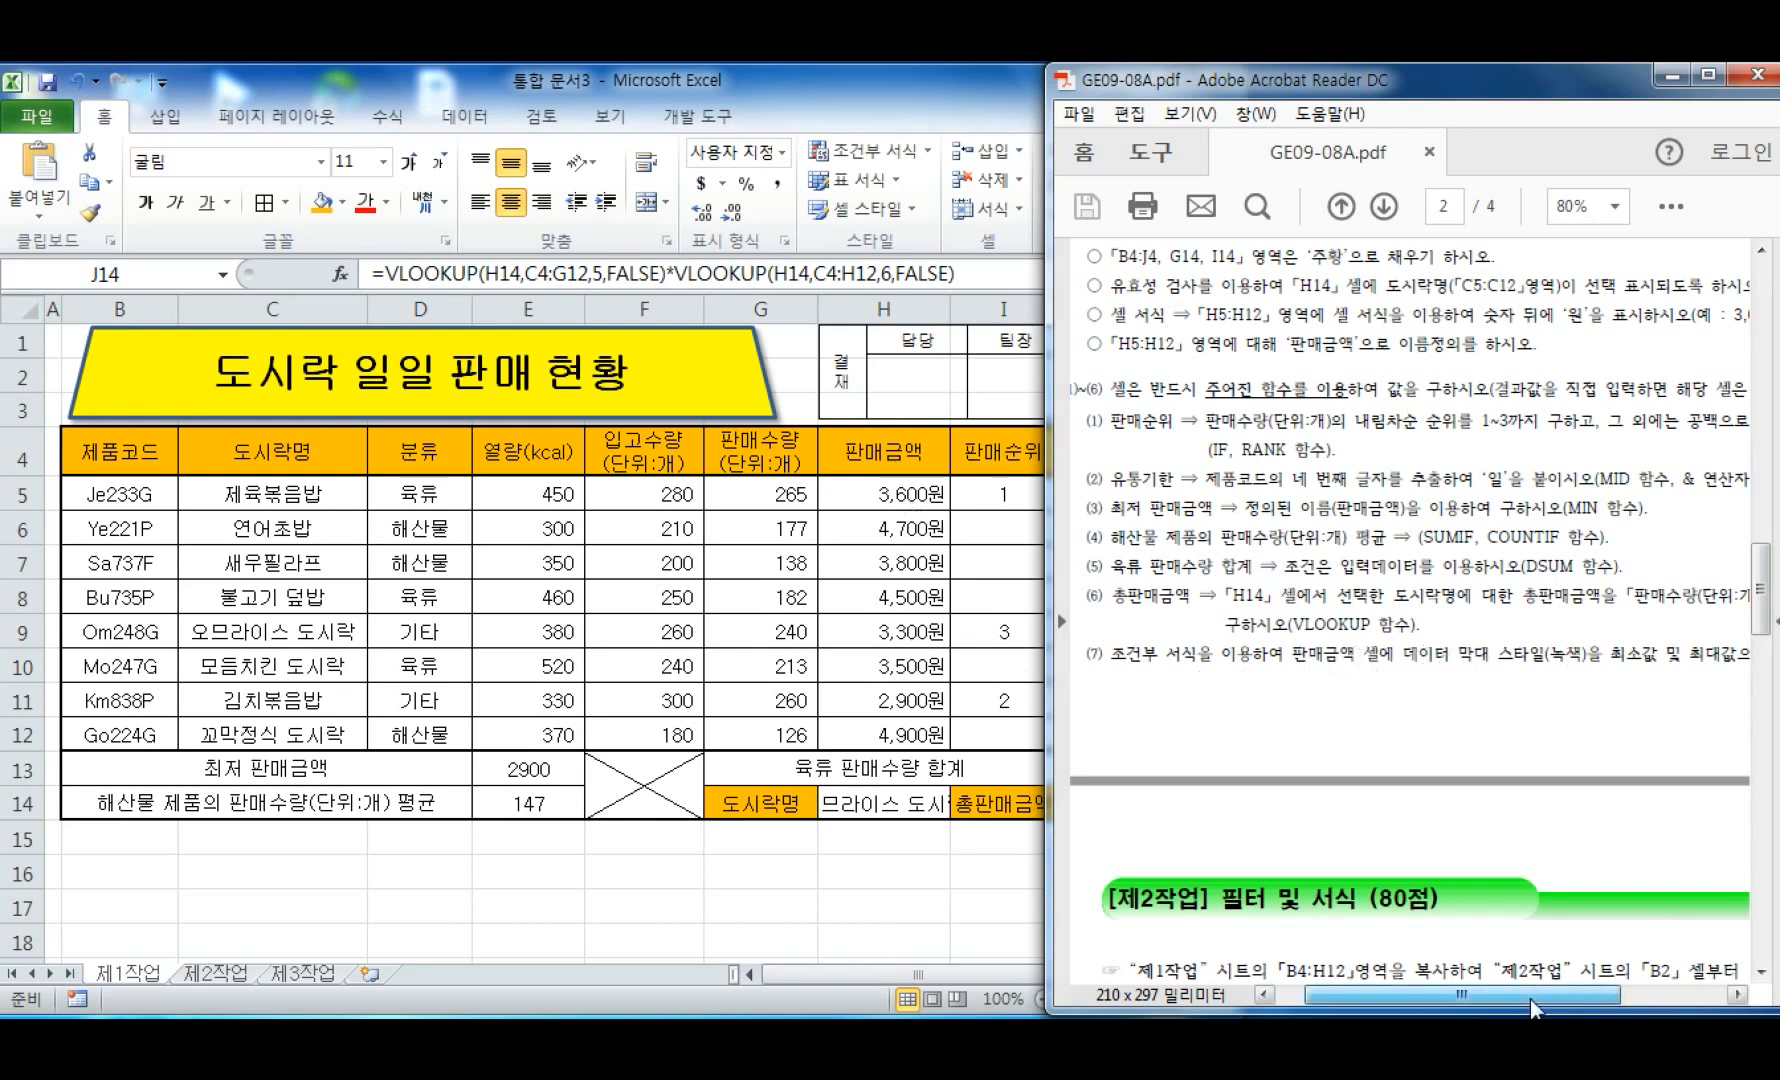
drag(1521, 995, 1560, 995)
- Start a new conditional formatting rule for the 판매금액 cells H5:H12, keeping its dialog clear of those cells
drag(895, 492, 903, 740)
click(915, 162)
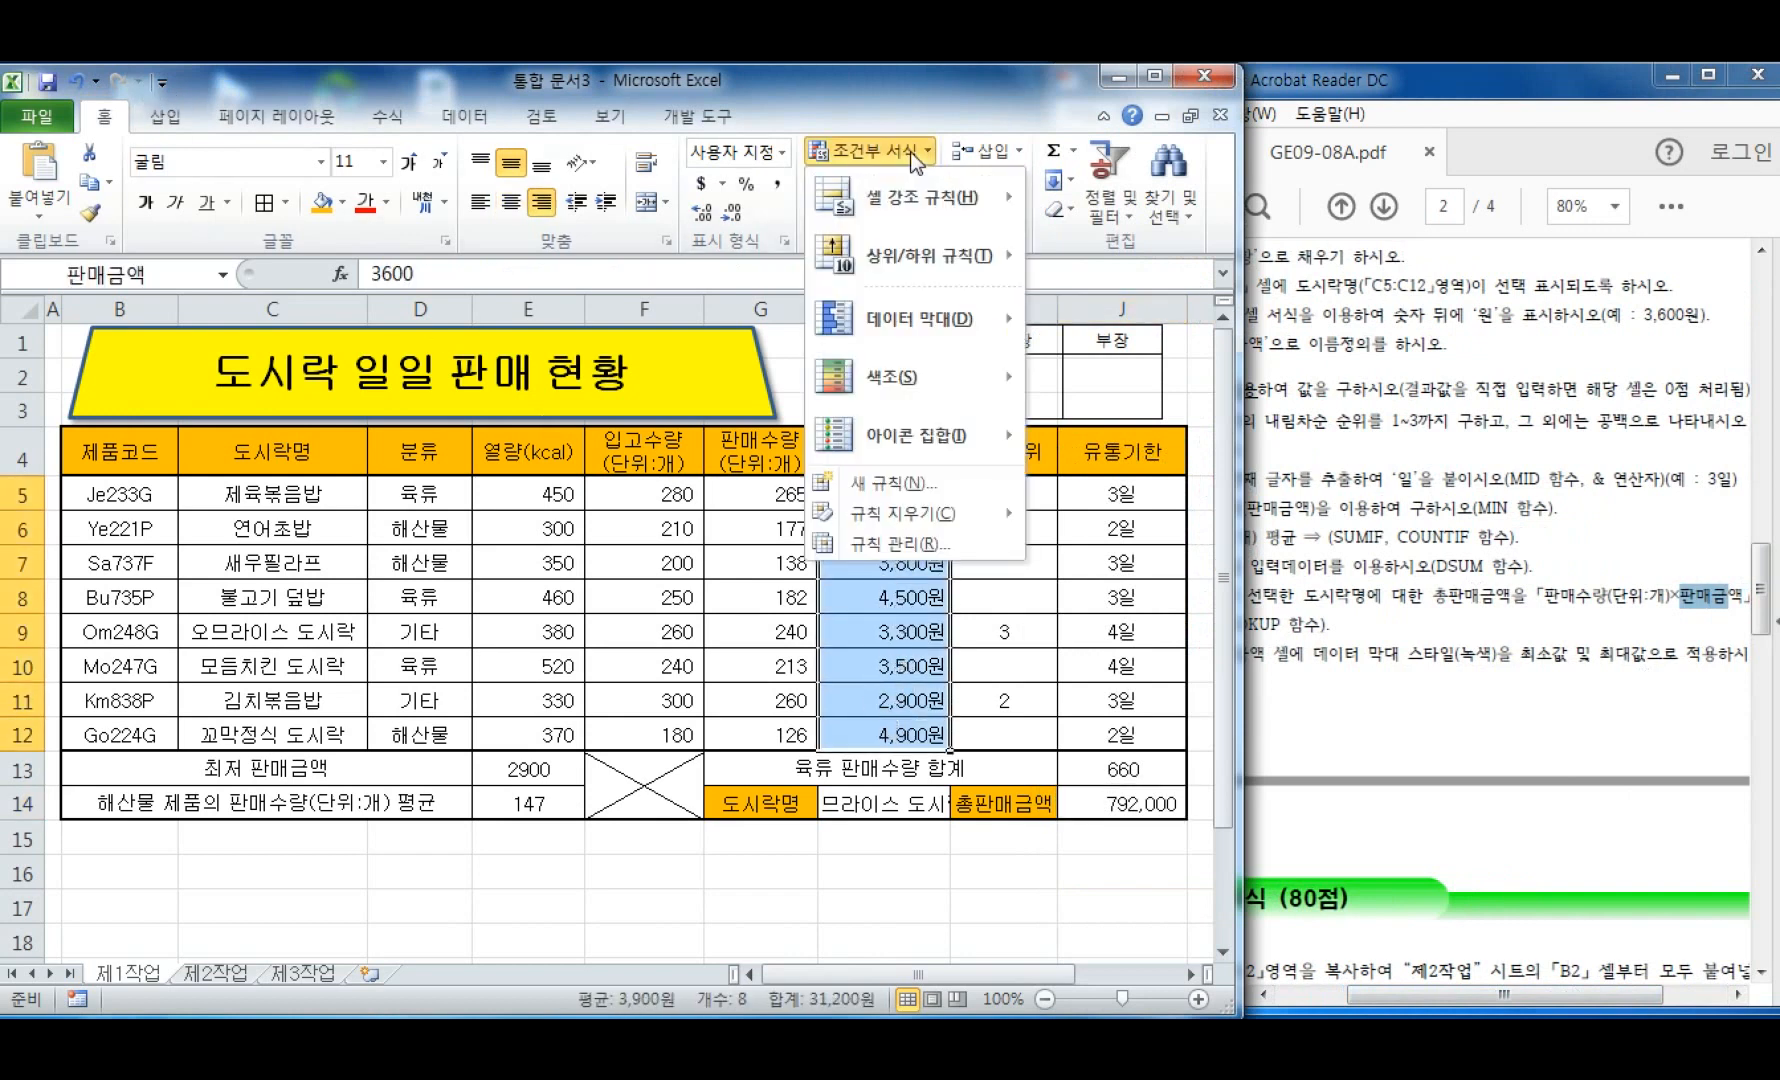
mouse_move(930, 323)
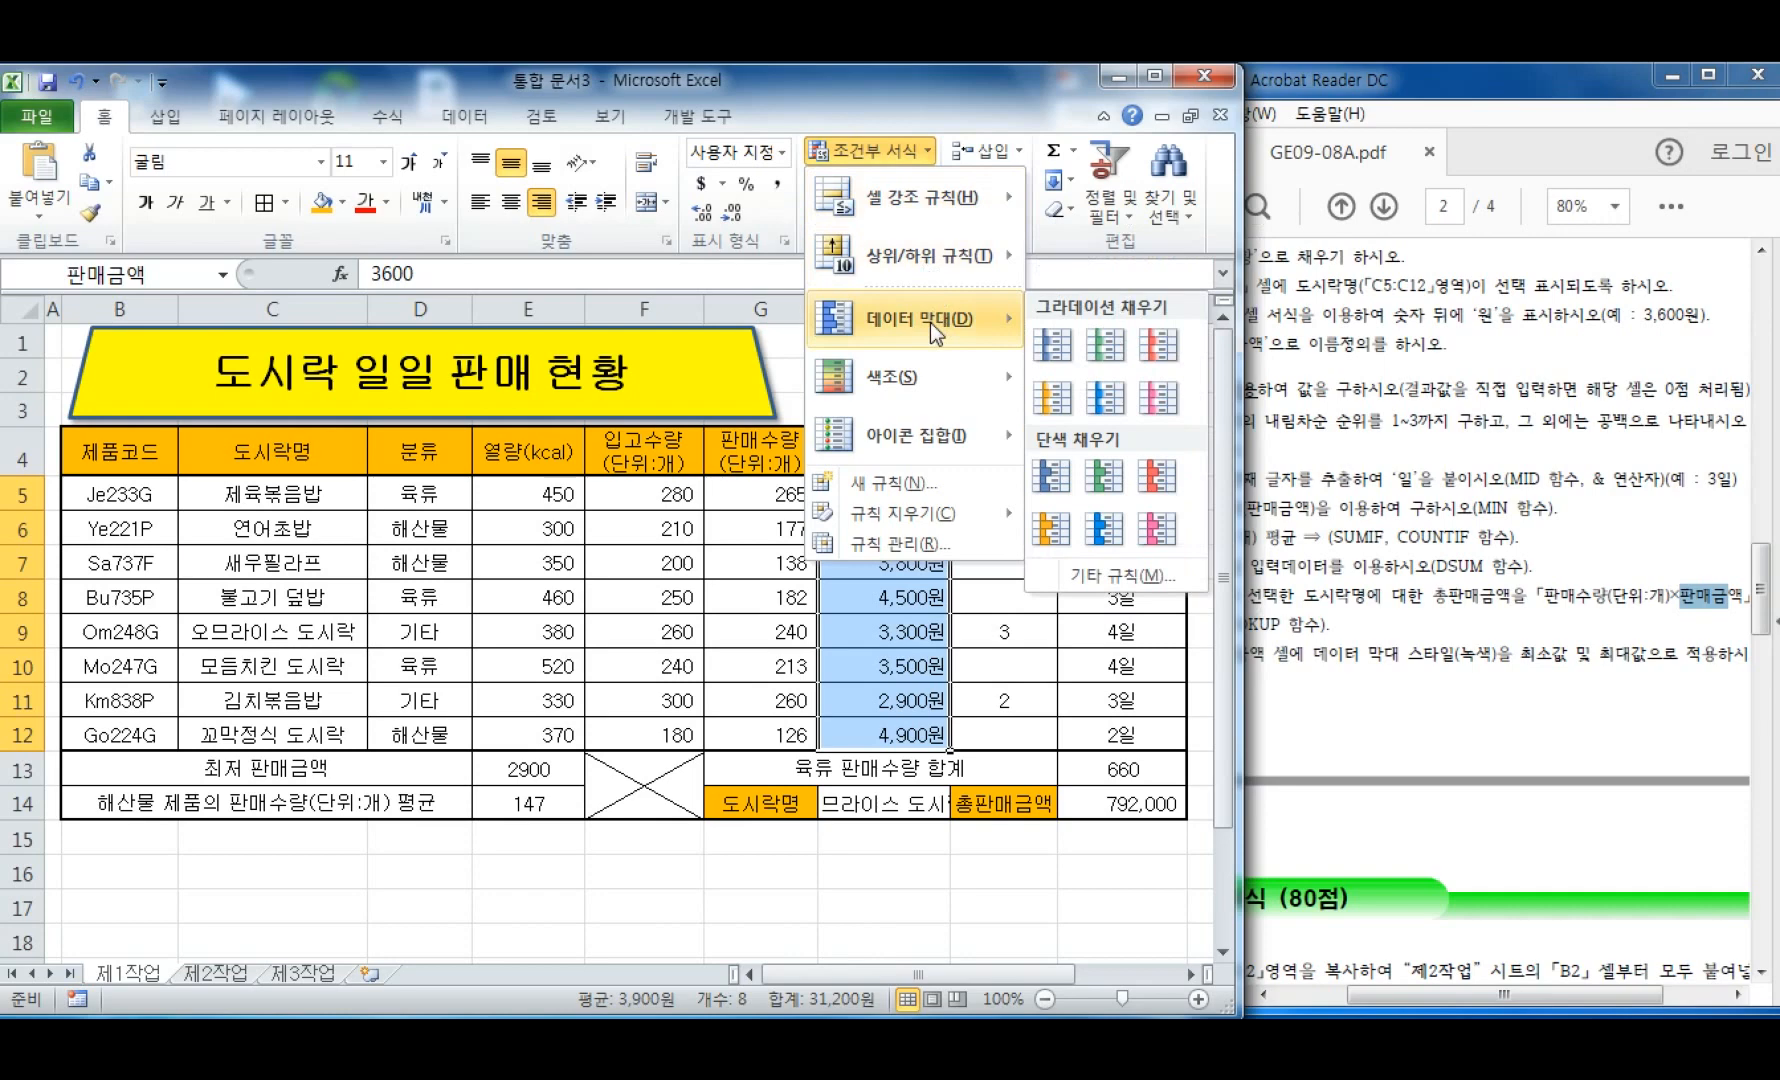
click(914, 494)
drag(929, 90, 355, 248)
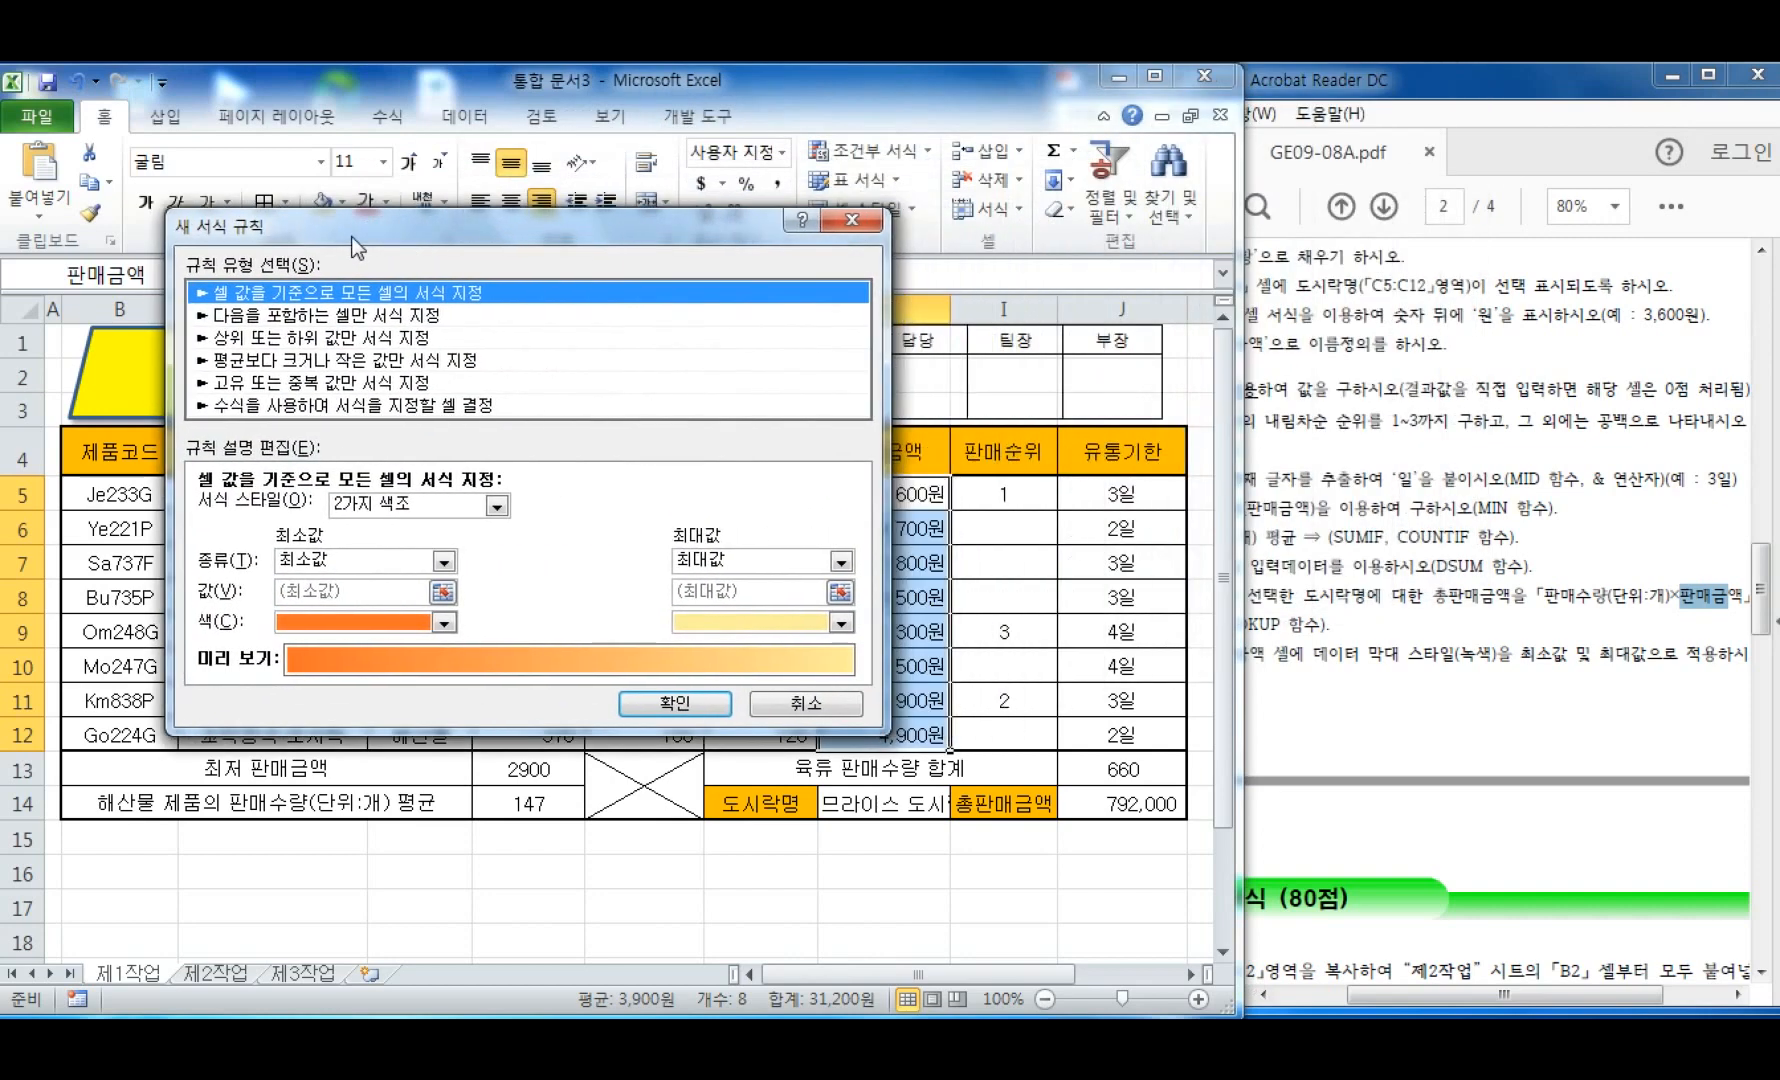
- Set the rule's format style to 데이터 막대, with minimum type 최소값 and maximum type 최대값
click(495, 506)
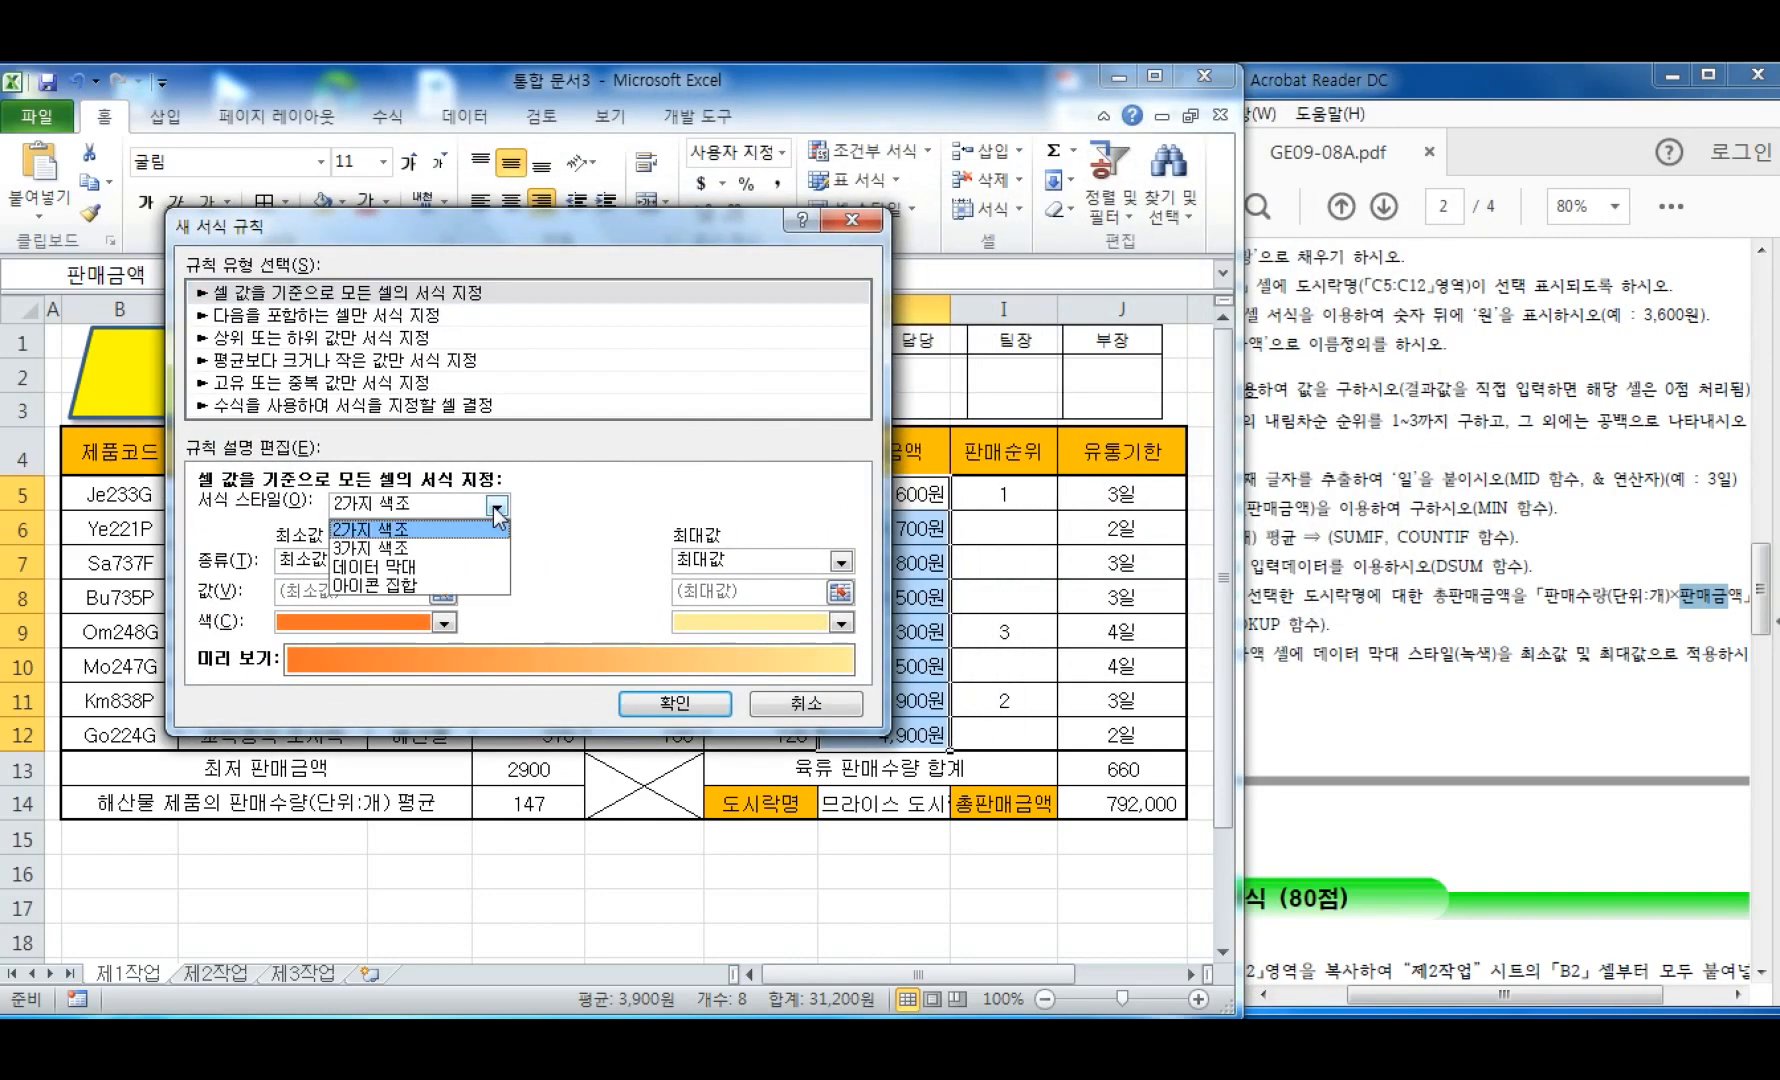
click(459, 567)
click(507, 562)
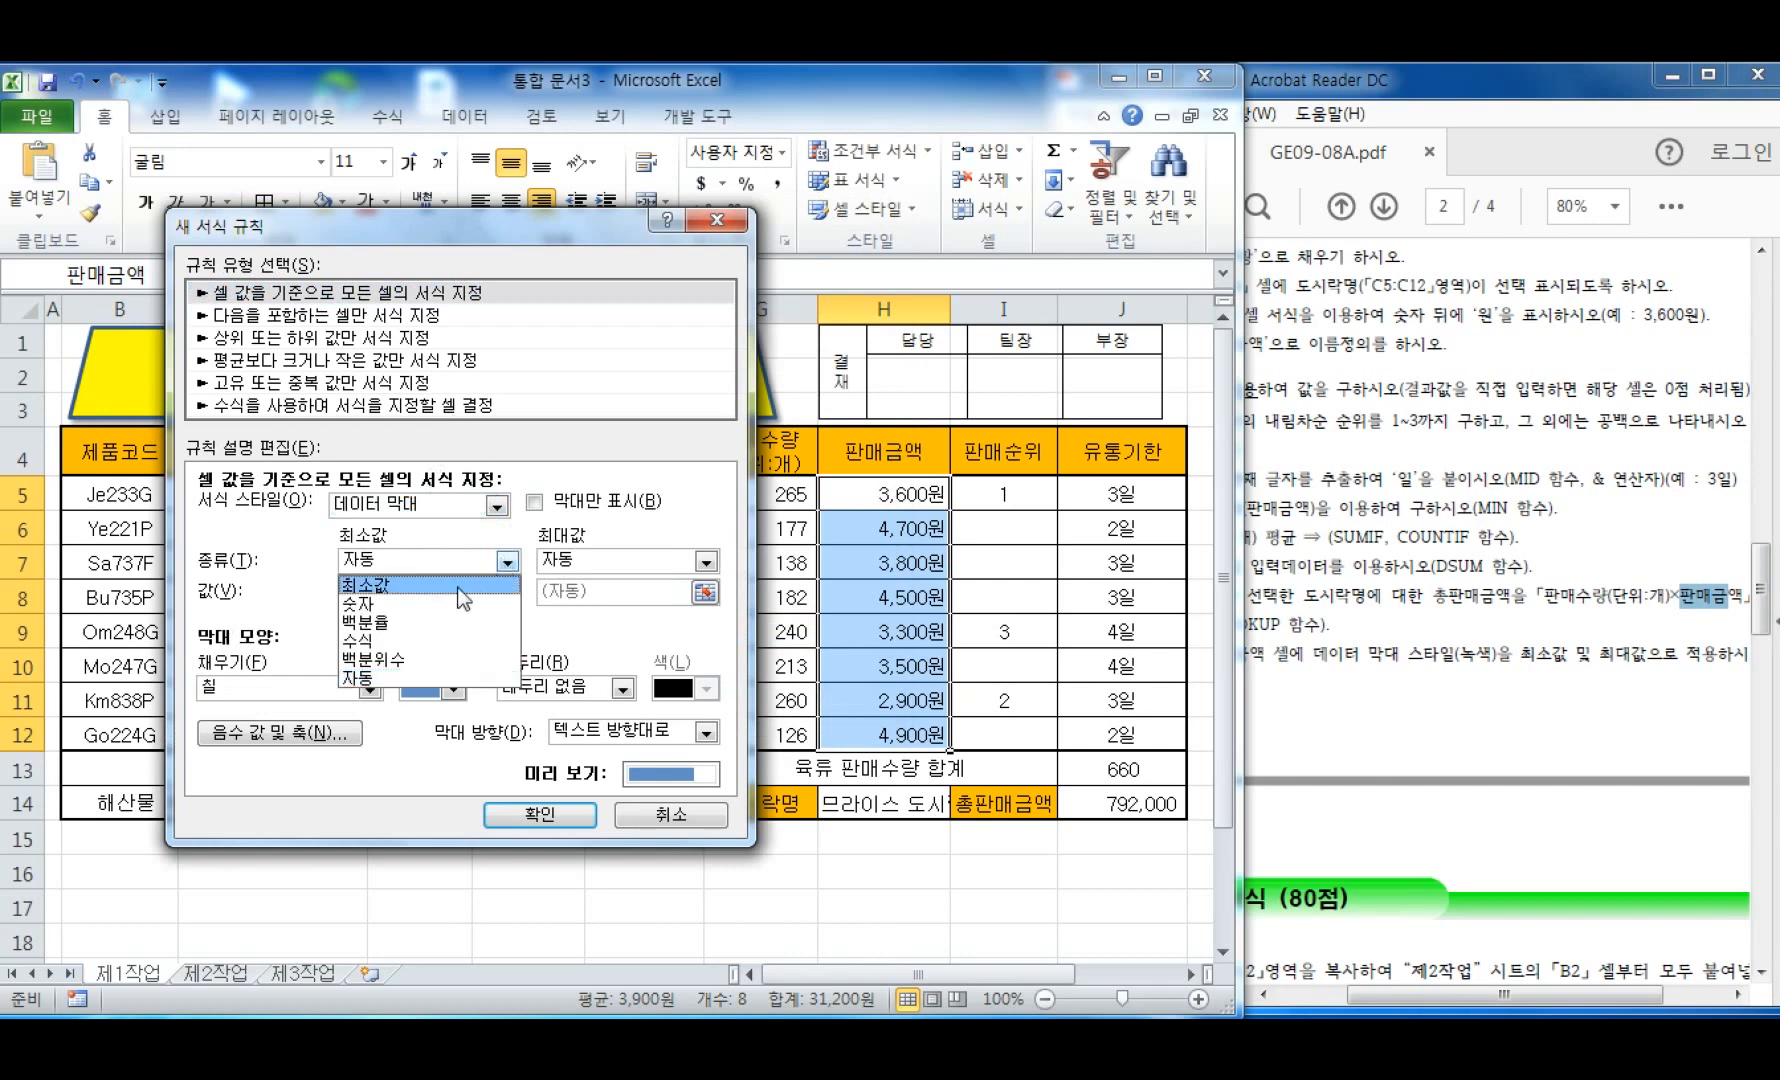
click(455, 598)
click(706, 562)
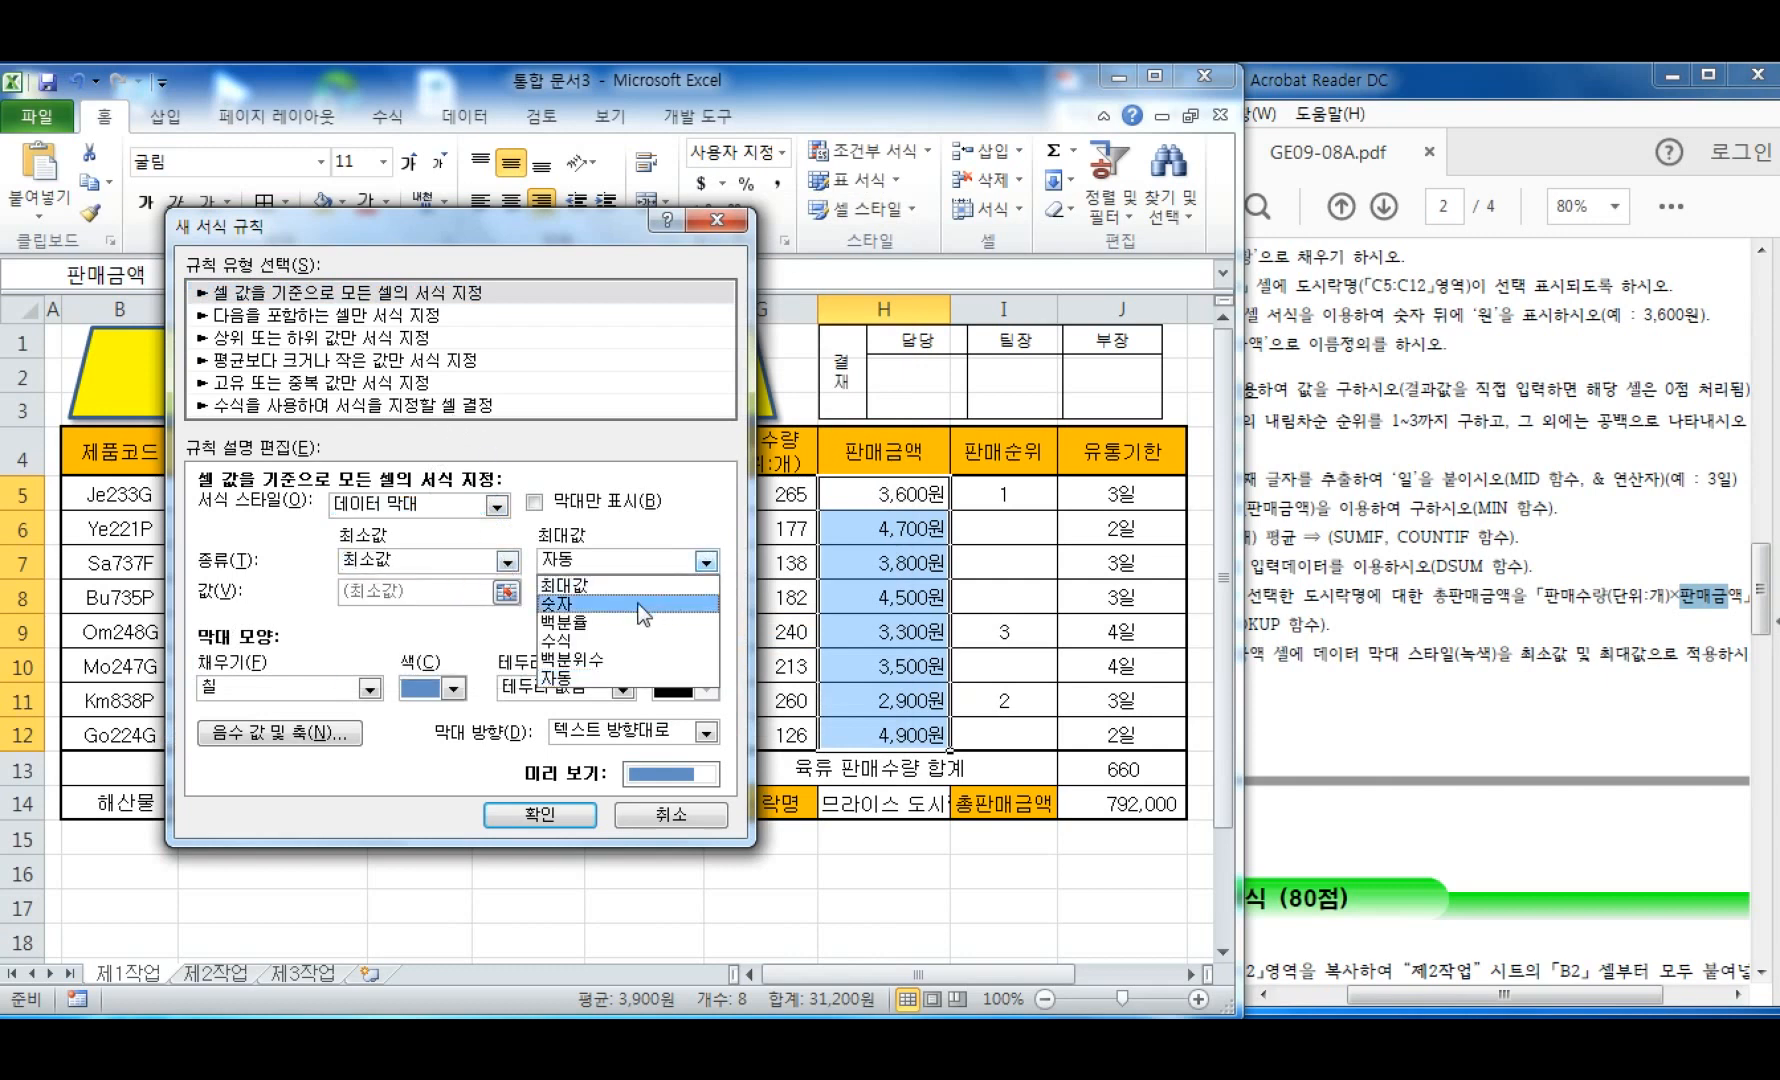
click(640, 587)
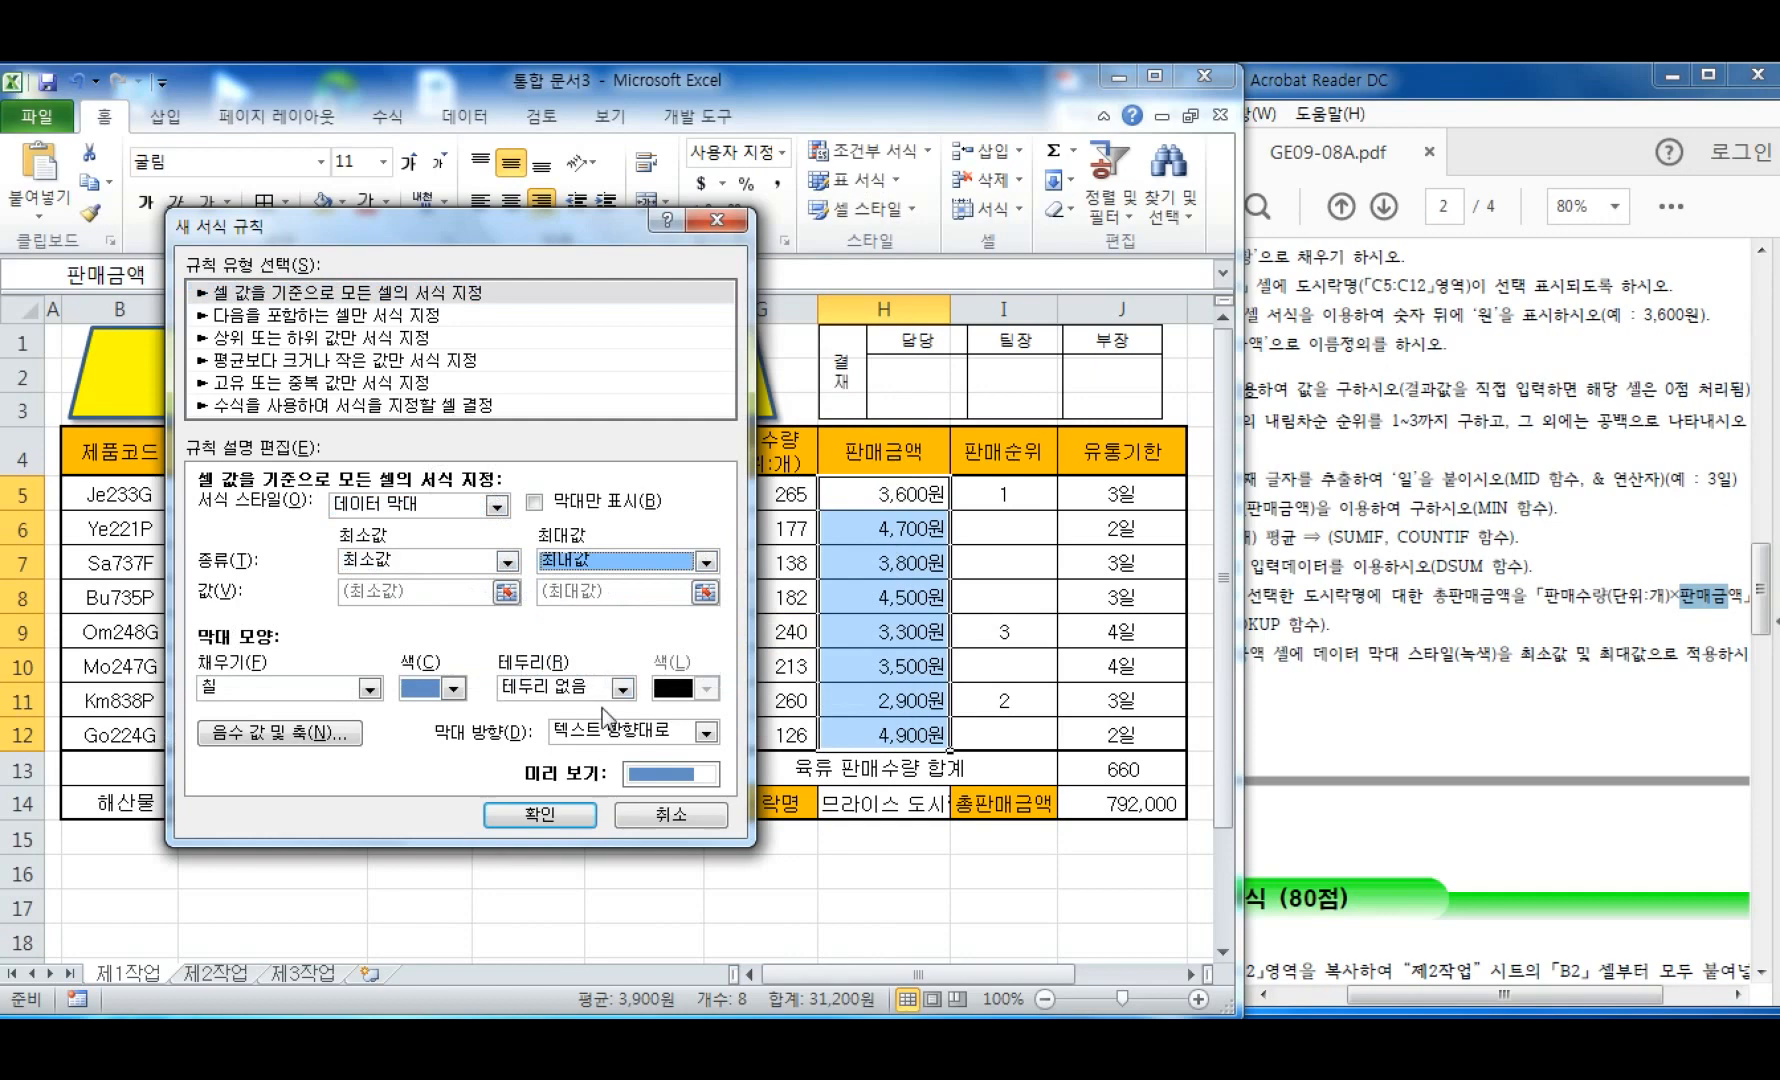
- Choose standard green as the data bar colour, apply the rule to the 판매금액 cells, and deselect the range
click(455, 687)
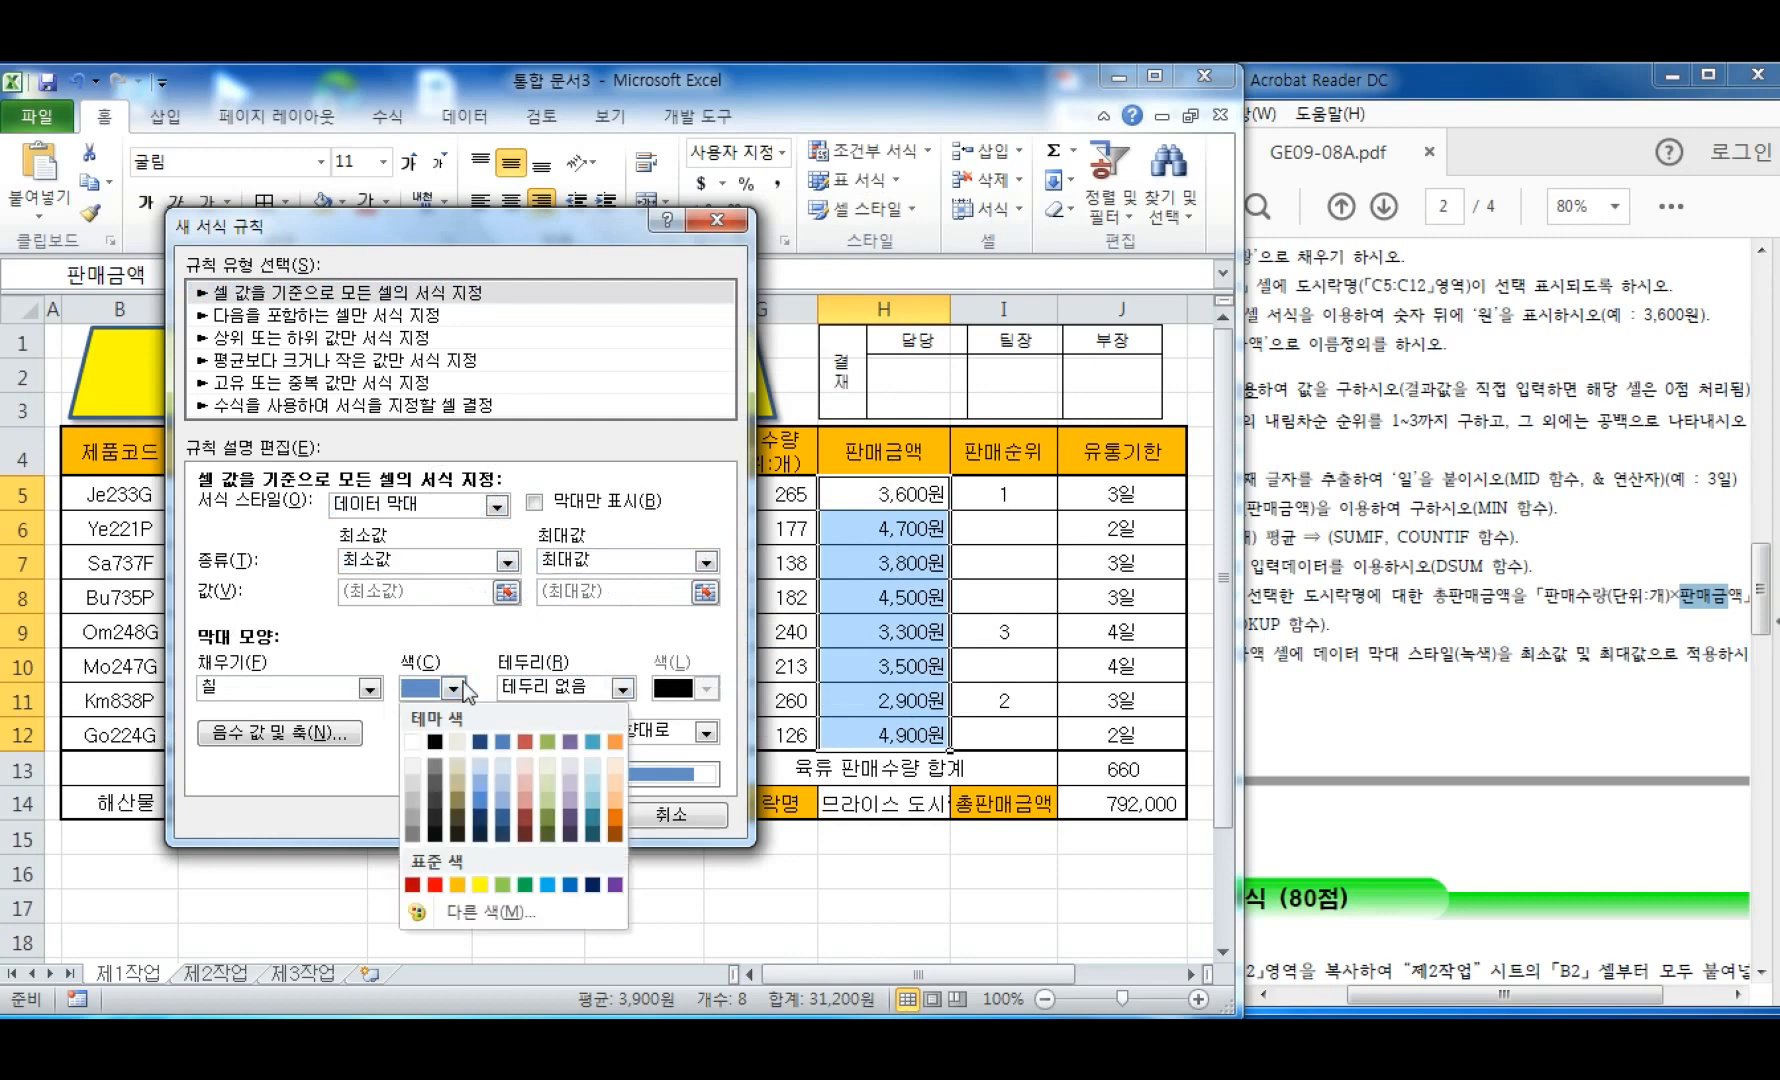
click(524, 884)
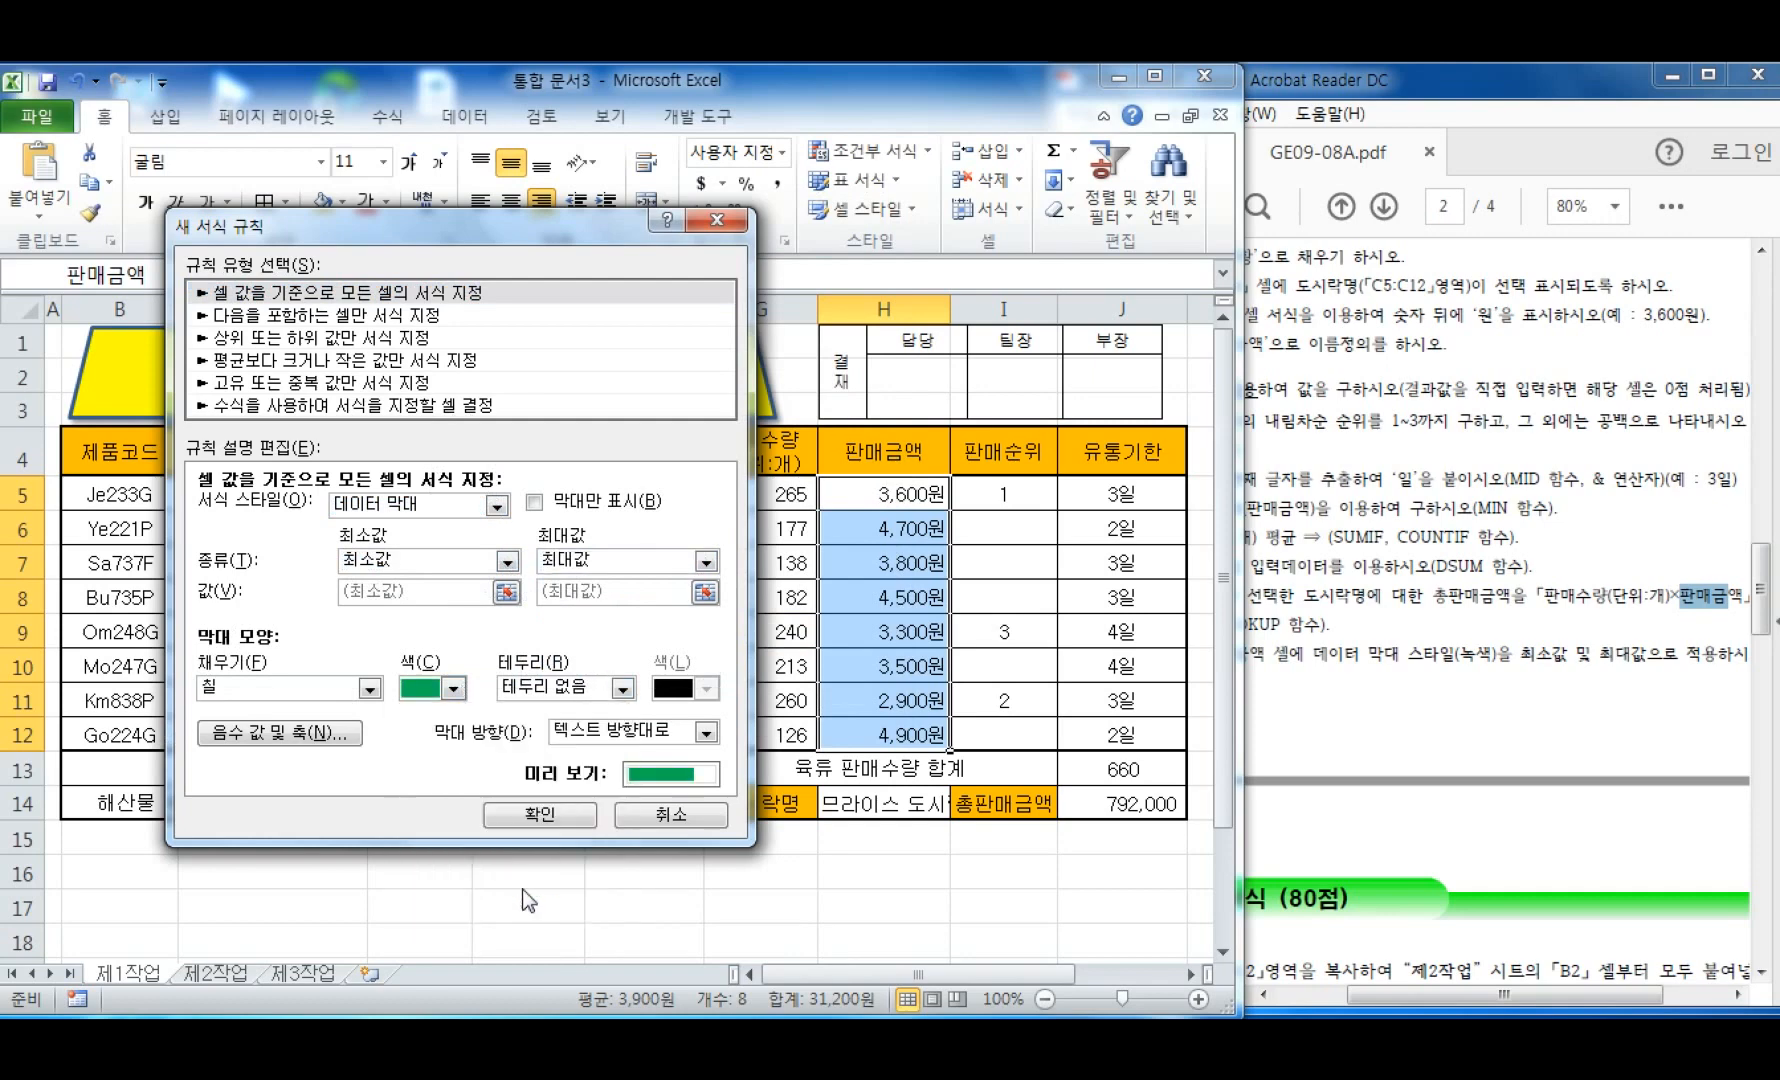
click(540, 815)
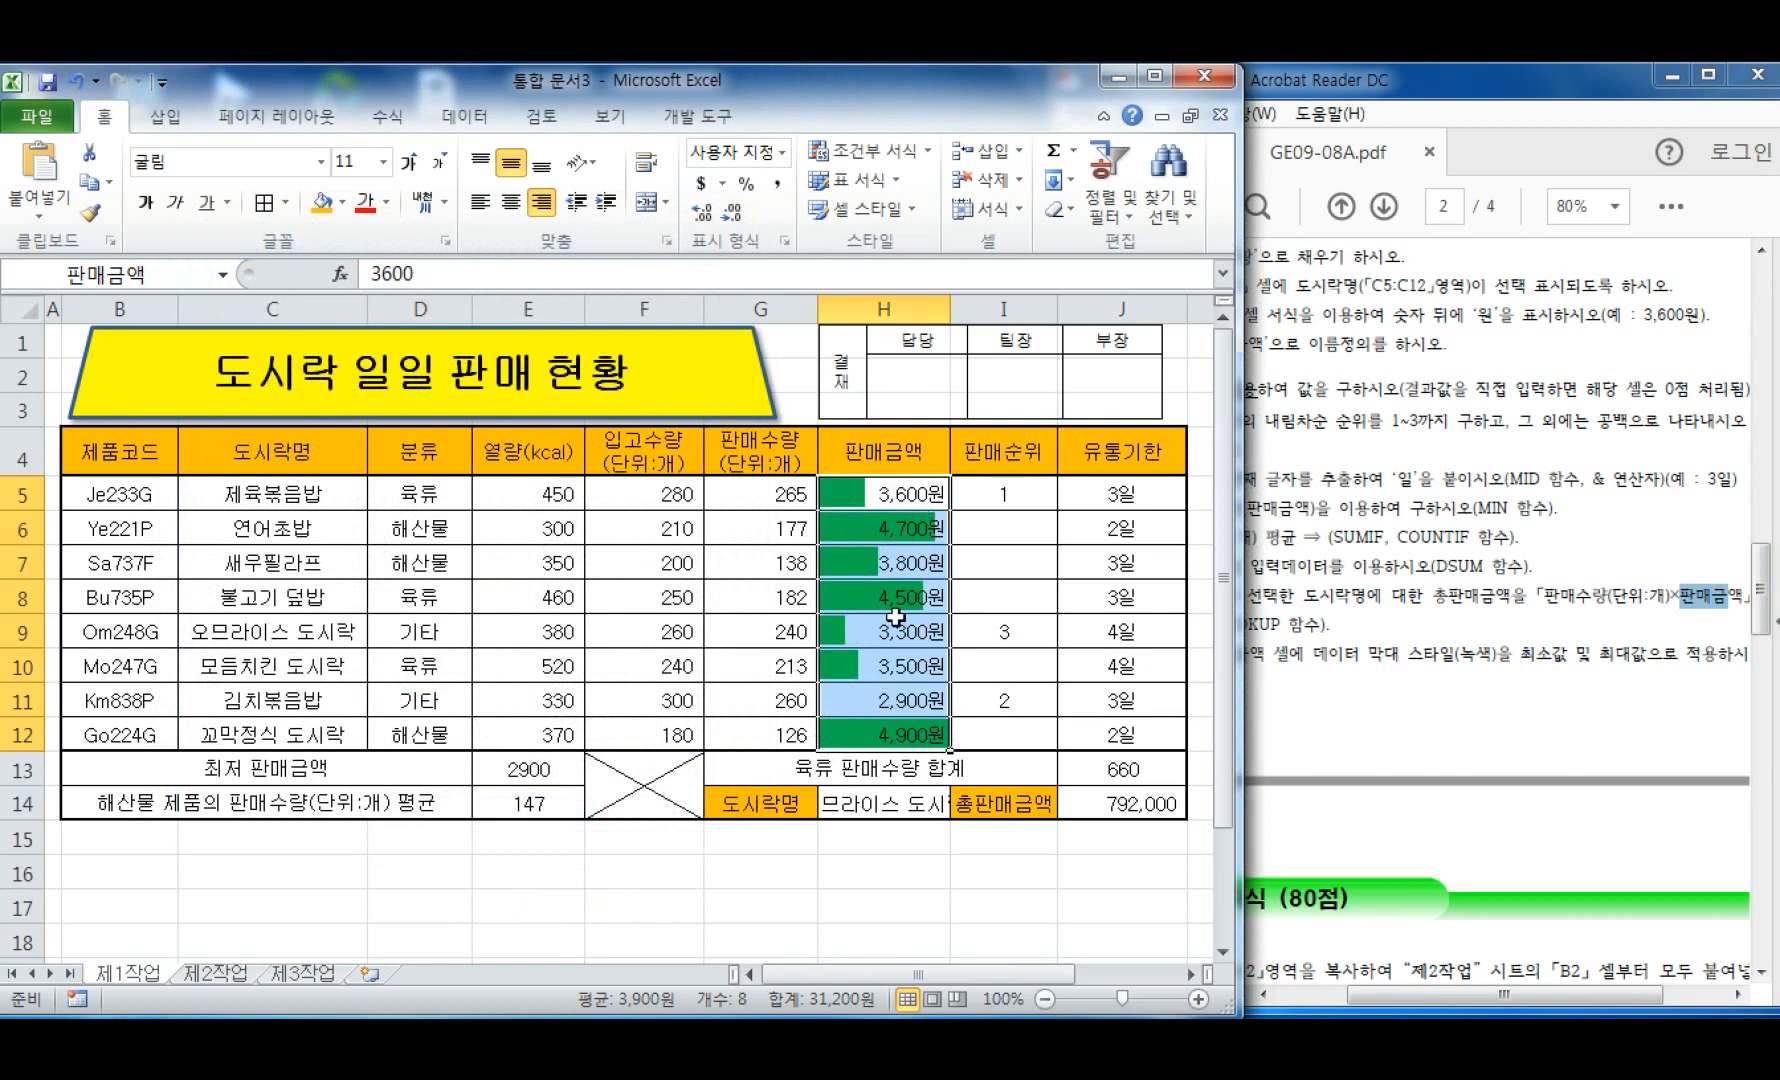
click(1001, 635)
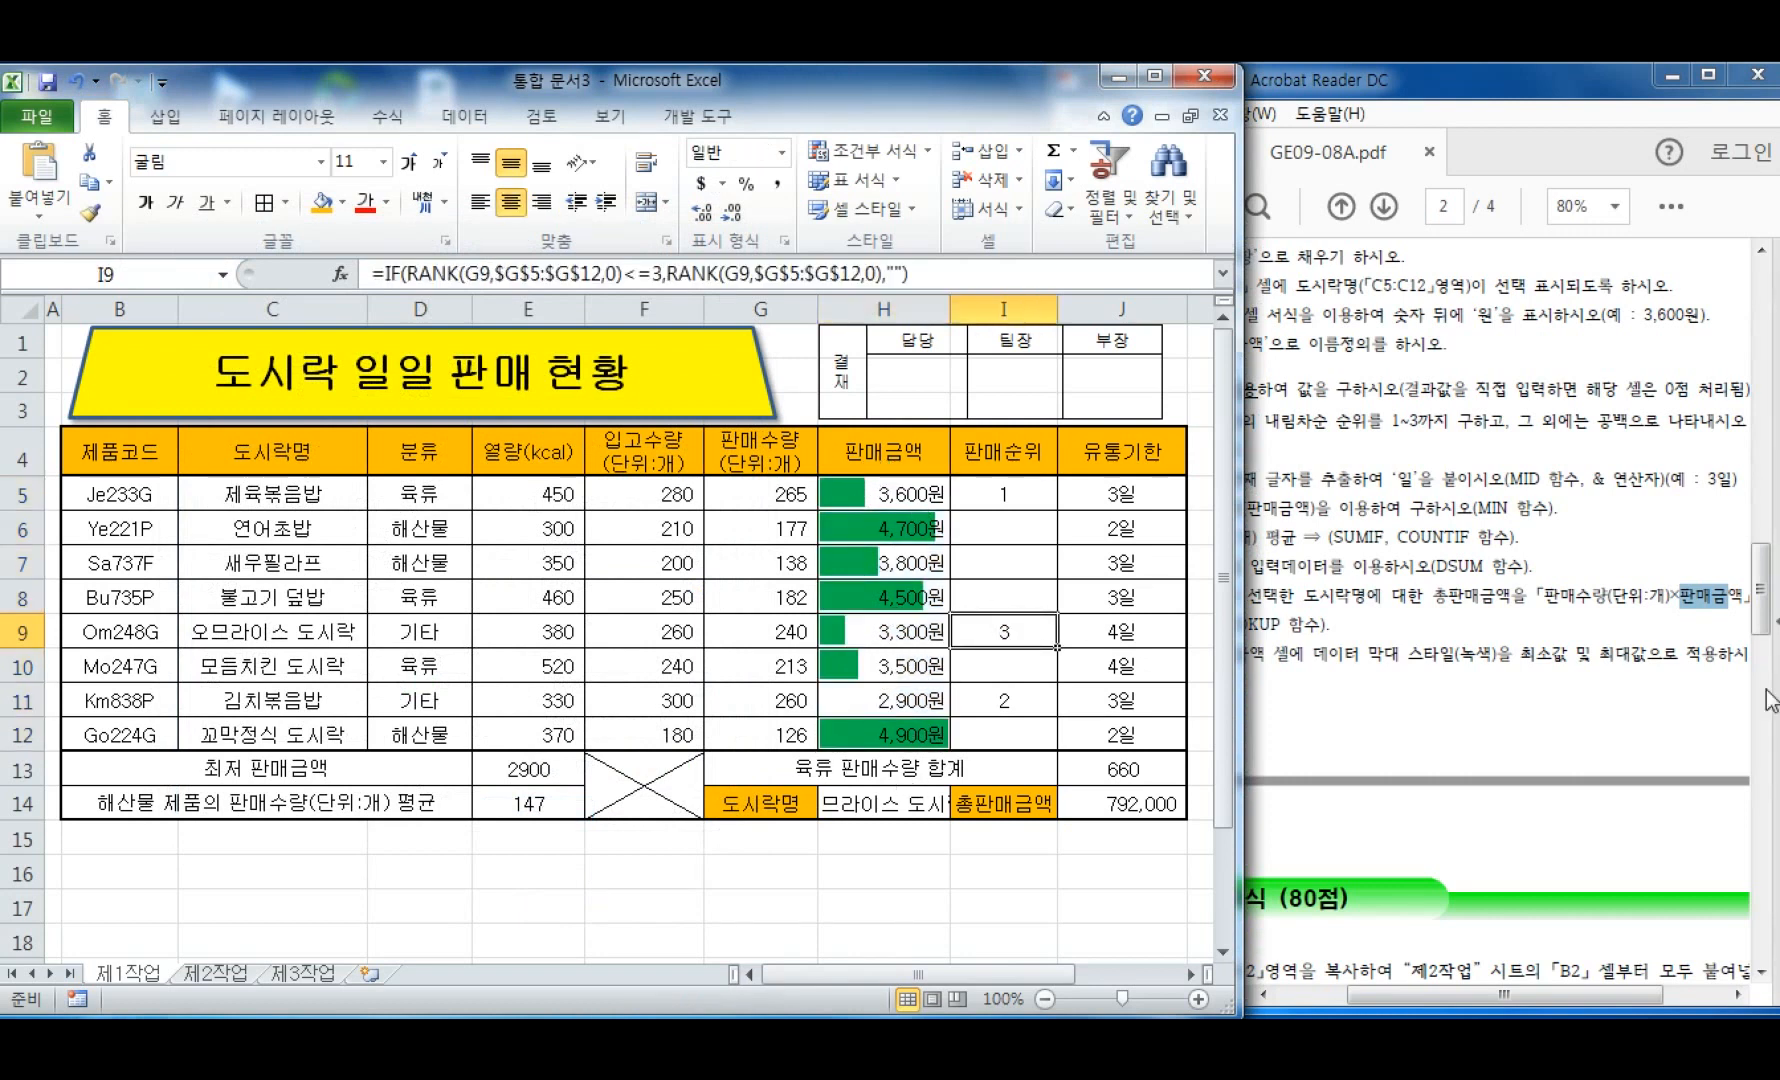
- Switch to the exam PDF and go back up to the 제1작업 output table and formatting conditions to review them
click(1534, 835)
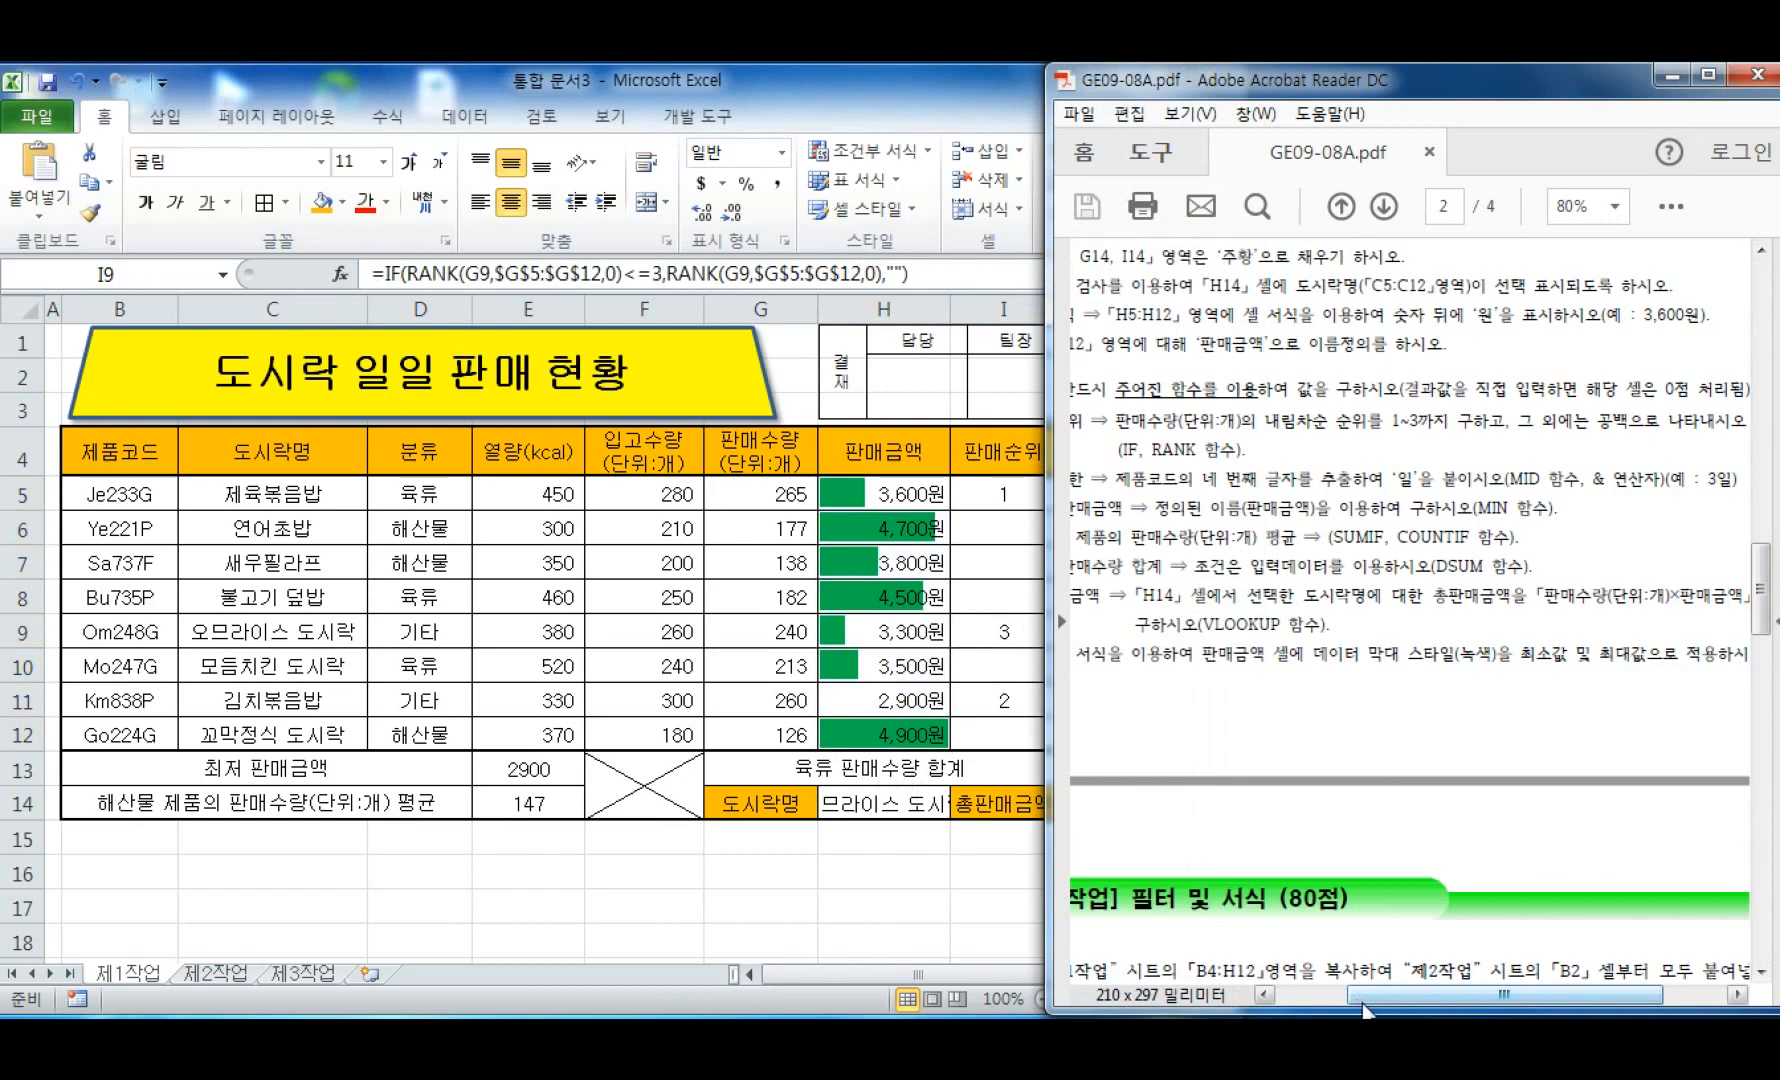
drag(1358, 995, 1309, 994)
drag(1760, 610, 1760, 551)
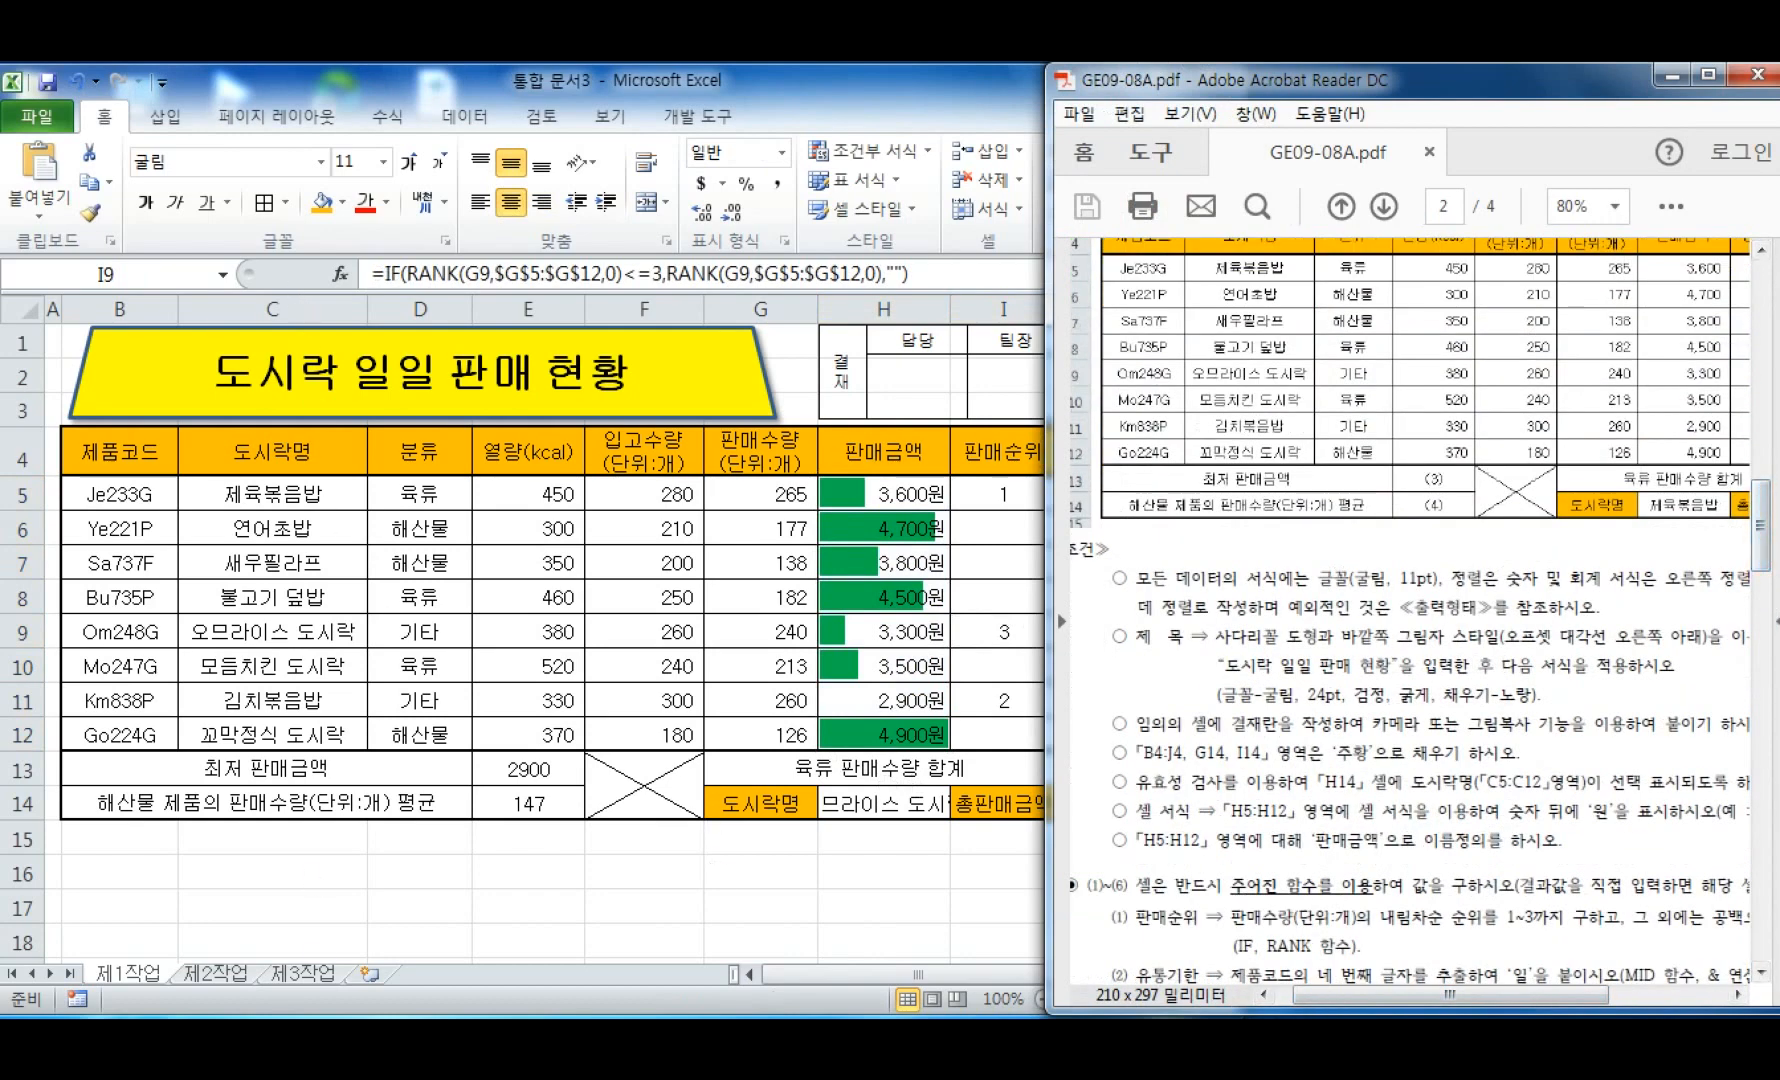